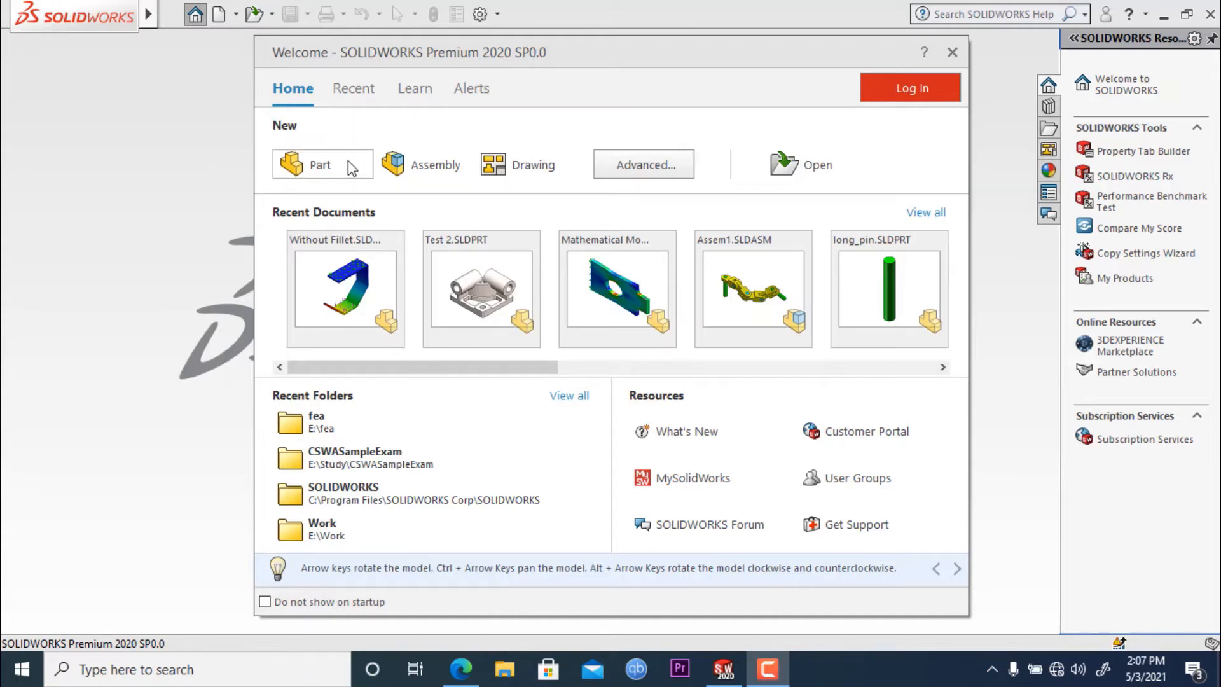
# - Create a new part and start a sketch on the Right Plane
pyautogui.click(321, 170)
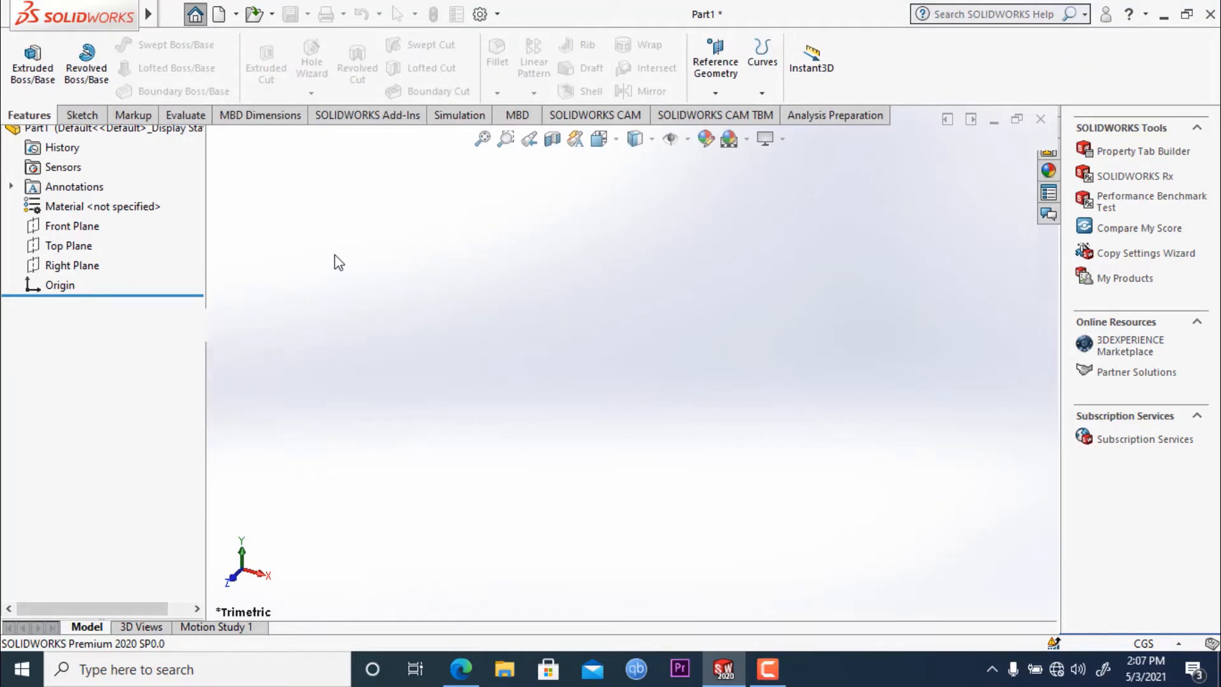
pyautogui.click(88, 117)
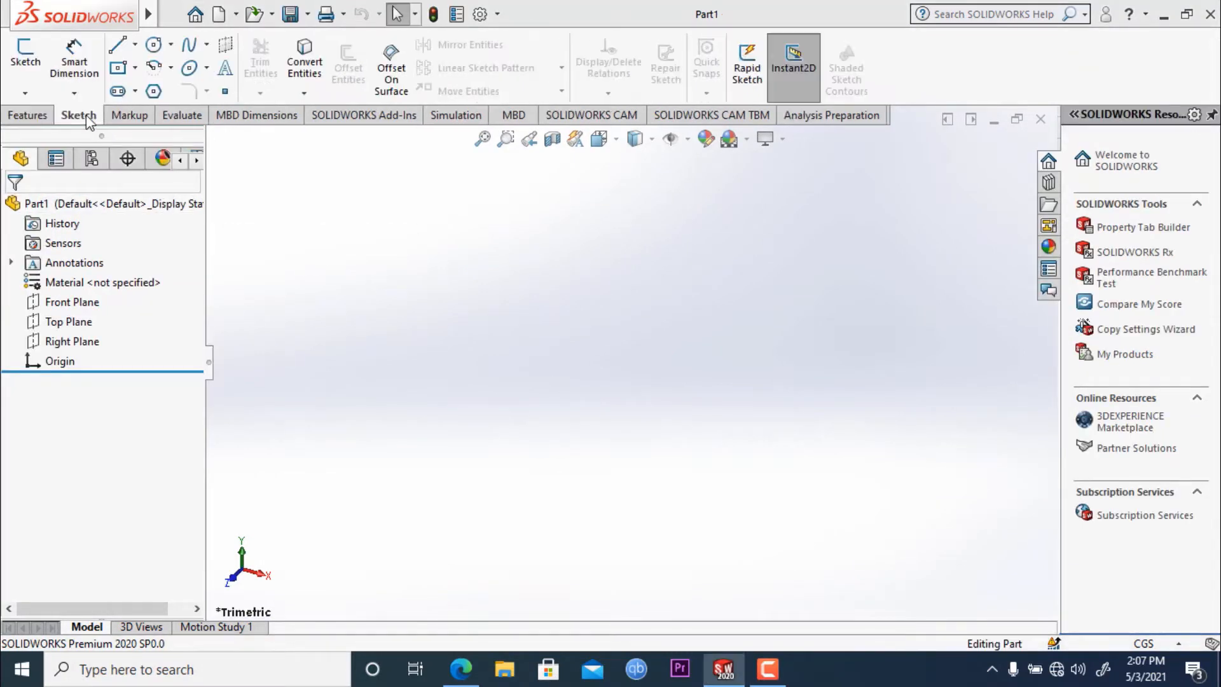
pyautogui.click(83, 341)
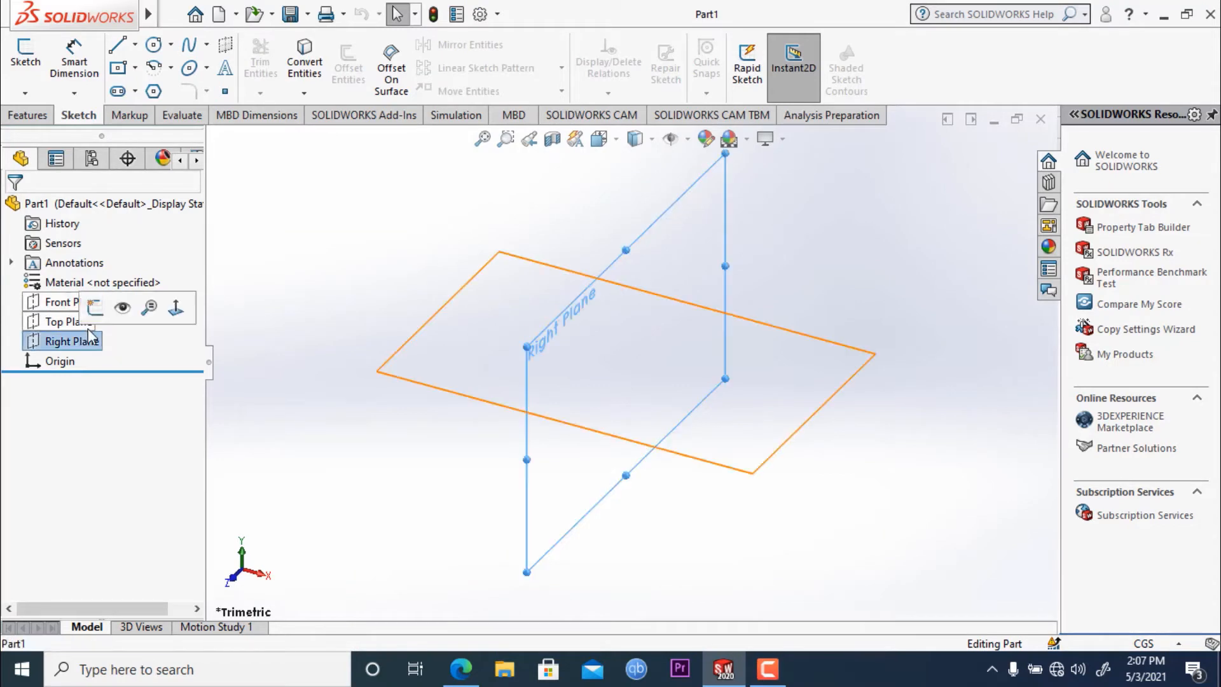
pyautogui.click(95, 308)
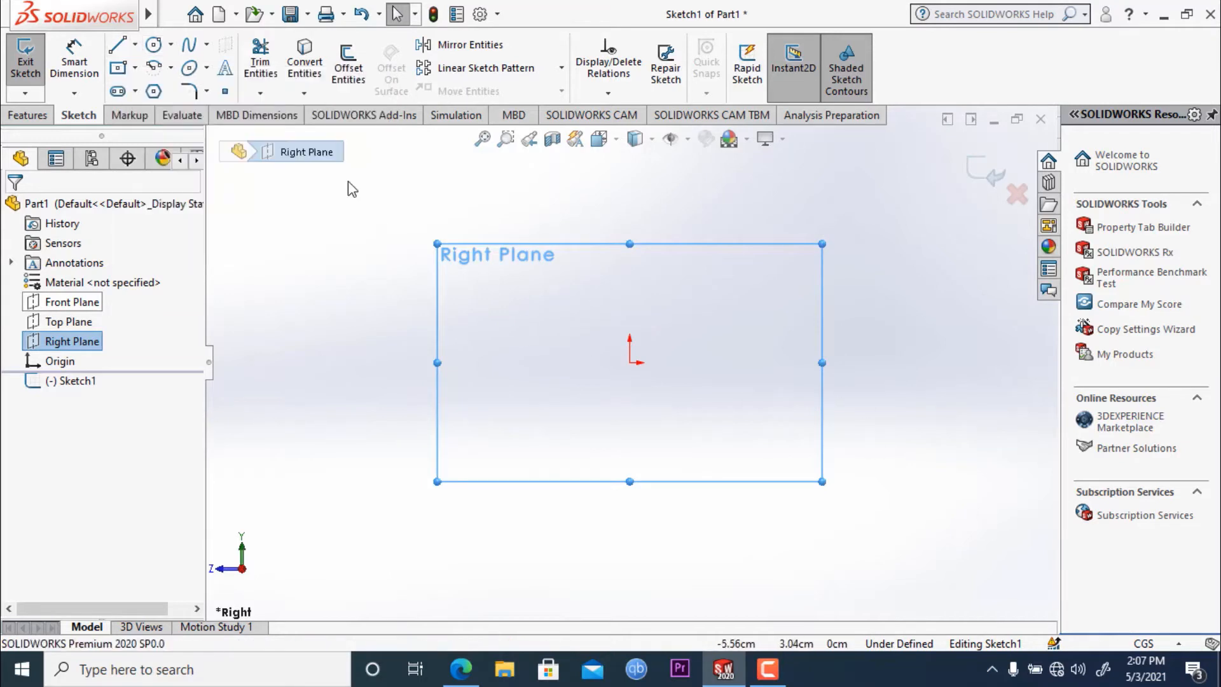
# - Sketch a vertical centerline about 10.3 cm long passing through the origin
pyautogui.click(135, 47)
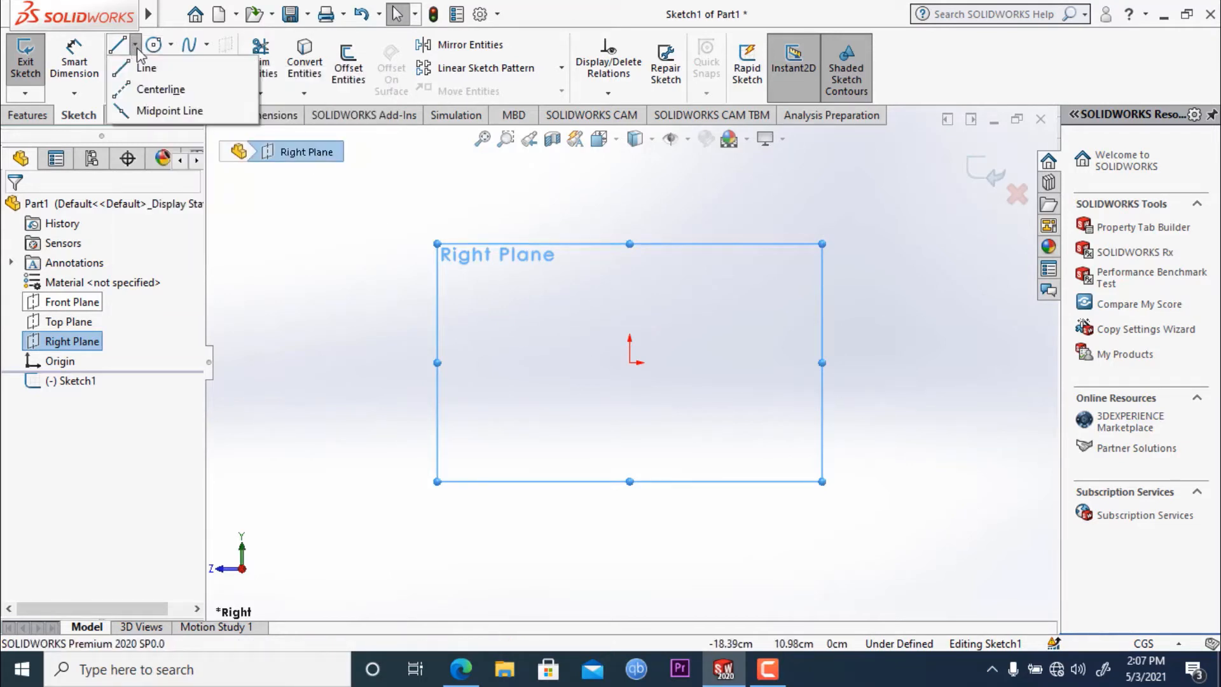
pyautogui.click(160, 91)
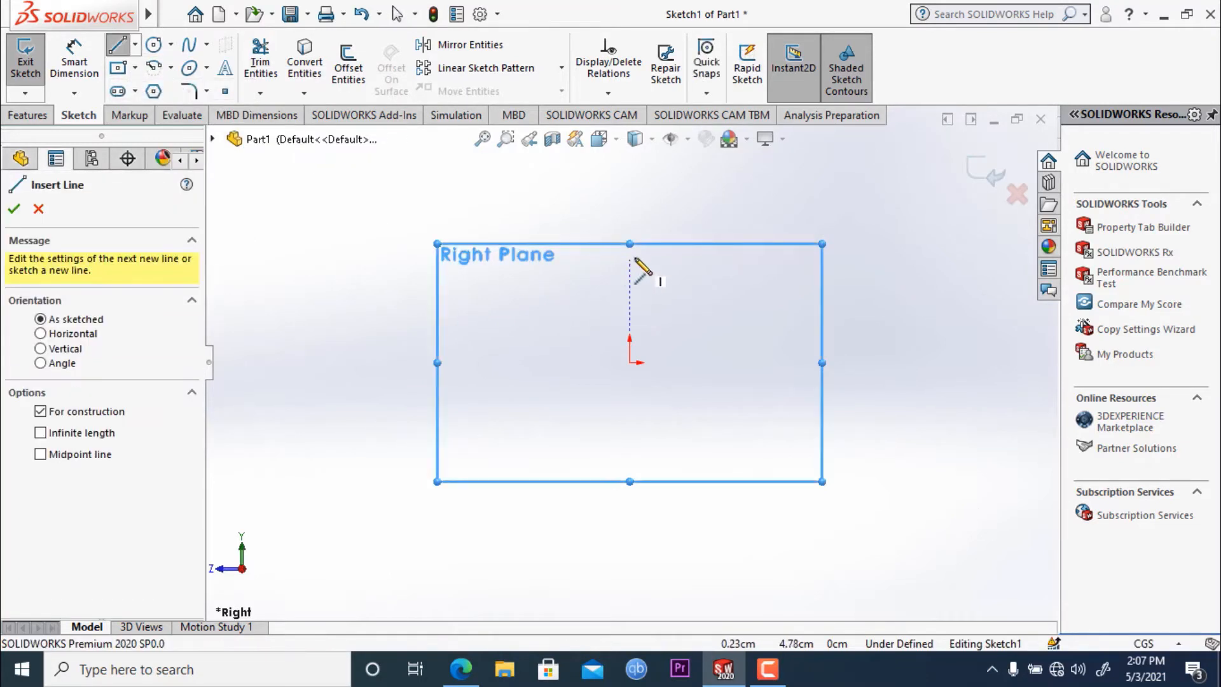
pyautogui.click(630, 255)
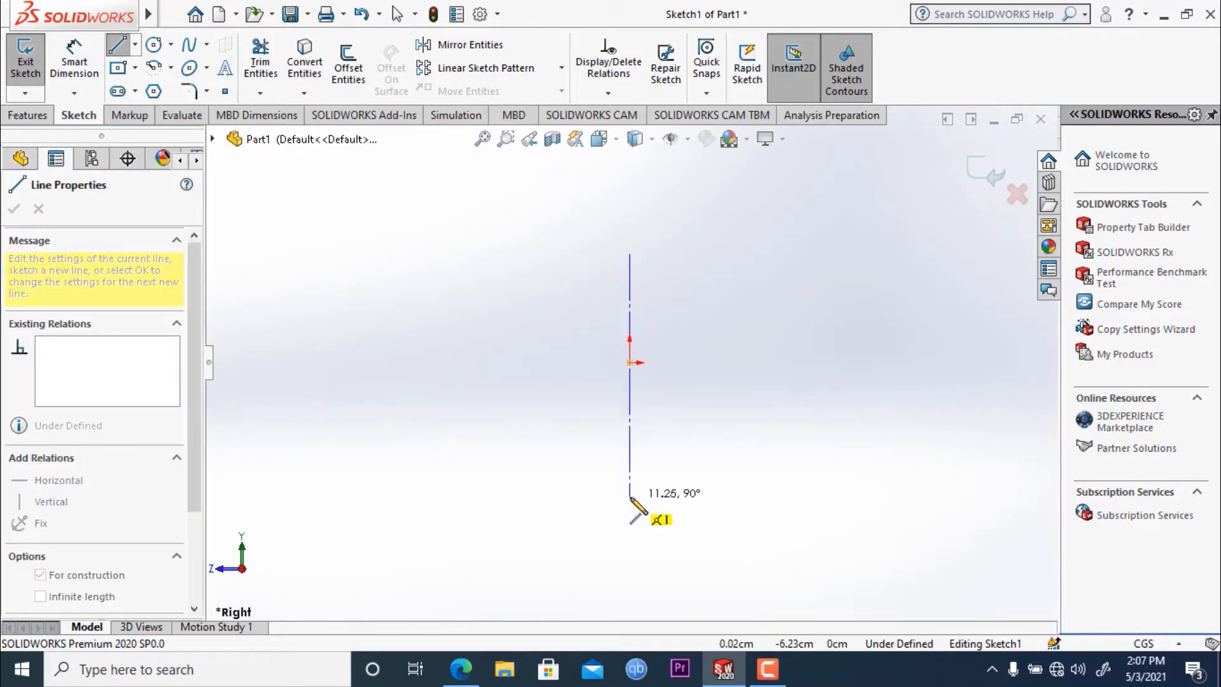
pyautogui.click(629, 477)
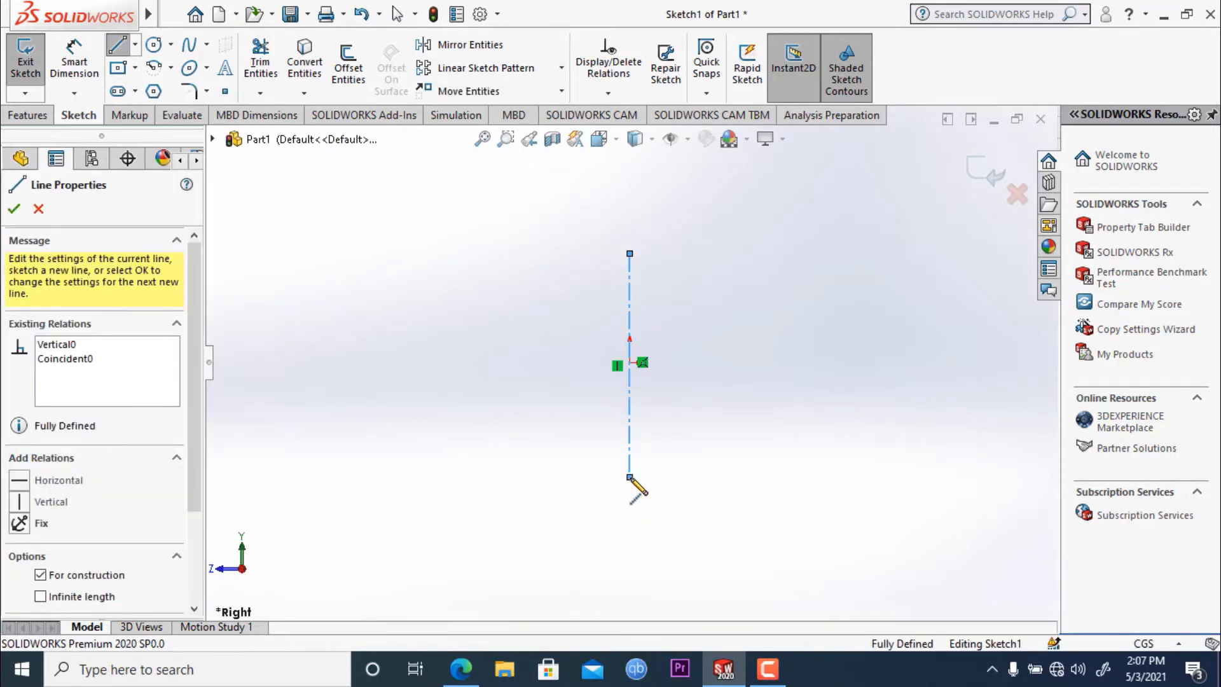
pyautogui.press('Escape')
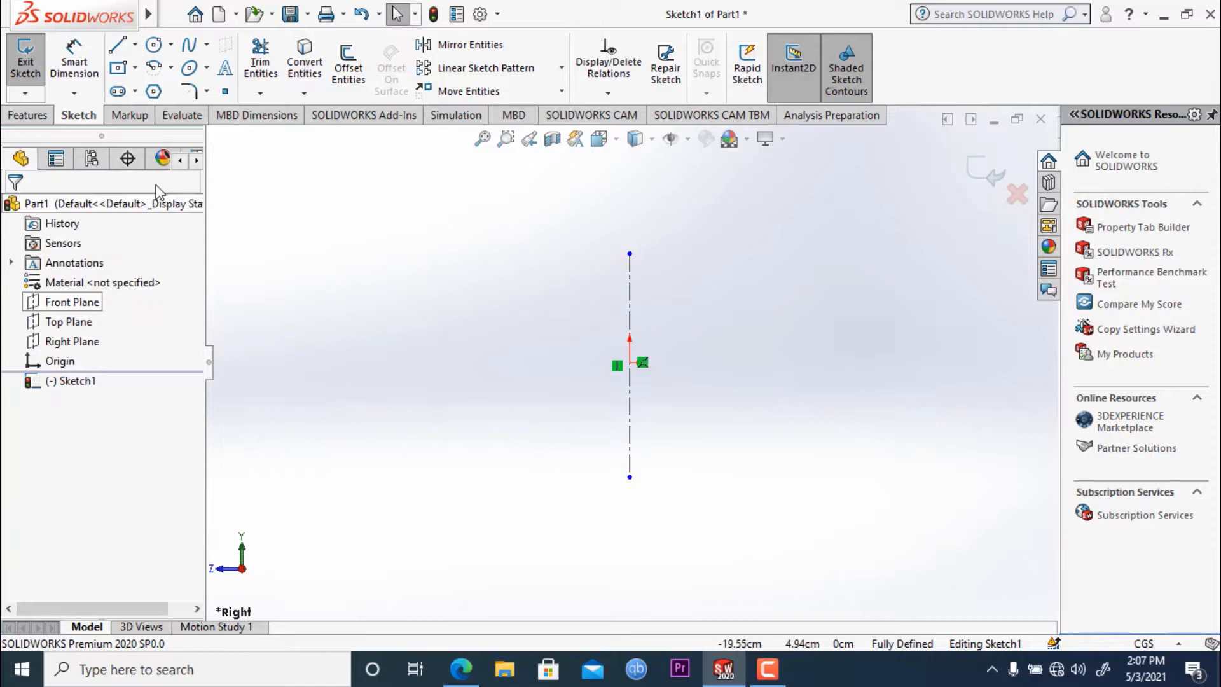
# - Dimension the vertical centerline's length and set it to 25 cm
pyautogui.click(89, 74)
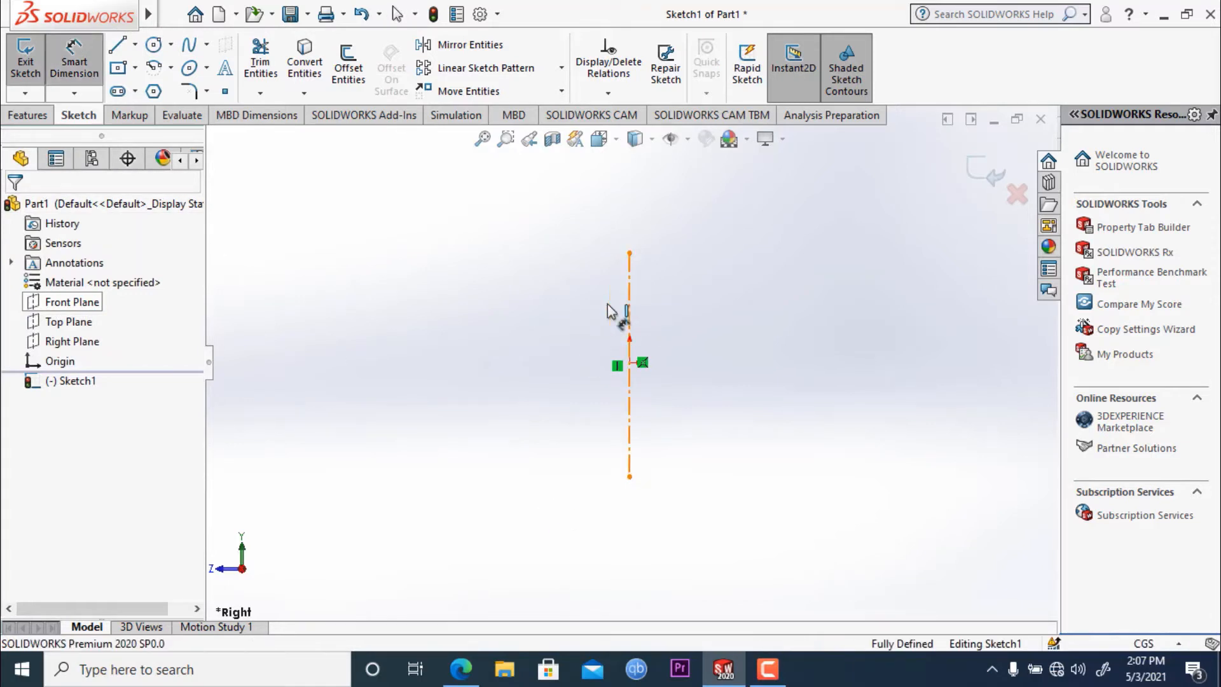
pyautogui.click(626, 309)
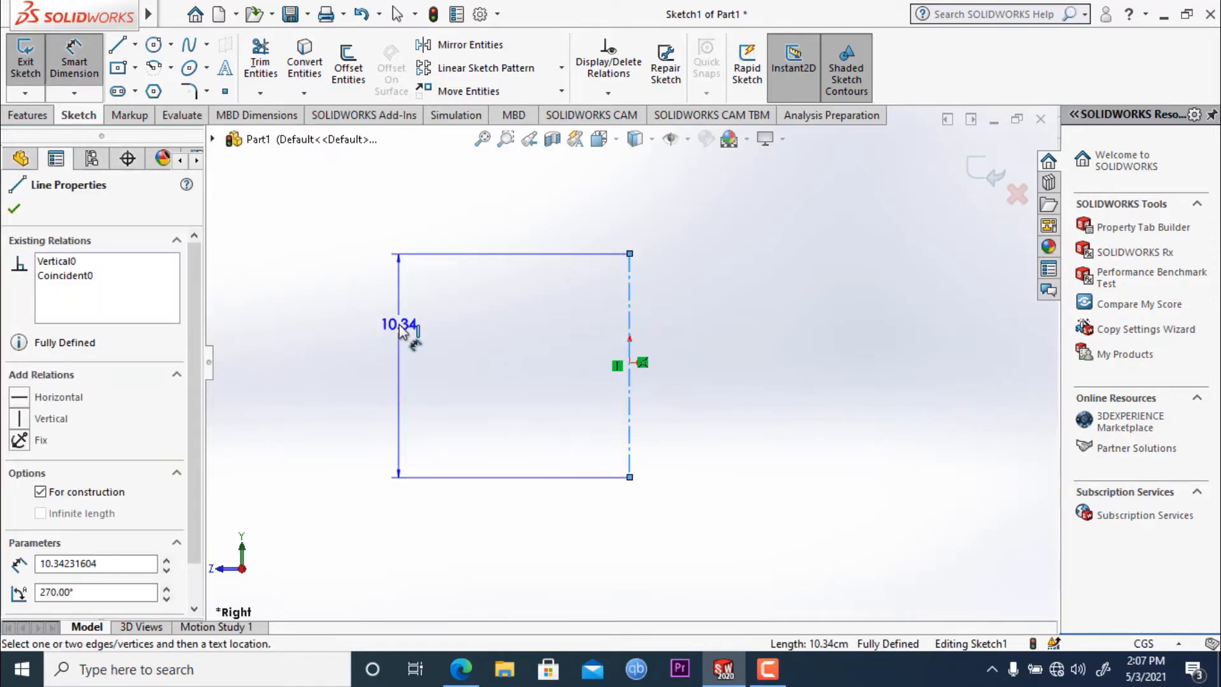
pyautogui.click(401, 327)
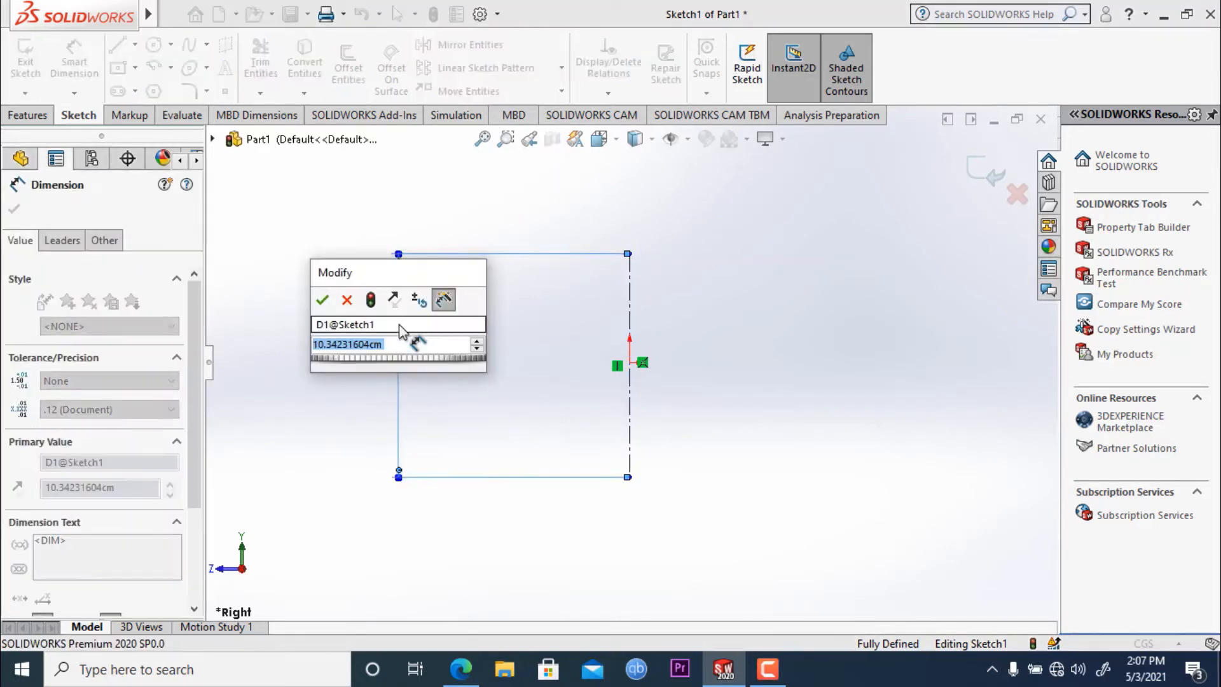
pyautogui.write('25')
pyautogui.press('Return')
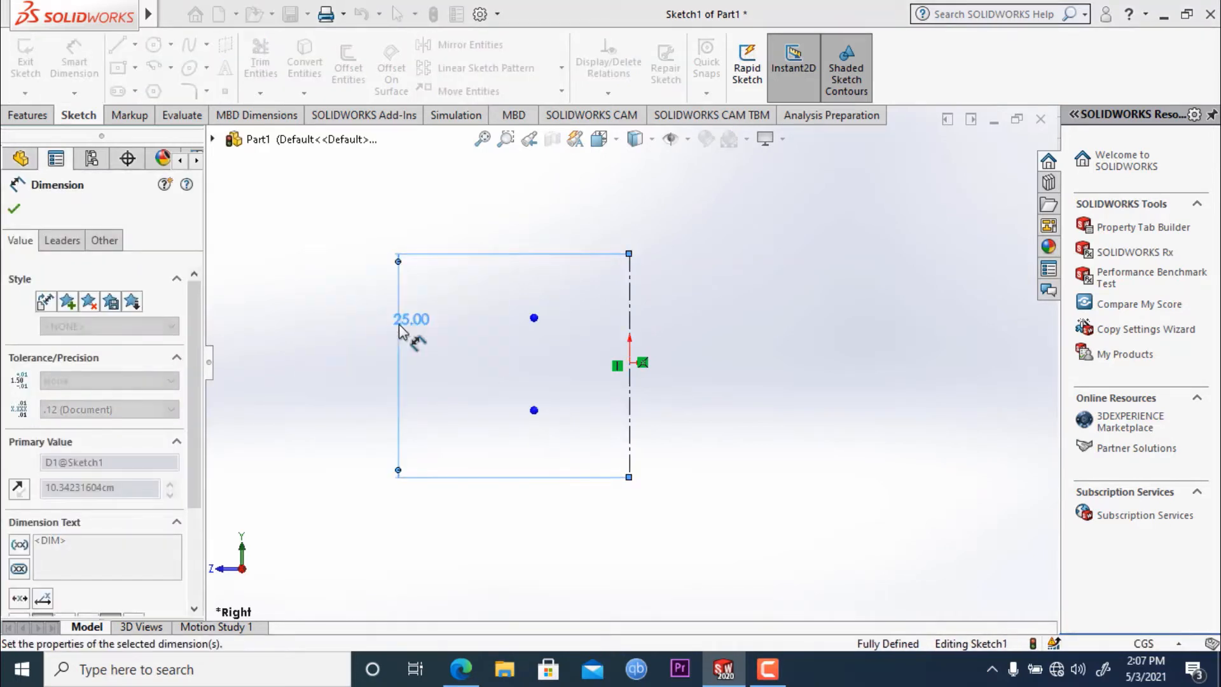
pyautogui.click(14, 208)
# - Sketch a slanted line about 25.7 cm long to the right of the centerline, level with its ends and leaning inward at the bottom
pyautogui.scroll(2, 696, 354)
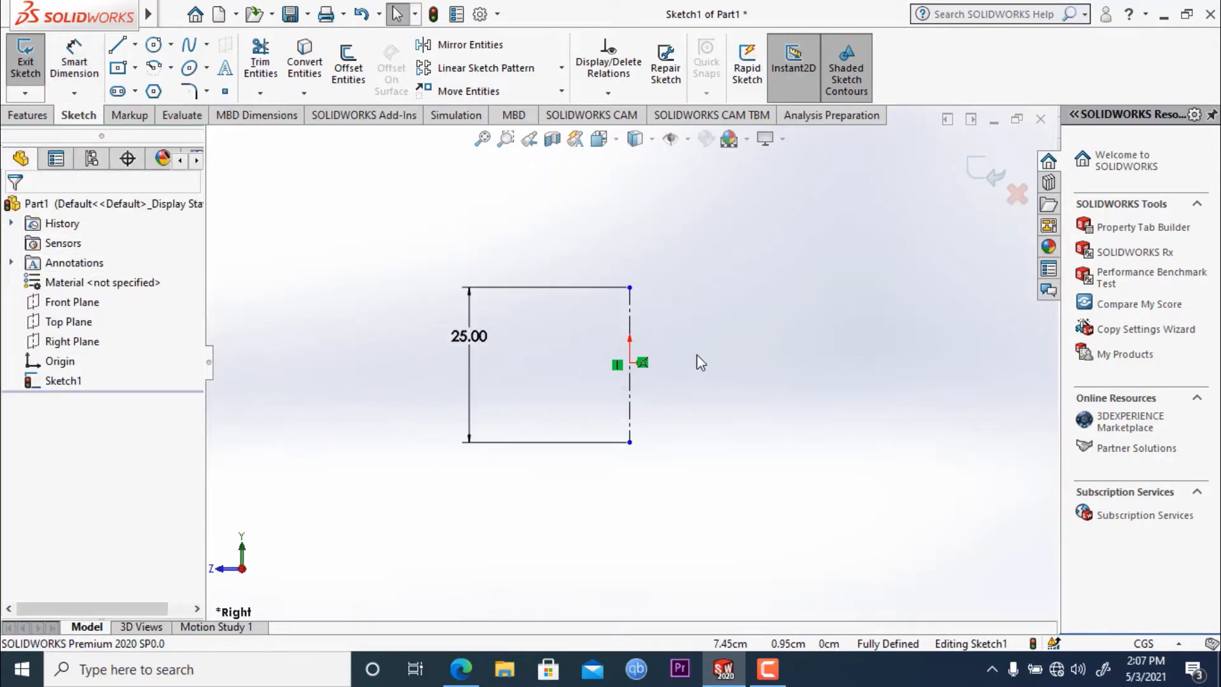
pyautogui.scroll(-2, 696, 355)
pyautogui.scroll(1, 625, 412)
pyautogui.scroll(-2, 626, 412)
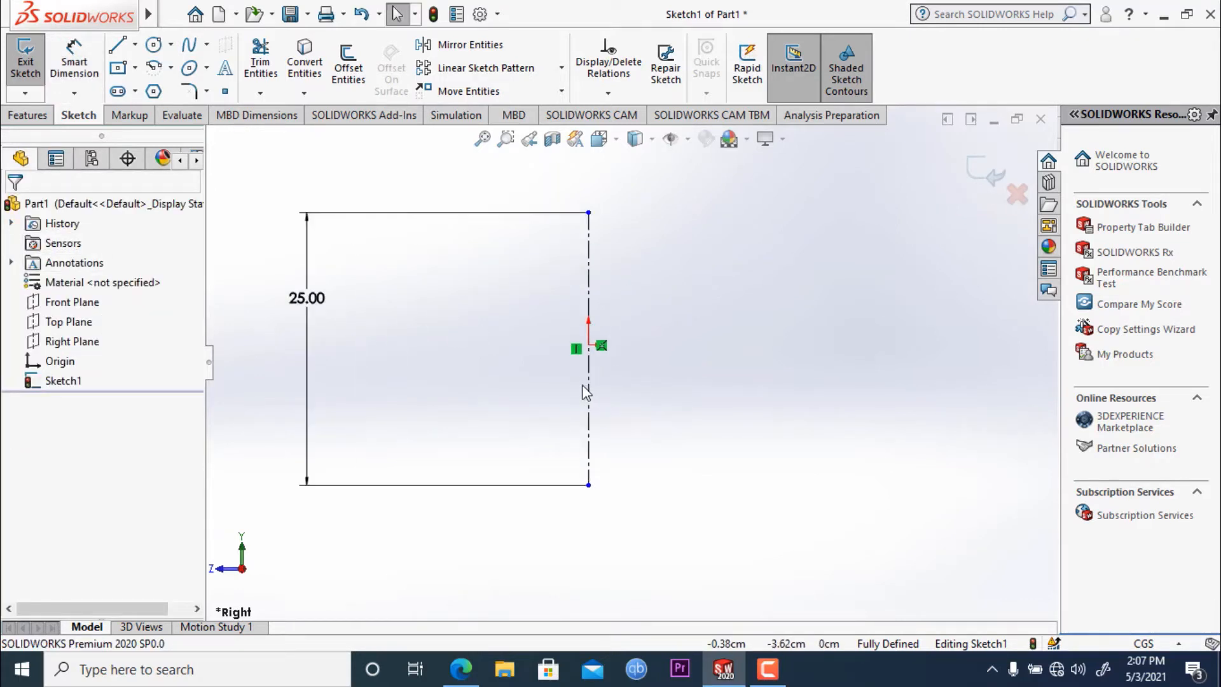
pyautogui.click(118, 46)
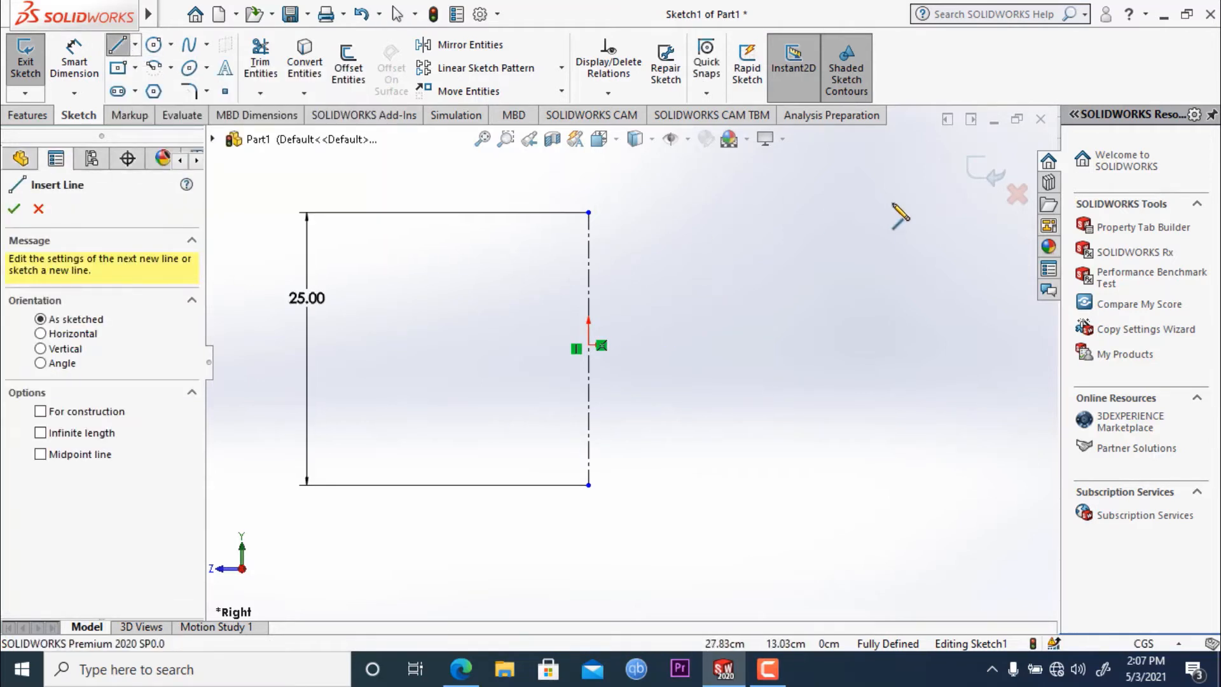
pyautogui.click(778, 213)
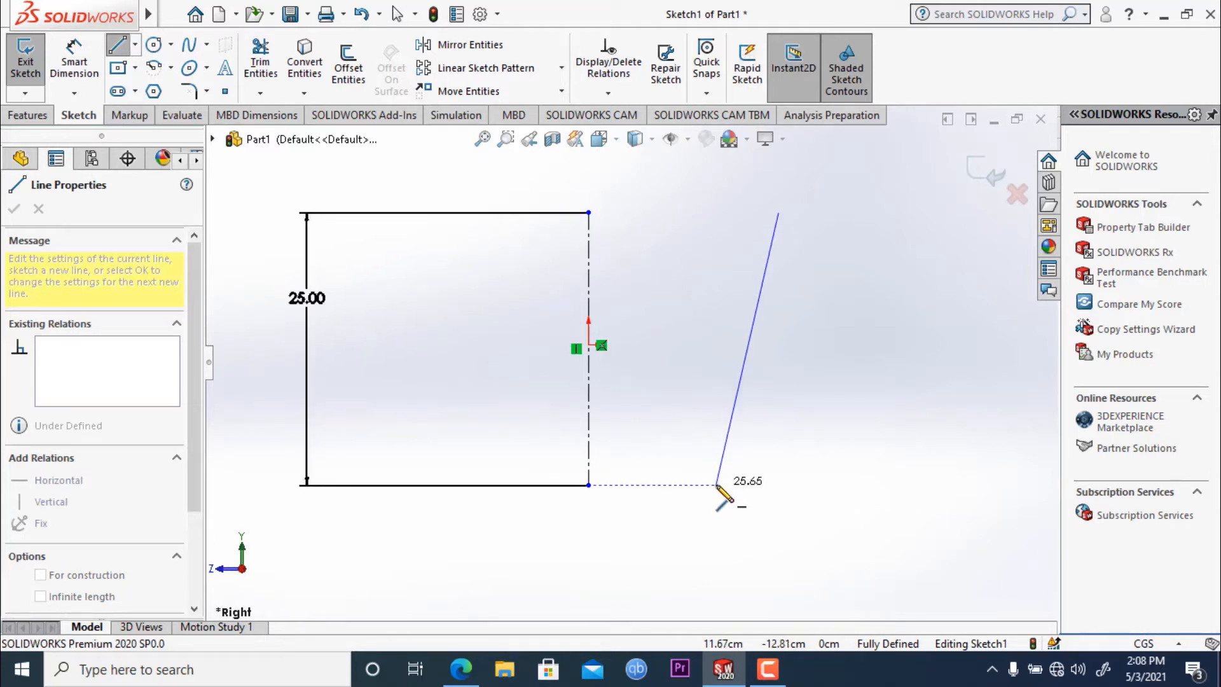
pyautogui.click(716, 485)
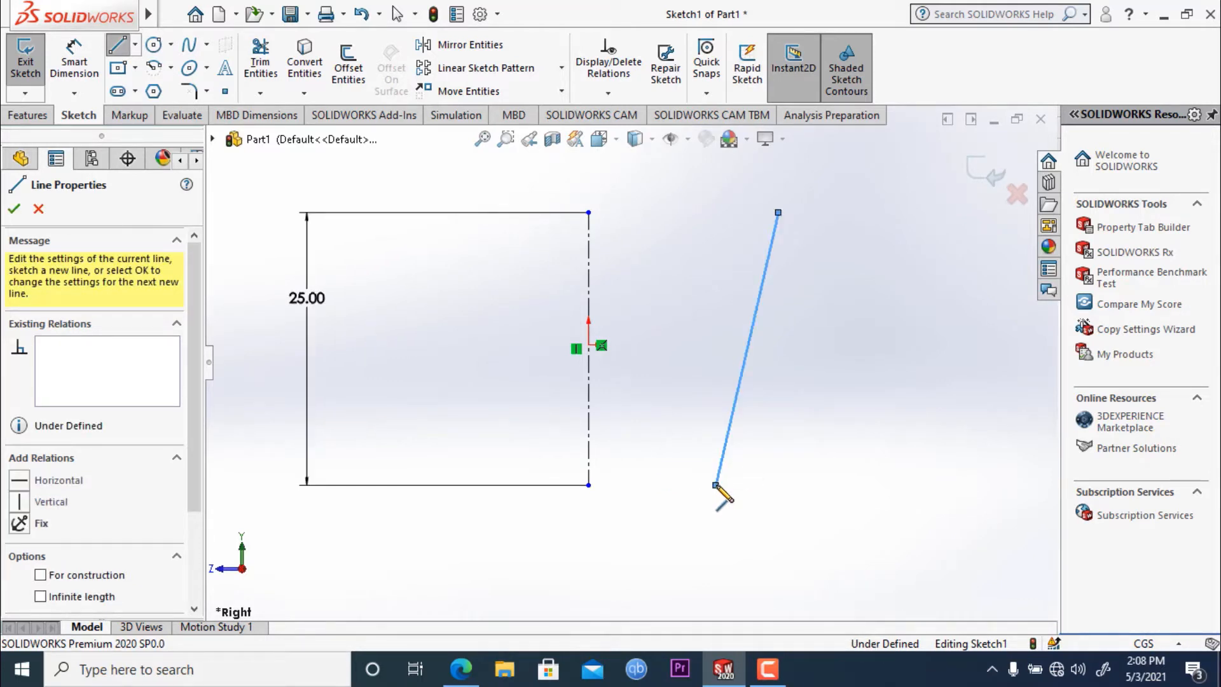
pyautogui.press('Escape')
# - Dimension the horizontal distance between the upper ends of the centerline and the slanted line as 15 cm
pyautogui.click(66, 69)
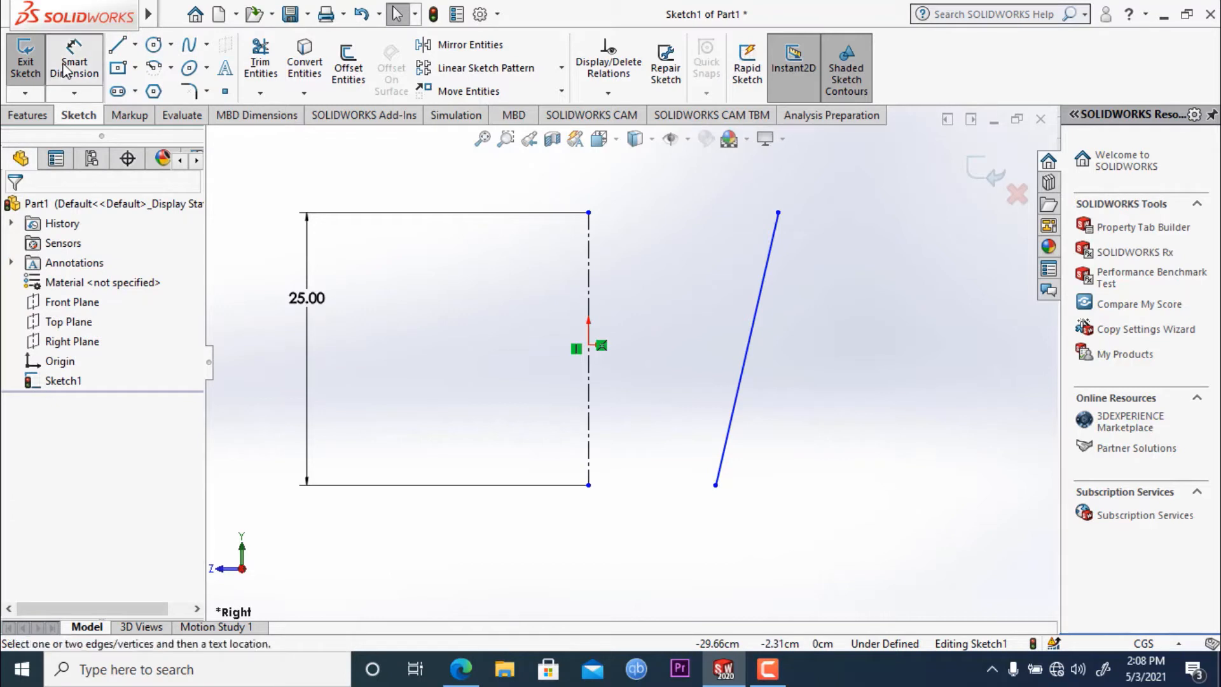
pyautogui.click(589, 212)
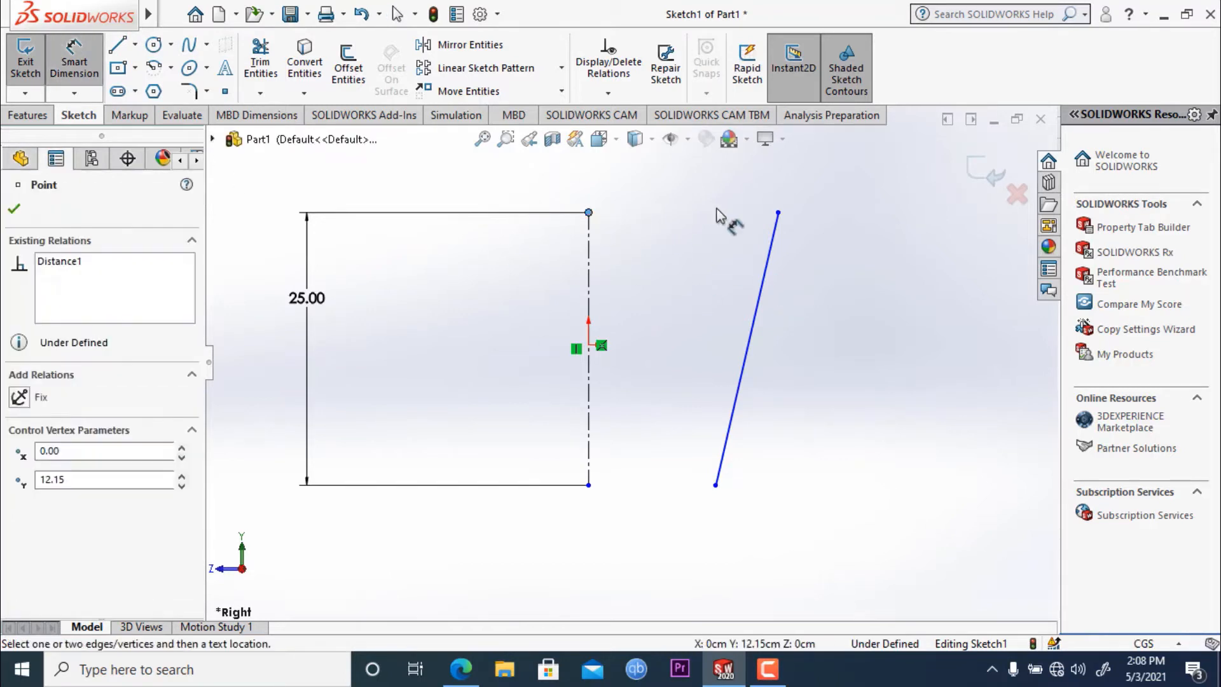
pyautogui.click(782, 212)
pyautogui.click(707, 193)
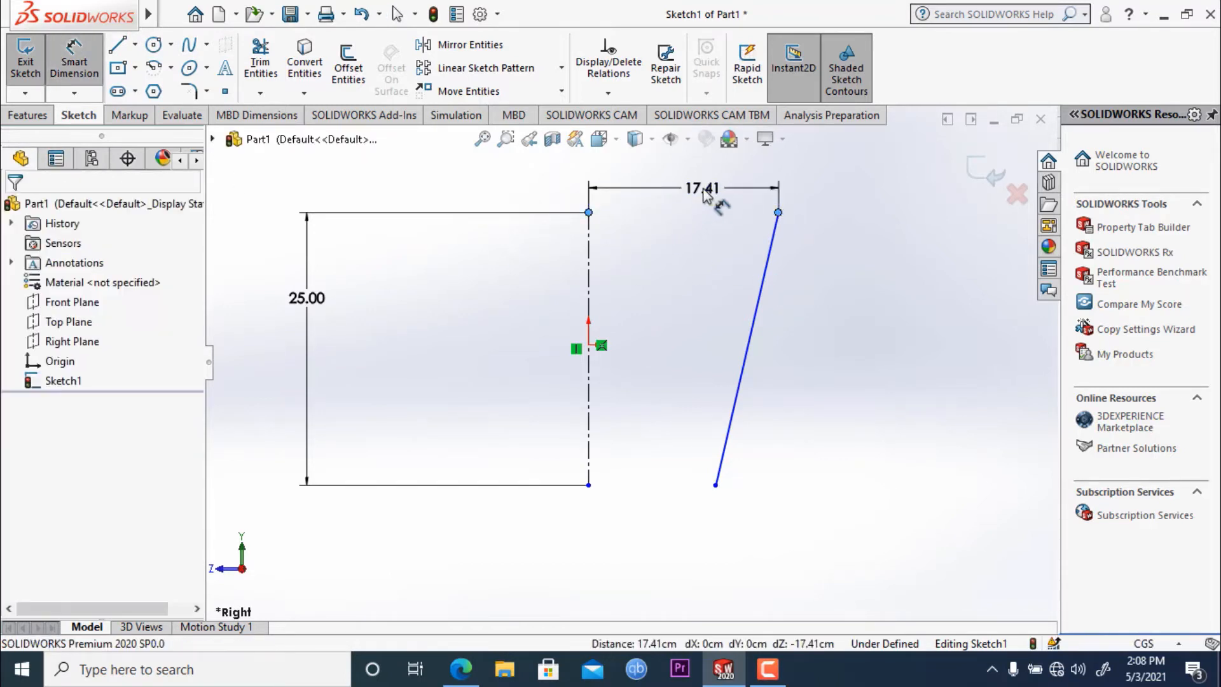
pyautogui.write('15')
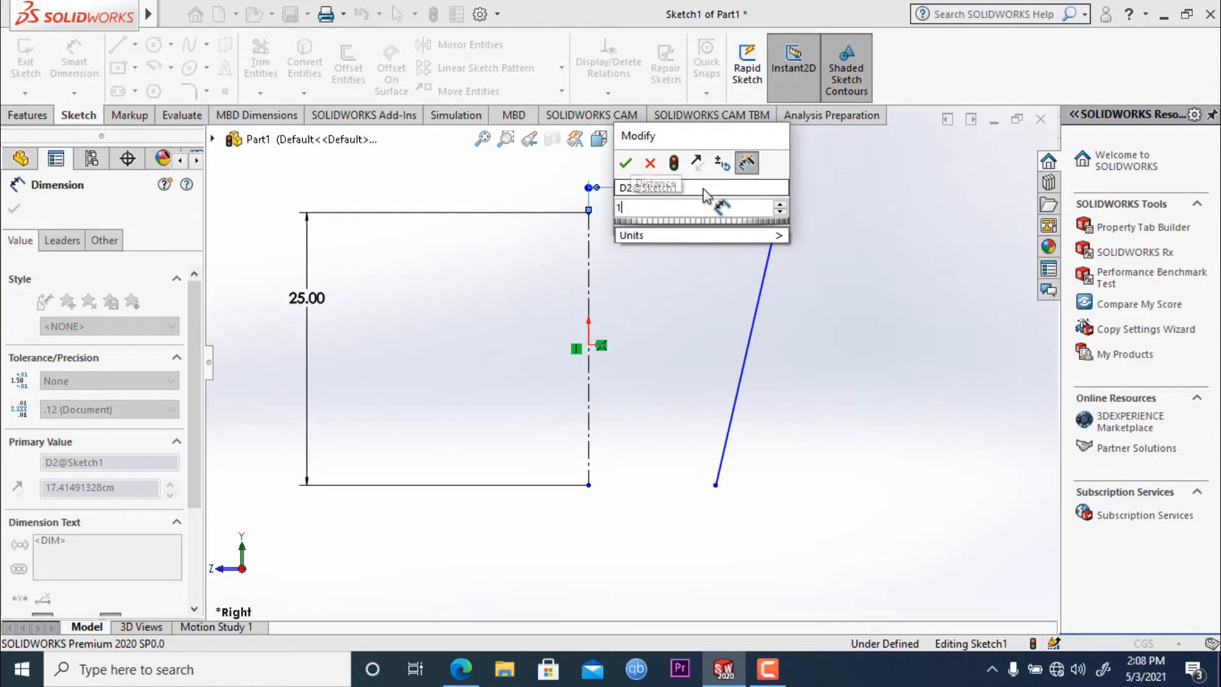
pyautogui.press('Return')
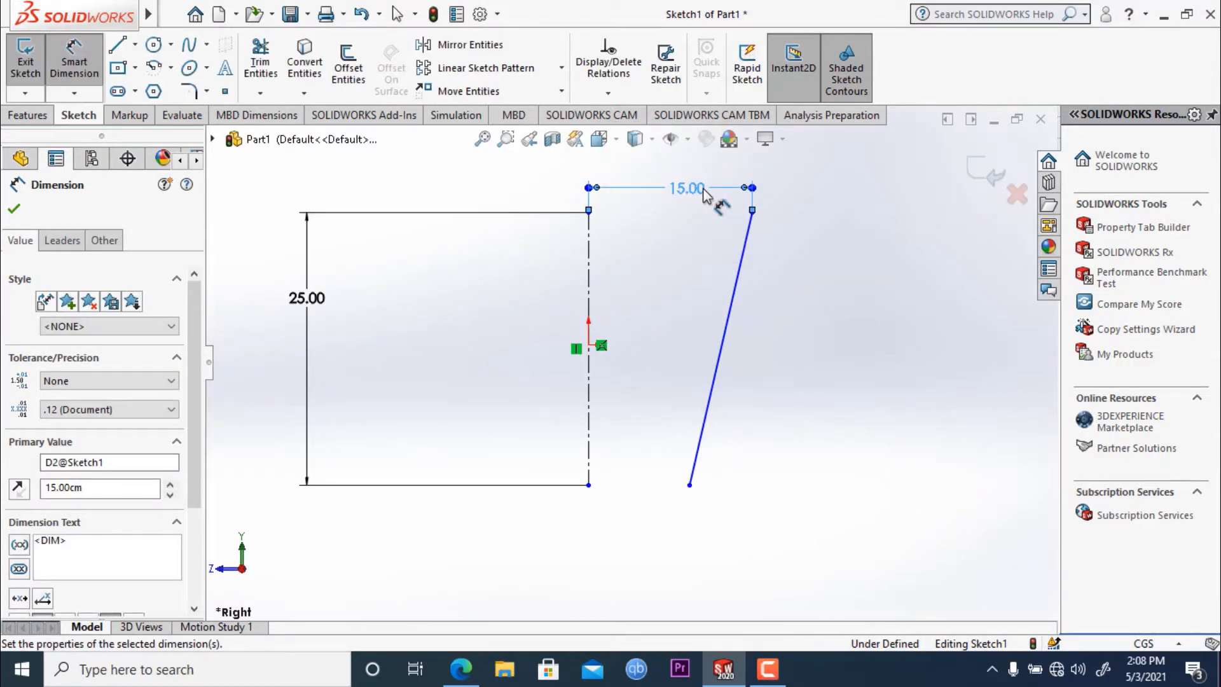
# - Edit the dimension between the two upper endpoints again and re-enter 15 cm
pyautogui.doubleClick(688, 188)
pyautogui.write('2')
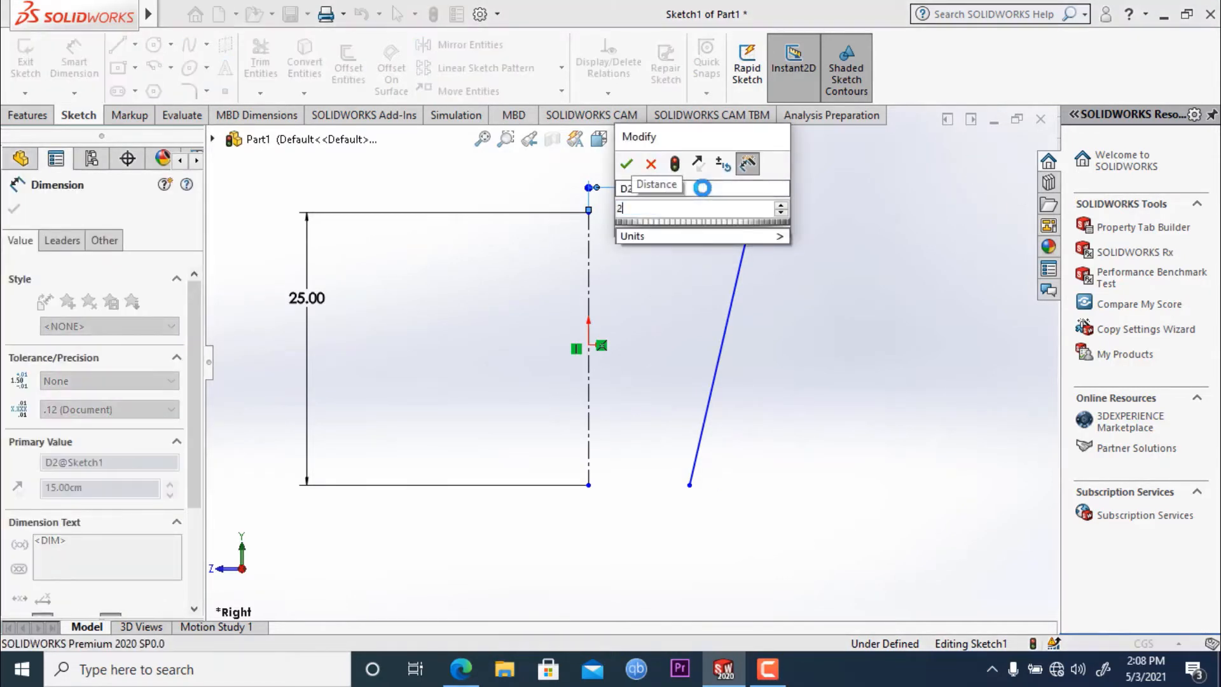
pyautogui.write('0')
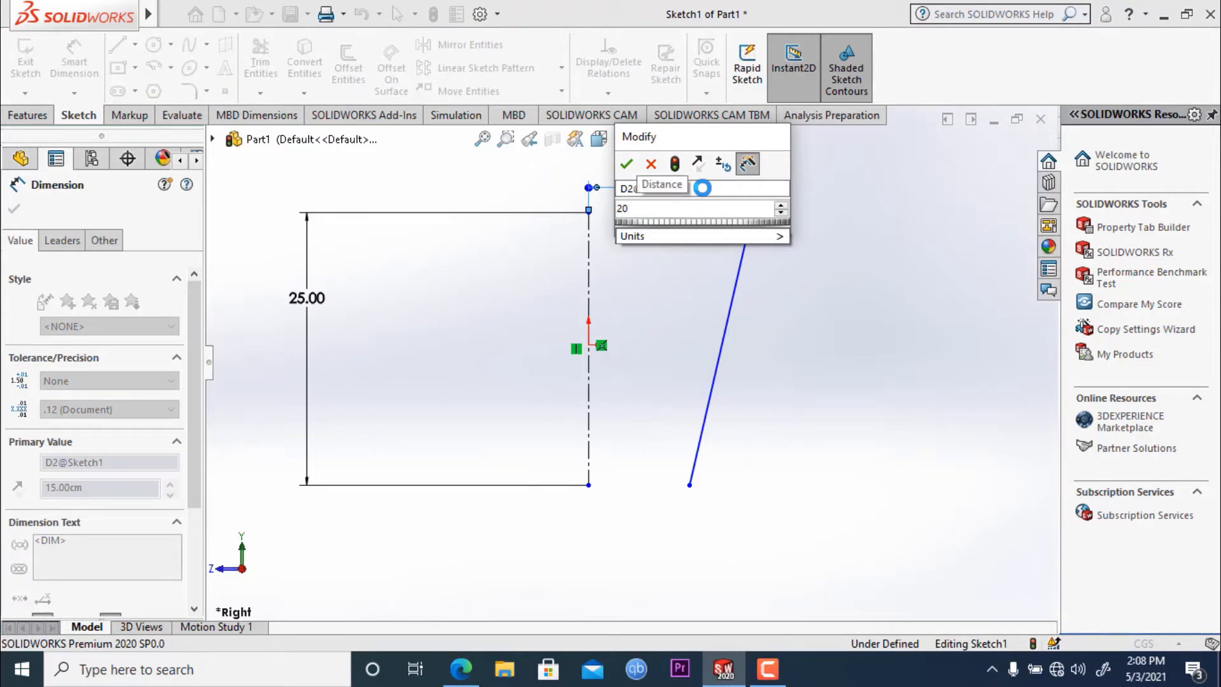
pyautogui.press('BackSpace')
pyautogui.press('BackSpace')
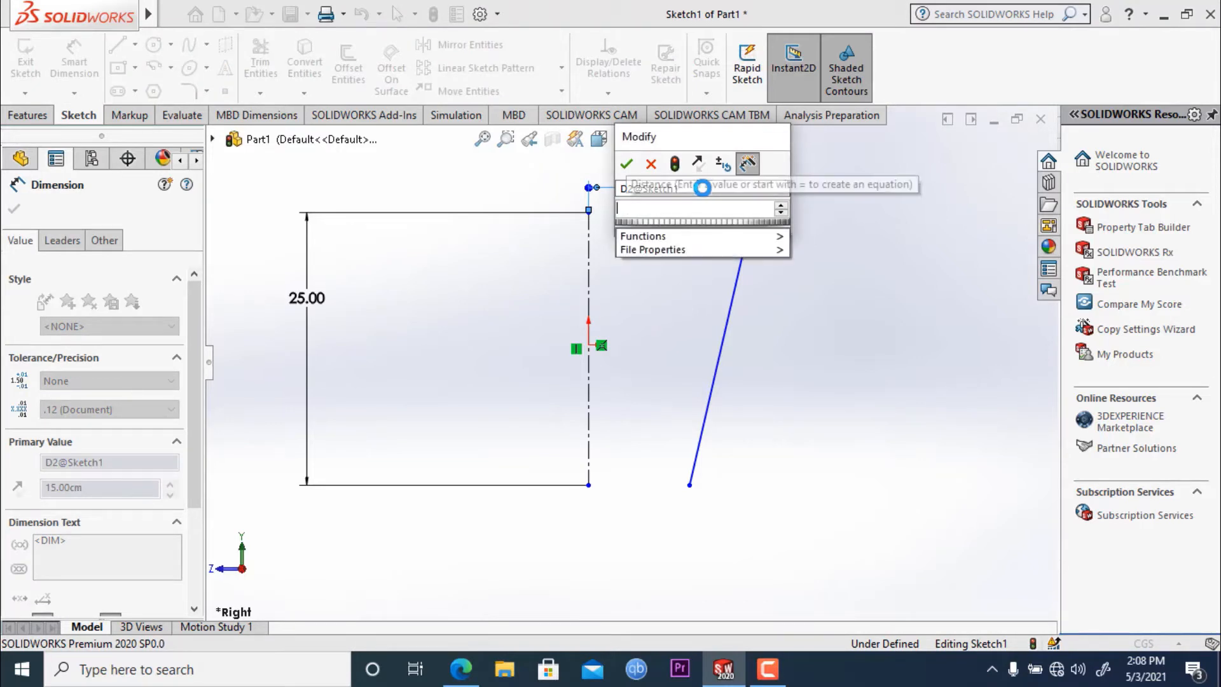
pyautogui.write('15')
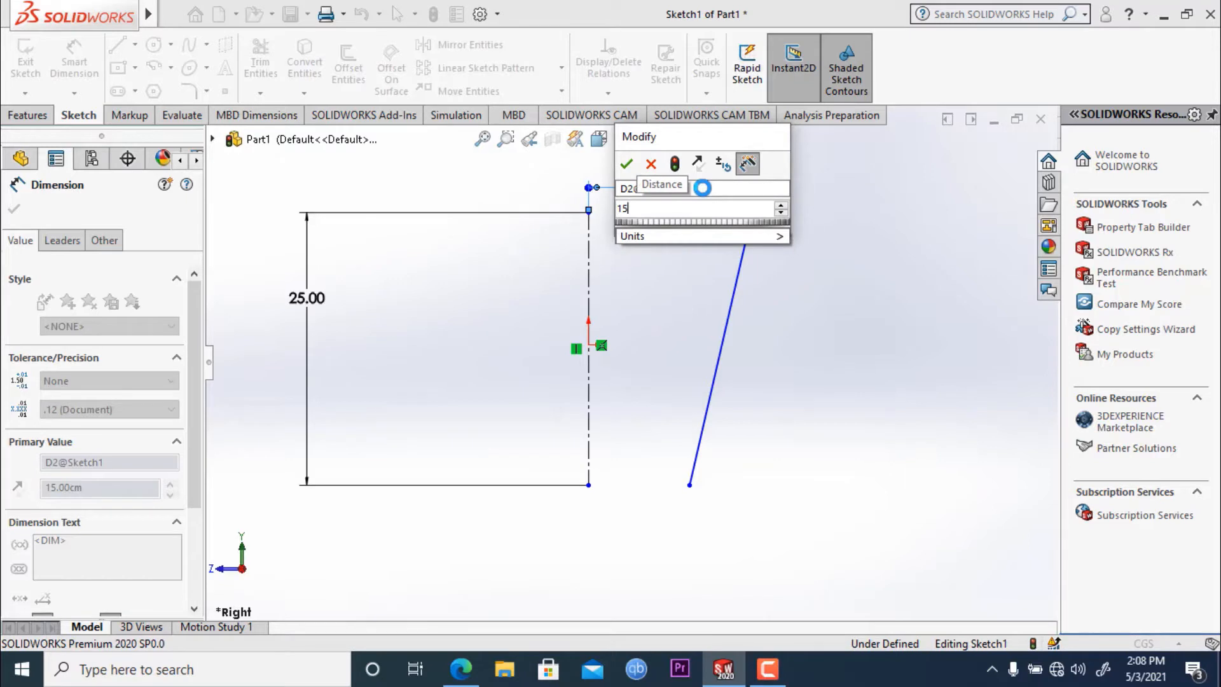
pyautogui.click(627, 167)
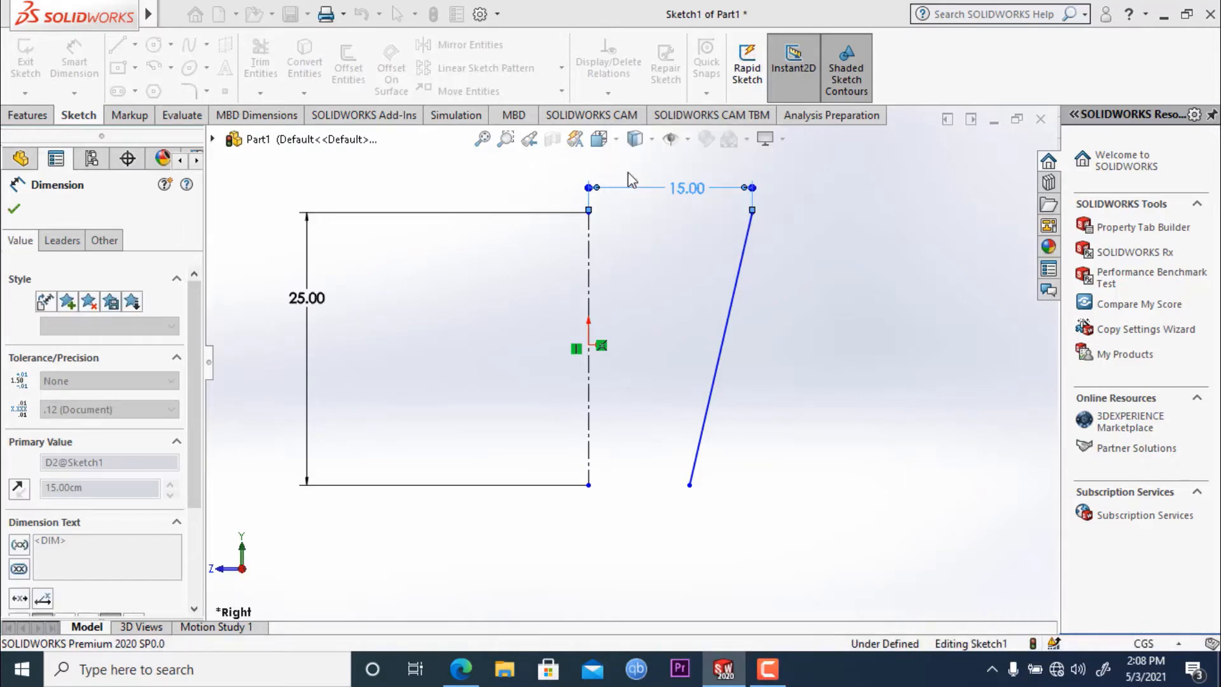
# - Dimension the horizontal distance between the lower ends of the slanted line and the centerline as 10 cm
pyautogui.click(689, 485)
pyautogui.click(588, 485)
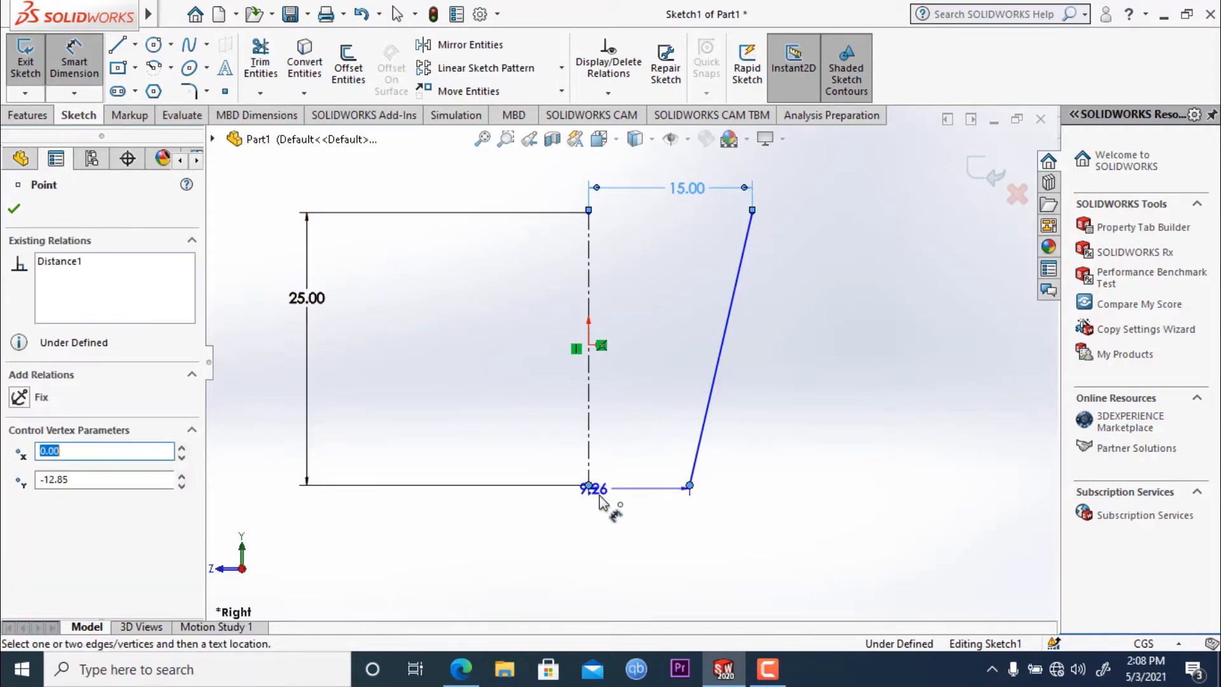
pyautogui.click(612, 543)
pyautogui.write('10')
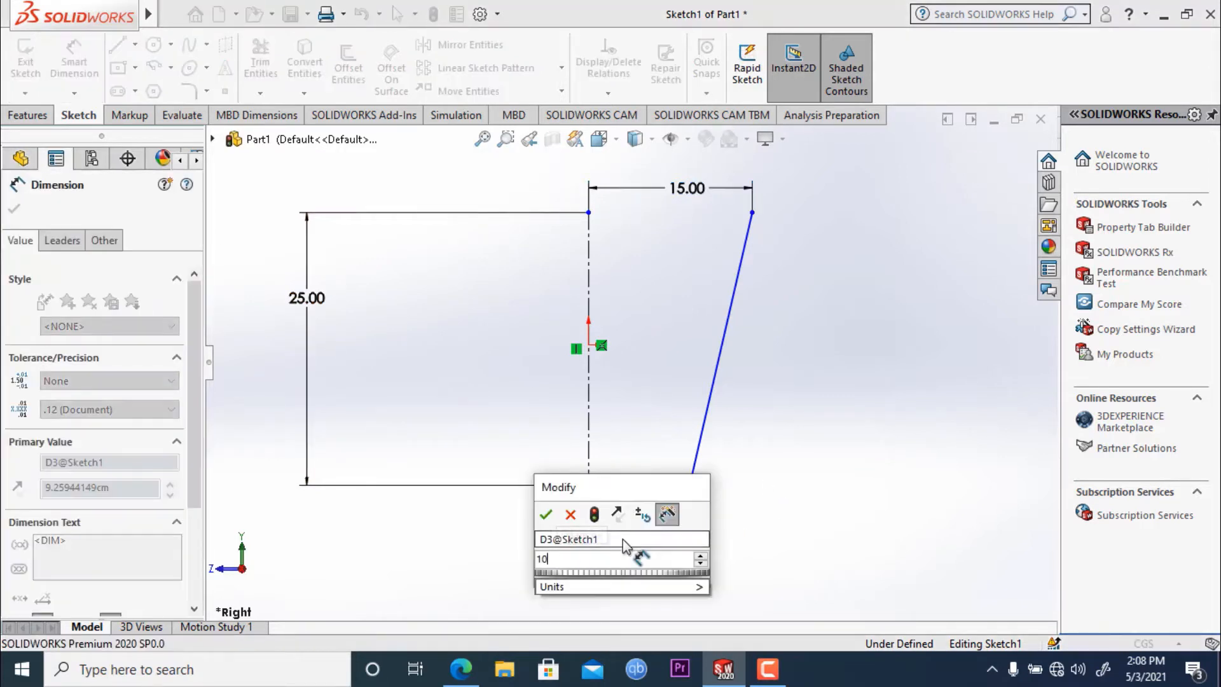
pyautogui.press('Return')
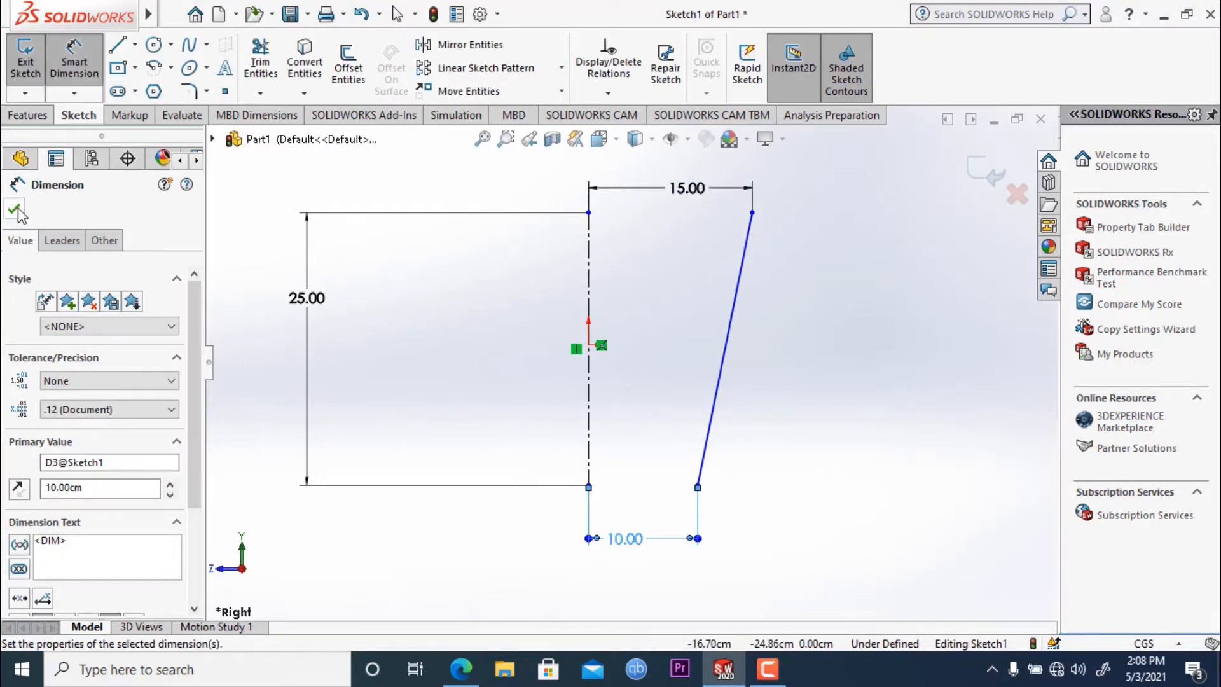
pyautogui.click(16, 210)
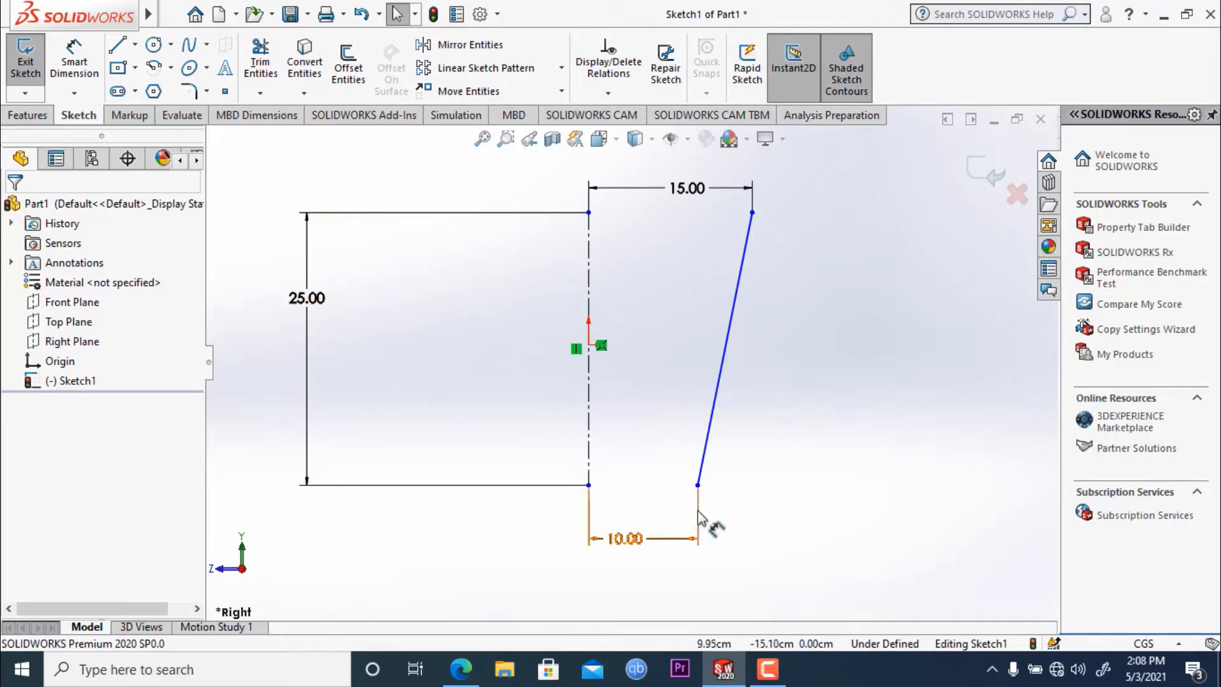
# - Sketch a horizontal line about 1.44 cm long from the slanted line's lower end toward the centerline
pyautogui.click(118, 46)
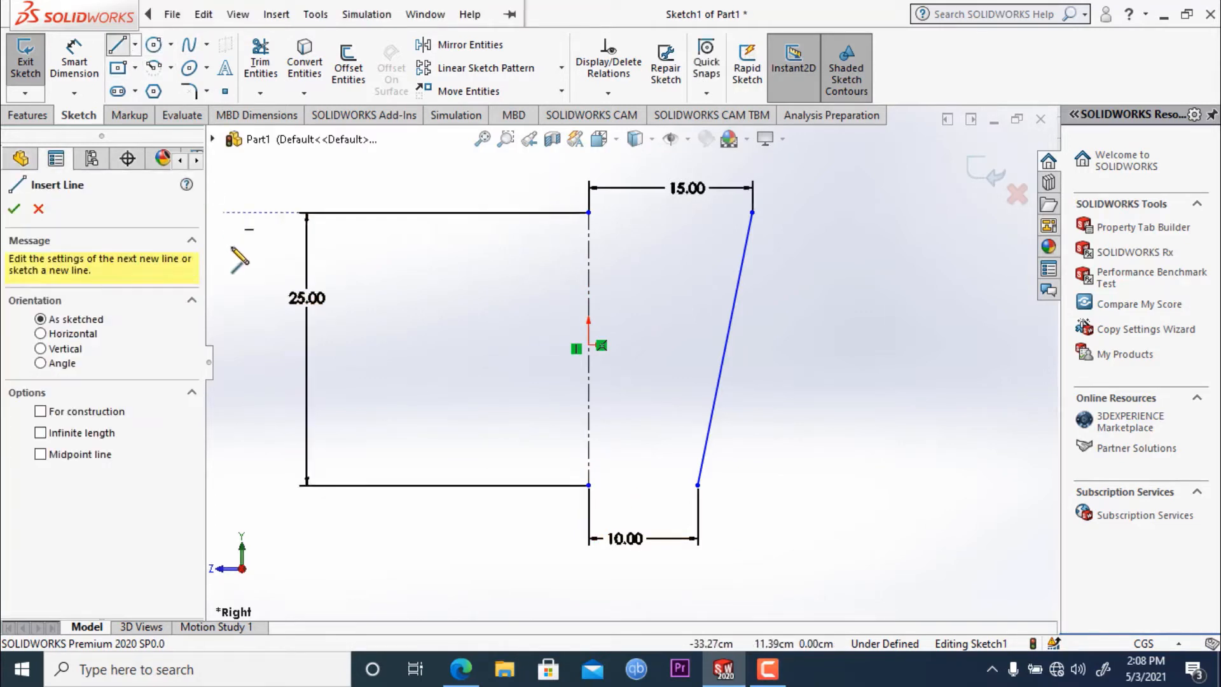
pyautogui.click(697, 485)
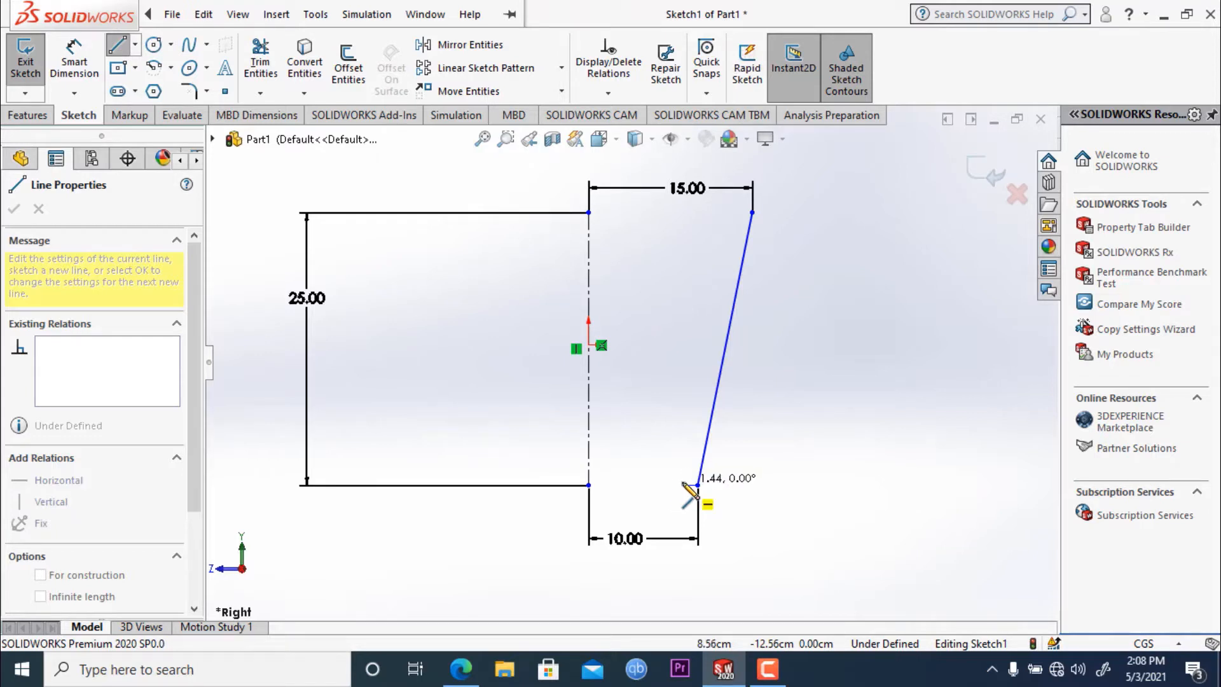
pyautogui.click(681, 484)
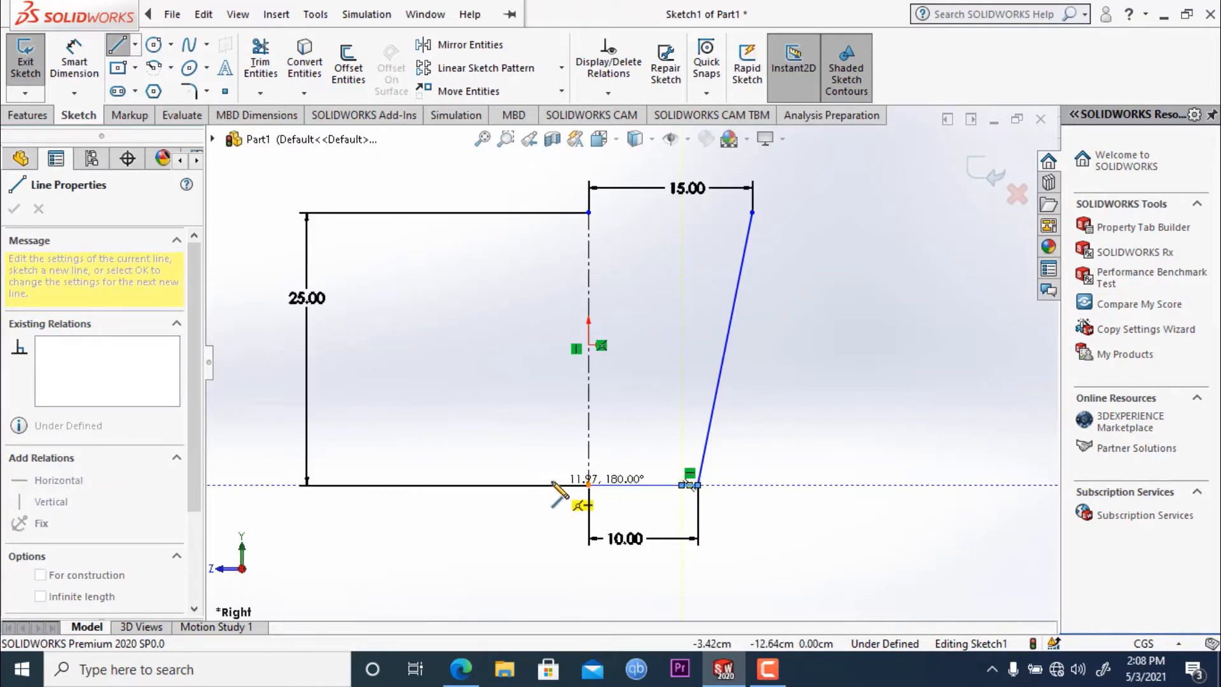
pyautogui.press('Escape')
pyautogui.press('Escape')
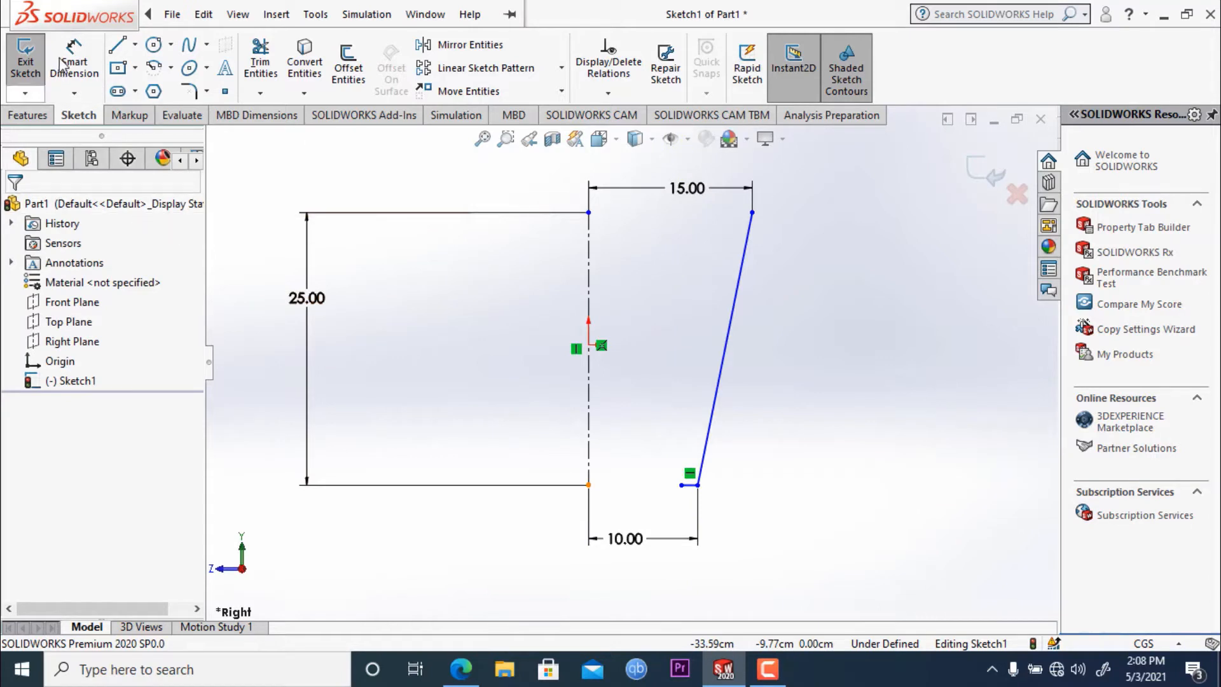
# - Sketch a 90° centerpoint arc from the short line's inner end, curving up toward the centerline, with its center level with that line
pyautogui.click(170, 68)
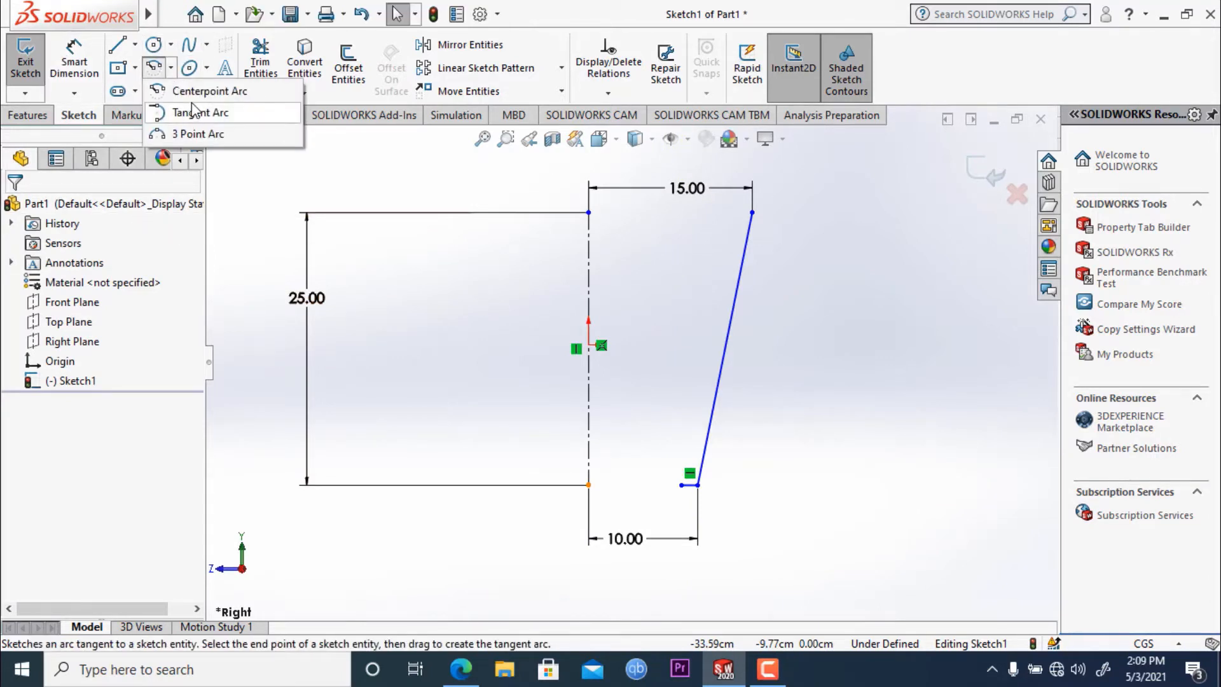
pyautogui.click(208, 94)
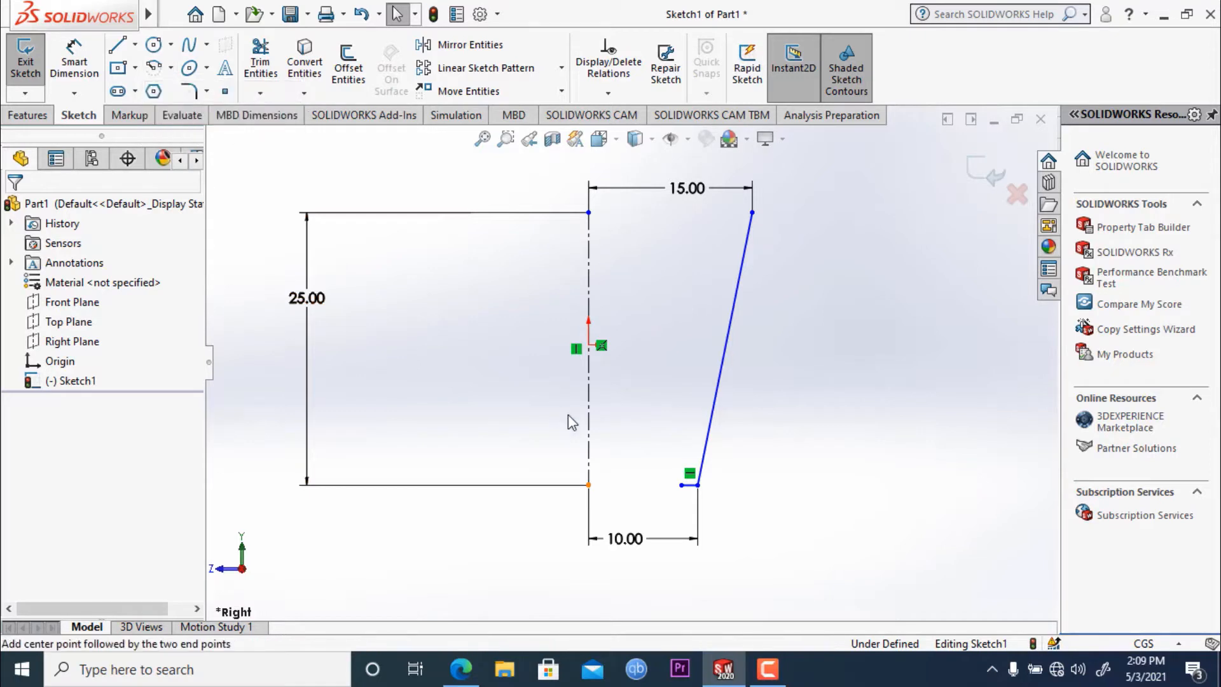
pyautogui.click(661, 485)
pyautogui.click(682, 485)
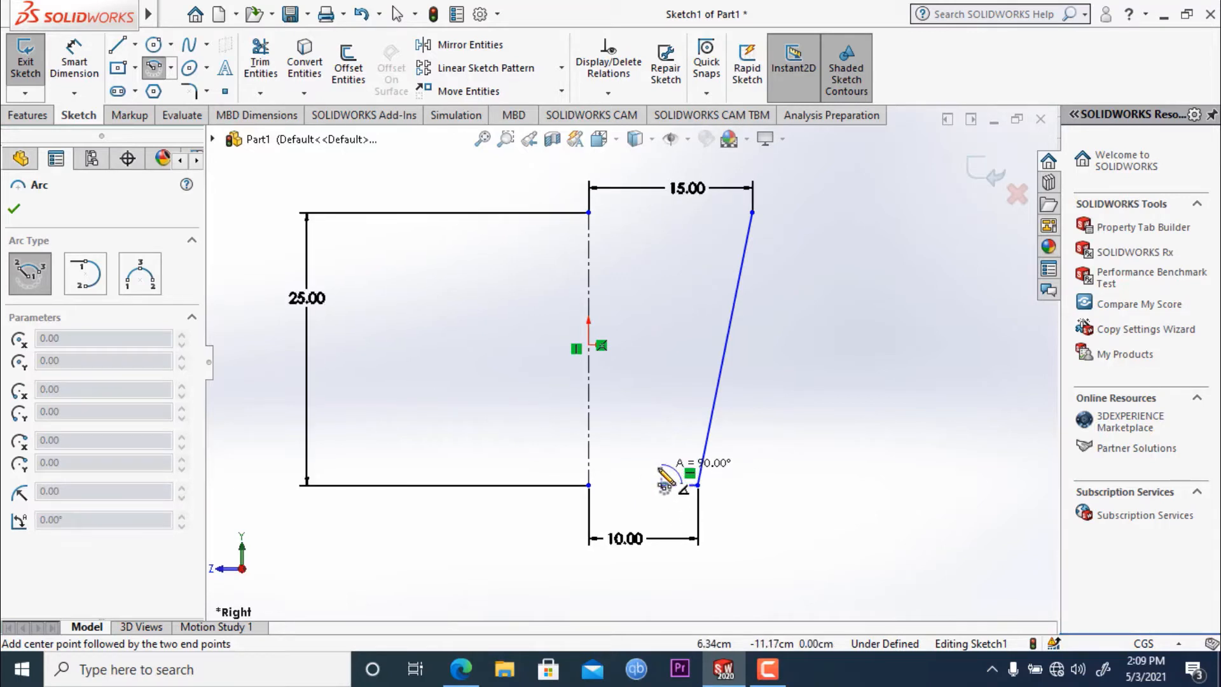
pyautogui.click(661, 464)
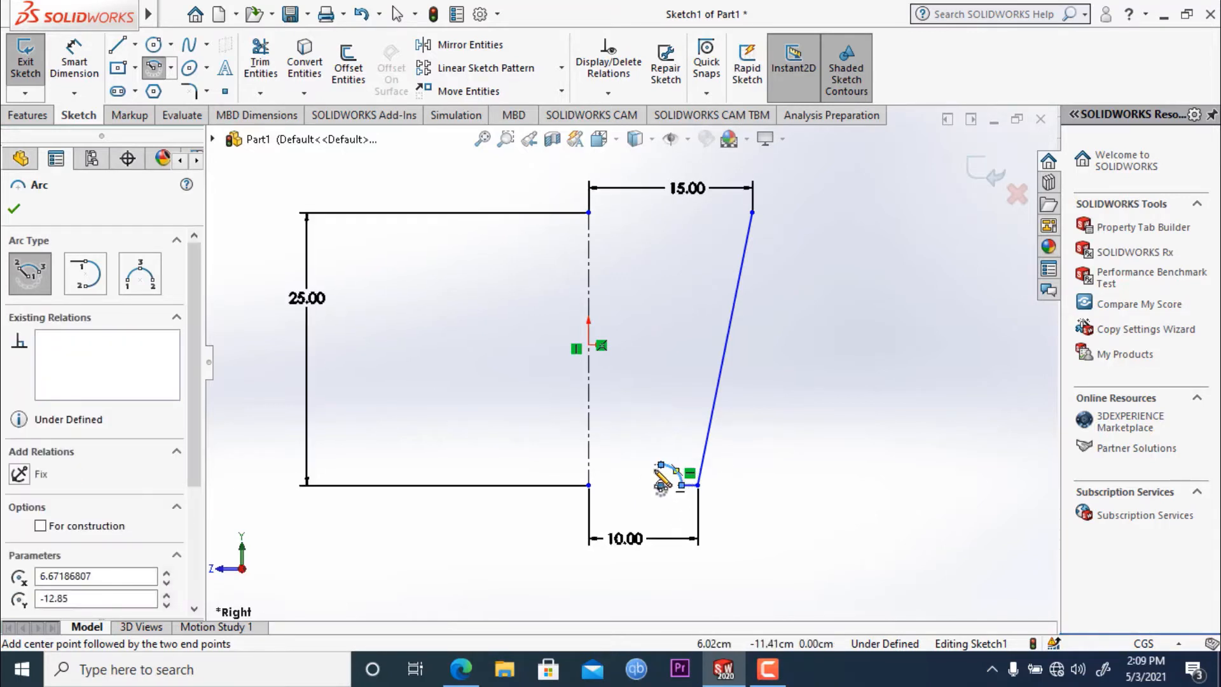
pyautogui.press('Escape')
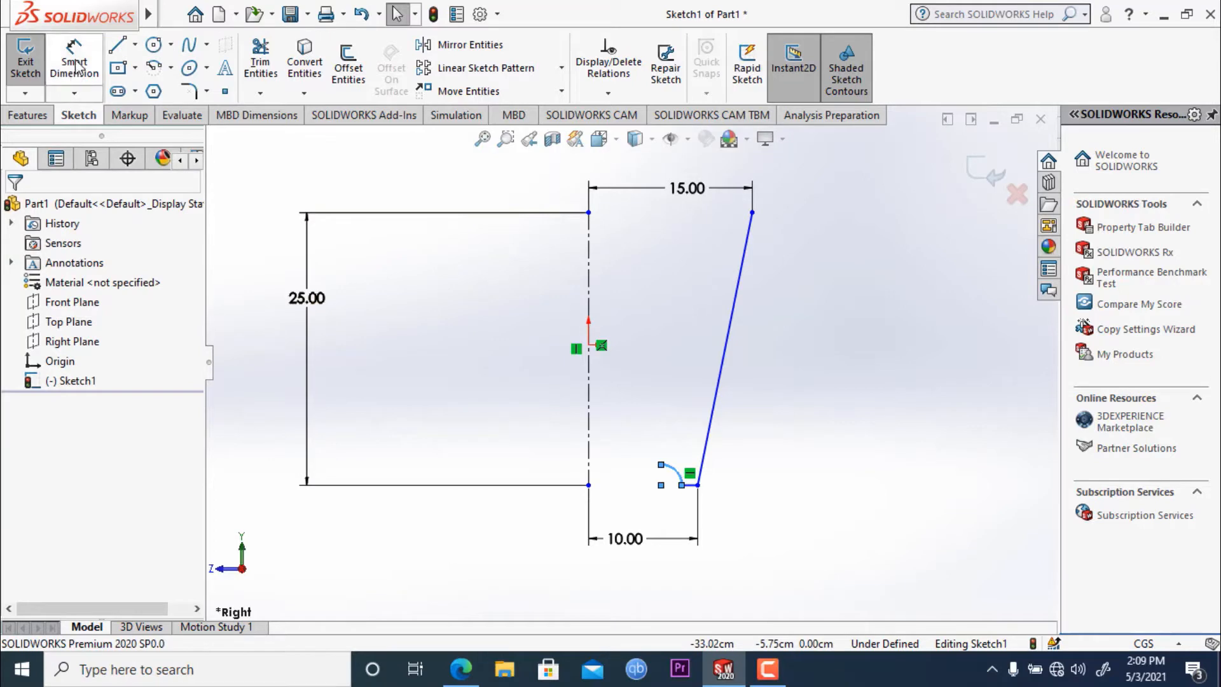
# - Sketch a horizontal line about 6.67 cm long from the arc's upper end to the centerline, tangent to the arc
pyautogui.click(117, 45)
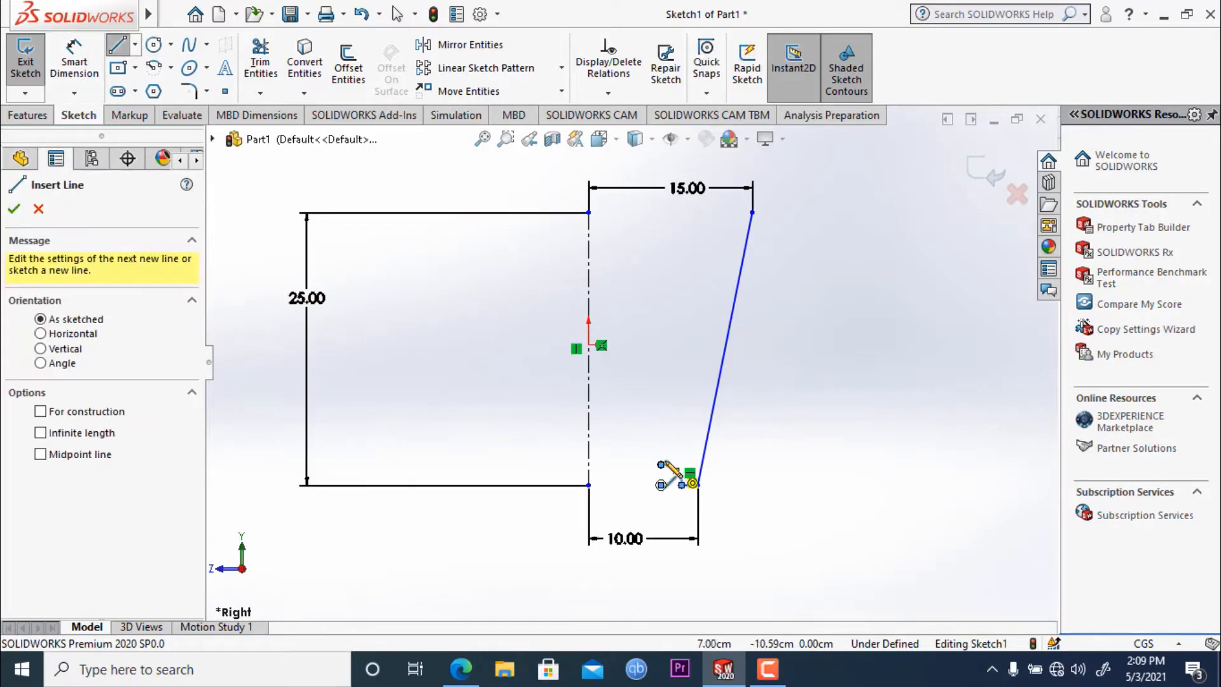
pyautogui.click(661, 465)
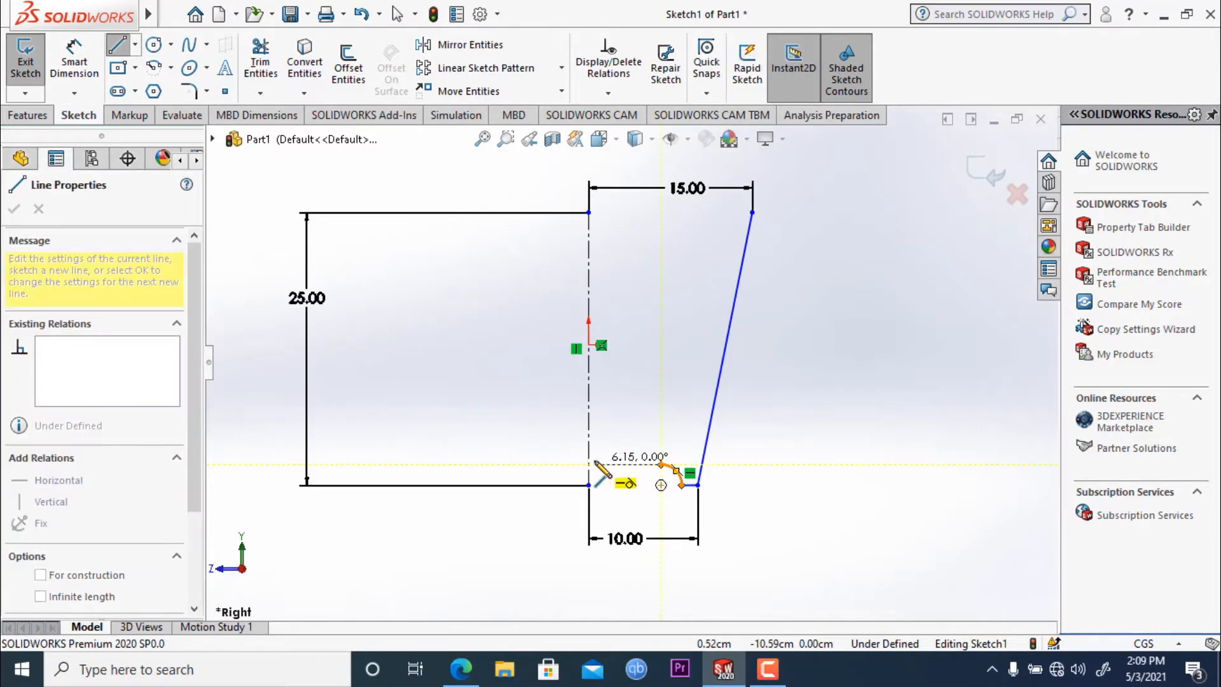
pyautogui.click(588, 465)
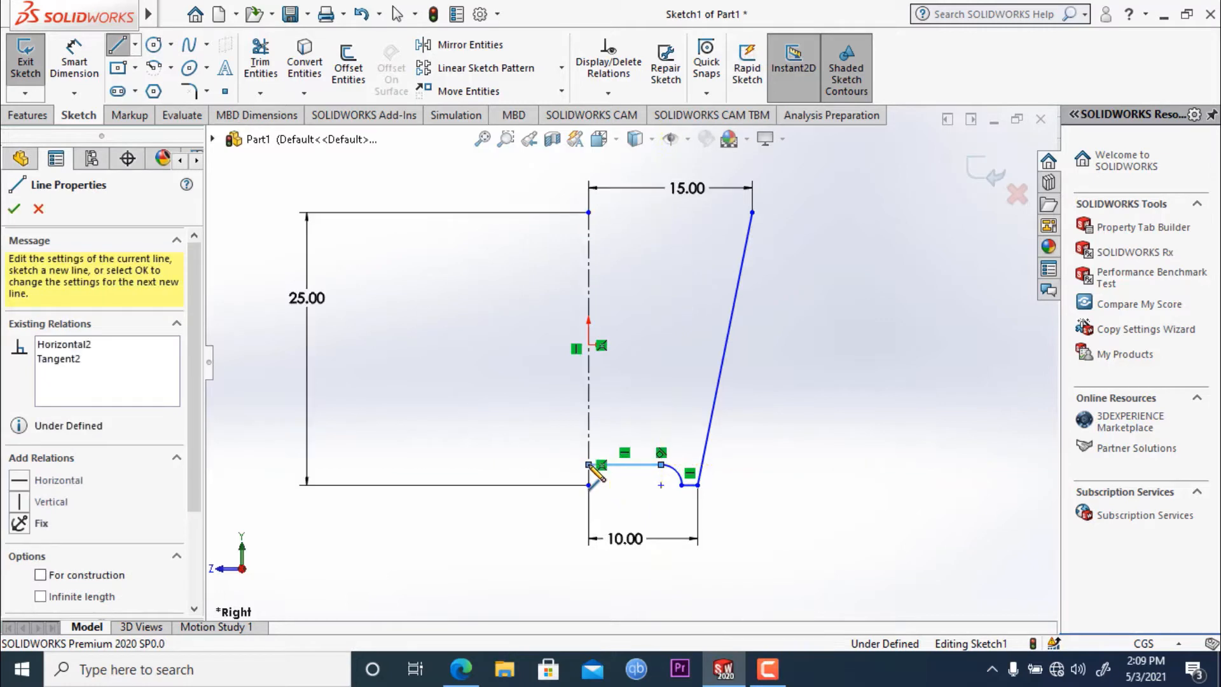
pyautogui.press('Escape')
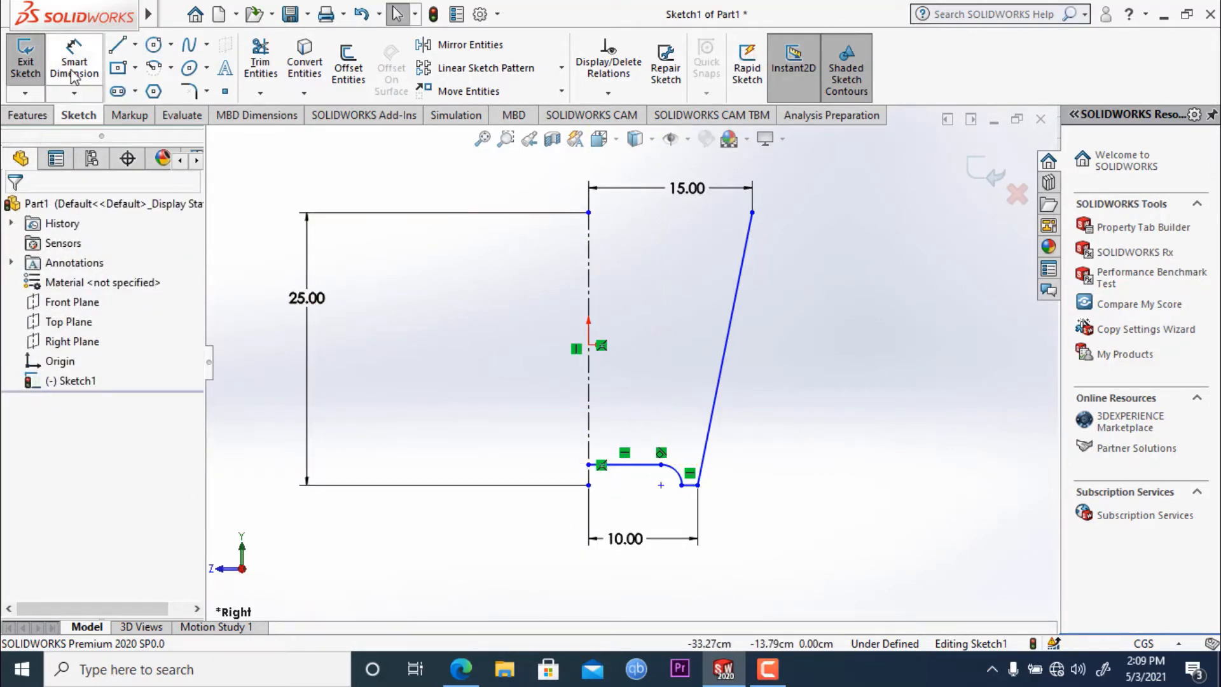
# - Examine the existing relations between the long horizontal line and the arc
pyautogui.scroll(-2, 646, 400)
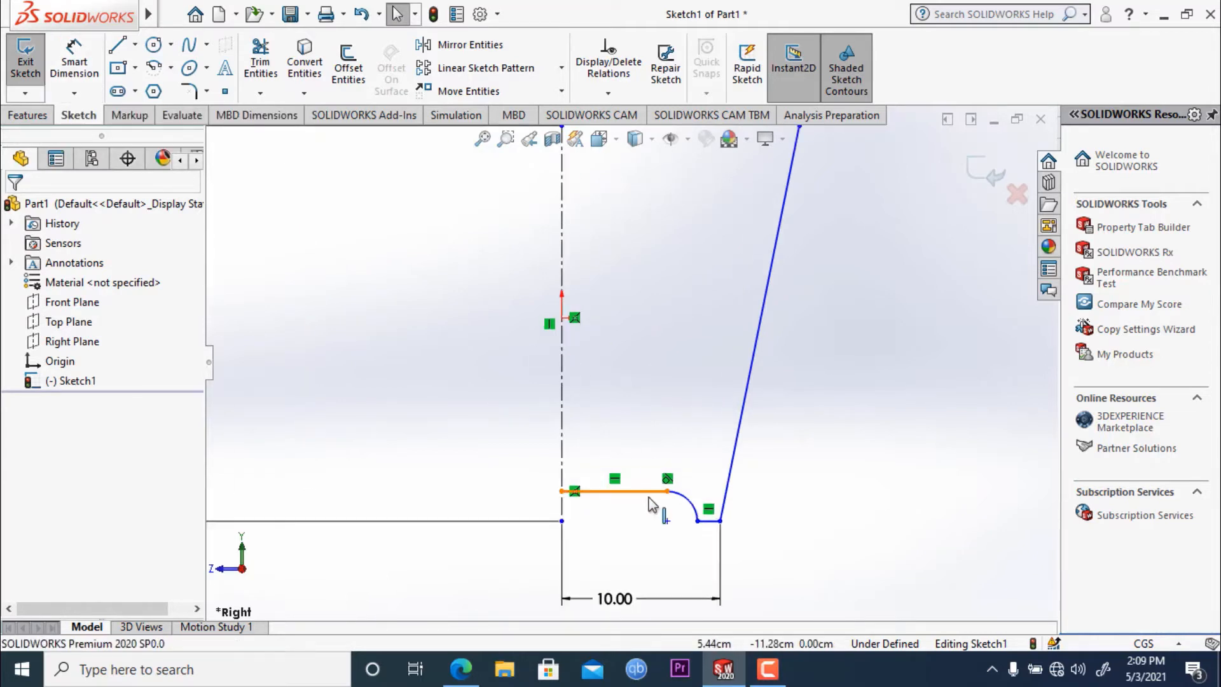
pyautogui.click(647, 493)
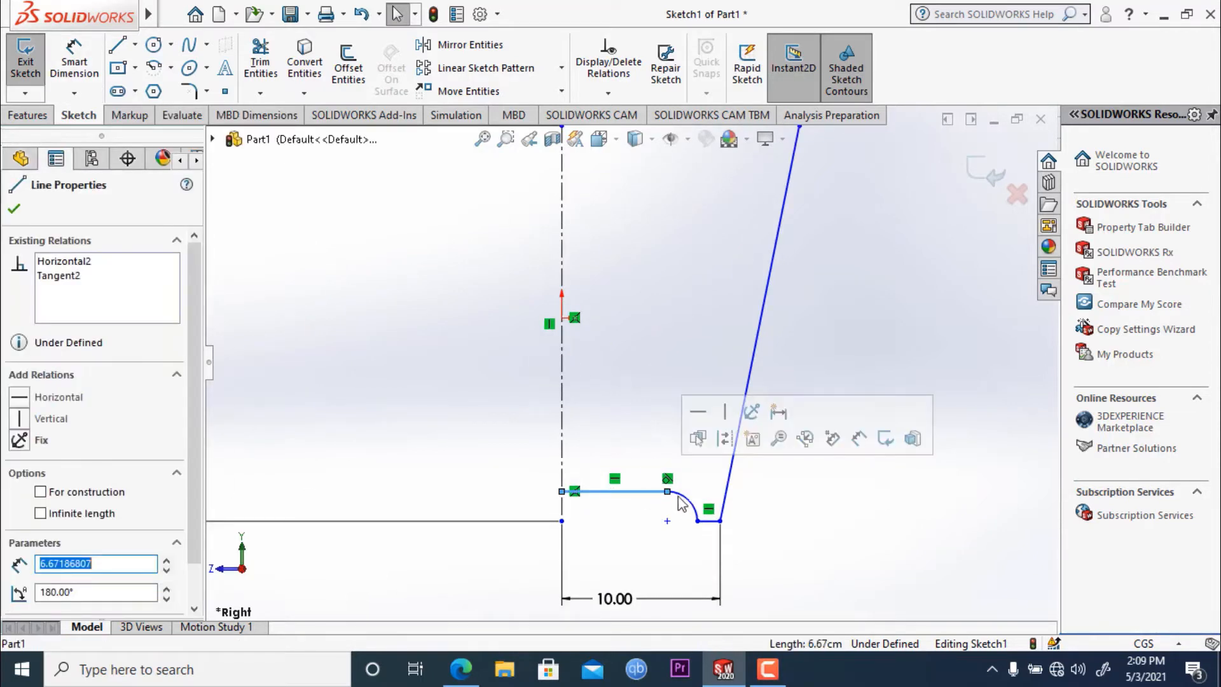
pyautogui.keyDown('ctrl'); pyautogui.click(682, 492); pyautogui.keyUp('ctrl')
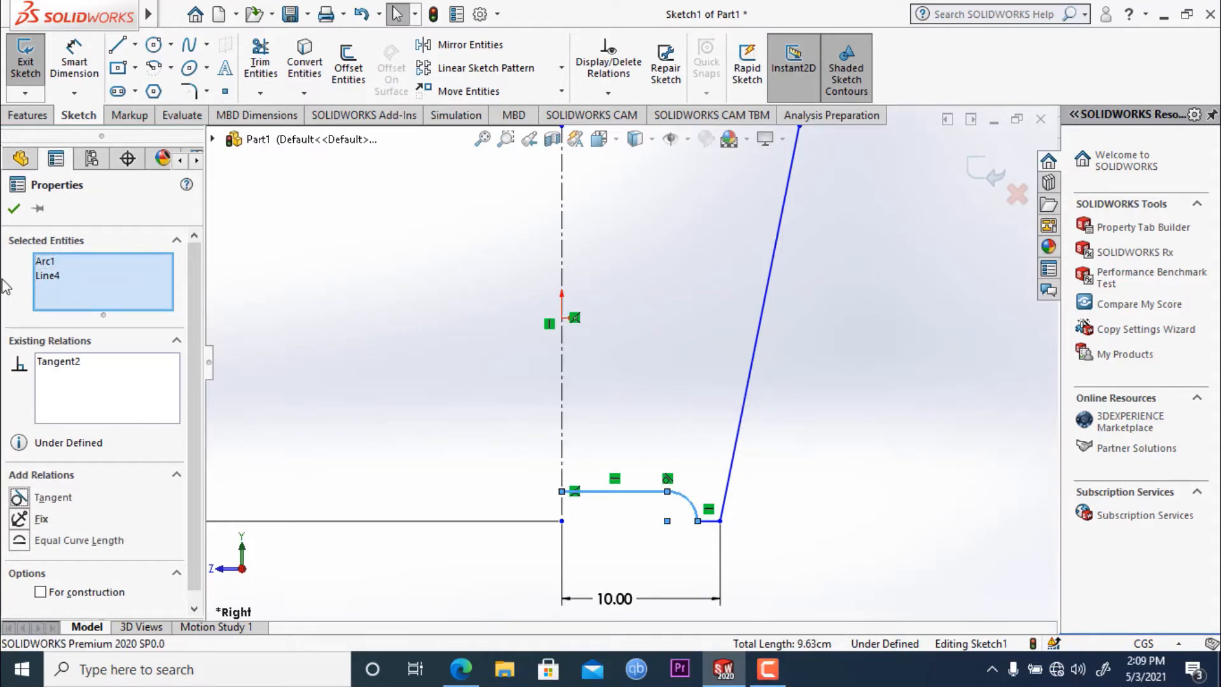
pyautogui.click(14, 209)
# - Dimension the short horizontal line at the foot of the slanted line as 1.5 cm
pyautogui.scroll(-3, 648, 518)
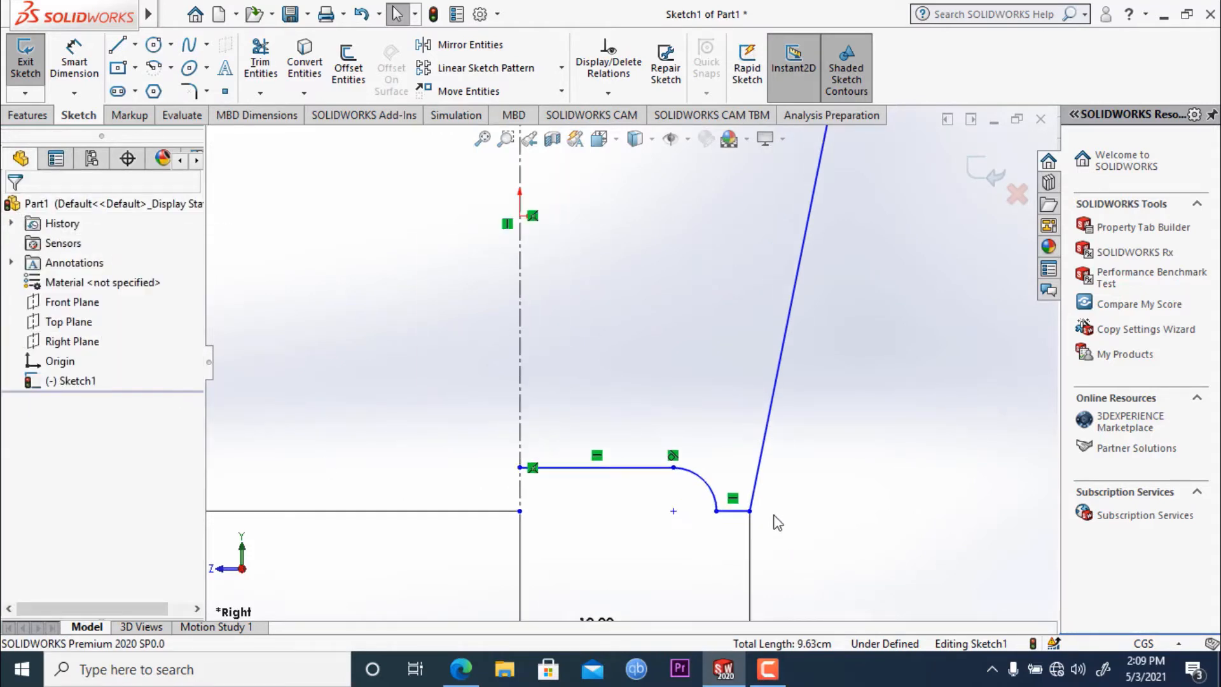
pyautogui.click(75, 63)
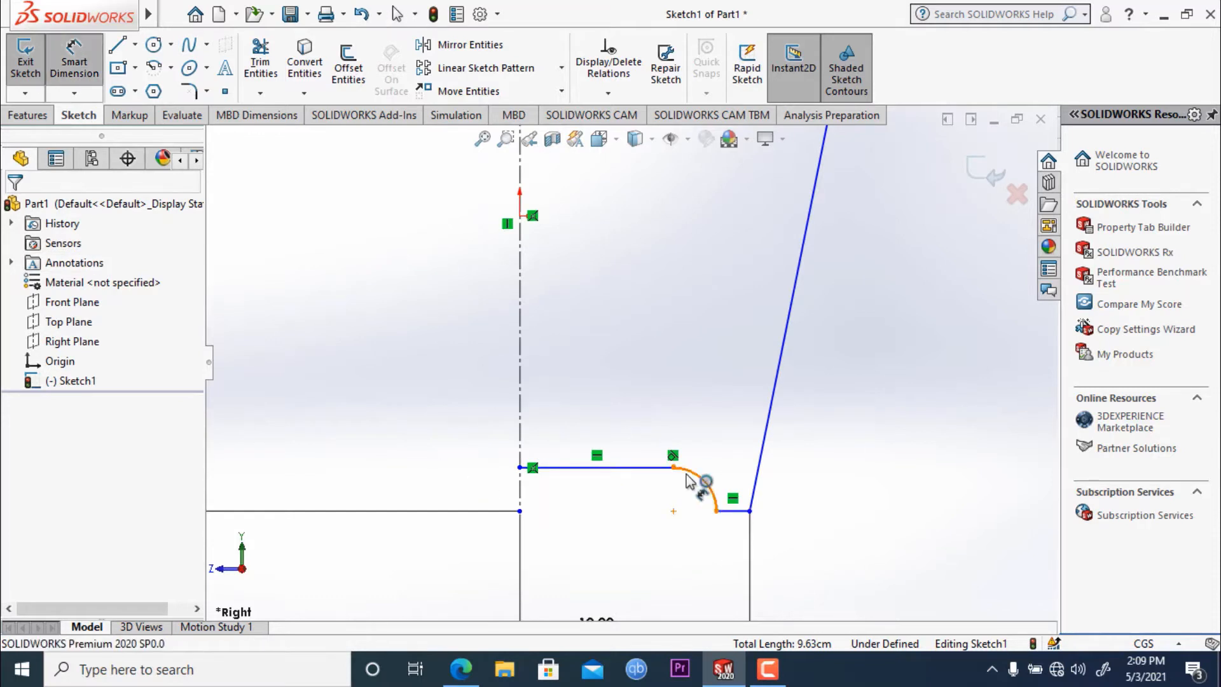
pyautogui.click(734, 510)
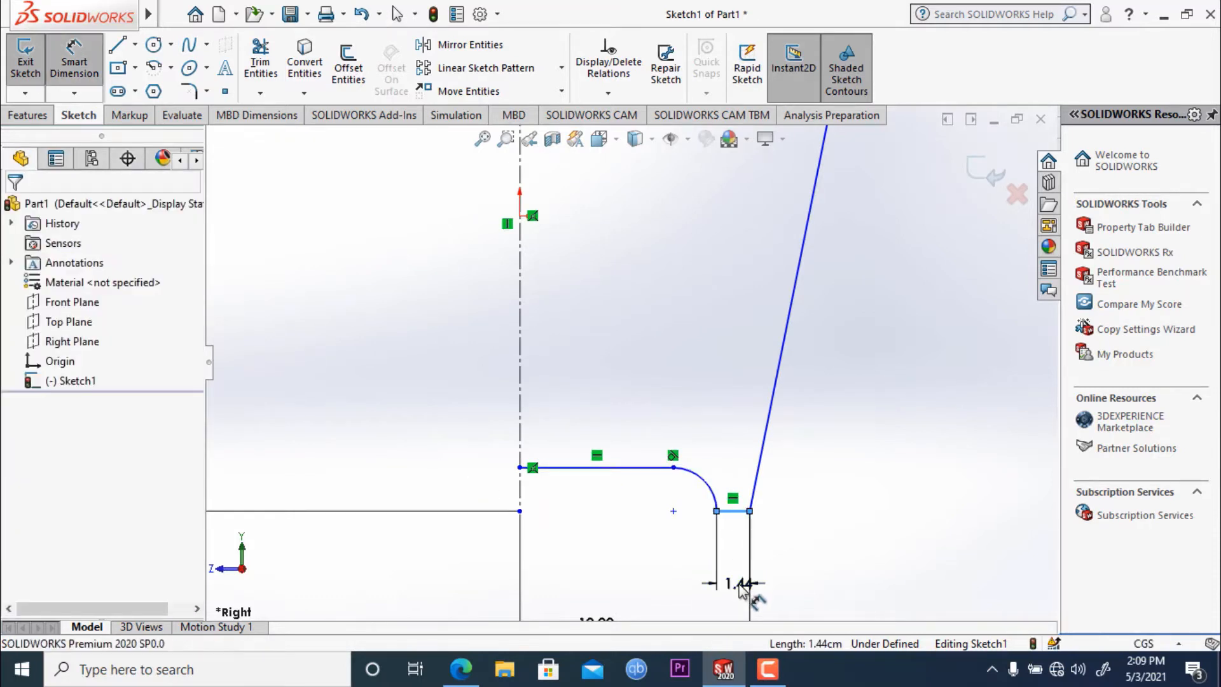
pyautogui.click(740, 577)
pyautogui.write('1.5')
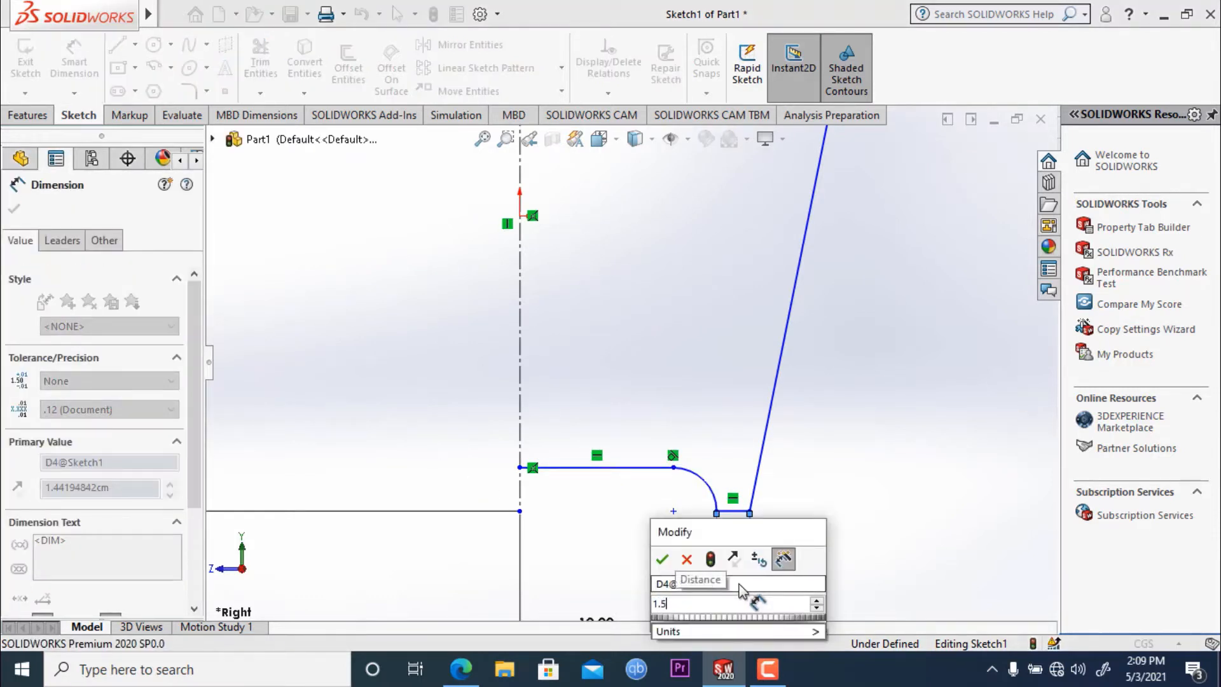
pyautogui.press('Return')
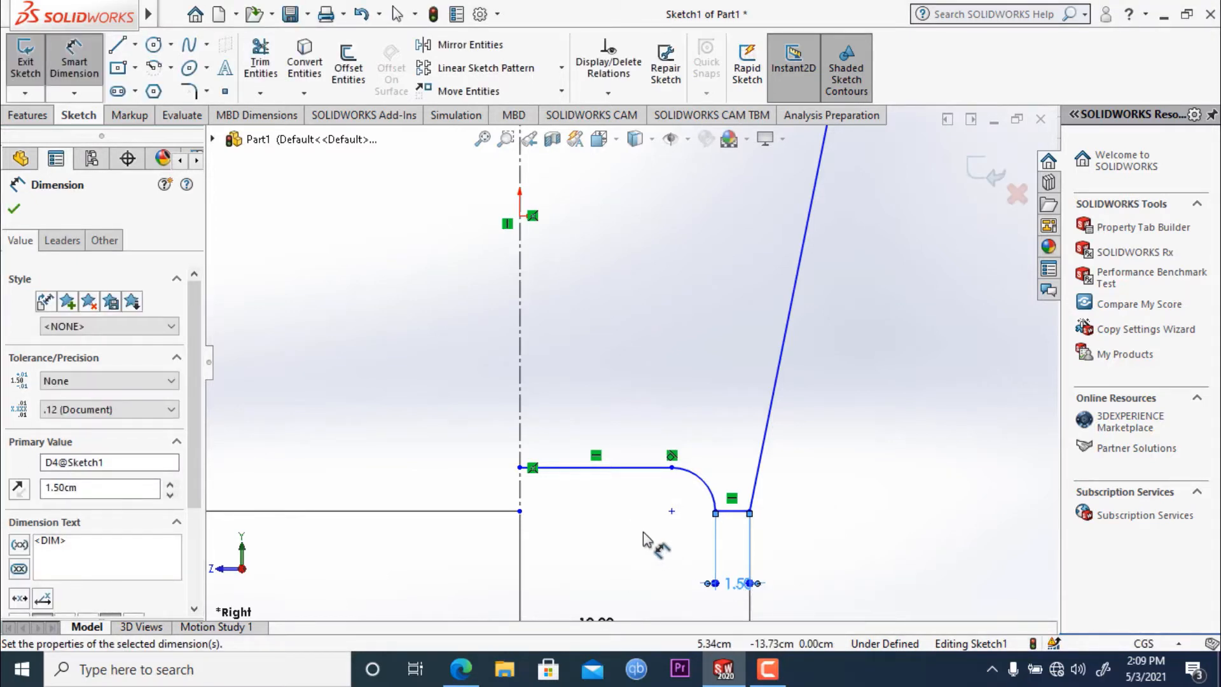
# - Dimension the horizontal line between the centerline and the arc as 6.5 cm
pyautogui.click(602, 470)
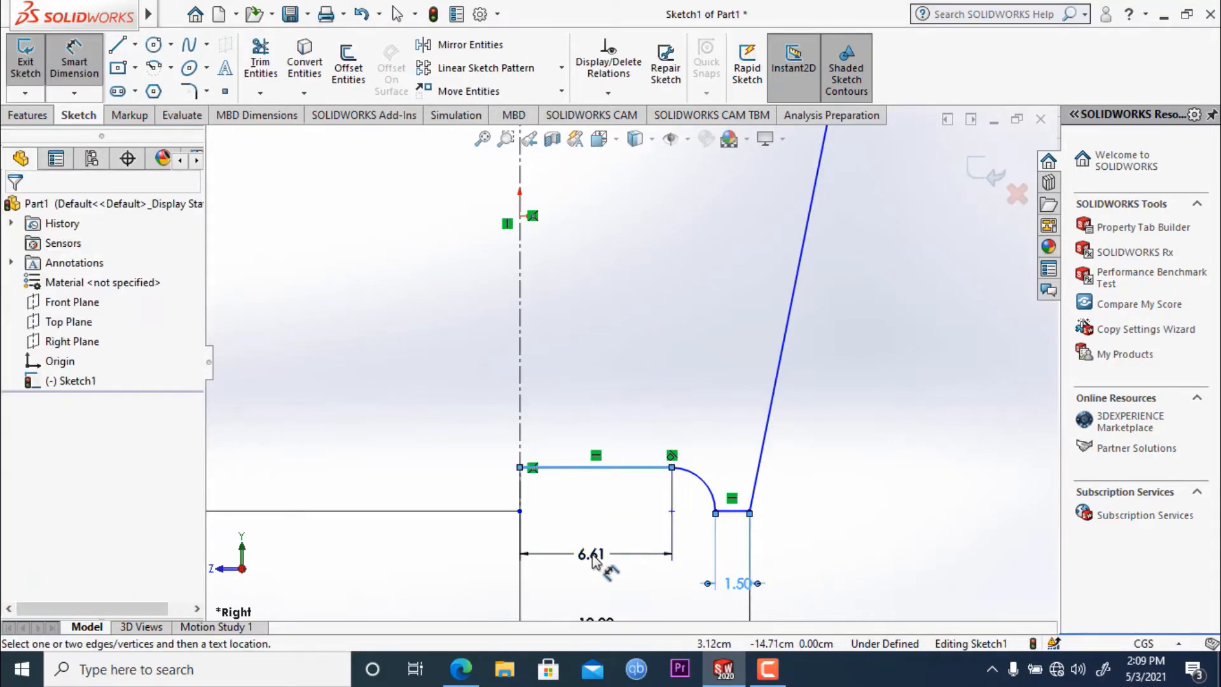
pyautogui.click(592, 555)
pyautogui.press('BackSpace')
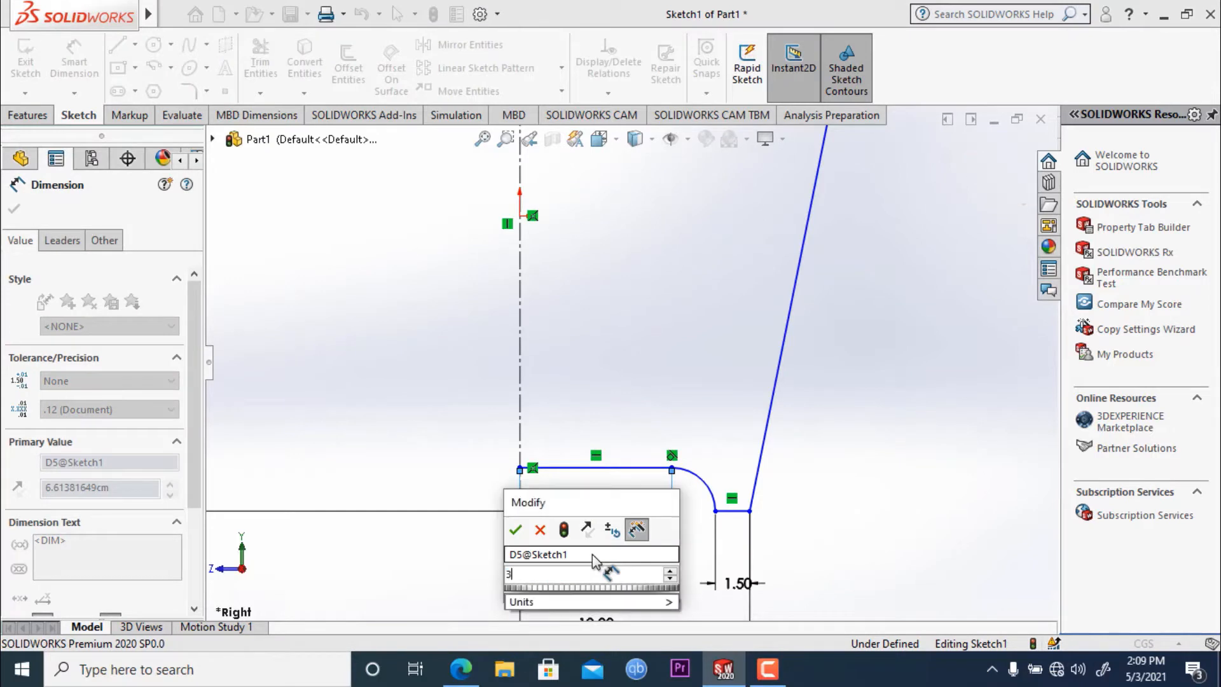
pyautogui.write('6.5')
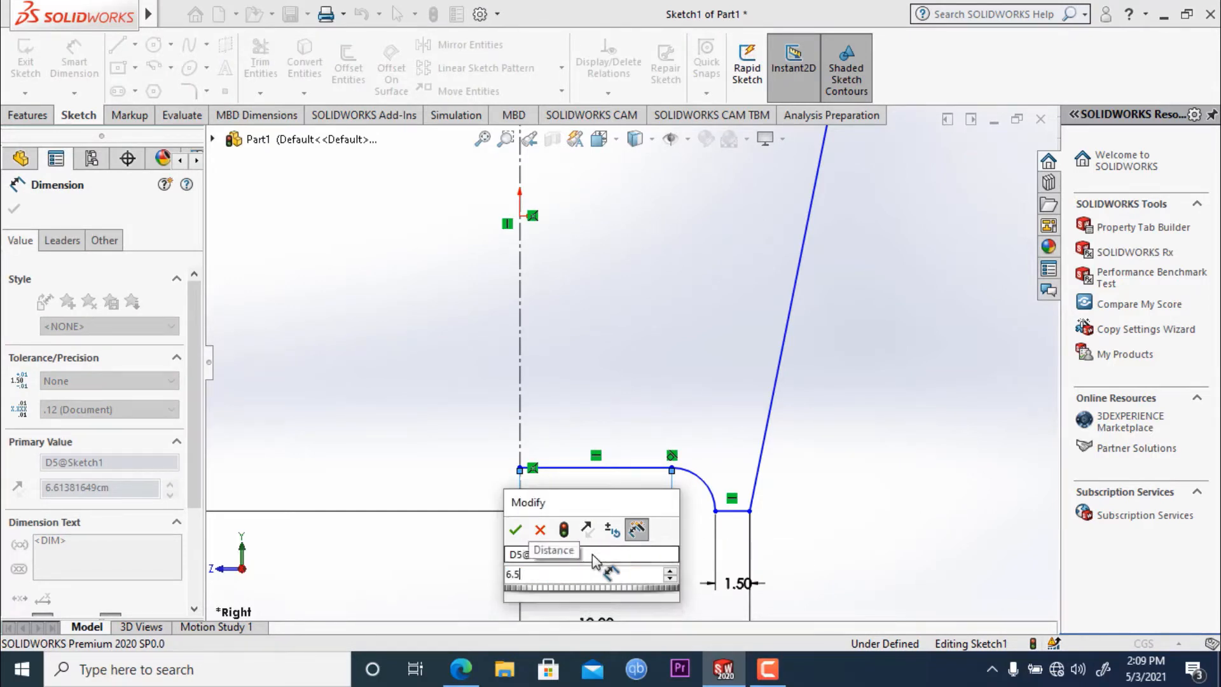
pyautogui.press('Return')
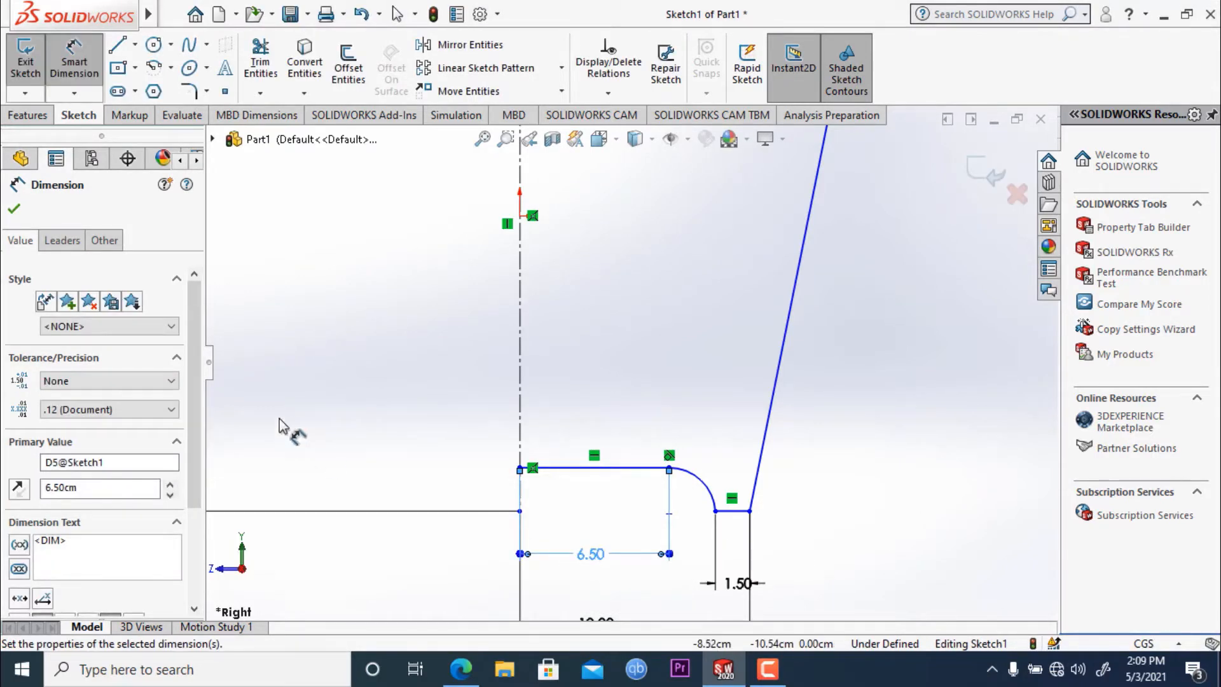
pyautogui.click(14, 209)
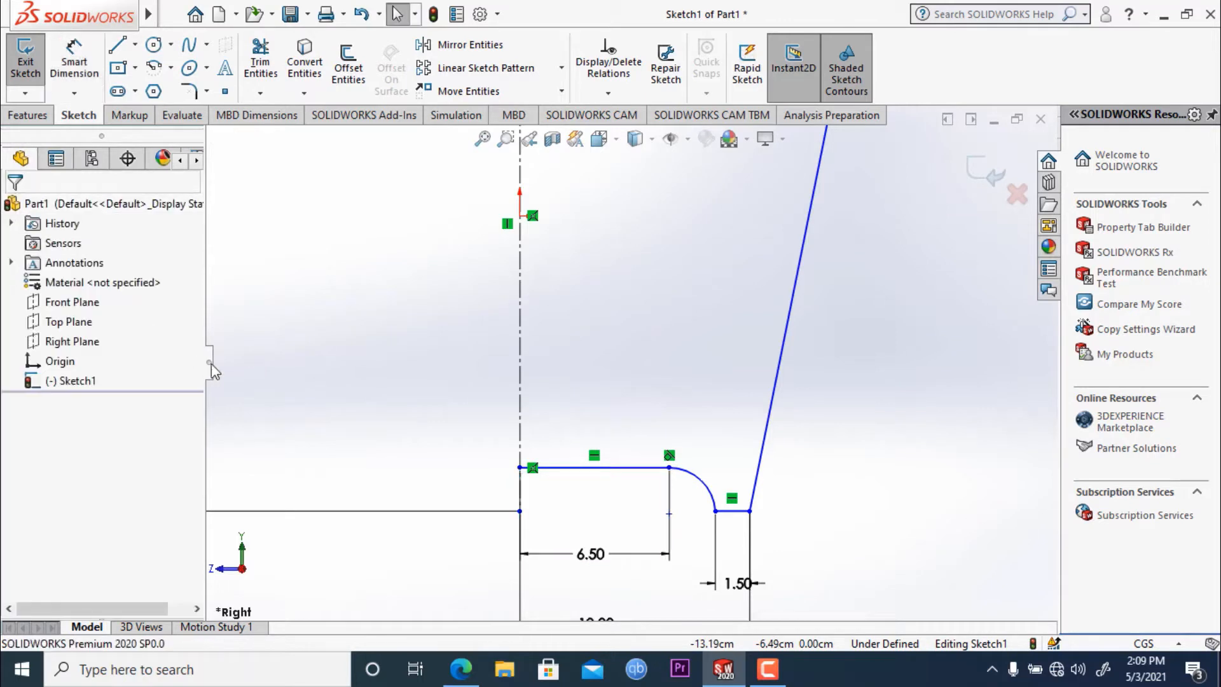
pyautogui.click(708, 488)
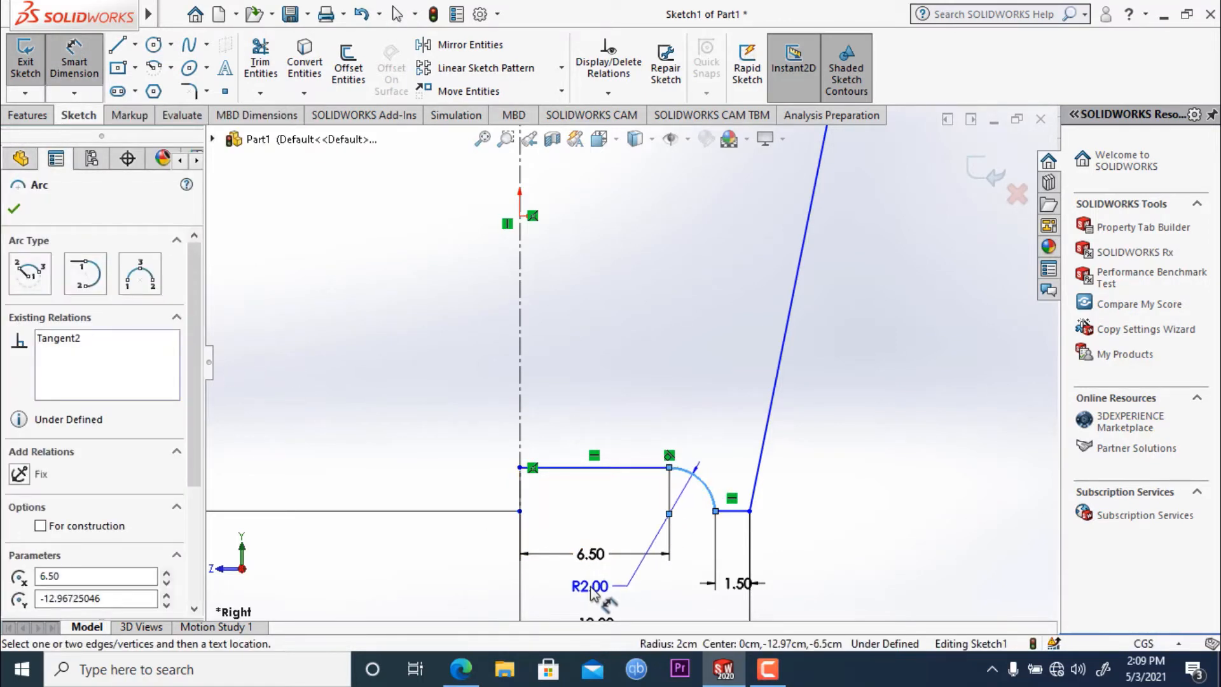
pyautogui.press('Escape')
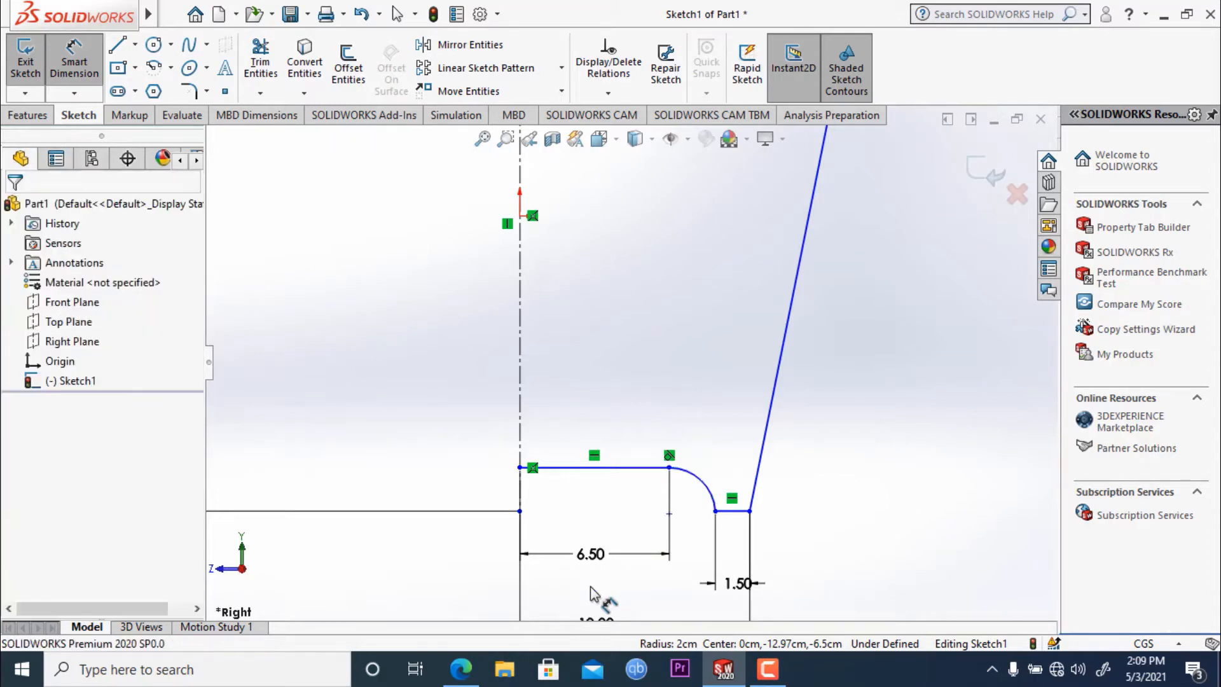
pyautogui.scroll(4, 783, 507)
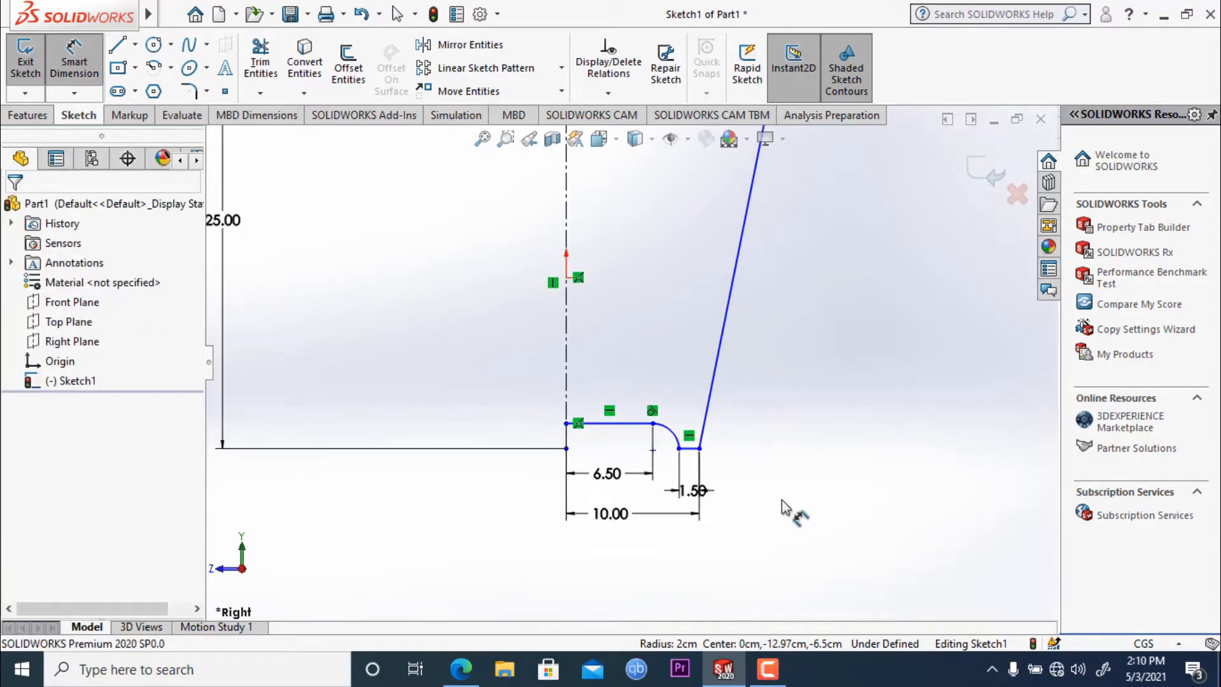
pyautogui.scroll(1, 782, 500)
pyautogui.scroll(1, 716, 376)
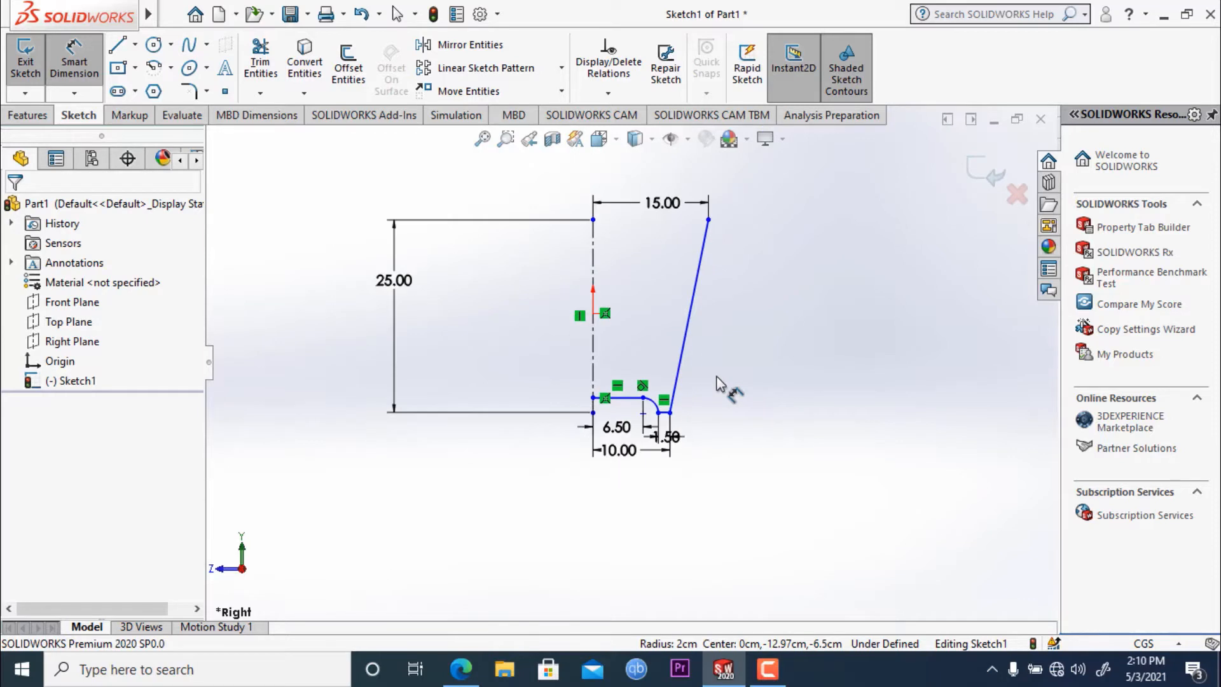
# - Power-trim the part of the centerline that extends below the horizontal line joining it to the arc
pyautogui.scroll(-2, 716, 376)
pyautogui.scroll(-2, 464, 416)
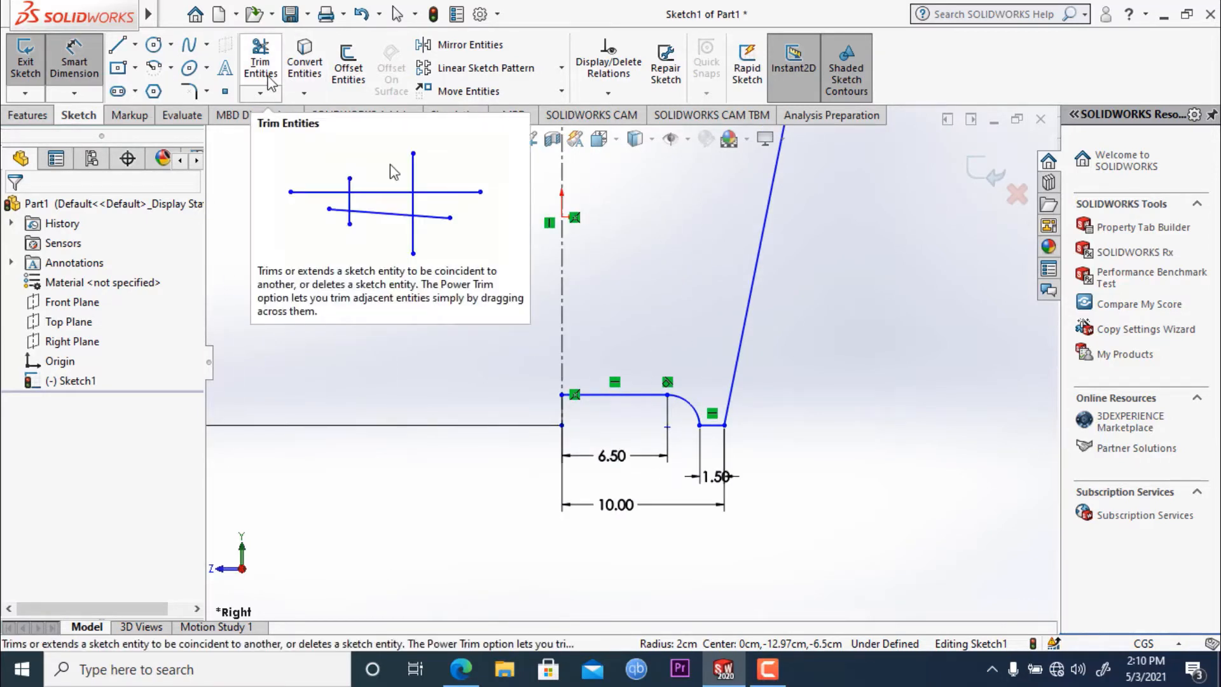
pyautogui.click(270, 82)
pyautogui.moveTo(540, 410); pyautogui.dragTo(574, 413)
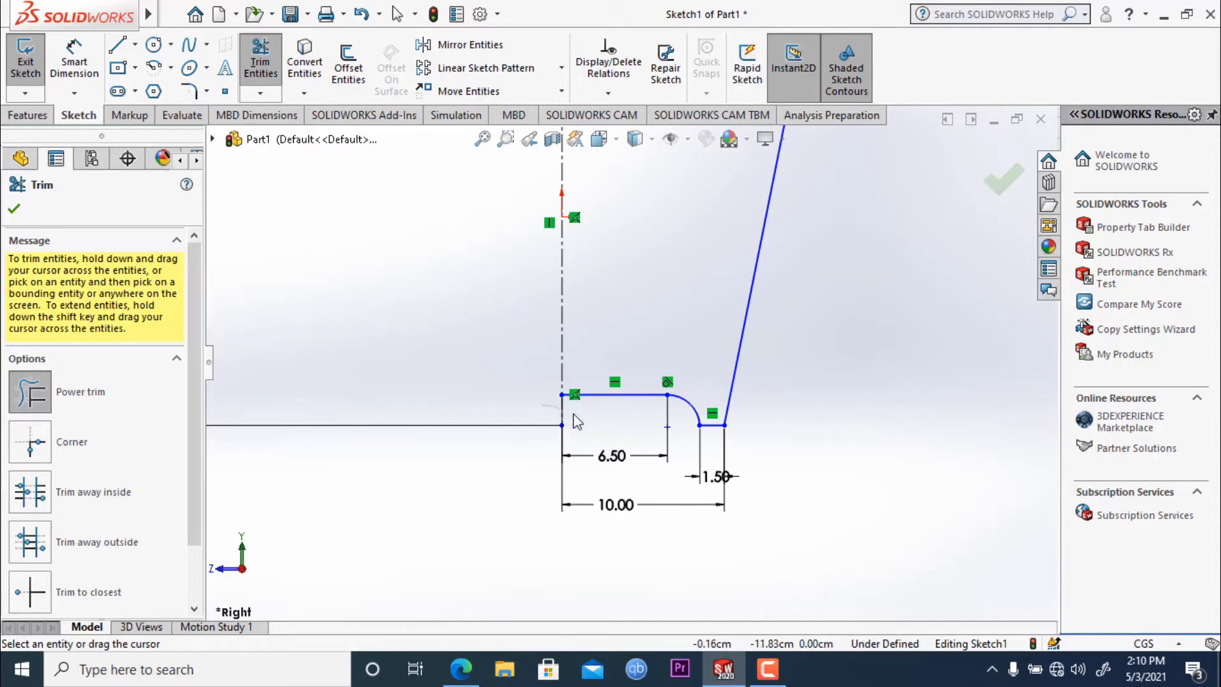
pyautogui.scroll(1, 452, 422)
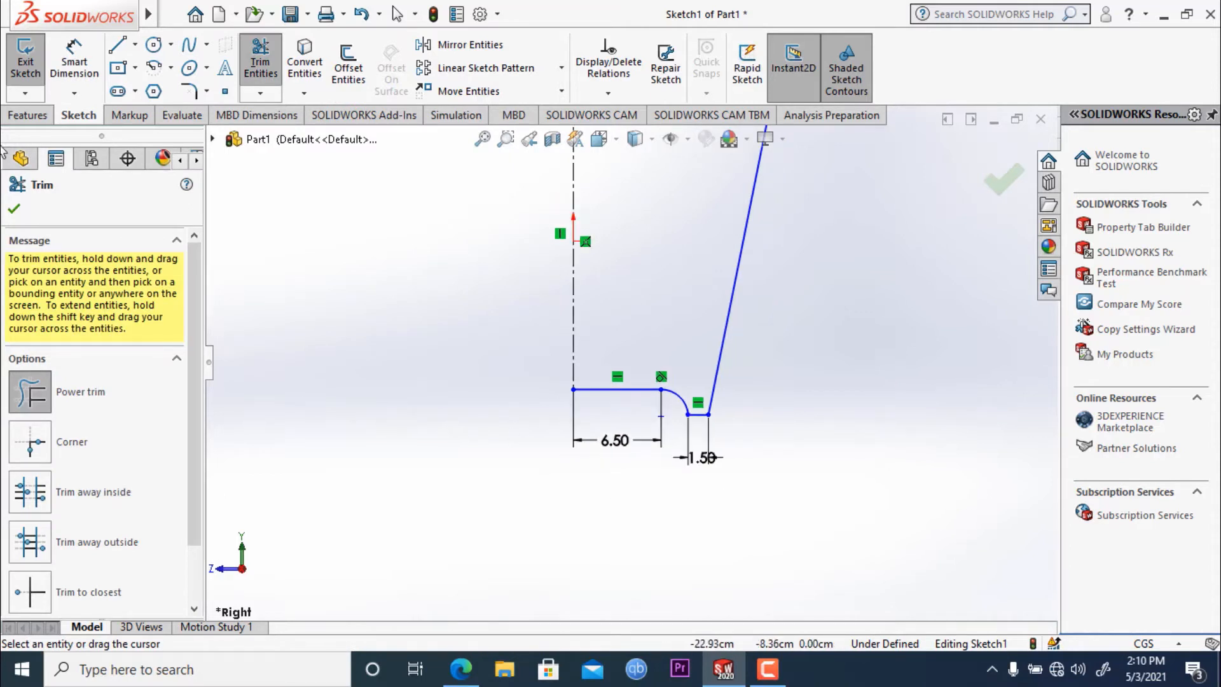
pyautogui.click(14, 210)
pyautogui.scroll(5, 636, 359)
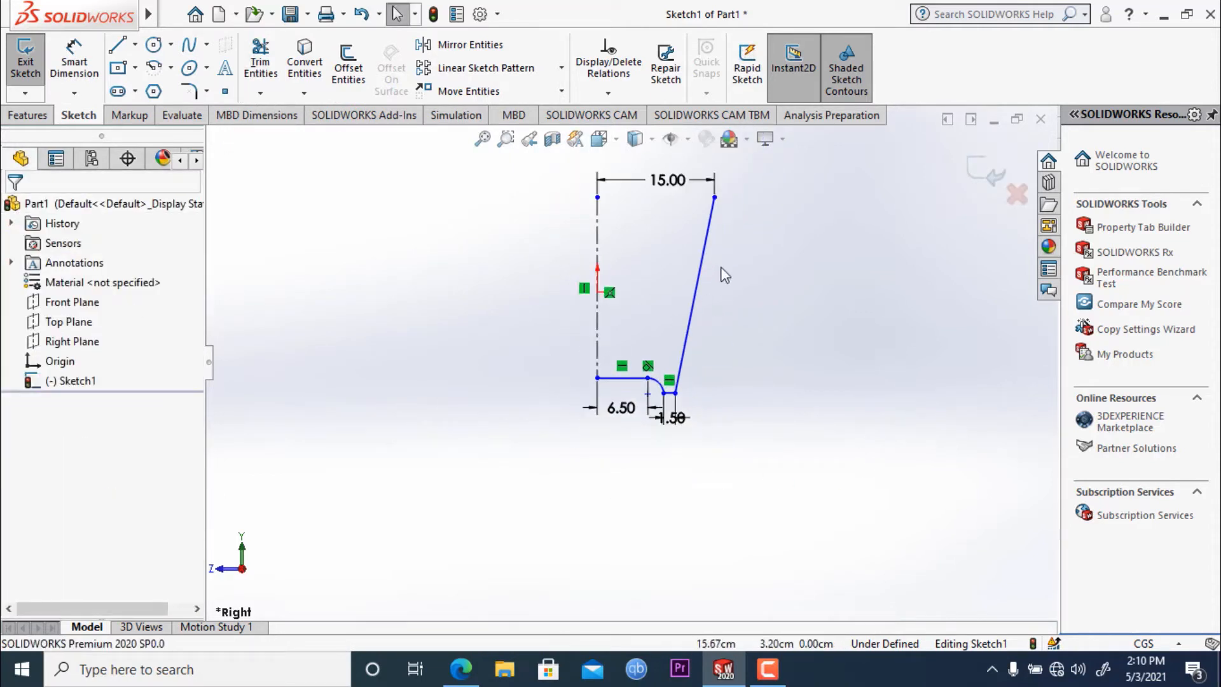
pyautogui.scroll(-5, 722, 272)
pyautogui.moveTo(133, 14)
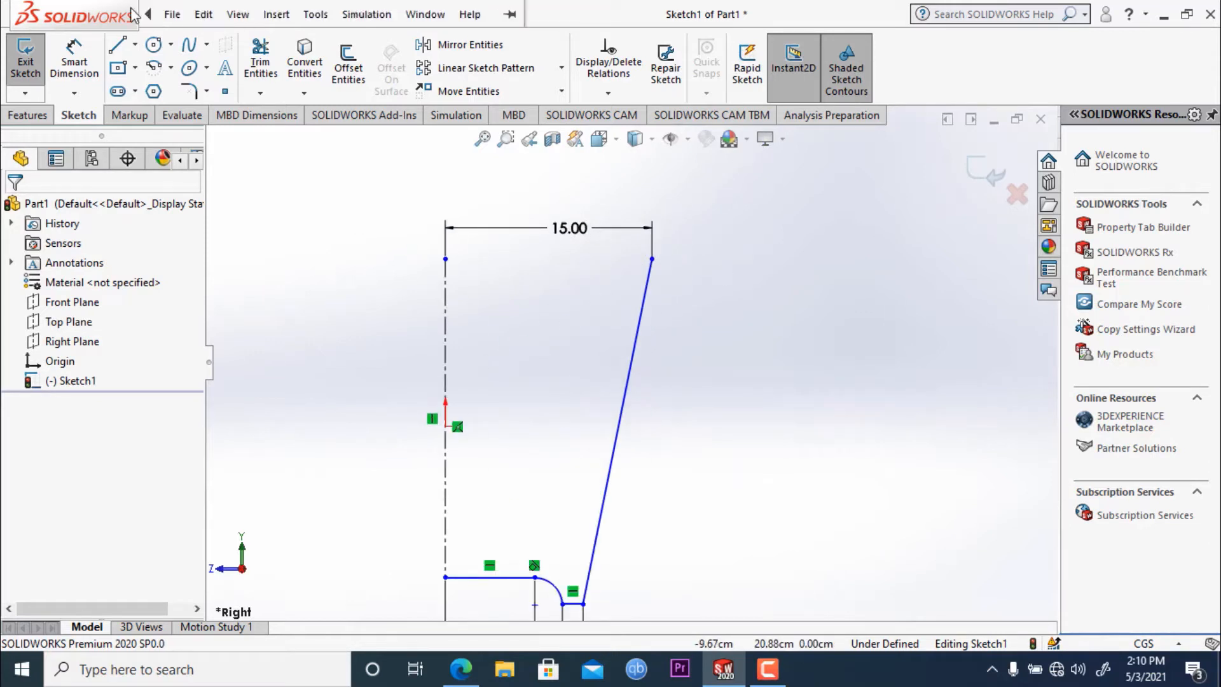
# - Close the top of the profile with a horizontal line from the centerline's upper end to the slanted line's upper end
pyautogui.press('l')
pyautogui.click(445, 259)
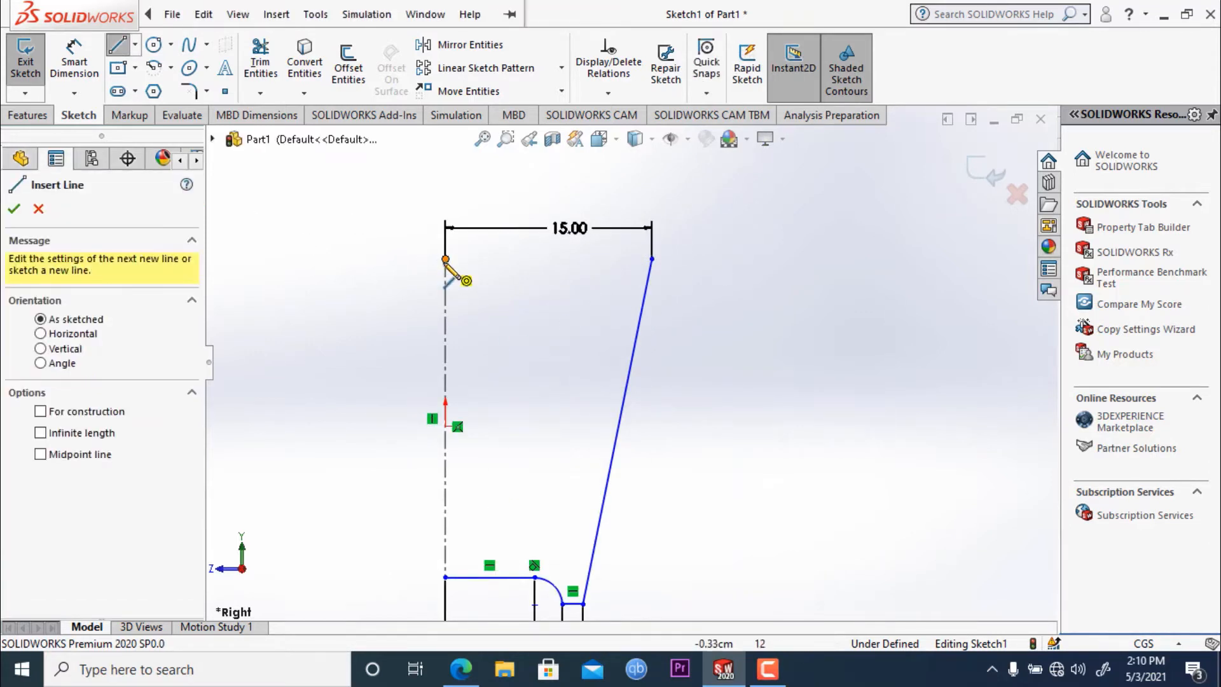
pyautogui.click(652, 259)
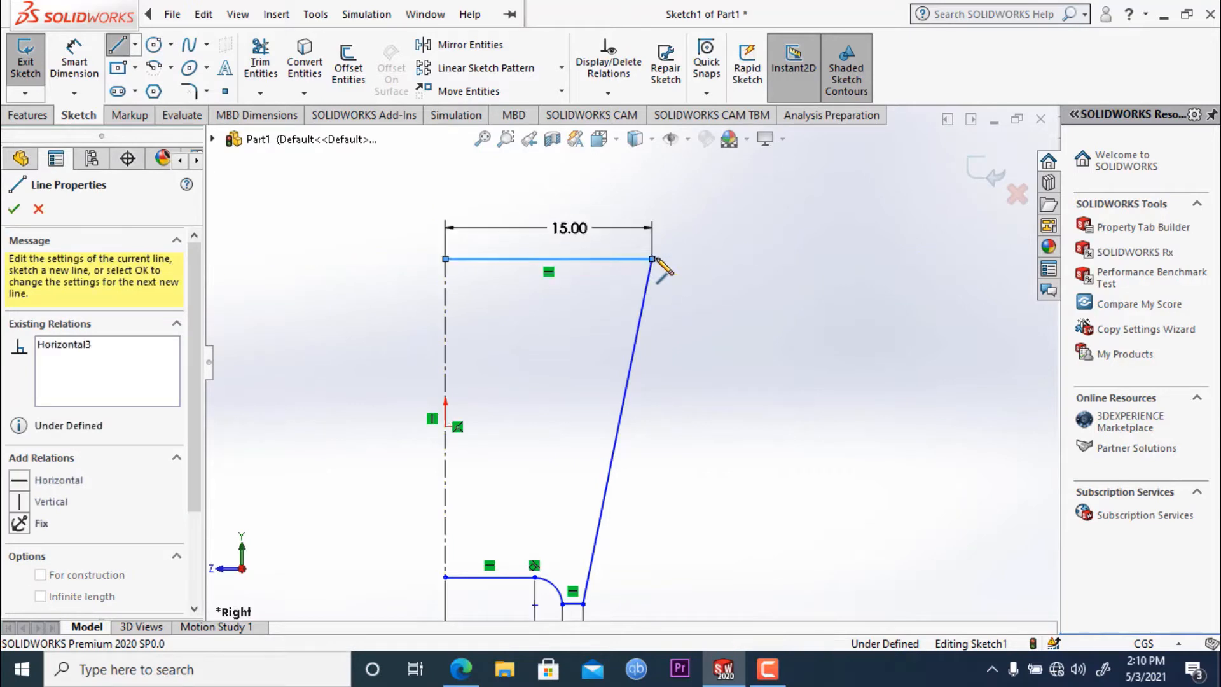
pyautogui.click(14, 209)
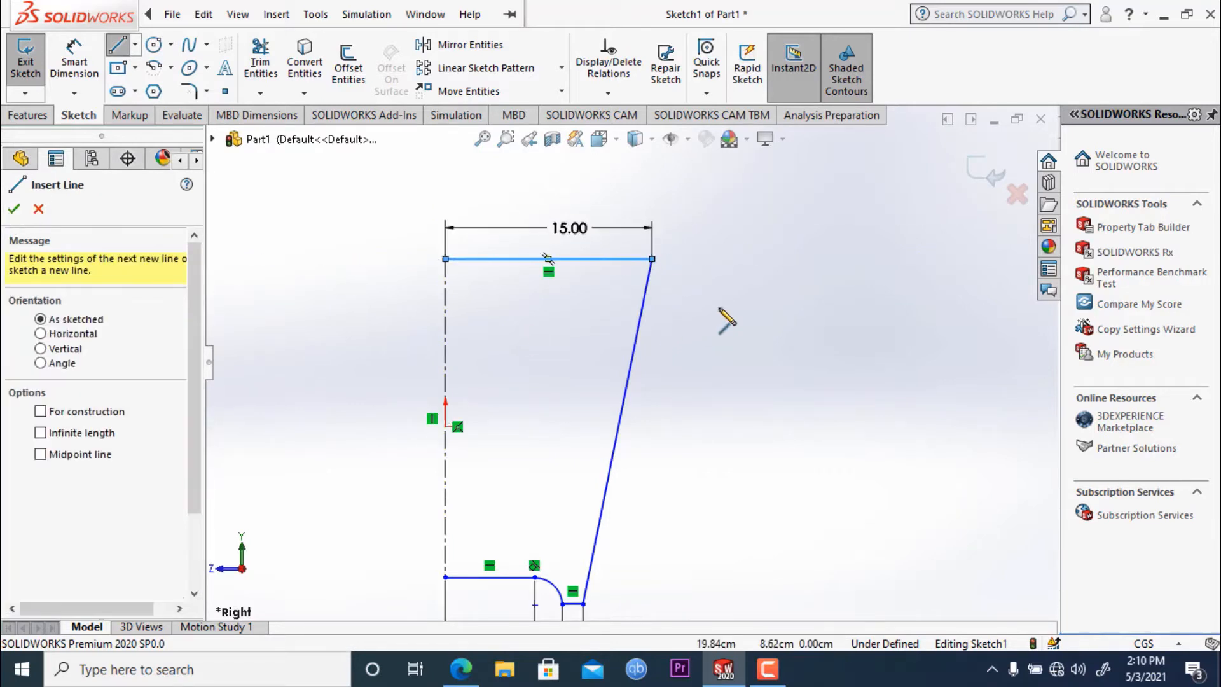
# - Revolve the profile 360° about the vertical centerline instead of the top line, letting the open sketch be closed automatically
pyautogui.scroll(5, 709, 391)
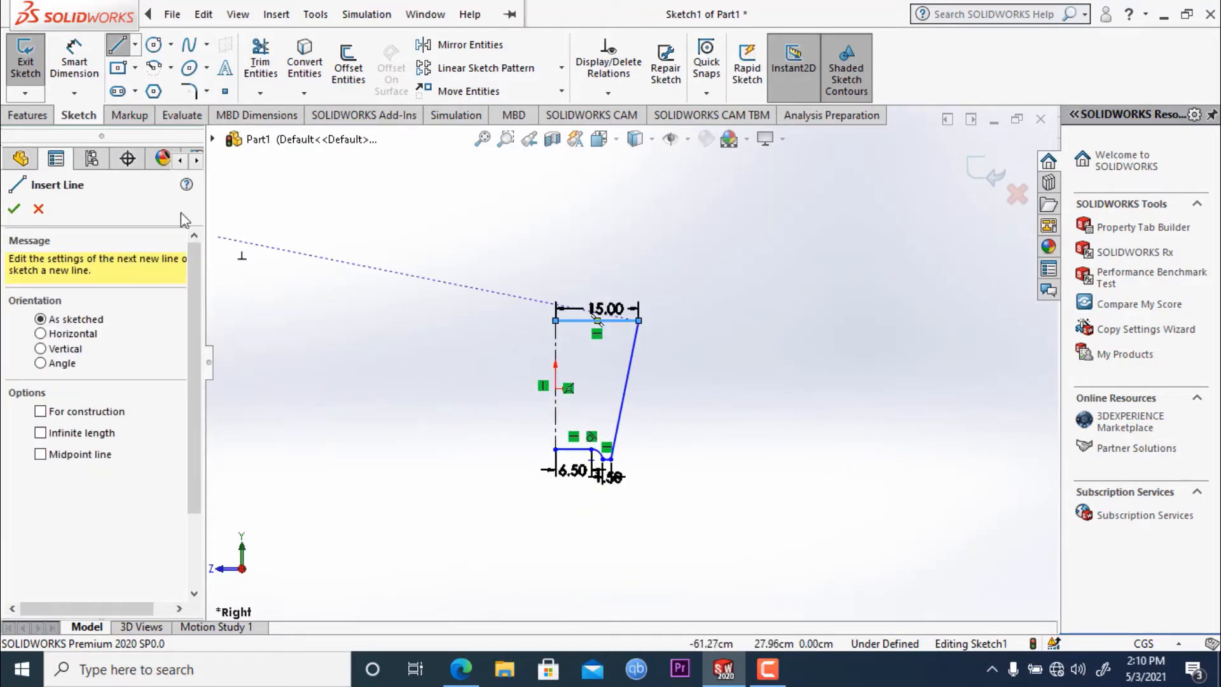
pyautogui.click(30, 117)
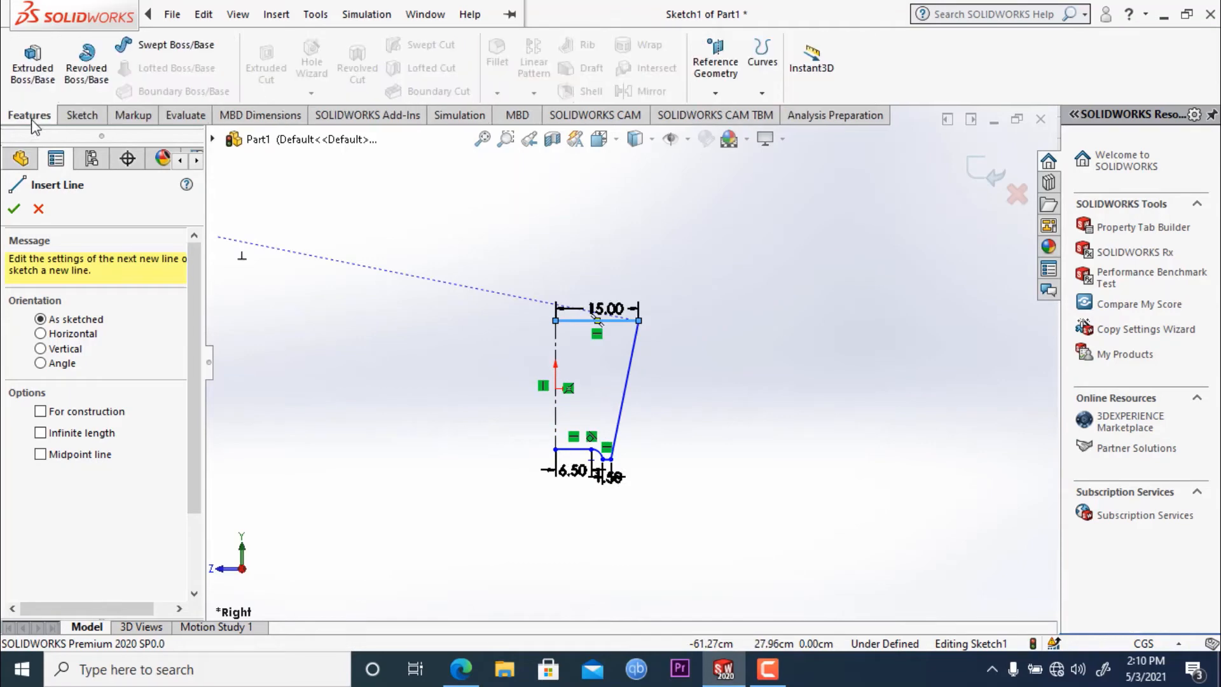
pyautogui.click(82, 73)
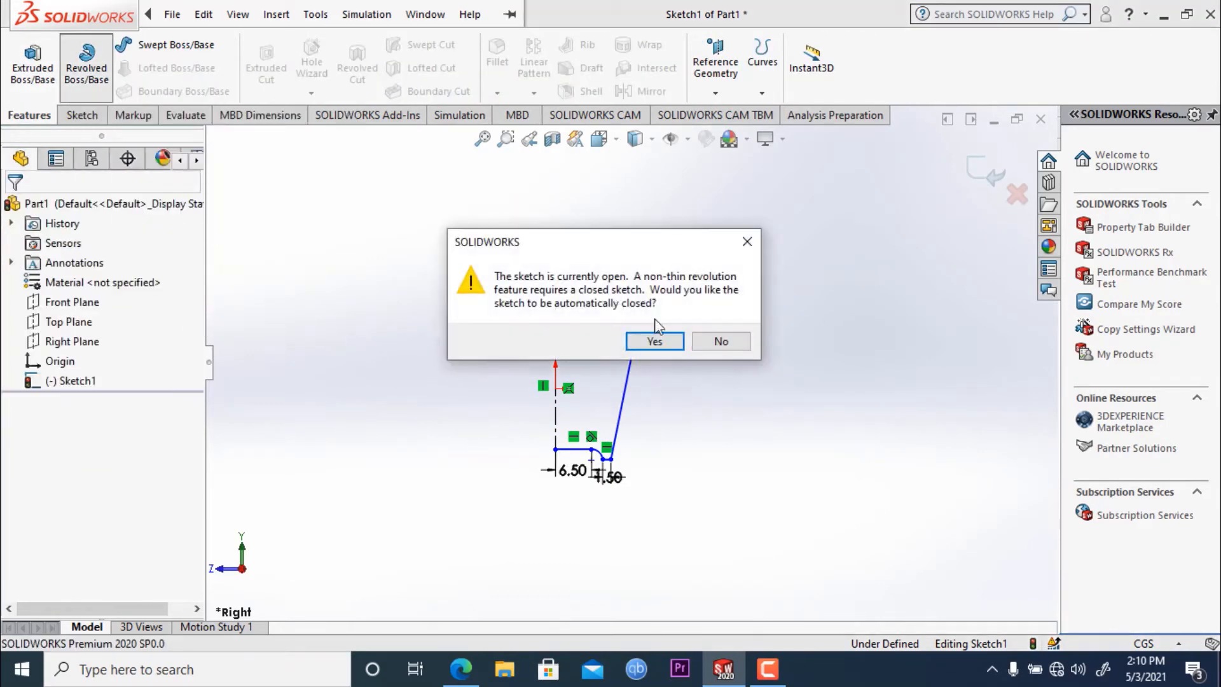
pyautogui.click(654, 341)
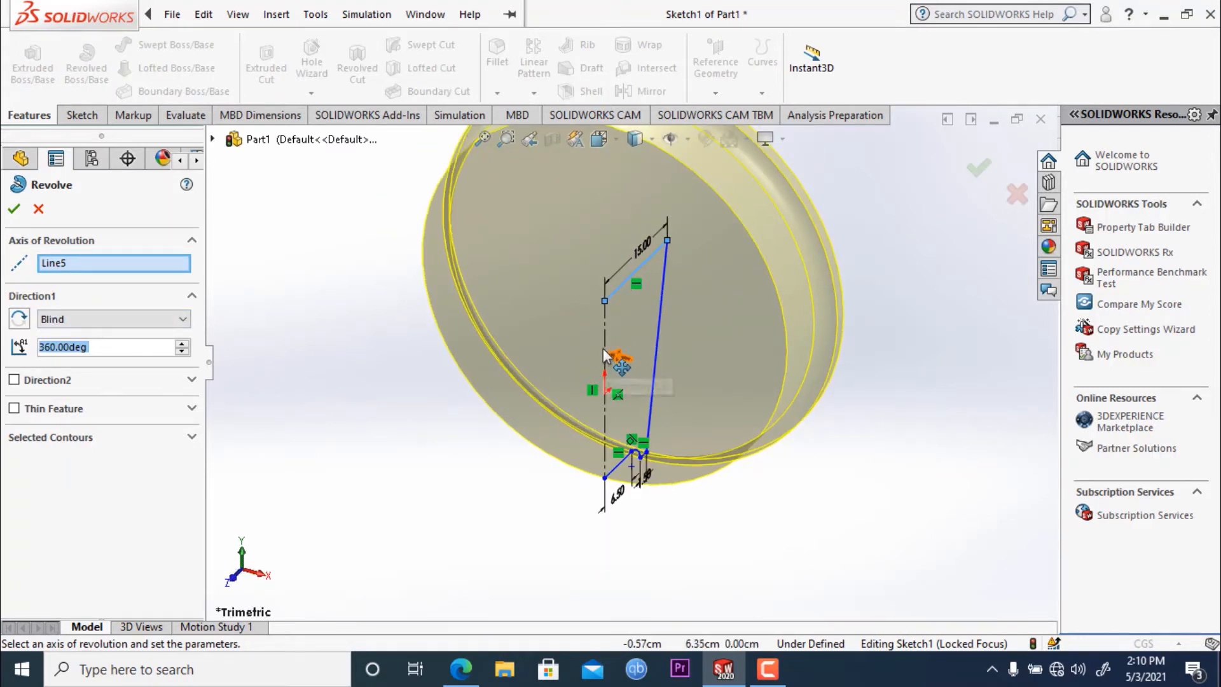
pyautogui.click(65, 264)
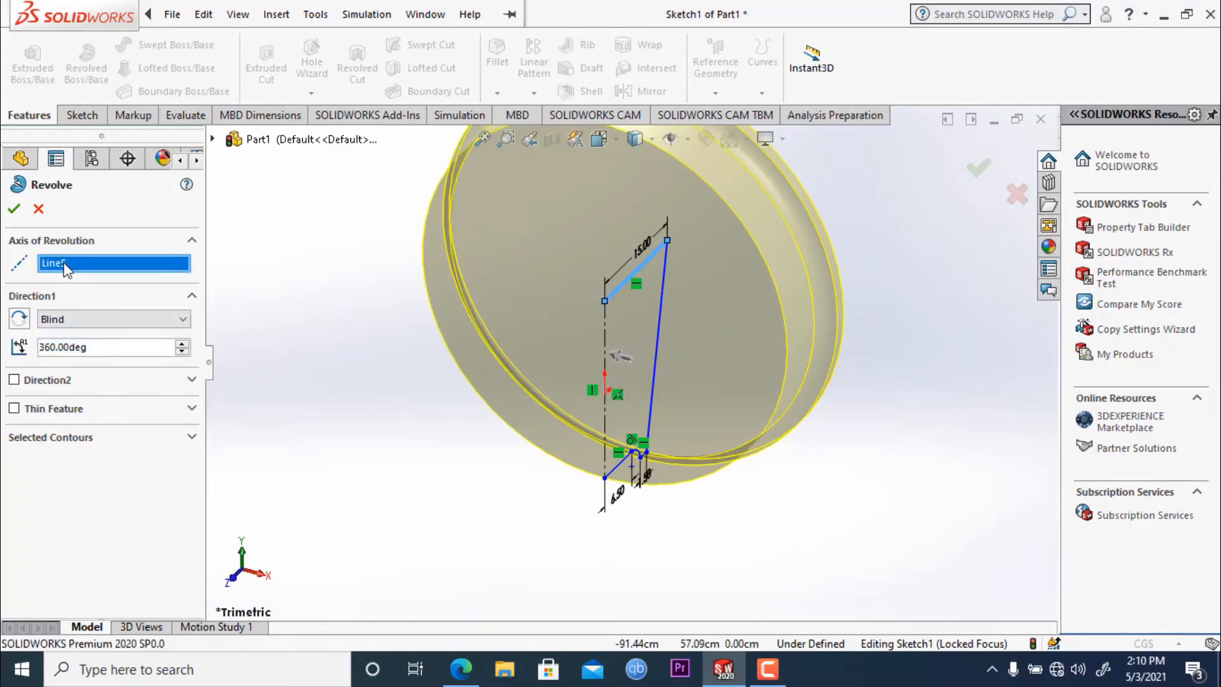
pyautogui.rightClick(99, 266)
pyautogui.click(134, 272)
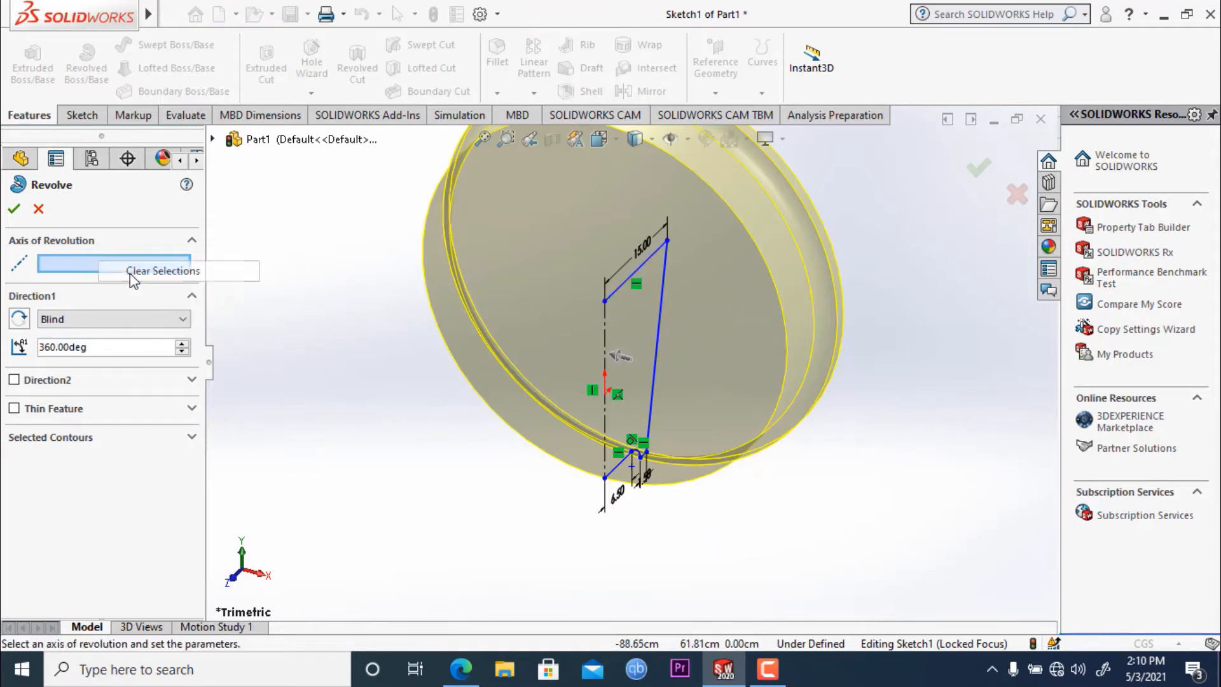
pyautogui.click(605, 354)
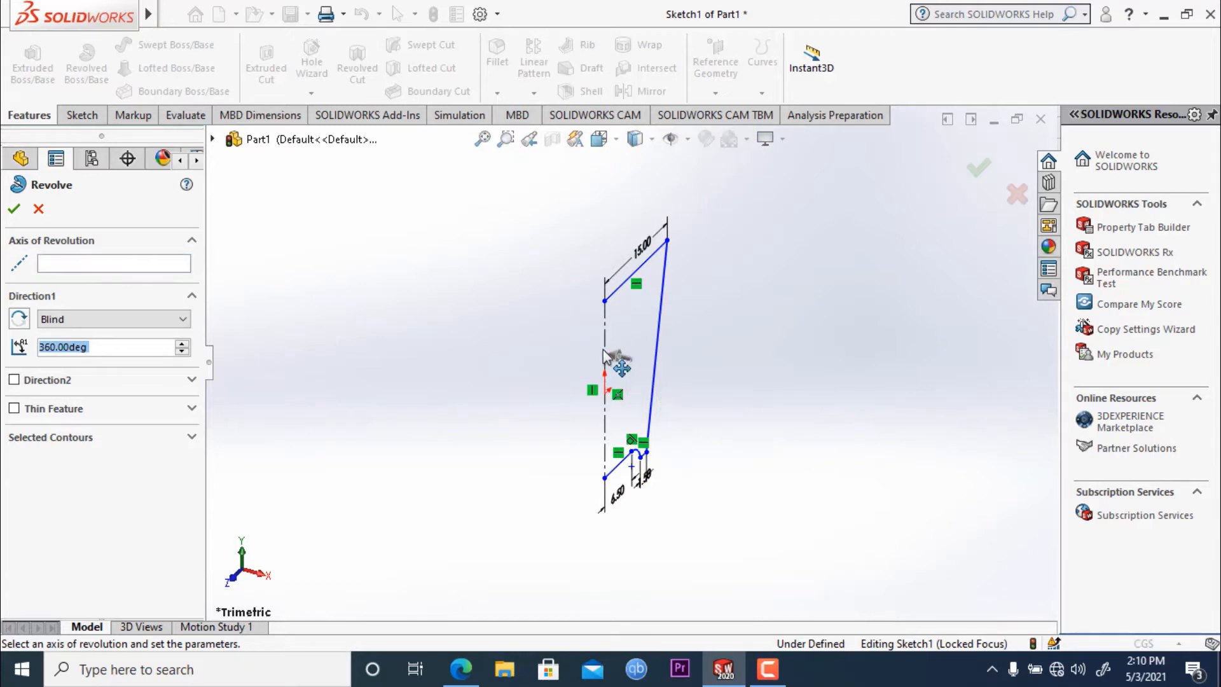
pyautogui.moveTo(604, 354); pyautogui.dragTo(495, 349, button='middle')
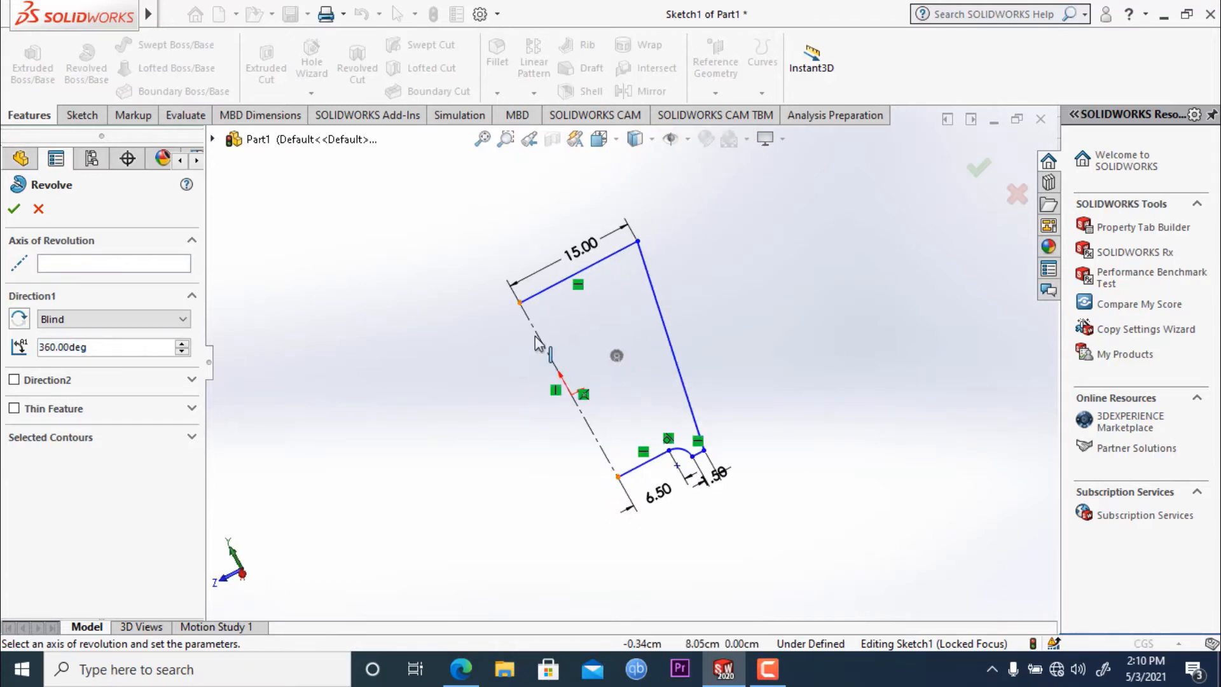
pyautogui.click(537, 343)
pyautogui.moveTo(384, 455)
pyautogui.mouseDown(button='middle')
pyautogui.moveTo(485, 422)
pyautogui.moveTo(349, 479)
pyautogui.moveTo(232, 377)
pyautogui.moveTo(452, 264)
pyautogui.moveTo(521, 356)
pyautogui.moveTo(574, 548)
pyautogui.mouseUp(button='middle')
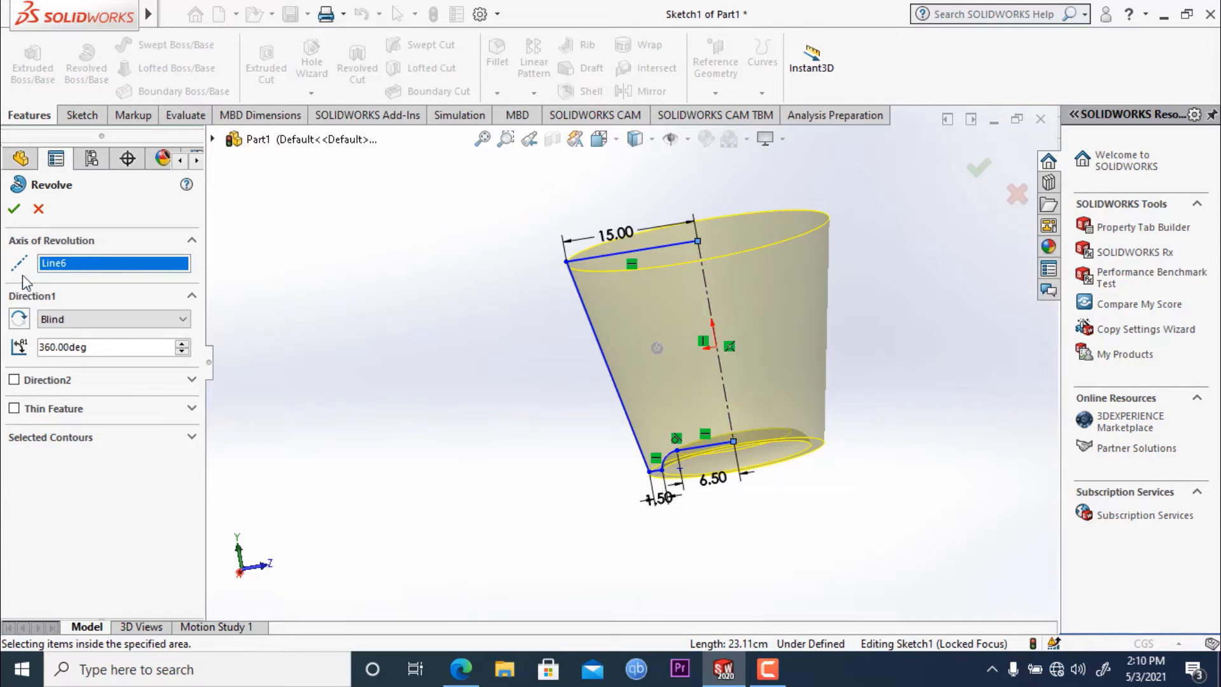
pyautogui.click(14, 208)
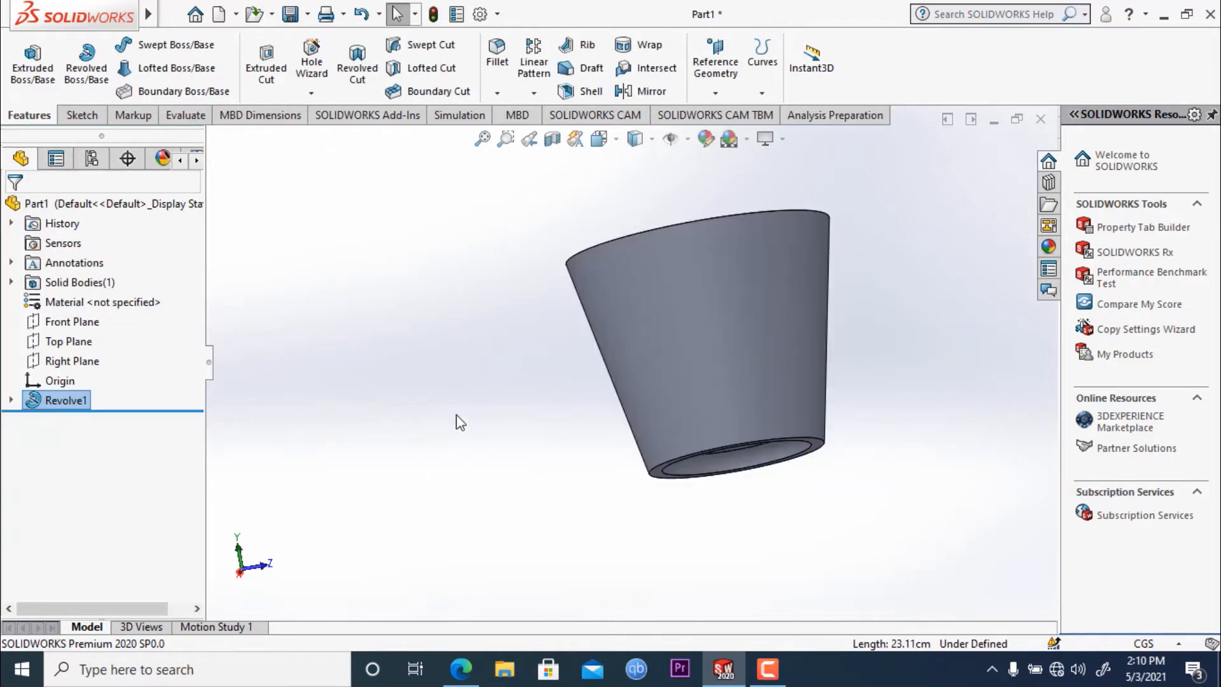
# - Shell the tapered body to a 1.5 cm wall thickness with its top face removed and the preview shown
pyautogui.moveTo(459, 423); pyautogui.dragTo(839, 234, button='middle')
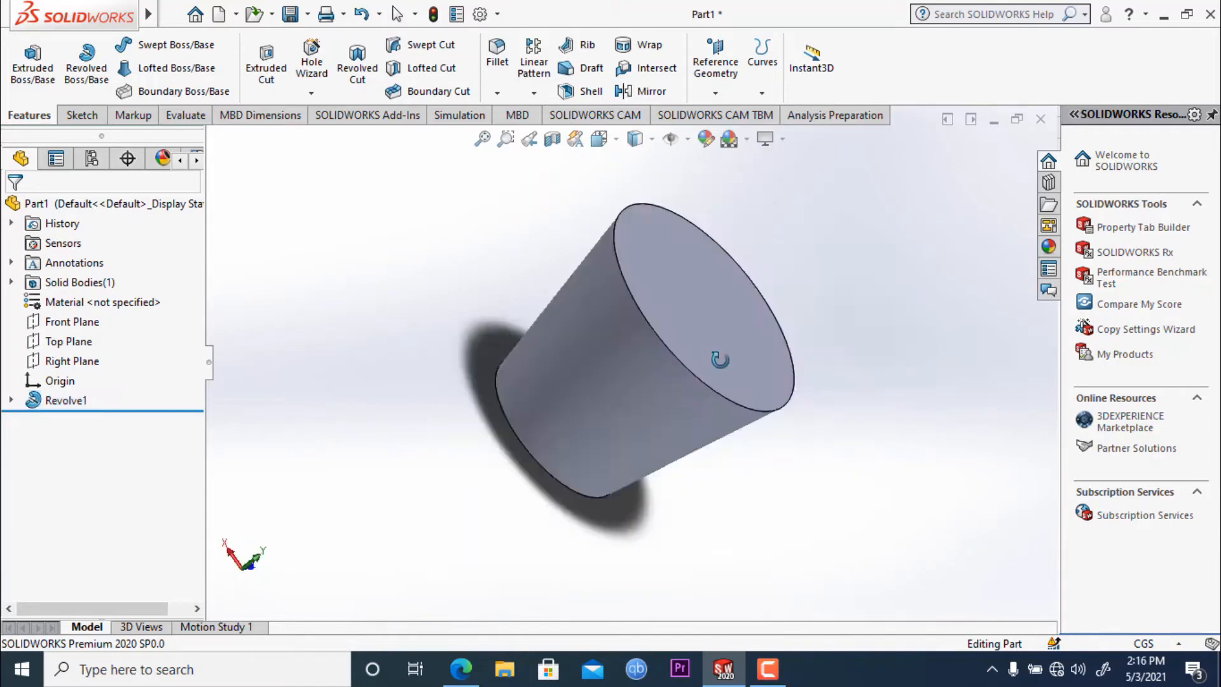
pyautogui.moveTo(714, 357); pyautogui.dragTo(538, 337, button='middle')
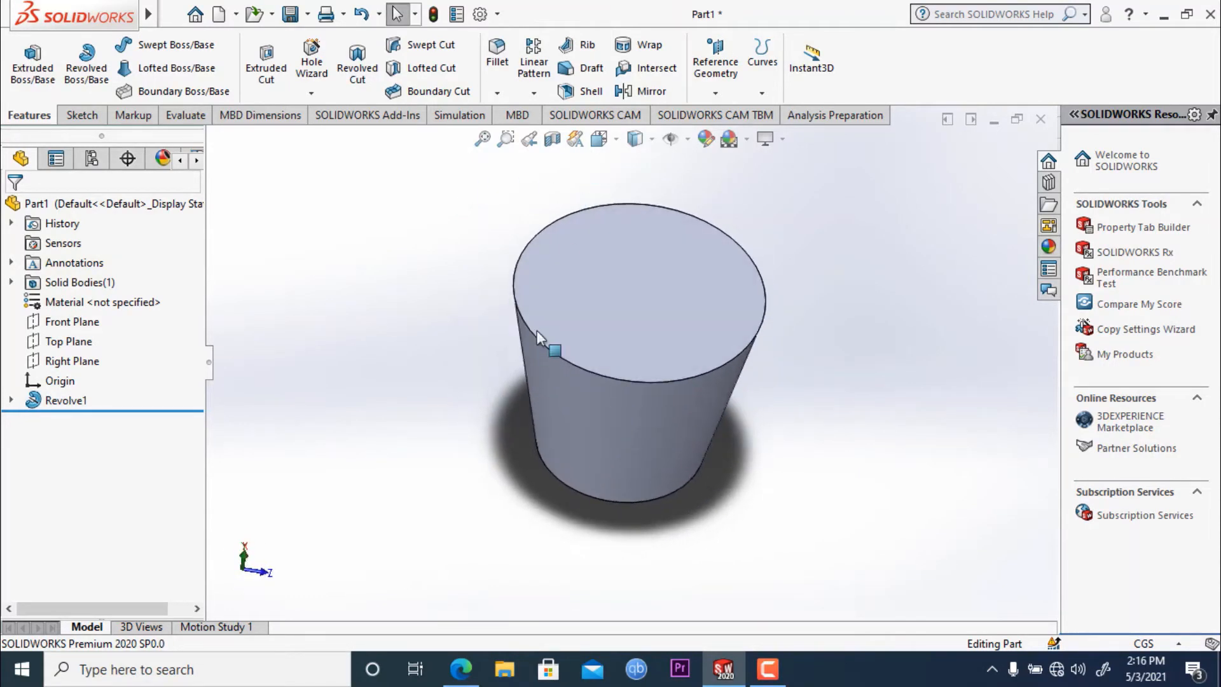
pyautogui.hotkey('ctrl', '1')
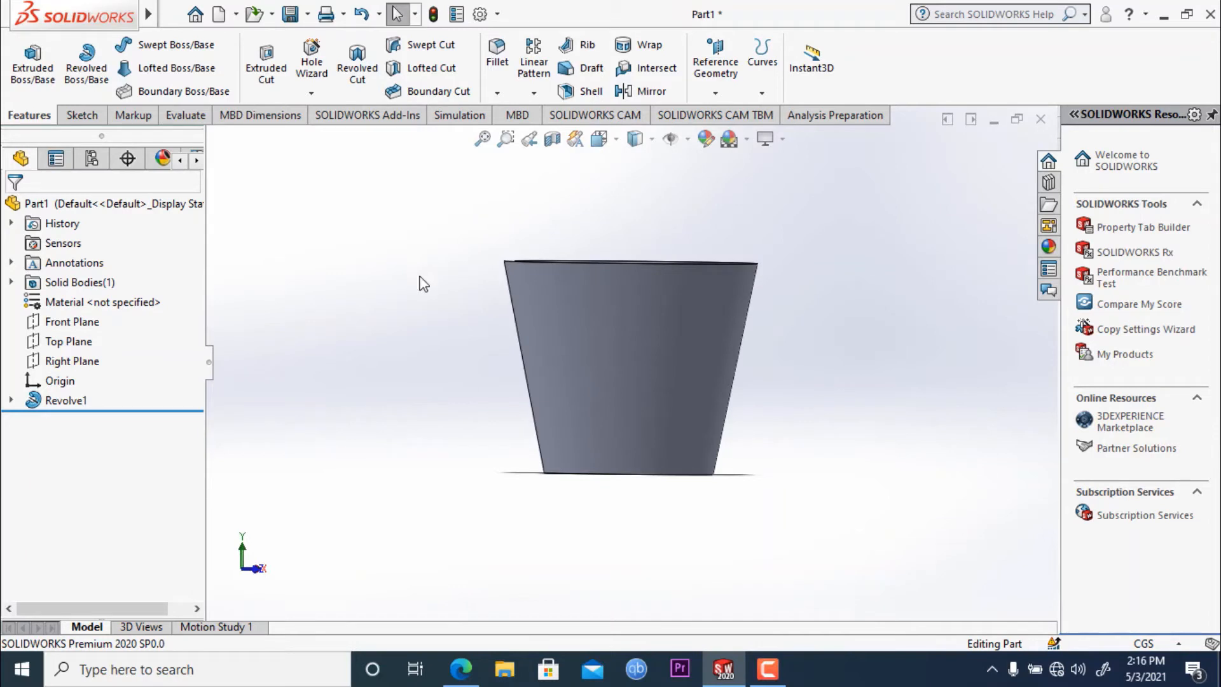
pyautogui.moveTo(450, 270); pyautogui.dragTo(447, 337, button='middle')
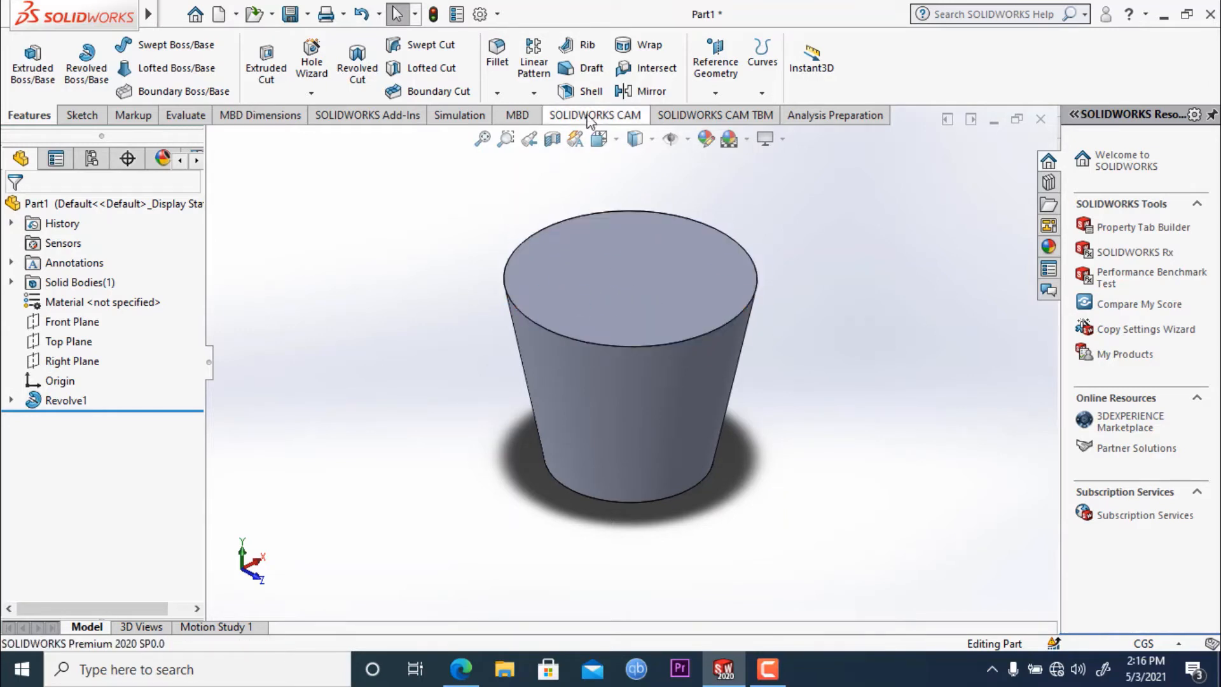
pyautogui.click(579, 91)
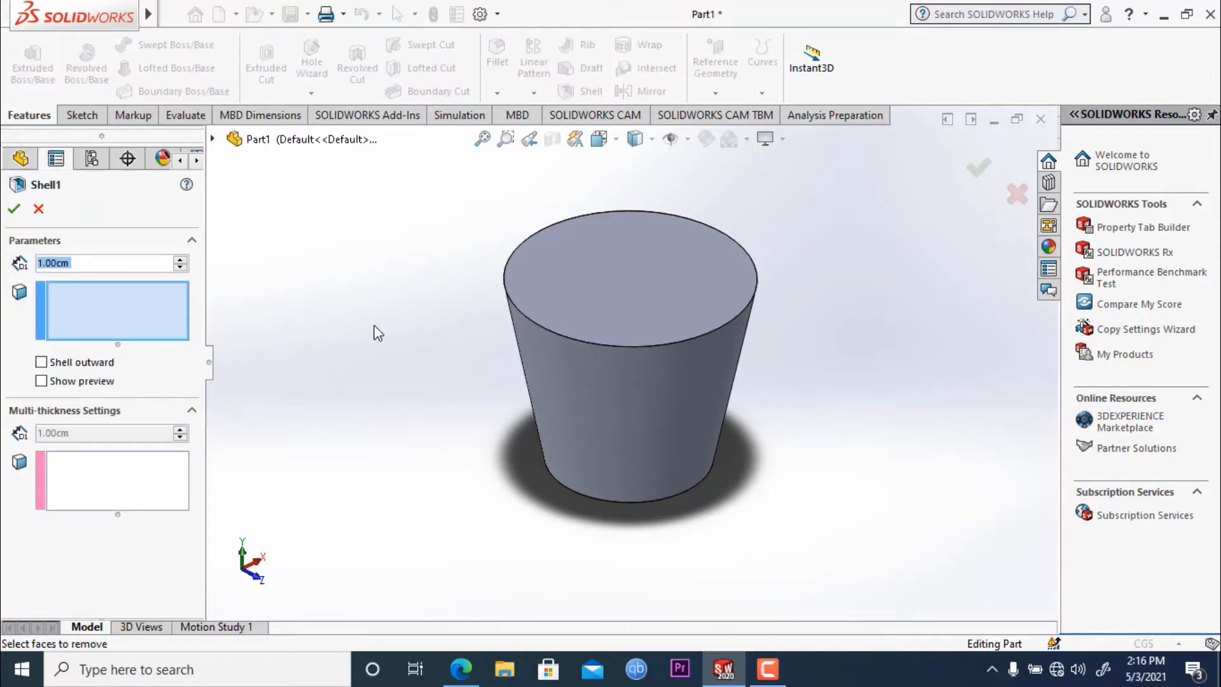
pyautogui.click(641, 321)
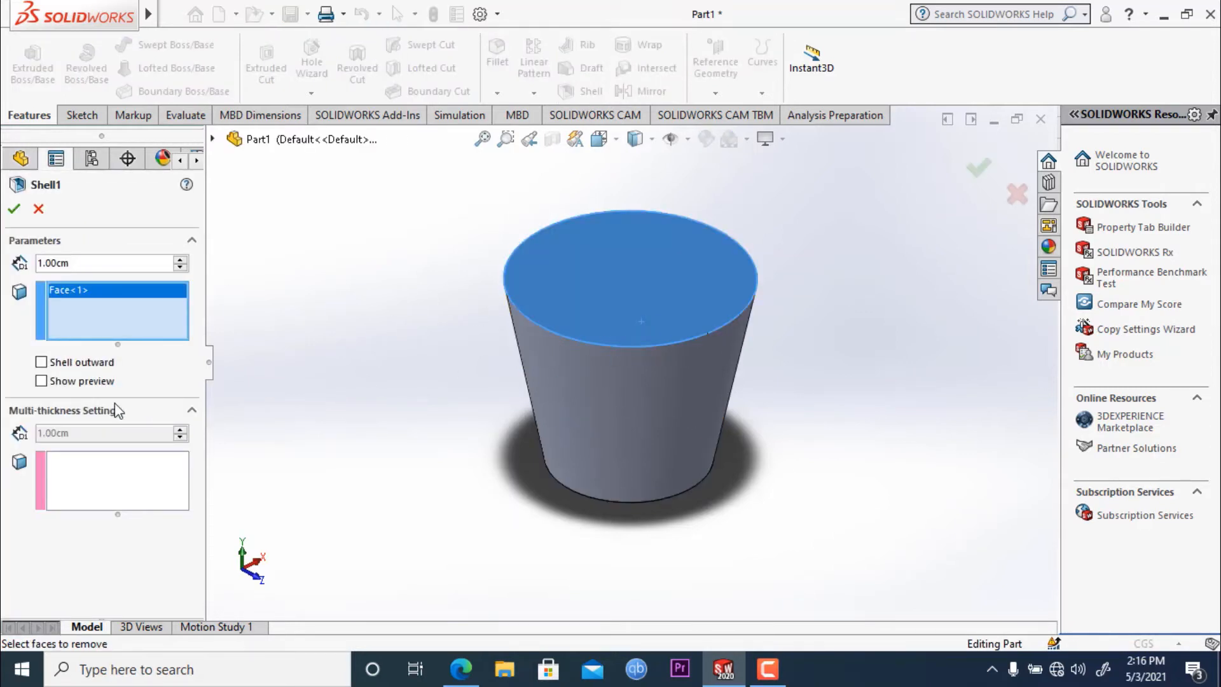
pyautogui.click(41, 381)
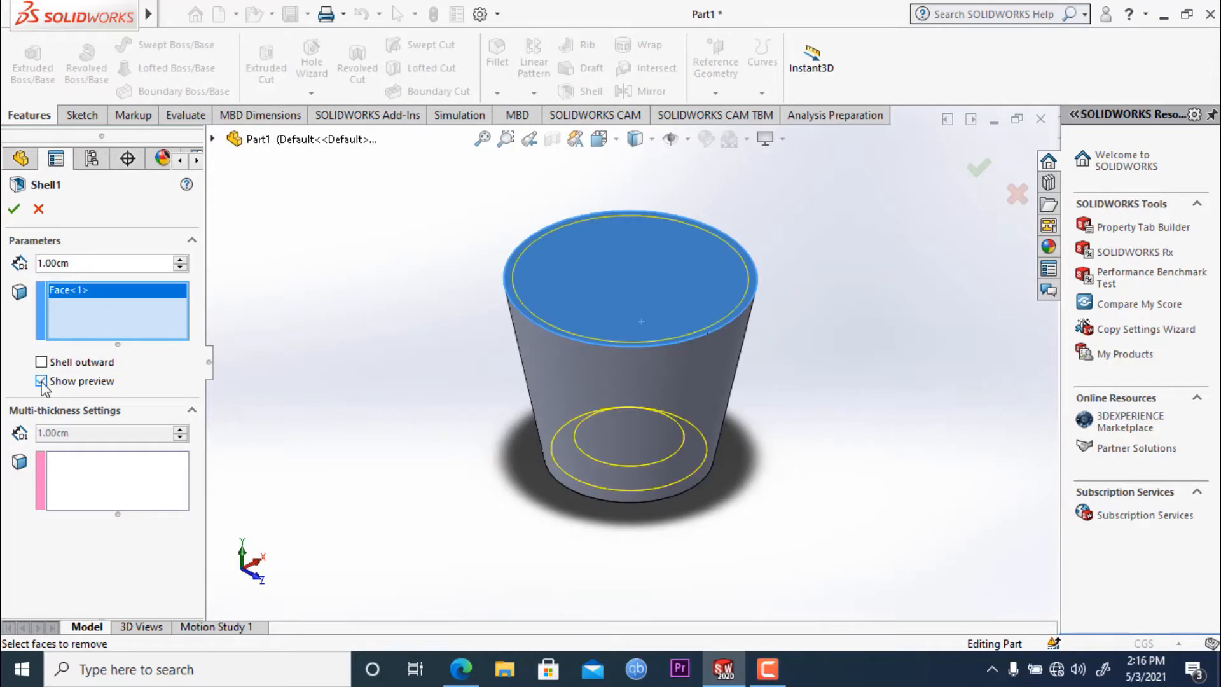
pyautogui.moveTo(299, 421); pyautogui.dragTo(275, 475, button='middle')
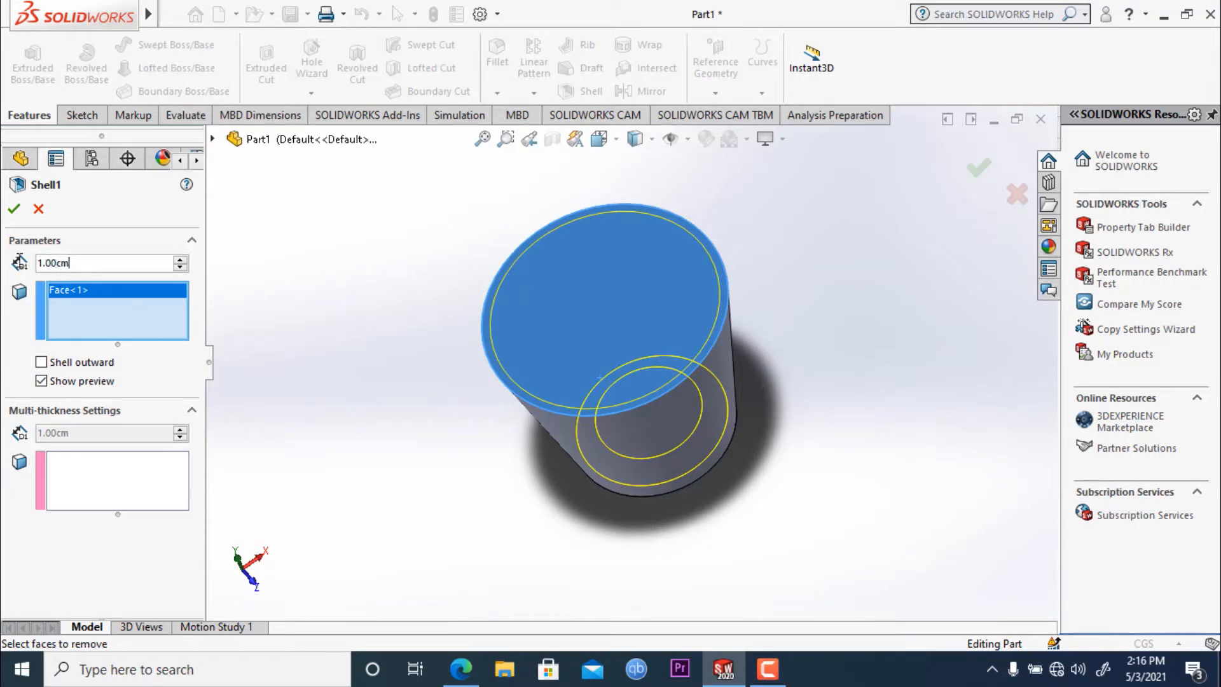
pyautogui.write('1.5')
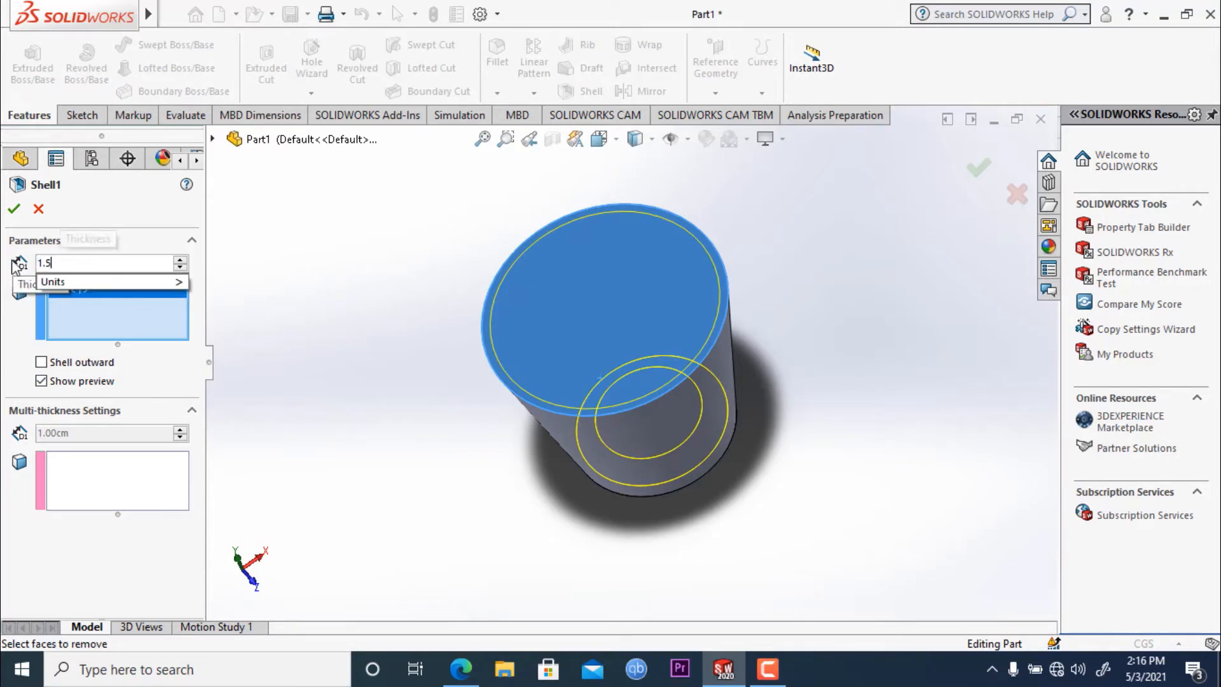
pyautogui.press('Return')
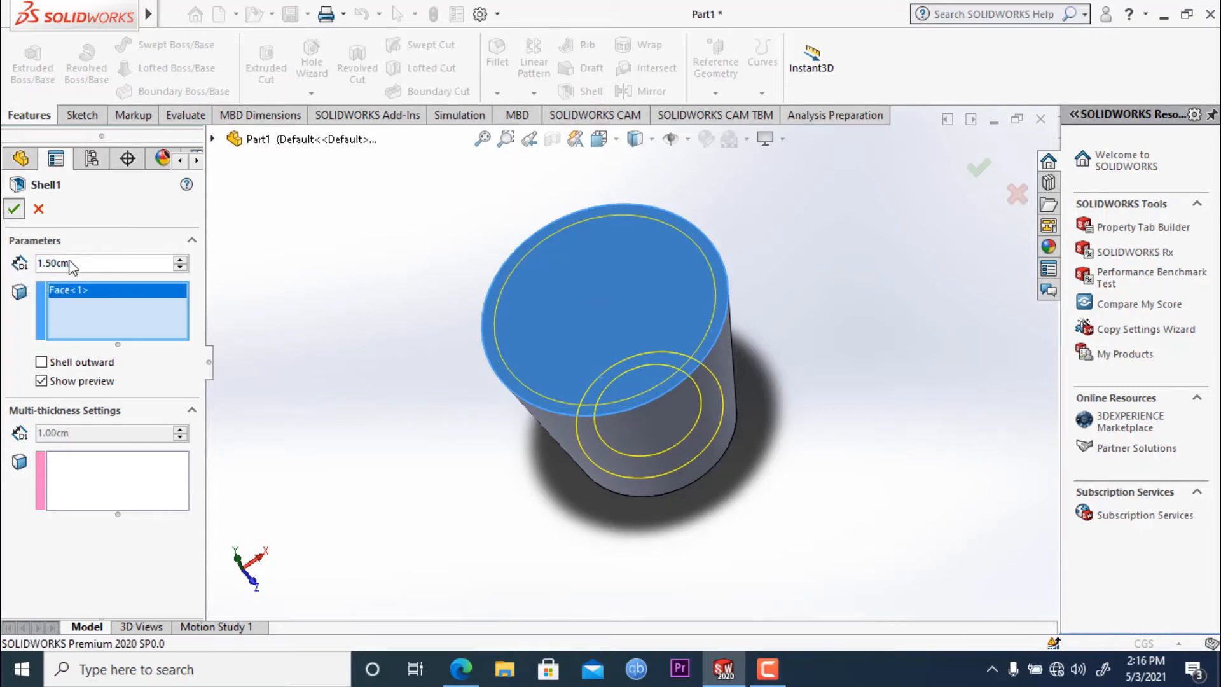
pyautogui.click(13, 208)
# - Fillet the outer edge of the container's top rim with a symmetric 0.5 cm radius
pyautogui.moveTo(396, 376); pyautogui.dragTo(813, 367, button='middle')
pyautogui.press('Escape')
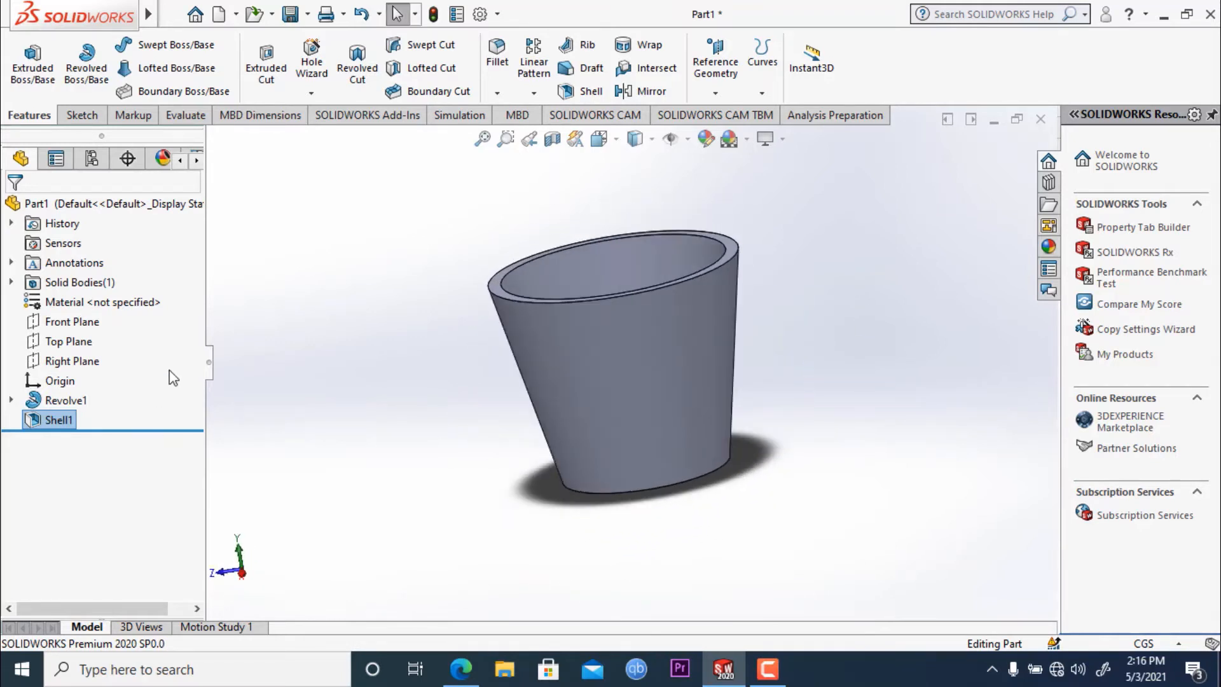
pyautogui.moveTo(332, 309); pyautogui.dragTo(337, 330, button='middle')
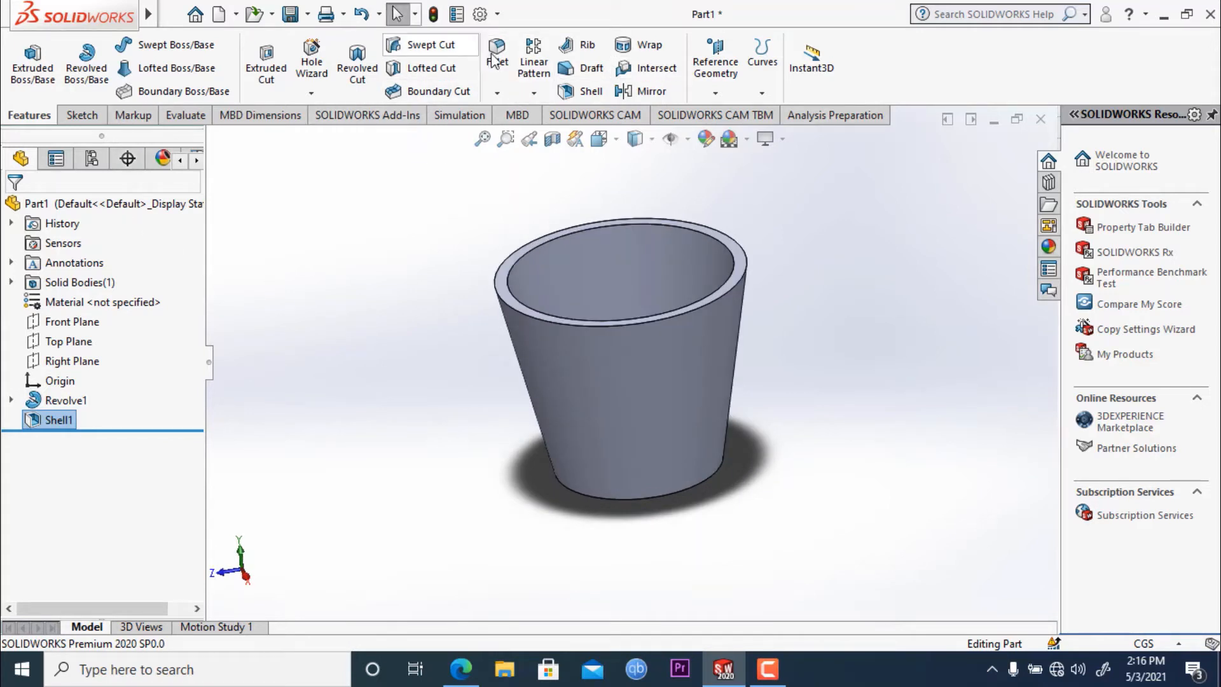
pyautogui.scroll(-3, 501, 331)
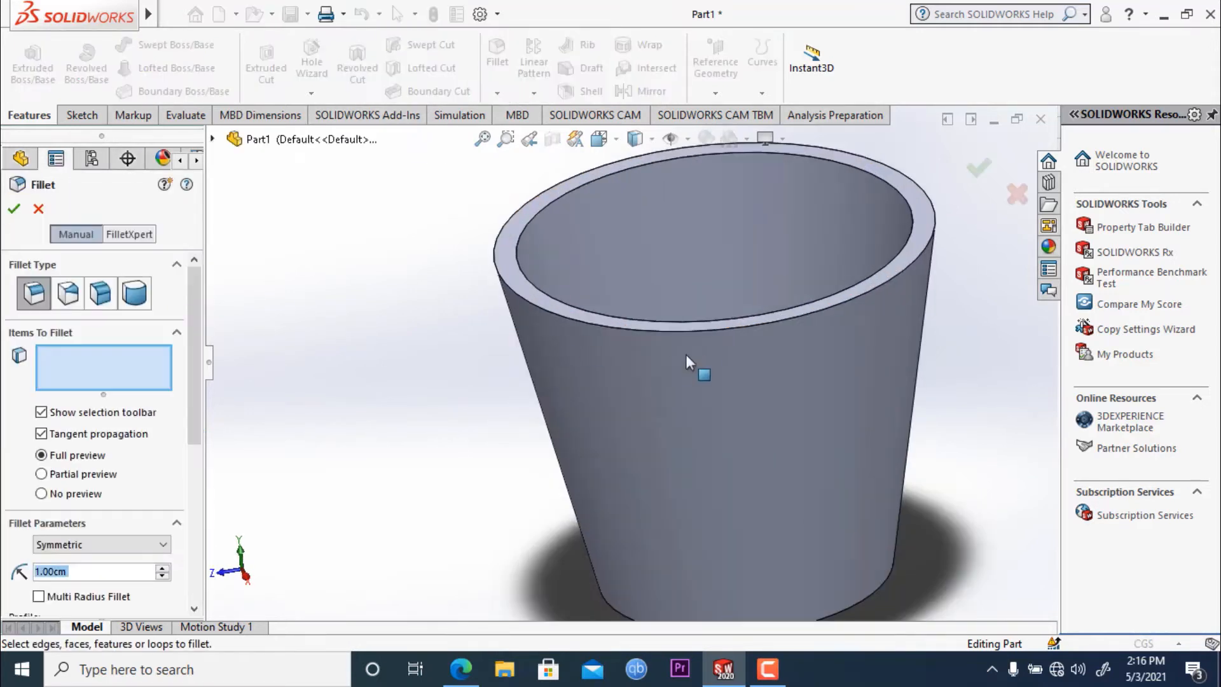
pyautogui.click(730, 327)
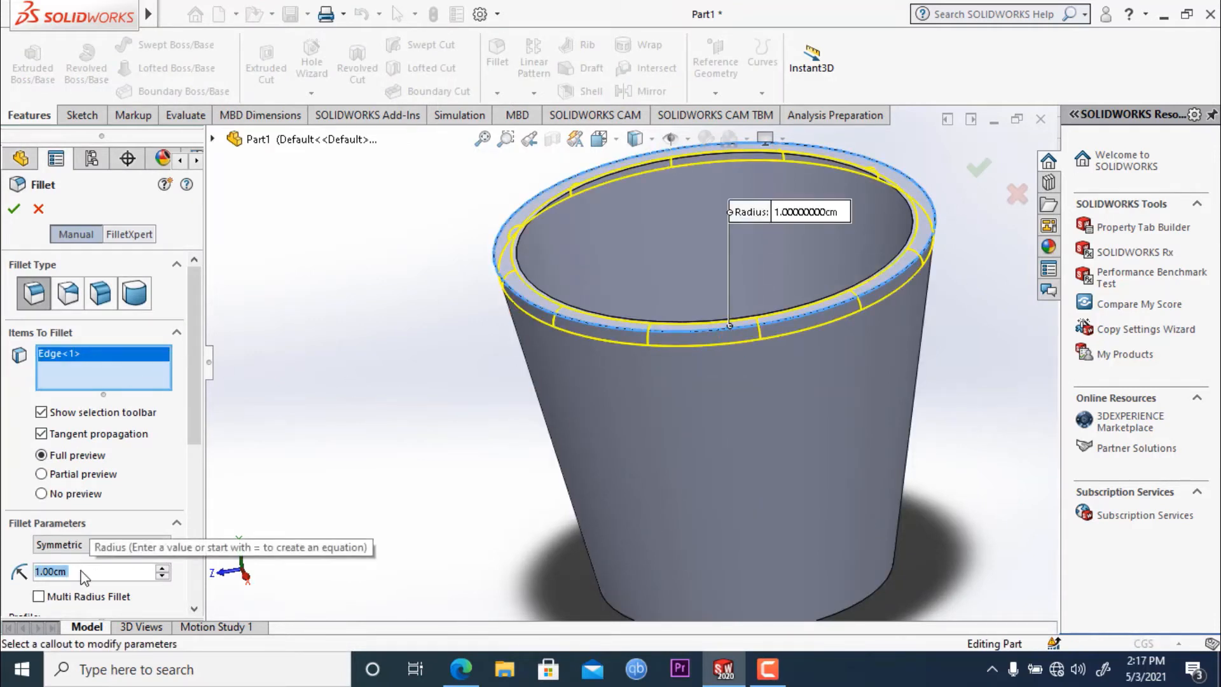
pyautogui.write('0.5')
pyautogui.press('Return')
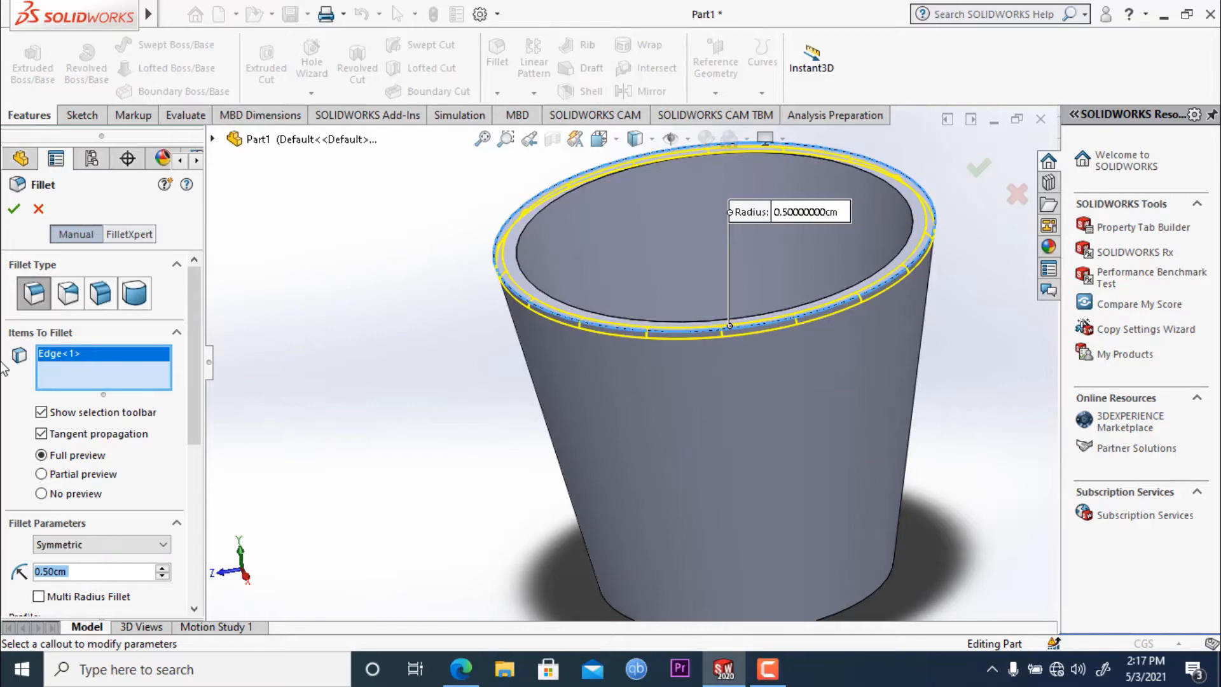
pyautogui.click(14, 210)
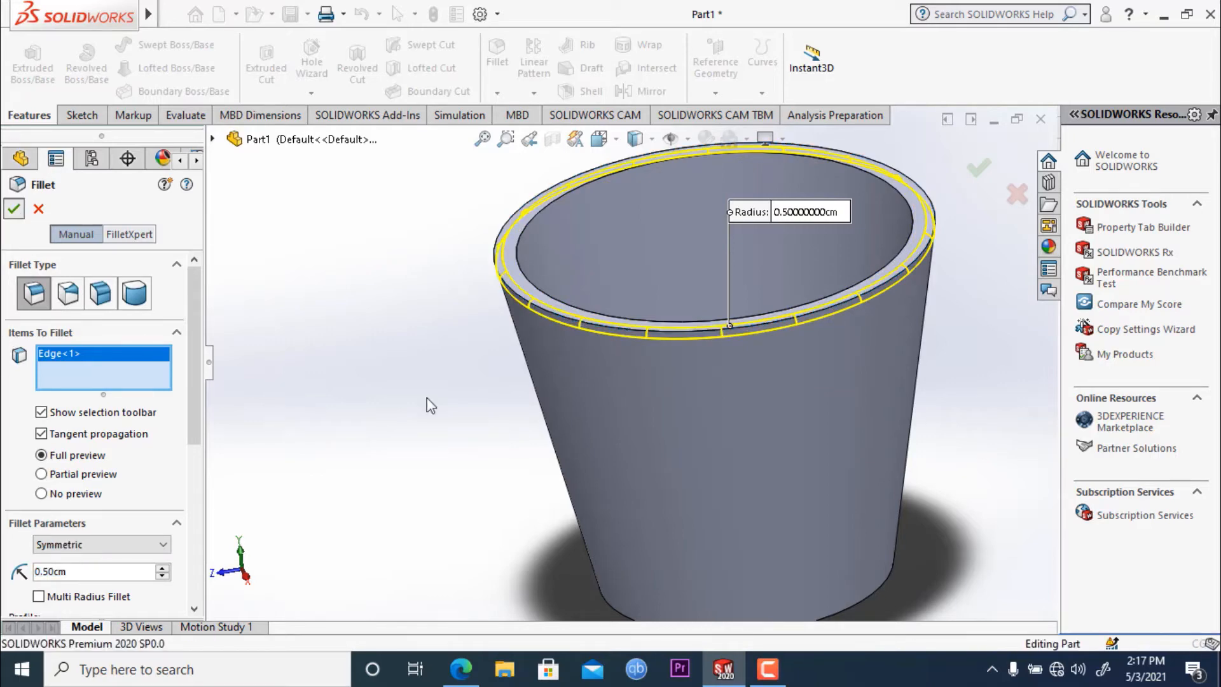
# - Fillet the inner edge of the top rim and the outer edge of the underside recess with a 0.5 cm radius
pyautogui.moveTo(487, 384); pyautogui.dragTo(375, 522, button='middle')
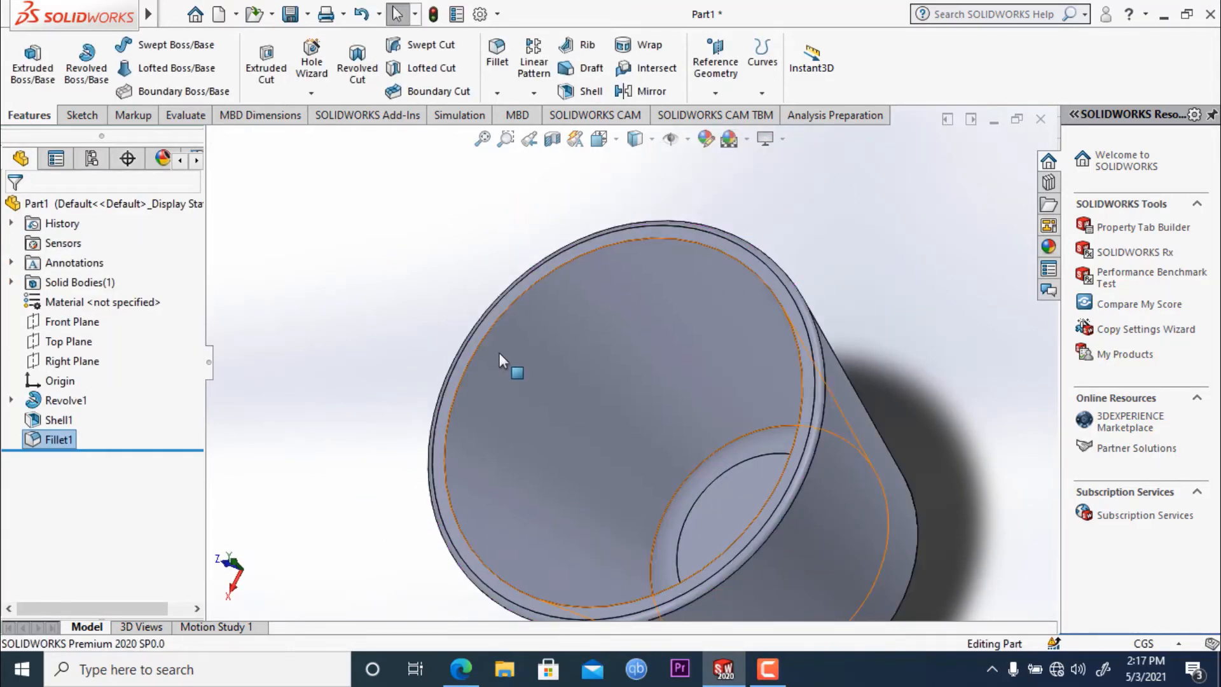
pyautogui.click(498, 65)
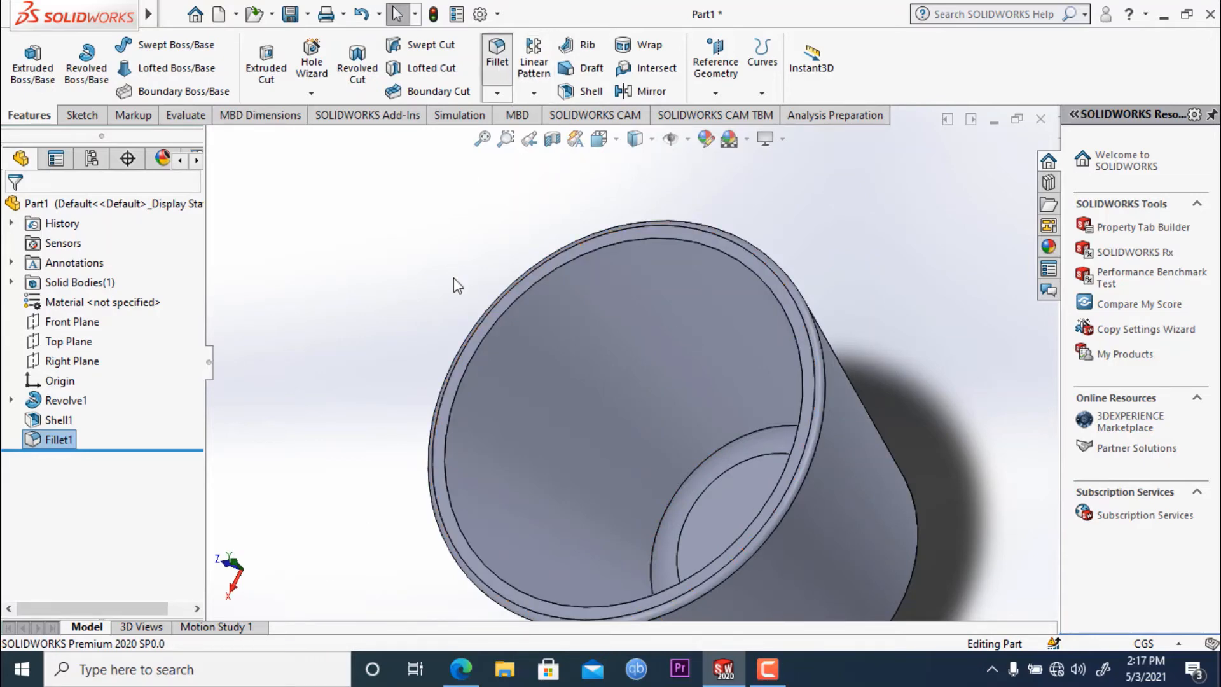
pyautogui.click(463, 376)
pyautogui.moveTo(362, 308); pyautogui.dragTo(416, 265, button='middle')
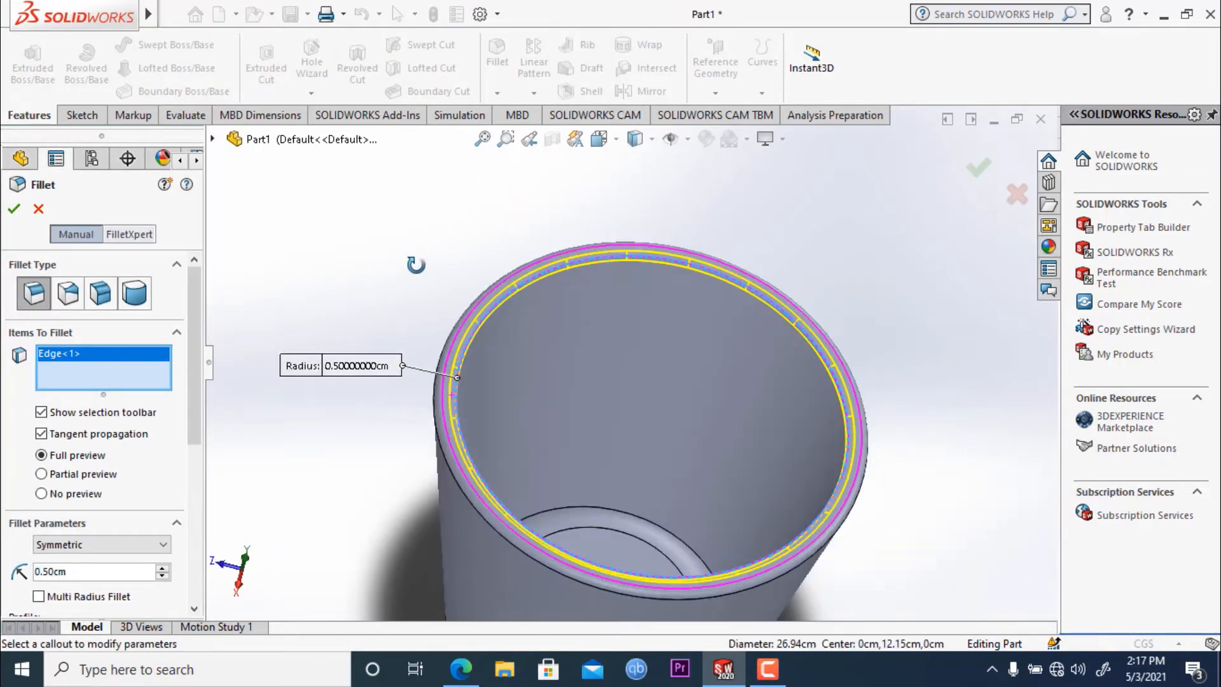
pyautogui.scroll(2, 344, 488)
pyautogui.moveTo(430, 513); pyautogui.dragTo(420, 254, button='middle')
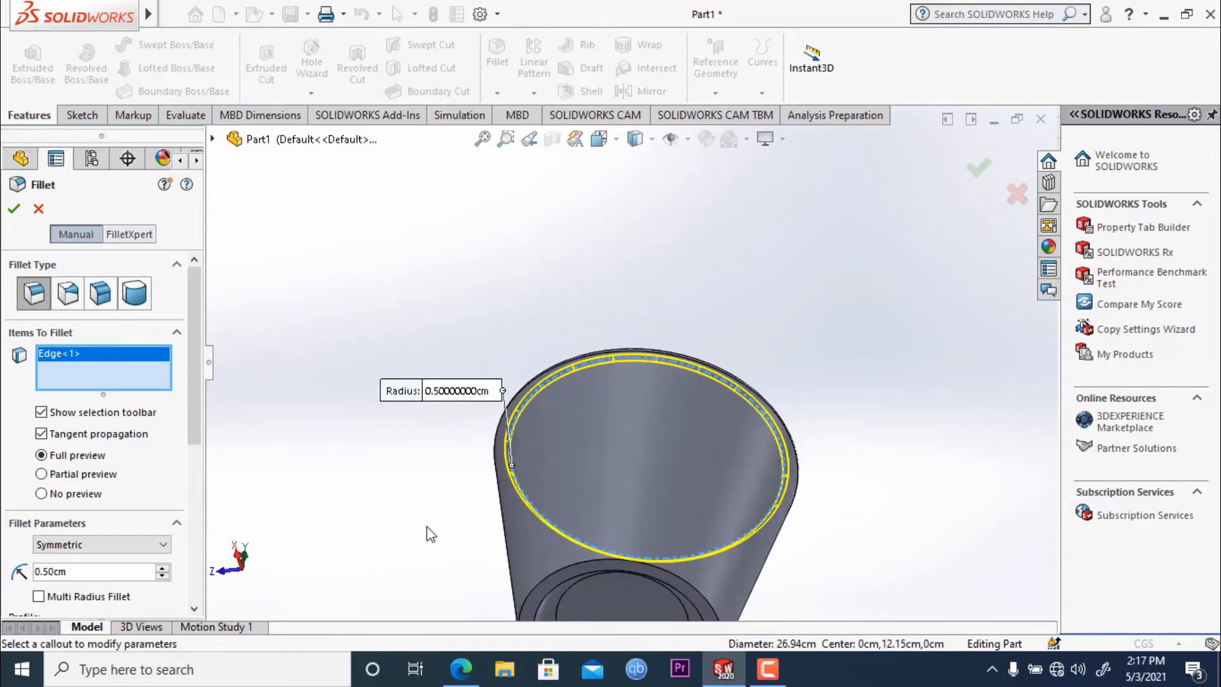
pyautogui.scroll(3, 435, 510)
pyautogui.scroll(-3, 504, 511)
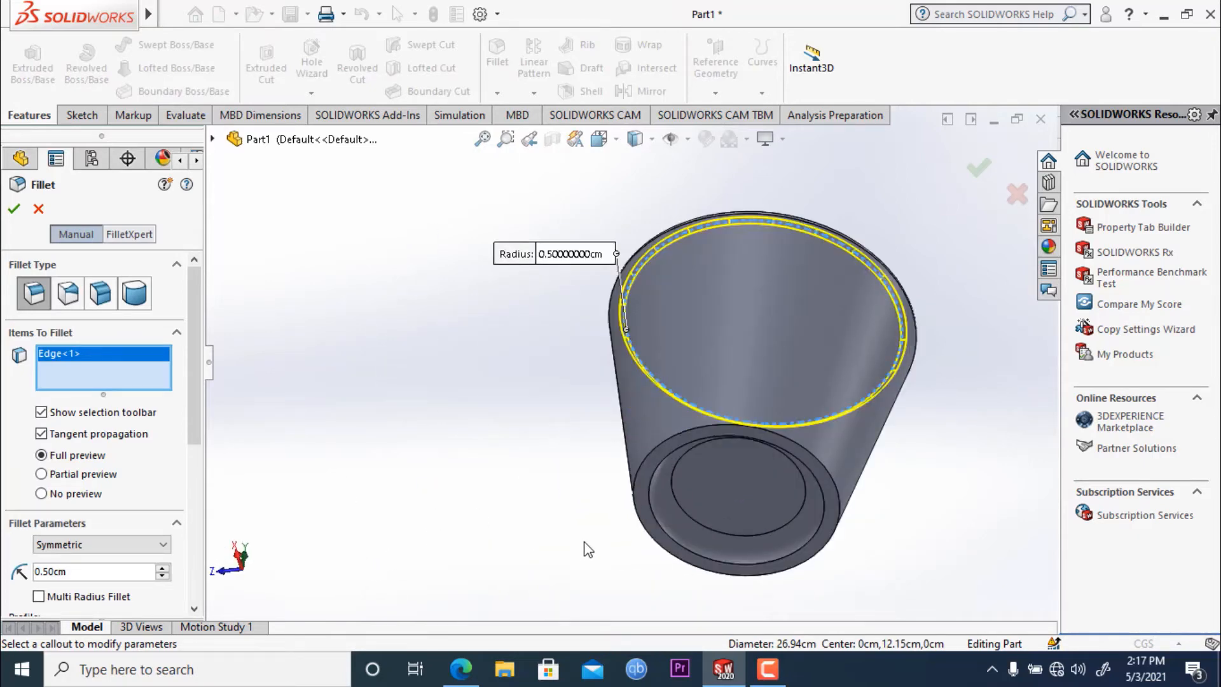
pyautogui.click(747, 565)
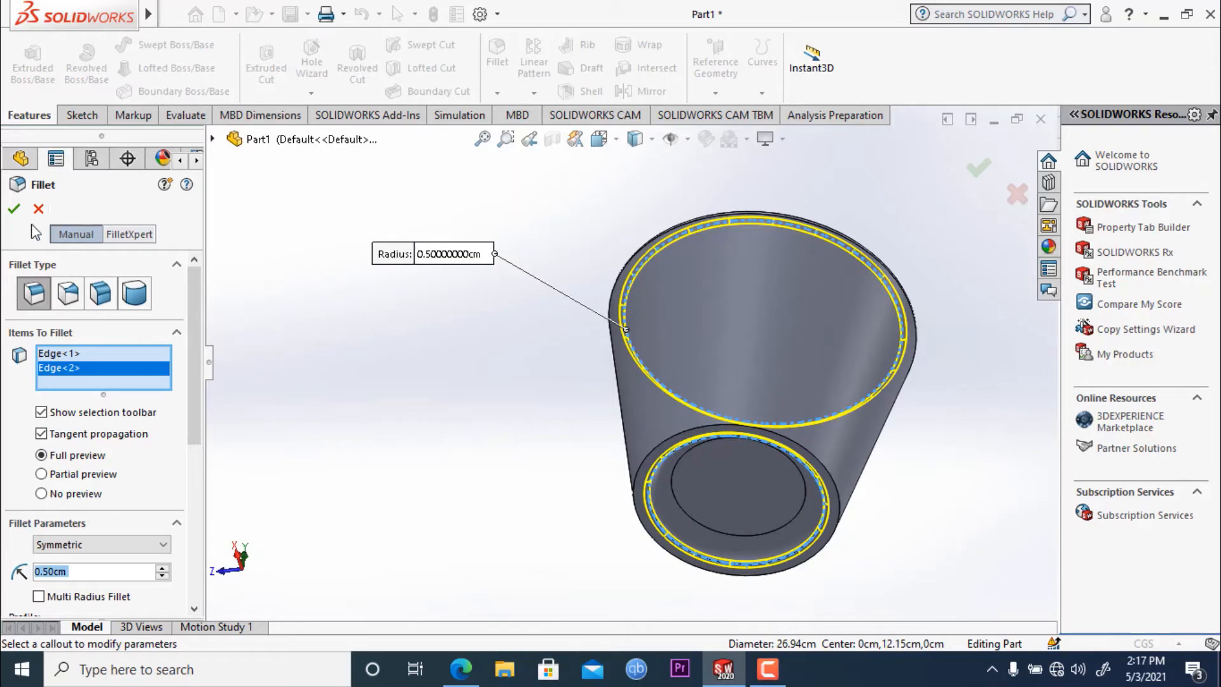
pyautogui.click(14, 208)
pyautogui.moveTo(493, 463); pyautogui.dragTo(489, 540, button='middle')
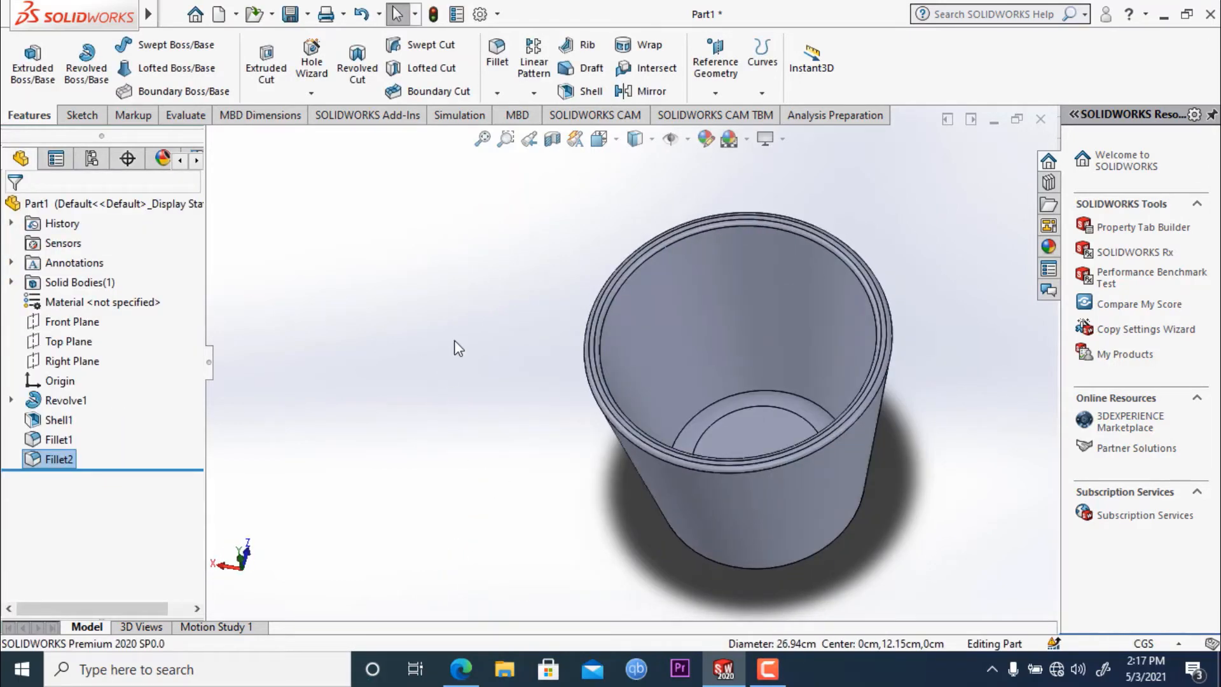
# - Try to fillet the container's inner side wall face where it meets the floor with a 1.5 cm radius
pyautogui.moveTo(455, 344); pyautogui.dragTo(507, 436, button='middle')
pyautogui.scroll(-6, 559, 311)
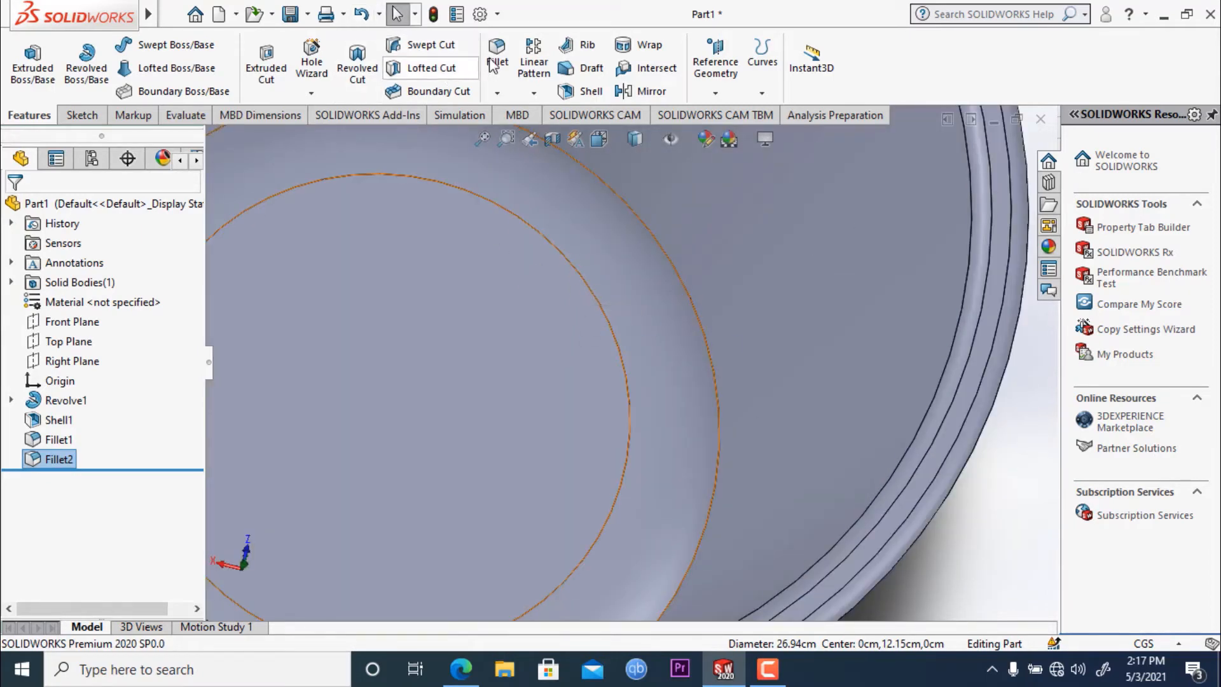
pyautogui.click(585, 286)
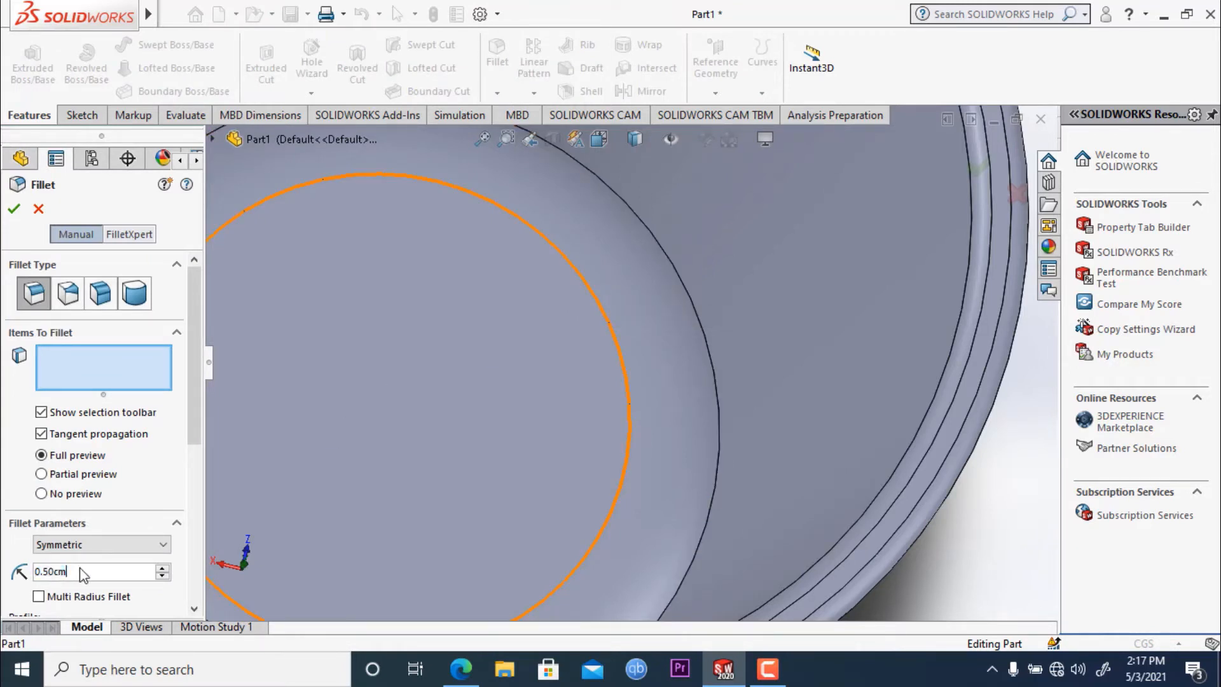
pyautogui.moveTo(84, 574); pyautogui.dragTo(6, 567)
pyautogui.write('1.5')
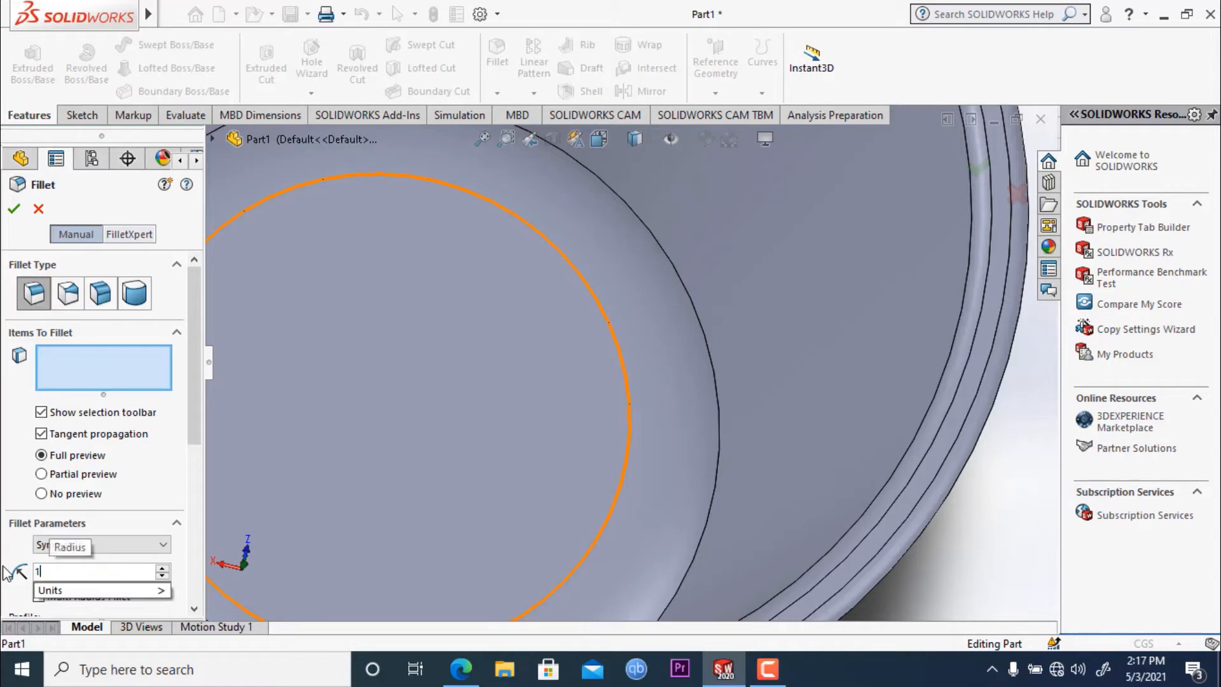
pyautogui.press('Return')
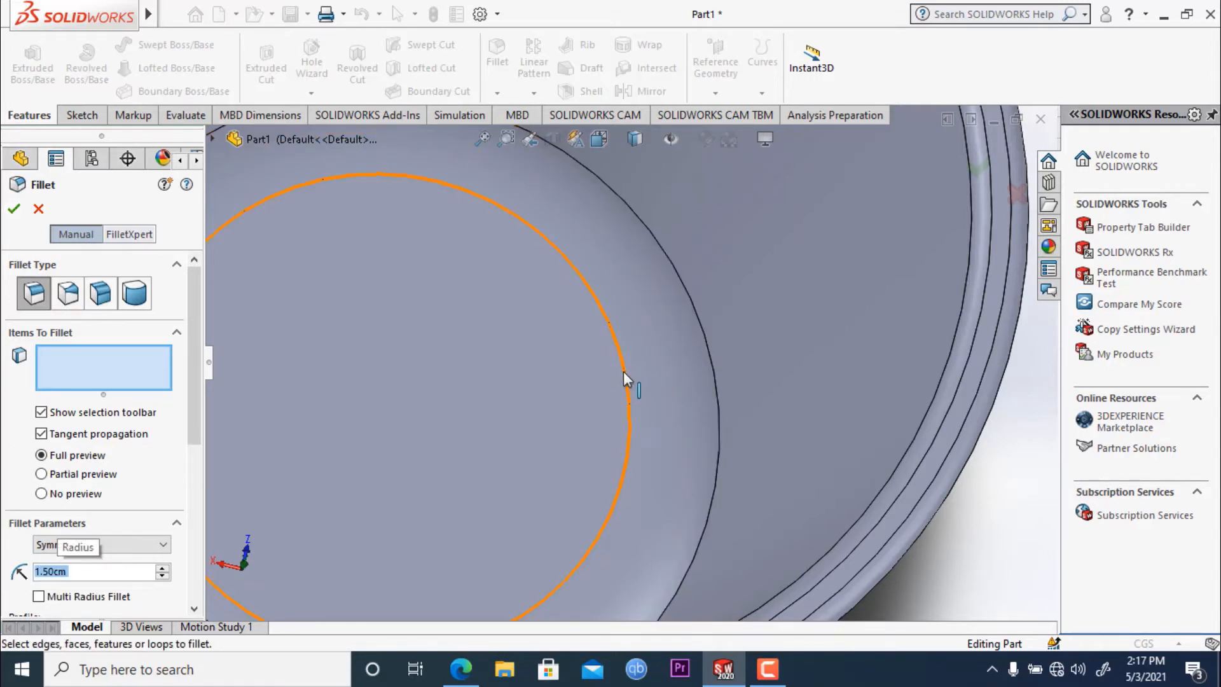
pyautogui.click(712, 345)
pyautogui.scroll(5, 682, 392)
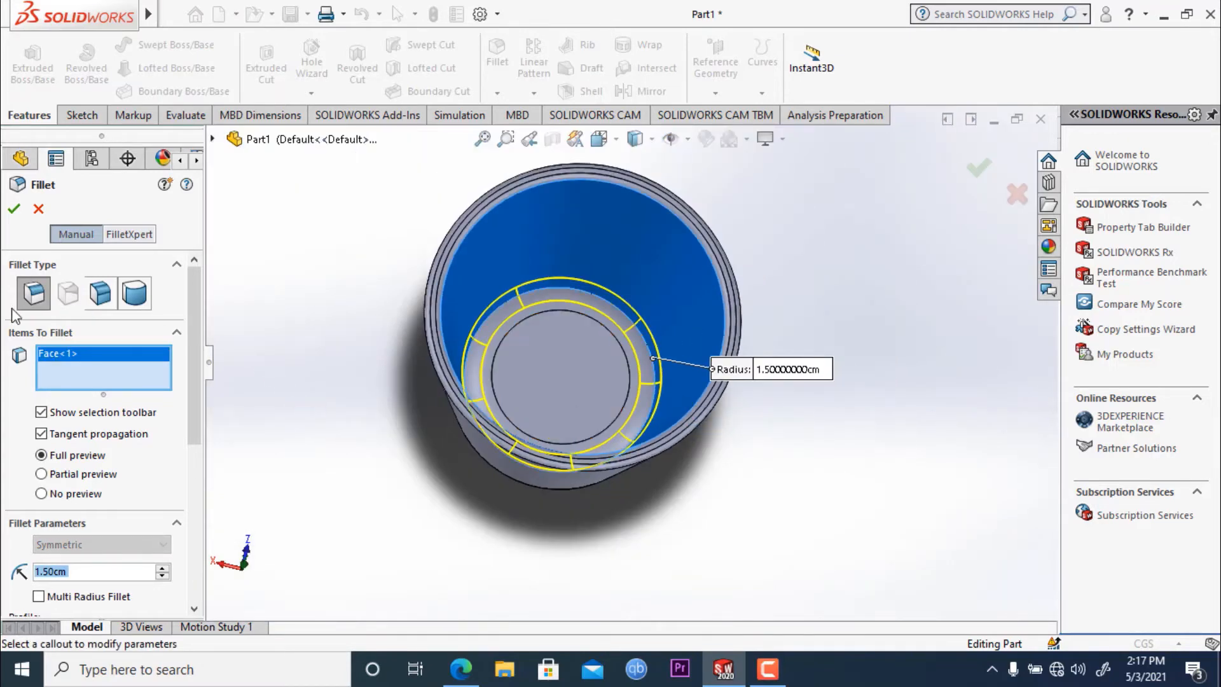
pyautogui.click(14, 208)
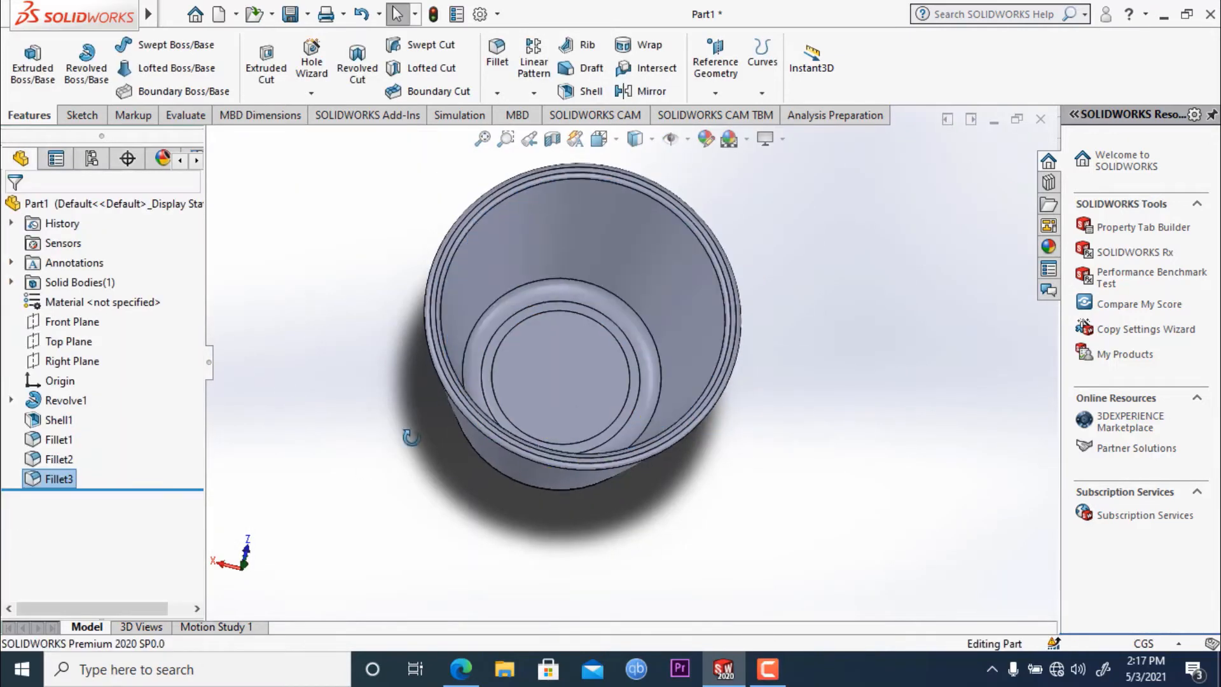
# - Undo the 1.5 cm fillet inside the container
pyautogui.moveTo(414, 497); pyautogui.dragTo(718, 515, button='middle')
pyautogui.hotkey('ctrl', 'z')
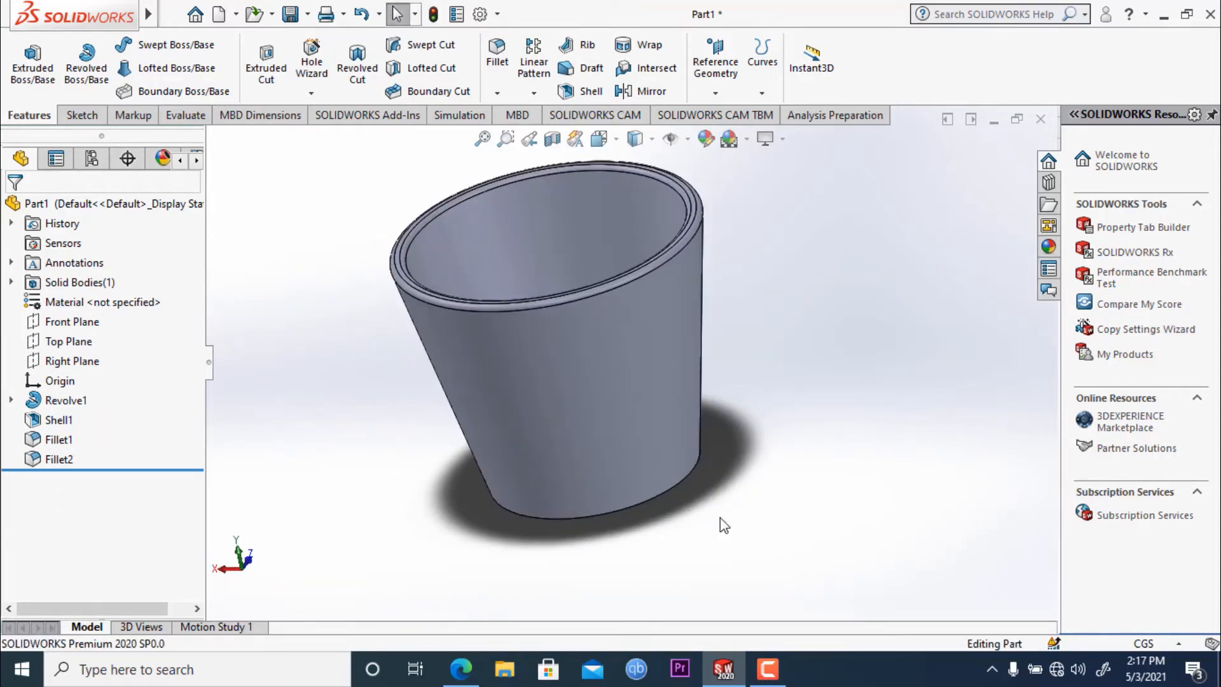
pyautogui.scroll(2, 747, 508)
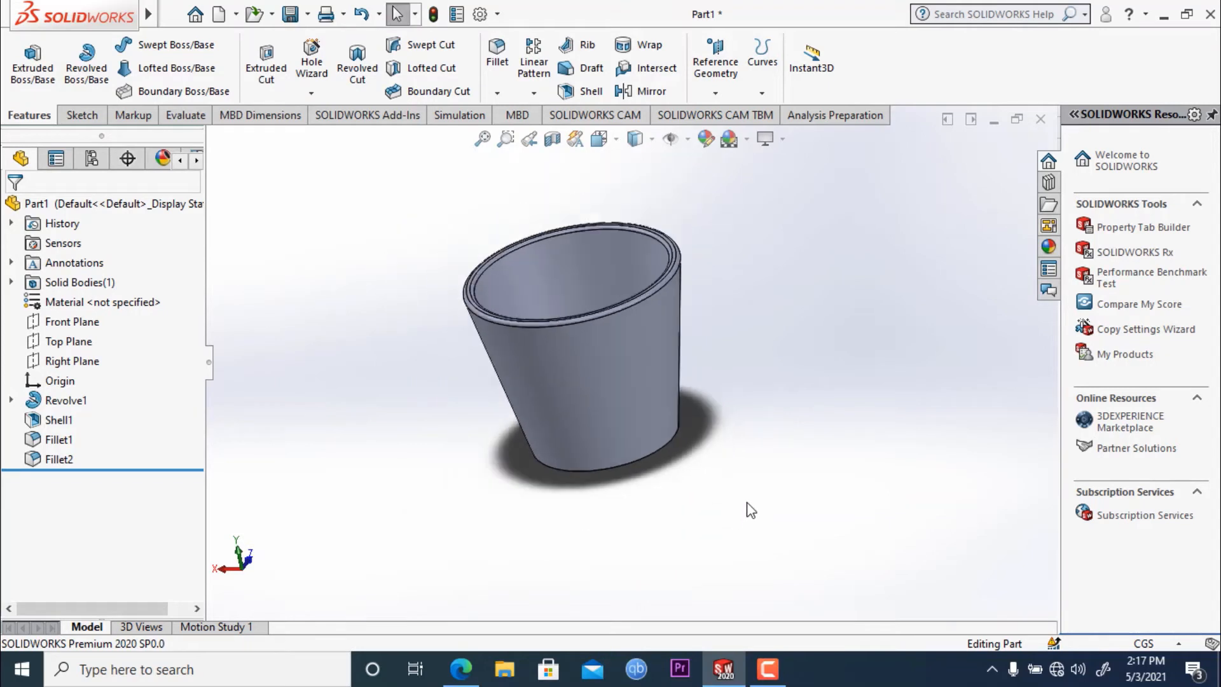
pyautogui.moveTo(396, 280); pyautogui.dragTo(409, 386, button='middle')
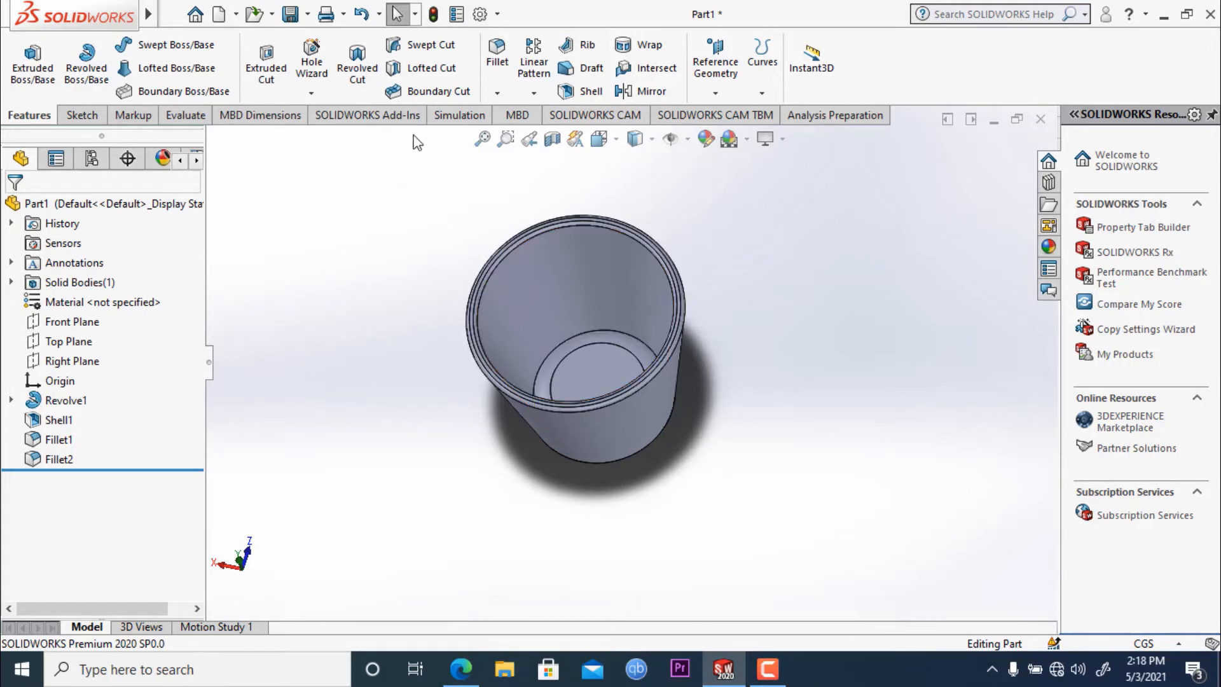
# - Begin a new simulation study for the container and choose Drop Test as its type
pyautogui.click(458, 115)
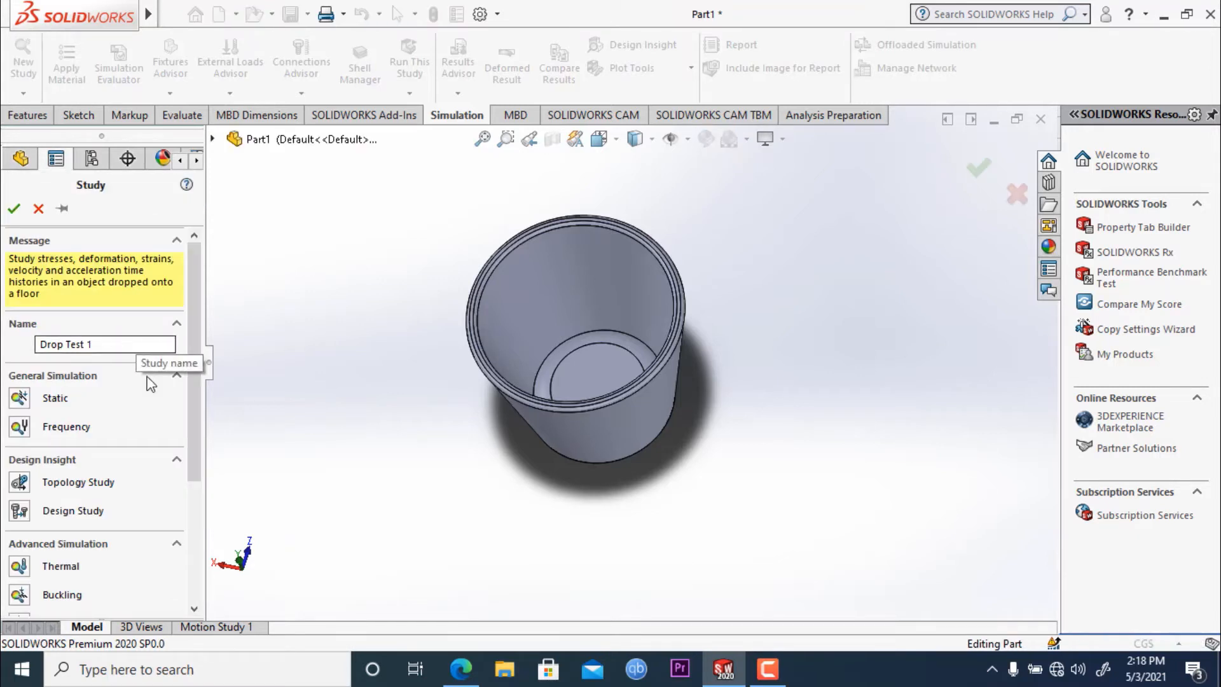
pyautogui.scroll(-3, 195, 456)
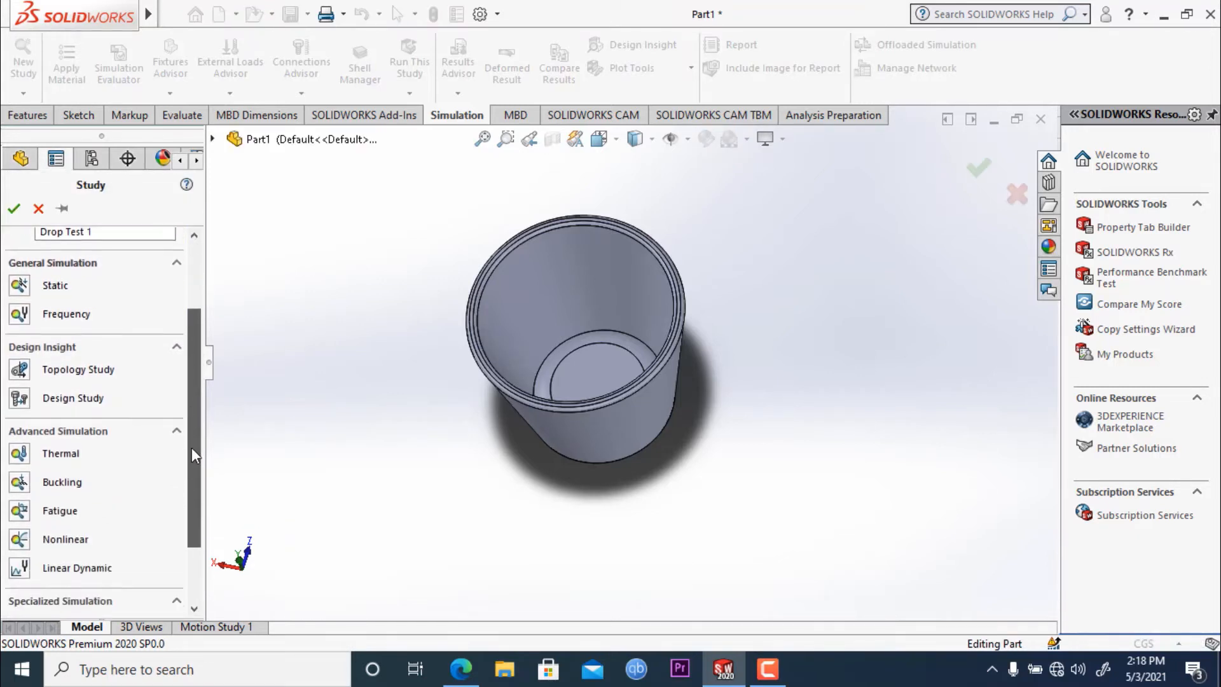
pyautogui.scroll(-3, 194, 456)
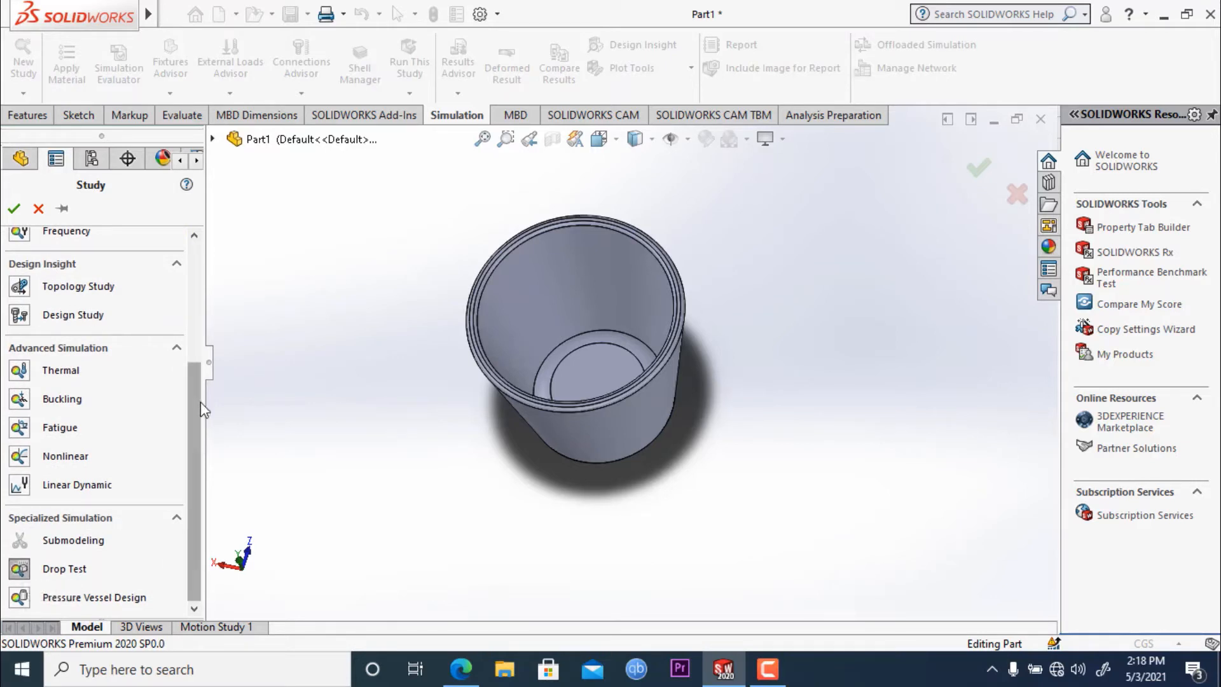
pyautogui.click(20, 385)
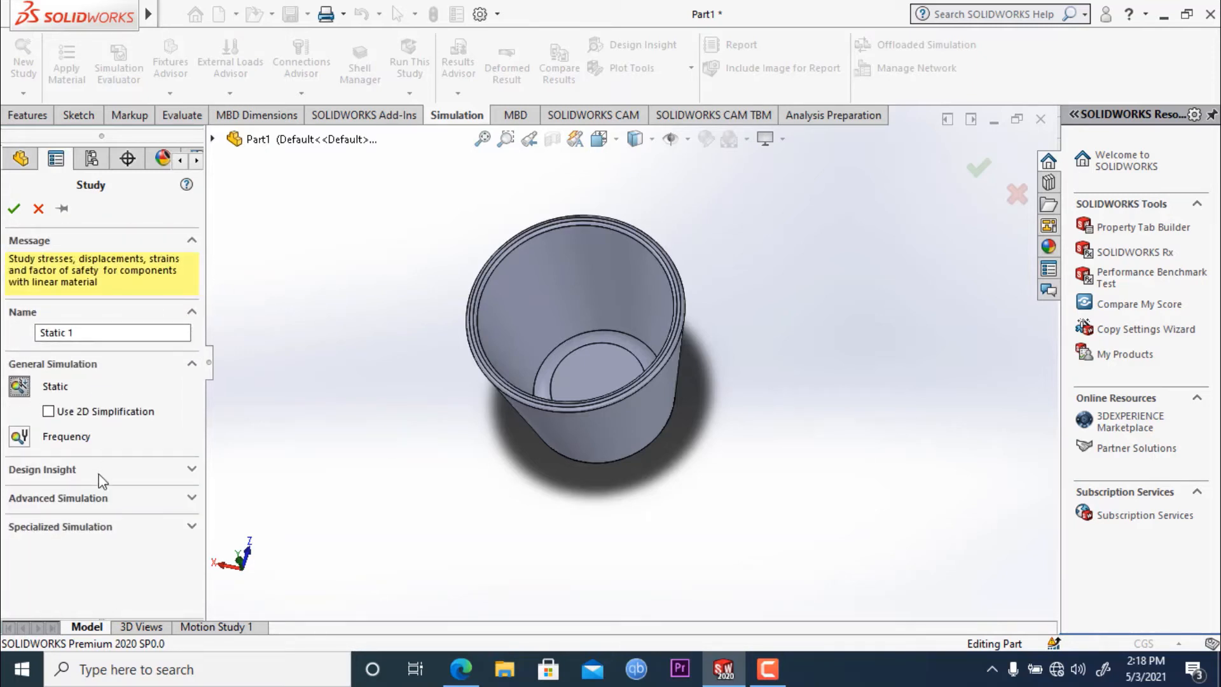
pyautogui.click(192, 528)
pyautogui.scroll(-1, 192, 515)
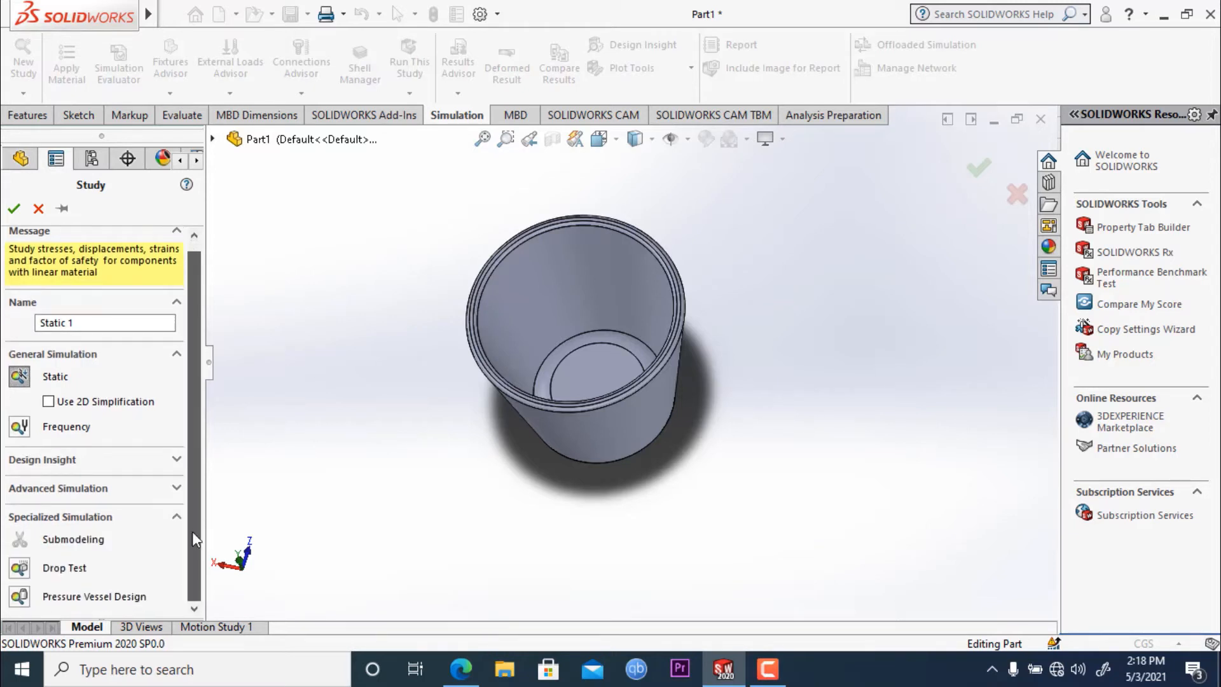
pyautogui.click(18, 567)
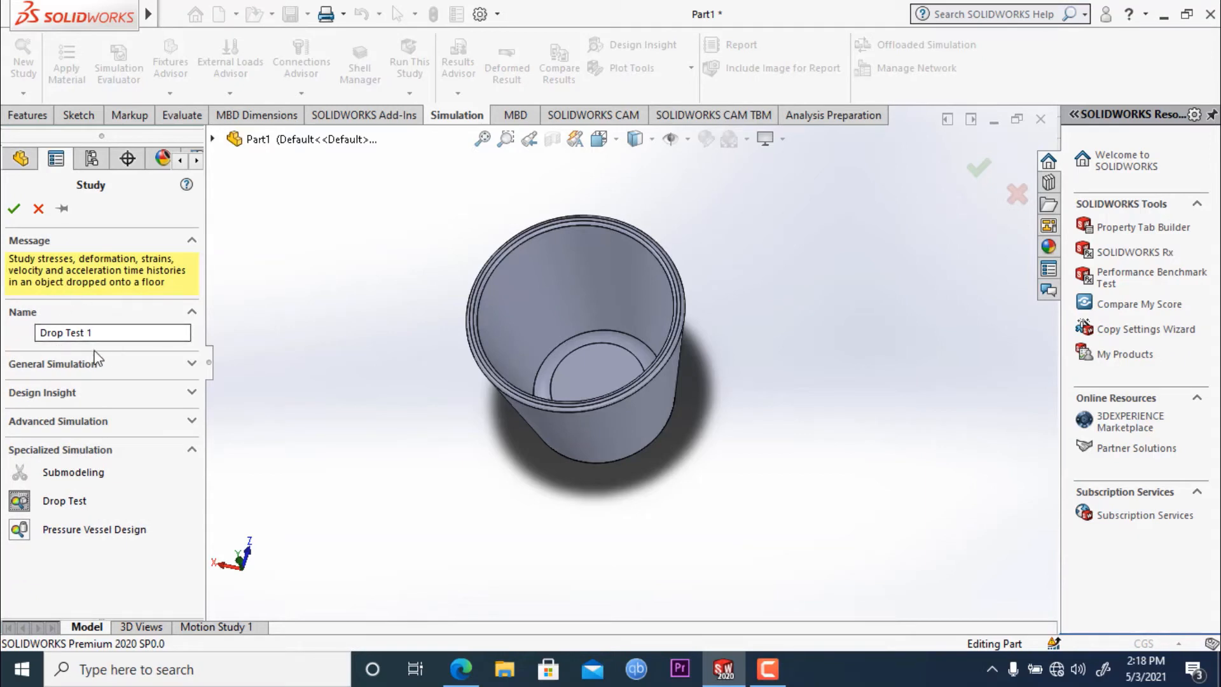
# - Name the drop test study "Drop Test of coffee mug" and create it
pyautogui.click(96, 333)
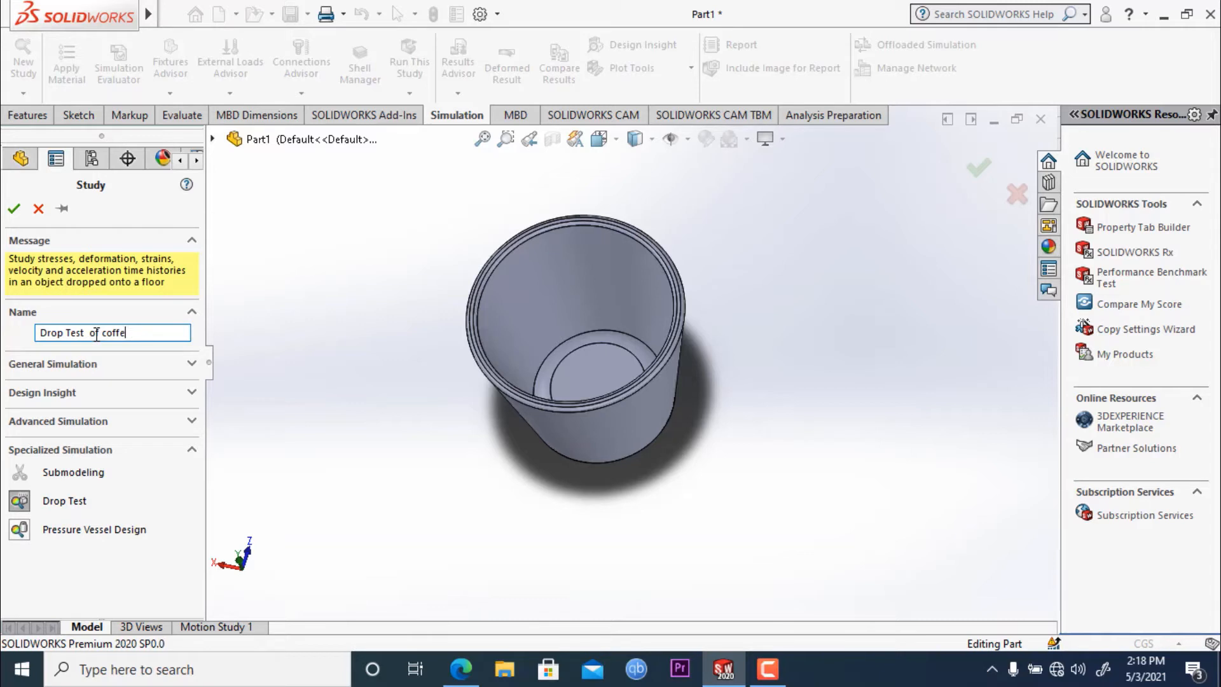
pyautogui.write('mug')
pyautogui.click(13, 208)
# - Apply the Custom Plastic material from the custom Plastic category to the mug in the drop test study
pyautogui.moveTo(384, 433); pyautogui.dragTo(422, 462, button='middle')
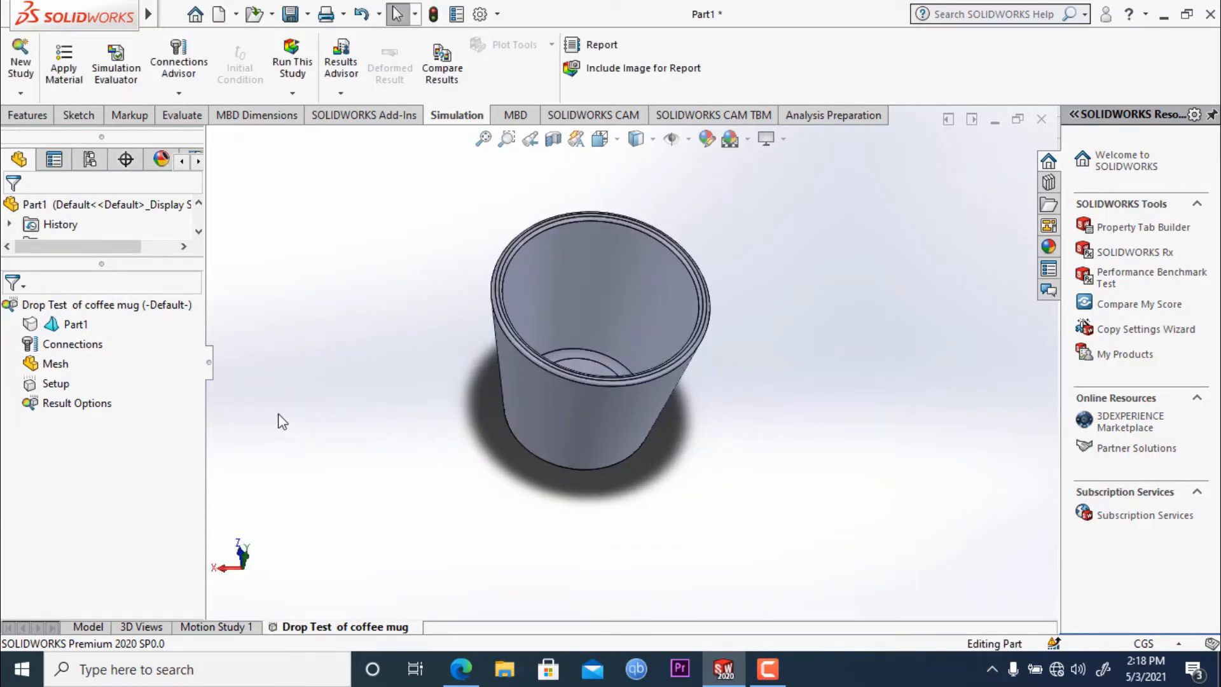
pyautogui.click(70, 76)
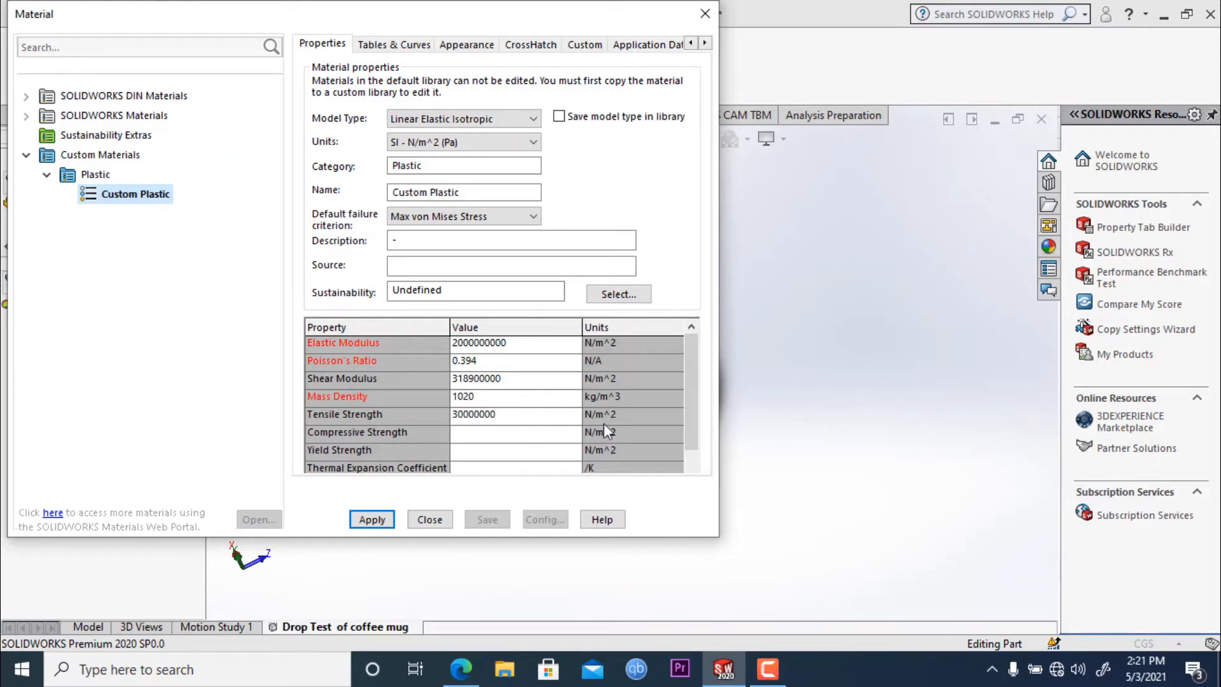
pyautogui.click(363, 520)
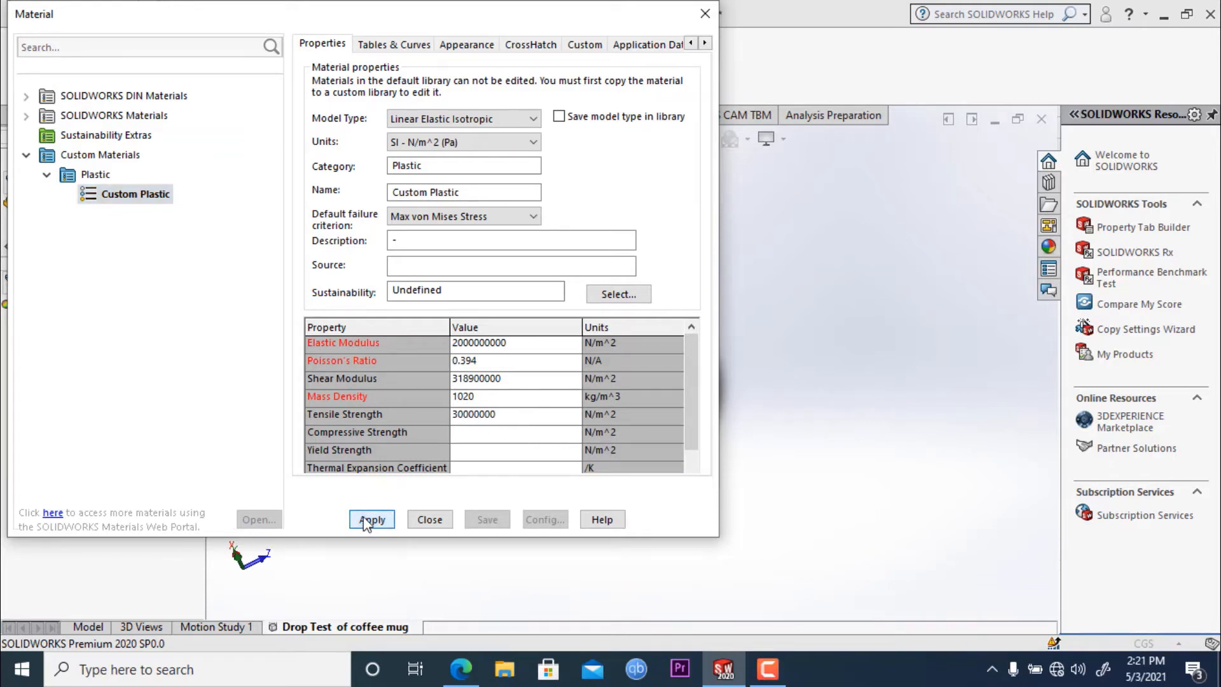
pyautogui.click(705, 13)
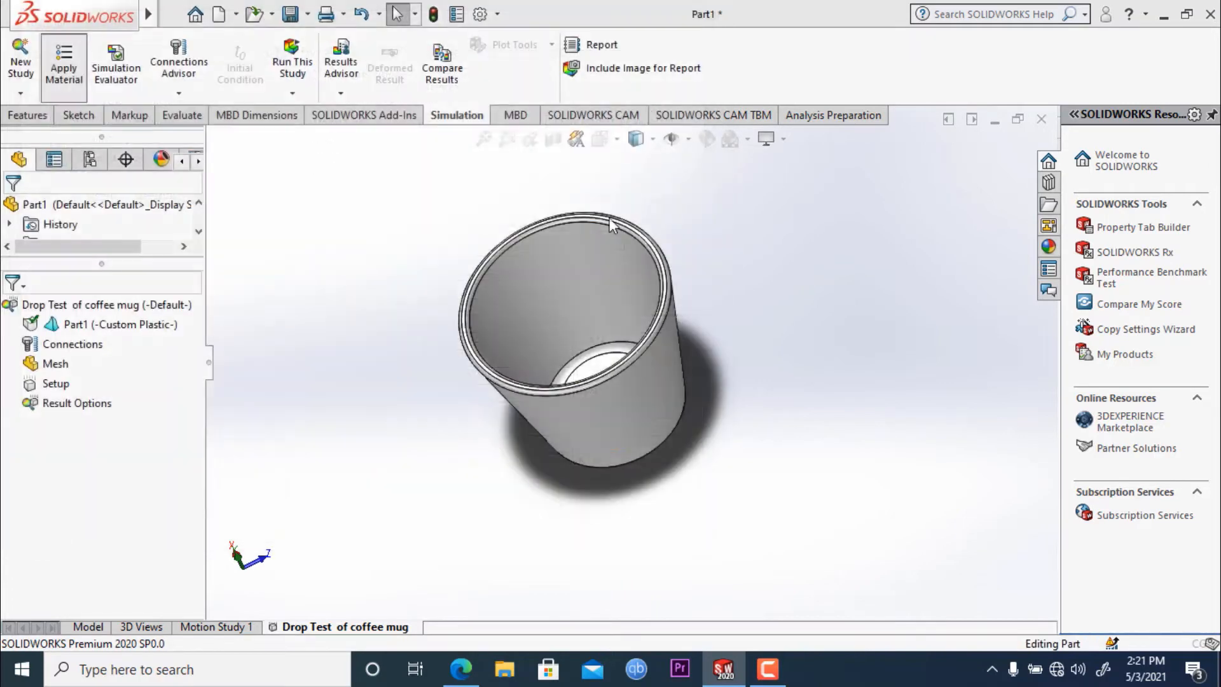
# - Create a mesh of the mug with the mesh density shifted slightly towards Fine
pyautogui.moveTo(430, 243); pyautogui.dragTo(551, 334, button='middle')
pyautogui.press('Escape')
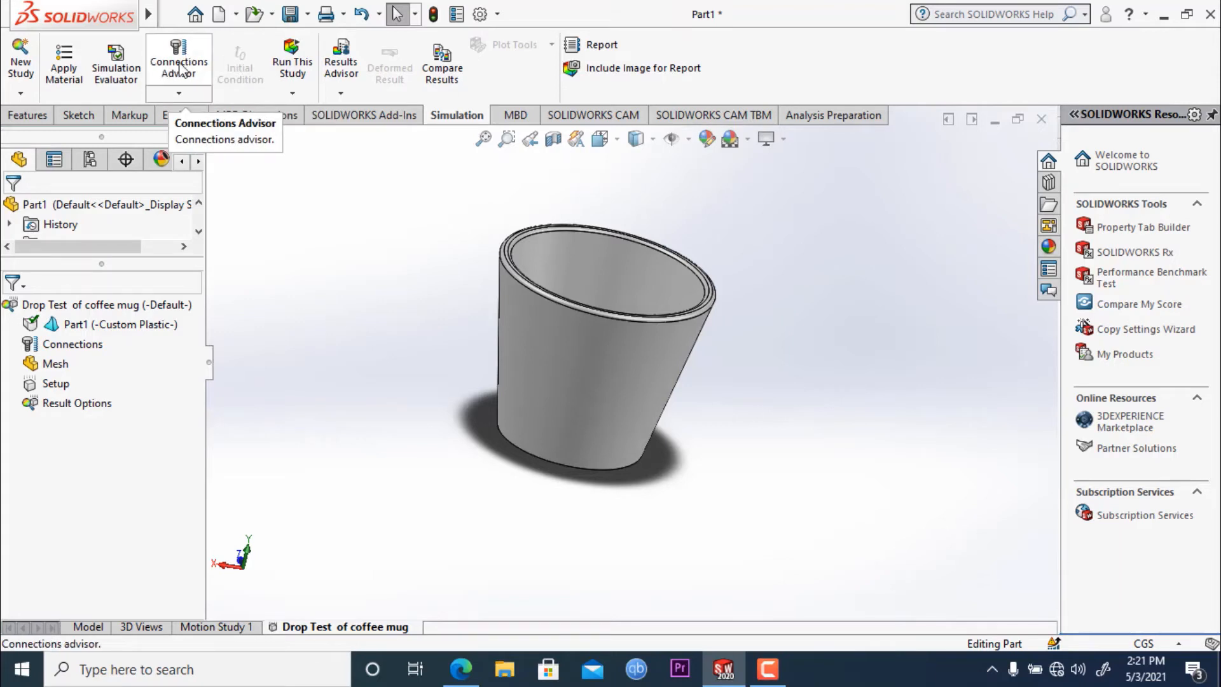
pyautogui.click(292, 95)
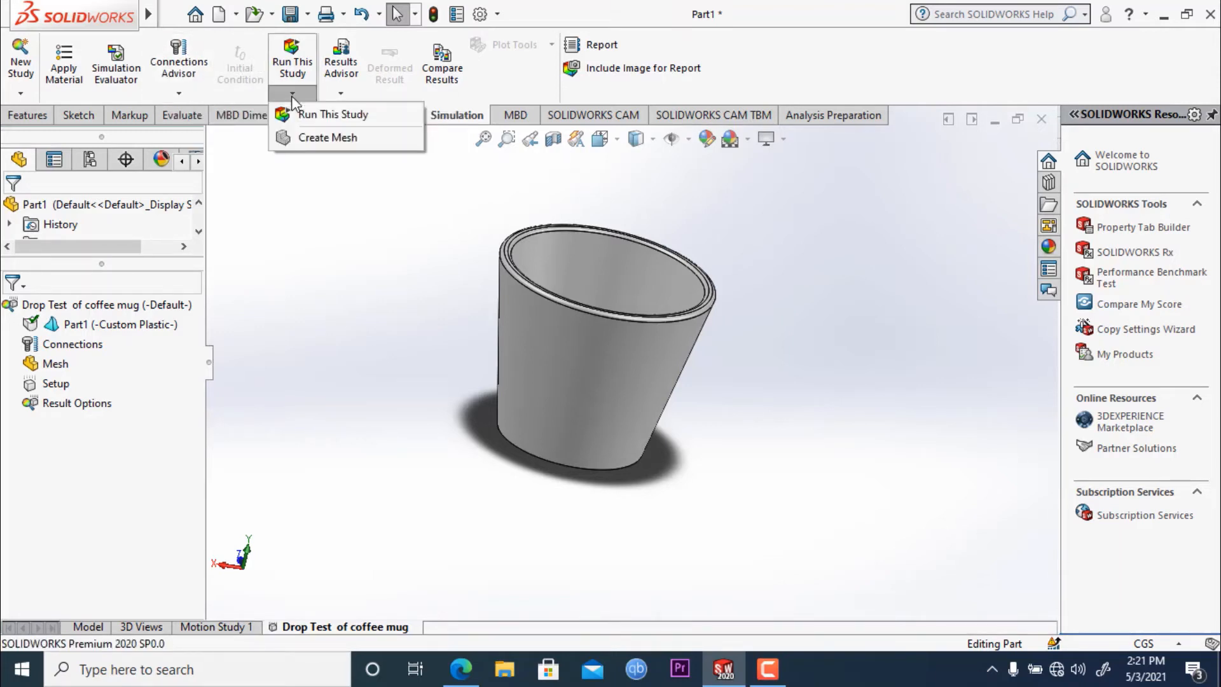
pyautogui.click(312, 139)
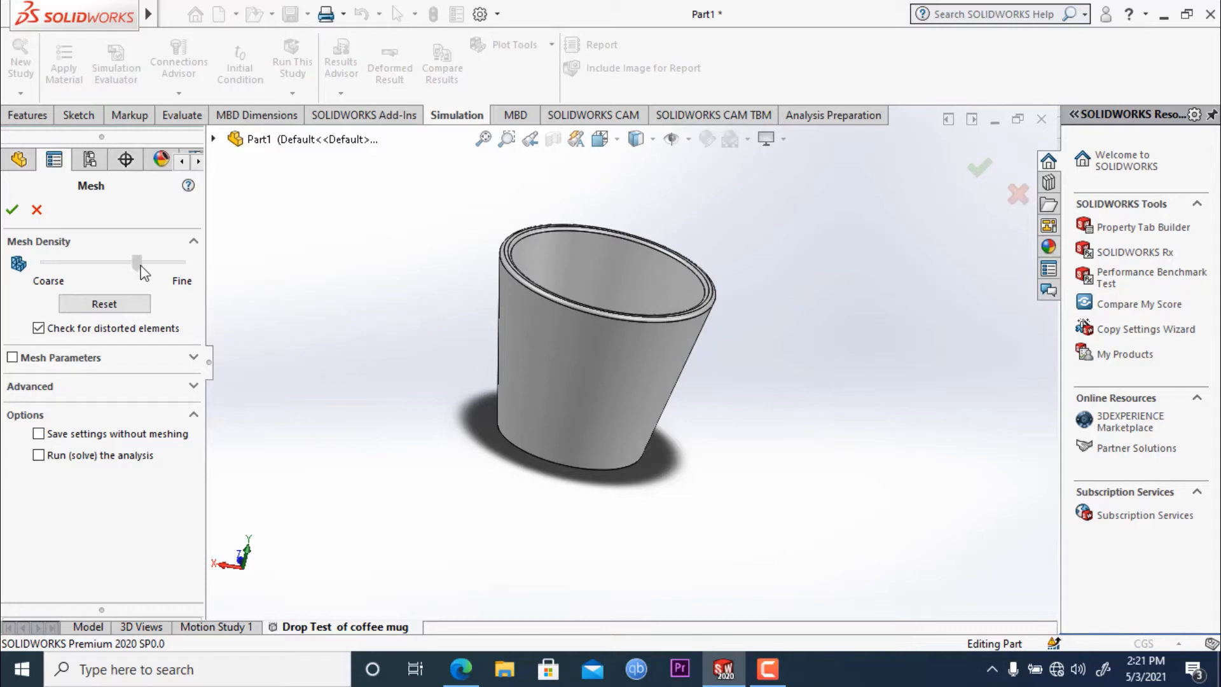
pyautogui.moveTo(141, 267); pyautogui.dragTo(151, 267)
pyautogui.click(10, 210)
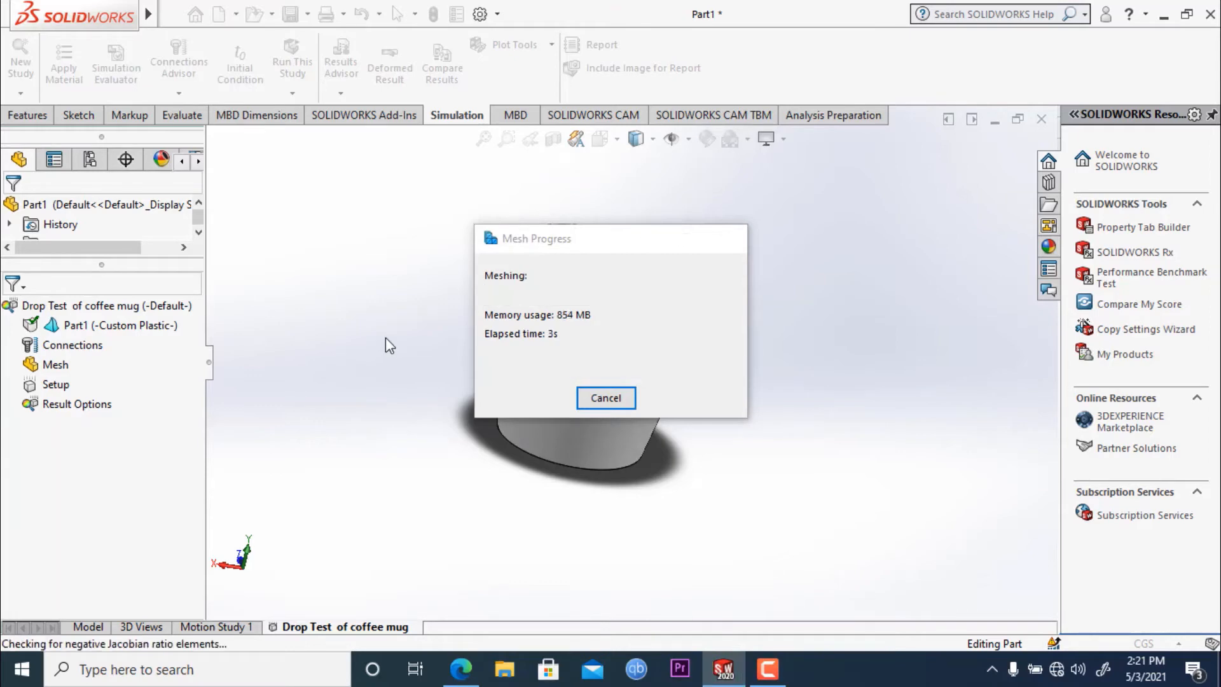
pyautogui.moveTo(422, 335); pyautogui.dragTo(404, 495, button='middle')
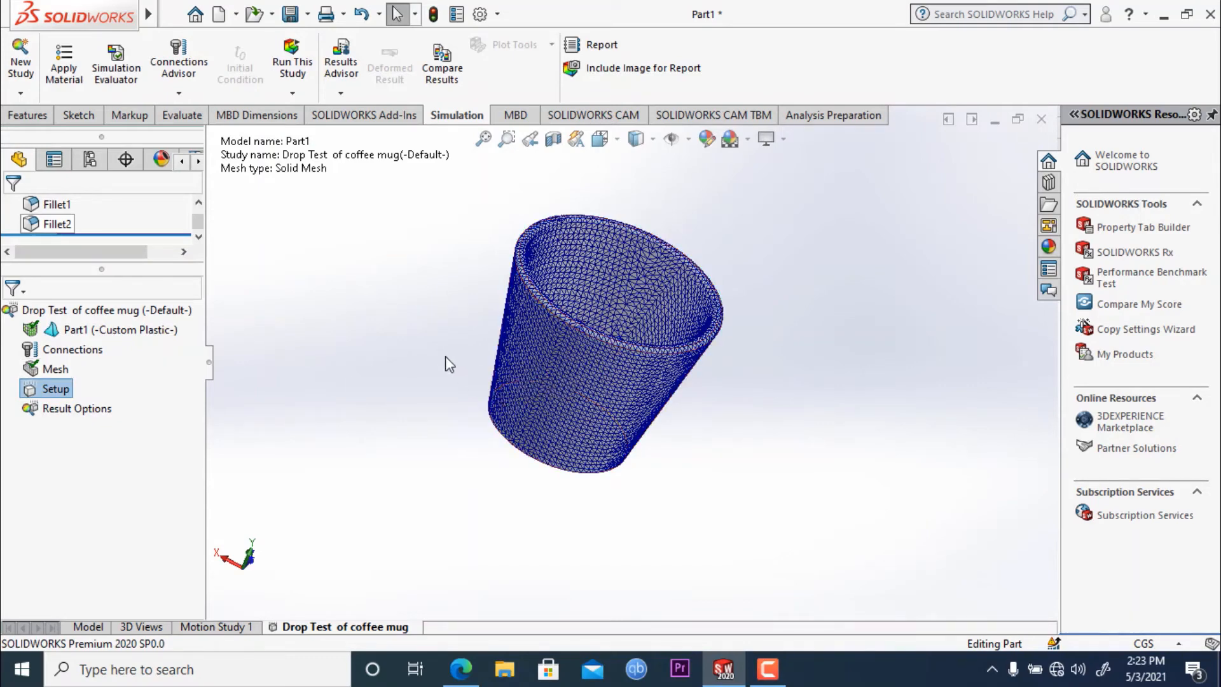
# - Open the drop test setup and use the Top Plane as the gravity reference
pyautogui.moveTo(449, 364); pyautogui.dragTo(417, 303, button='middle')
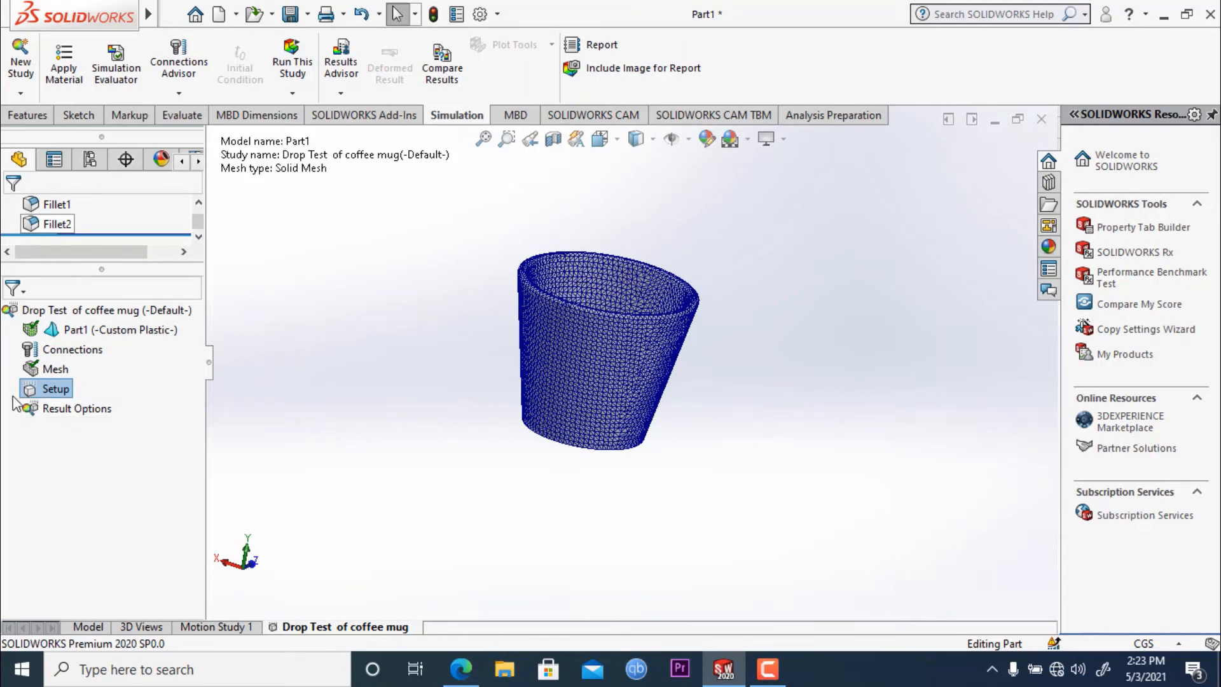
pyautogui.rightClick(50, 391)
pyautogui.click(92, 401)
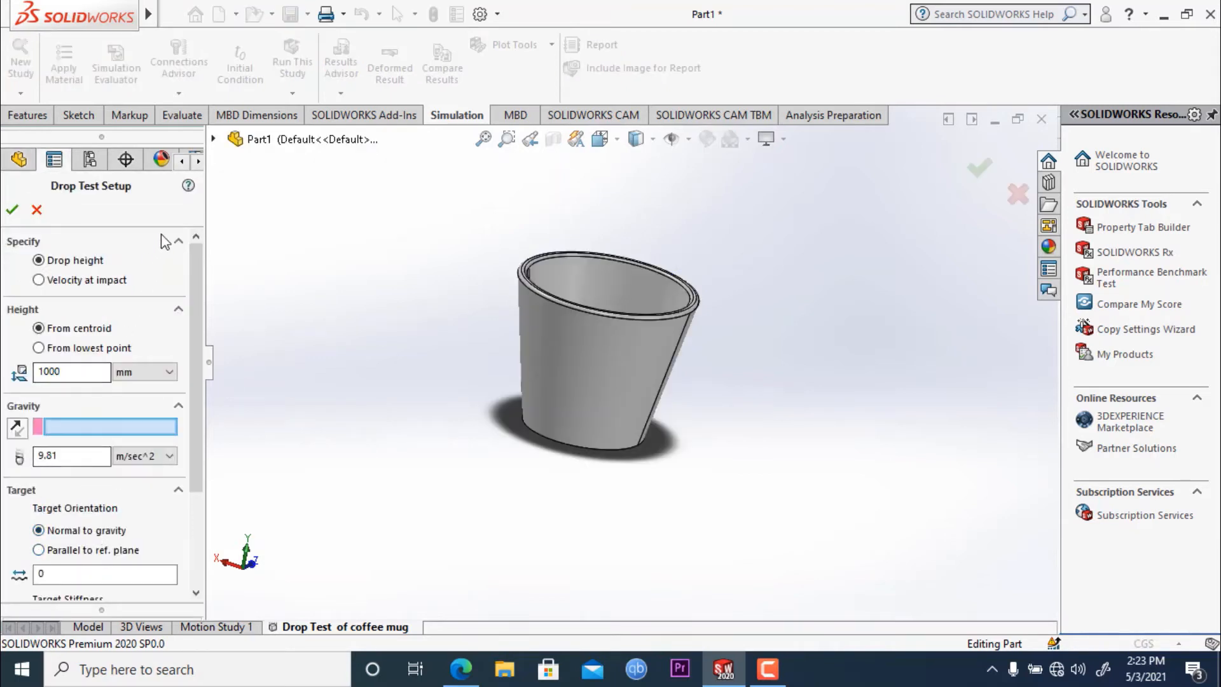
pyautogui.moveTo(192, 253); pyautogui.dragTo(192, 278)
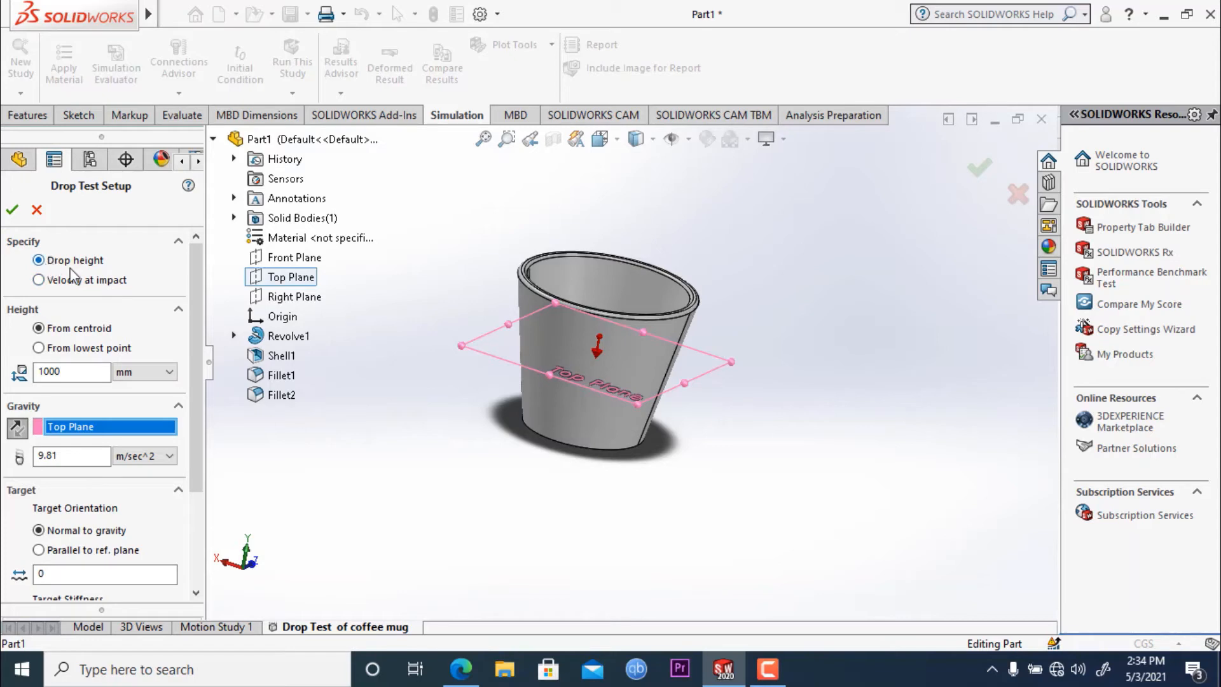
# - Specify the 1000 mm drop height from the lowest point and accept the drop test setup
pyautogui.click(41, 349)
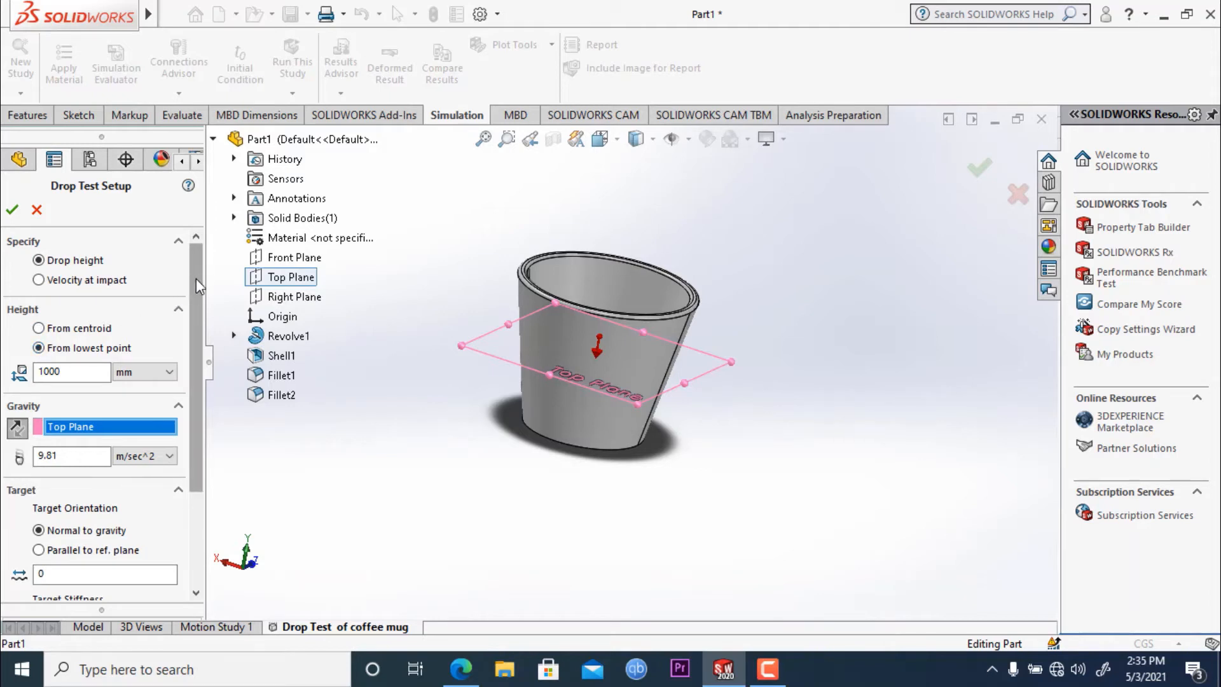
pyautogui.moveTo(196, 277)
pyautogui.mouseDown()
pyautogui.moveTo(195, 299)
pyautogui.moveTo(194, 277)
pyautogui.mouseUp()
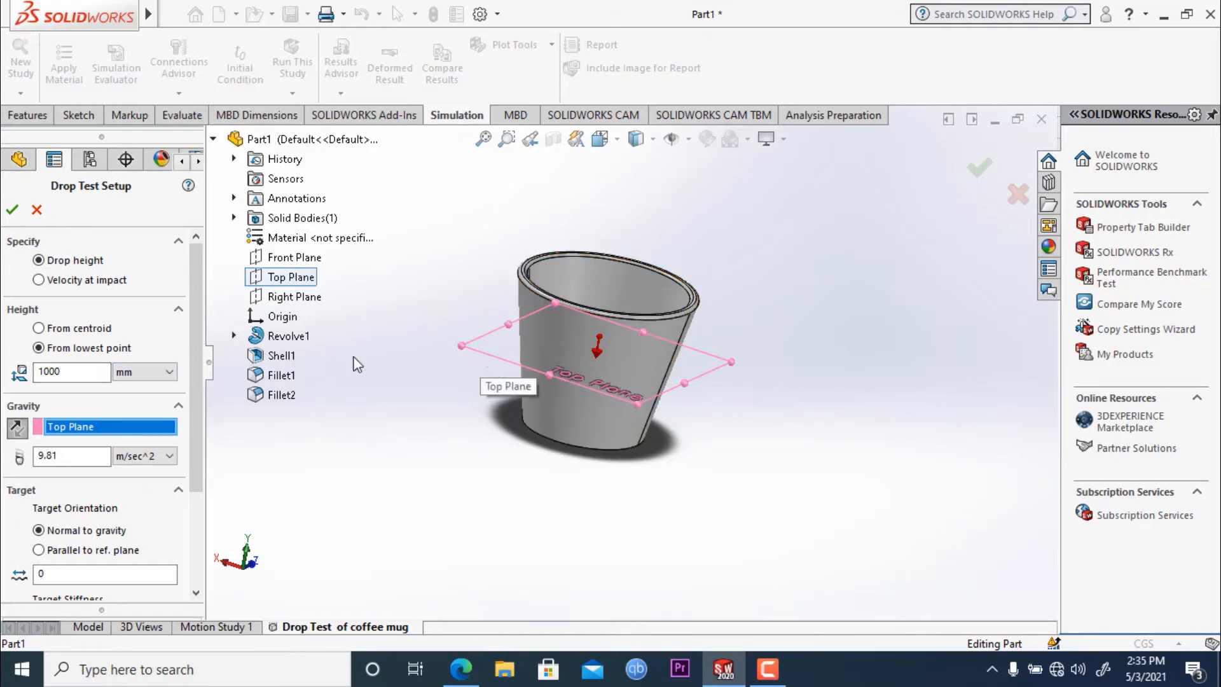
pyautogui.scroll(-1, 196, 368)
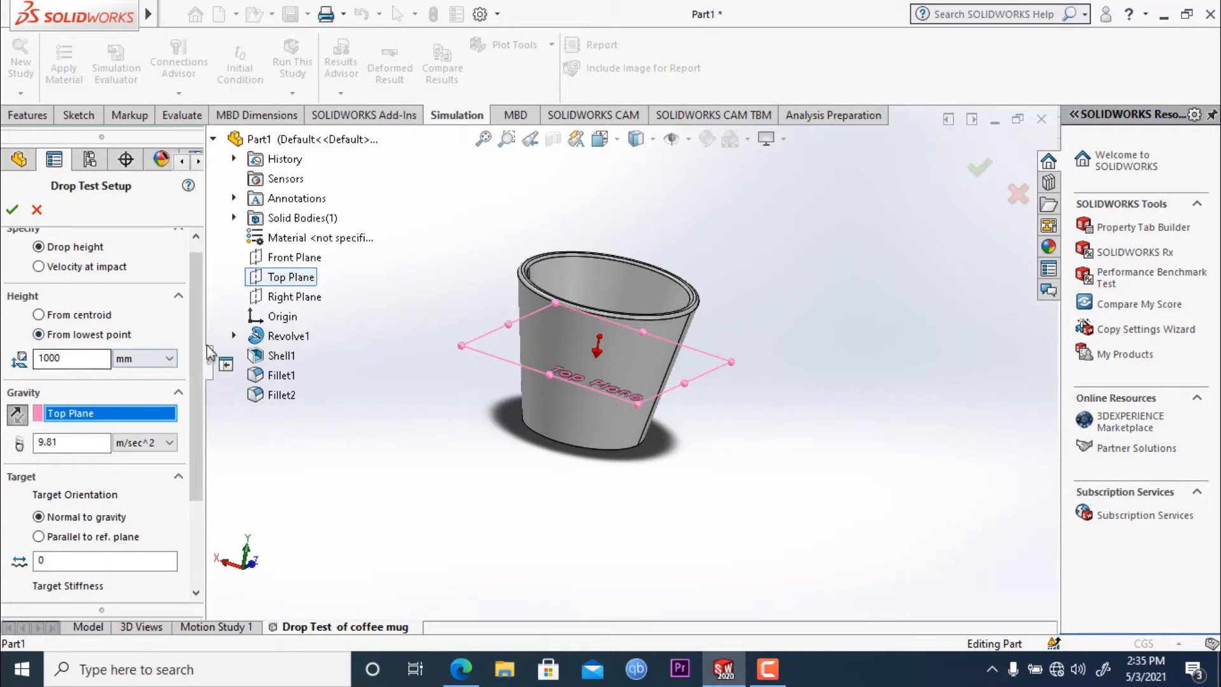
pyautogui.moveTo(198, 291); pyautogui.dragTo(198, 321)
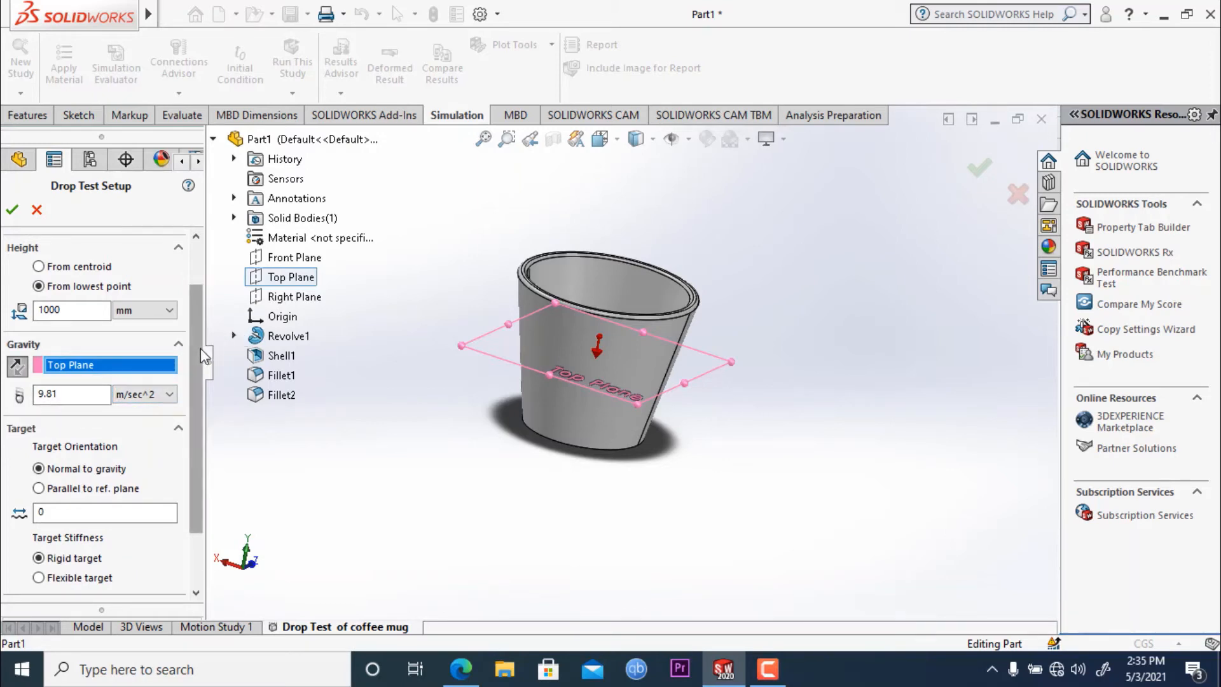
pyautogui.scroll(-3, 194, 360)
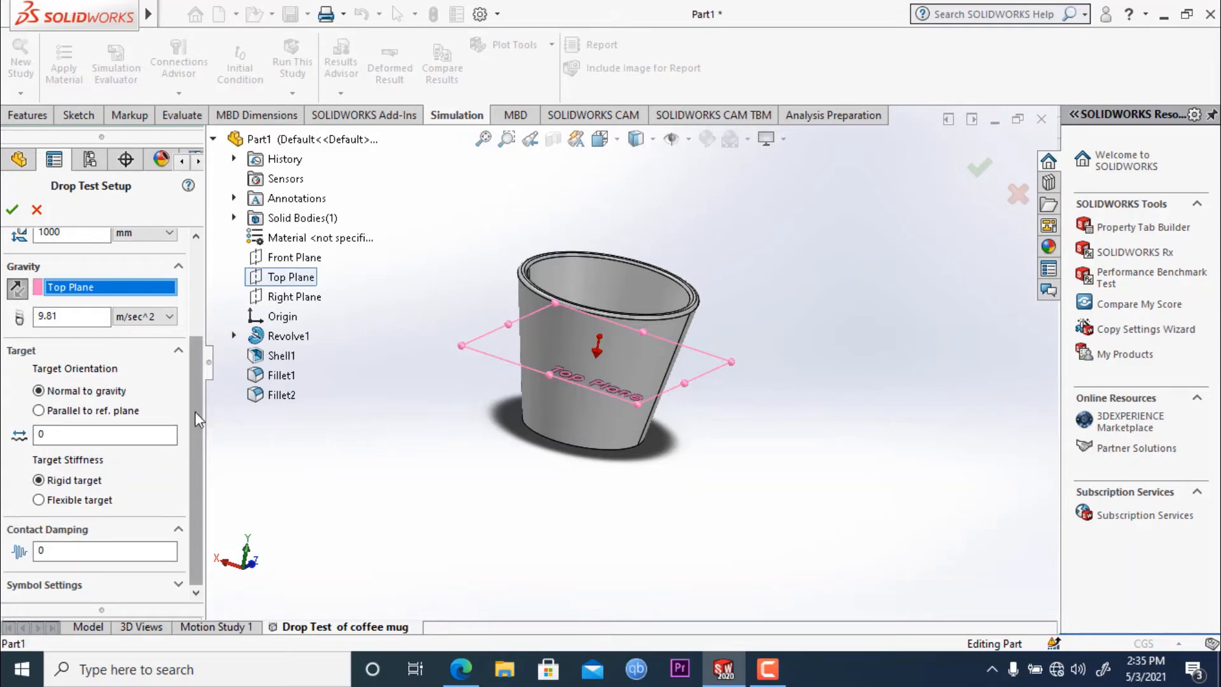
pyautogui.scroll(2, 196, 399)
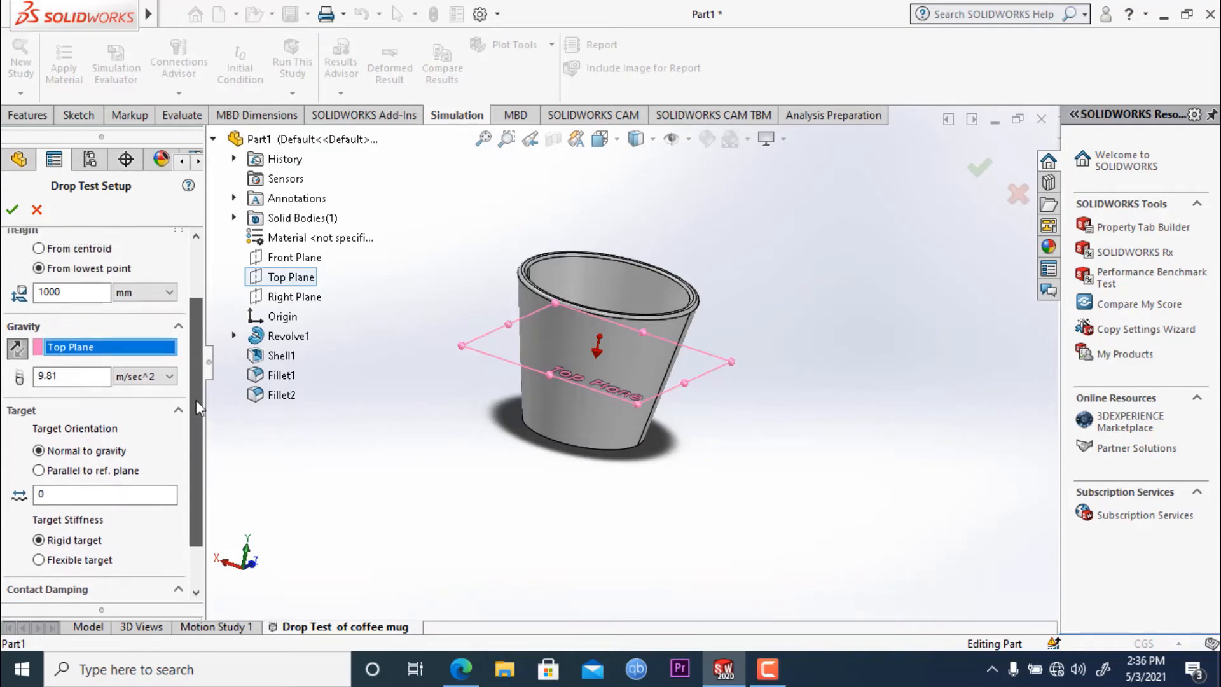
pyautogui.scroll(2, 196, 400)
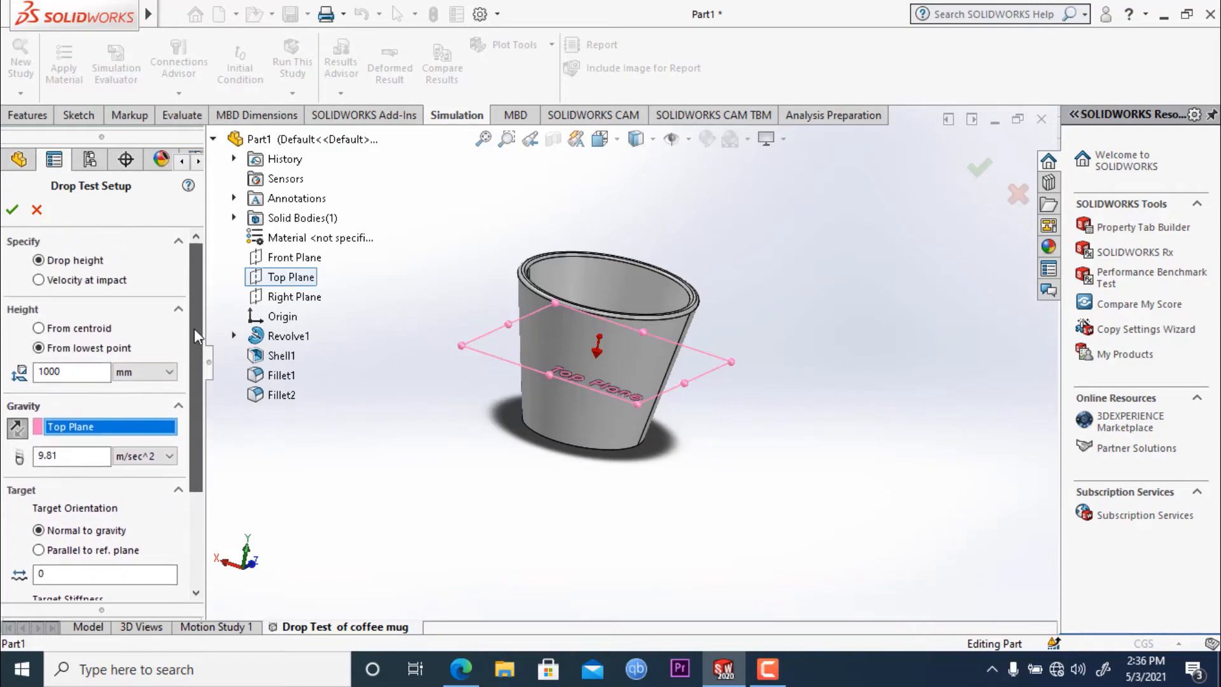
pyautogui.click(12, 210)
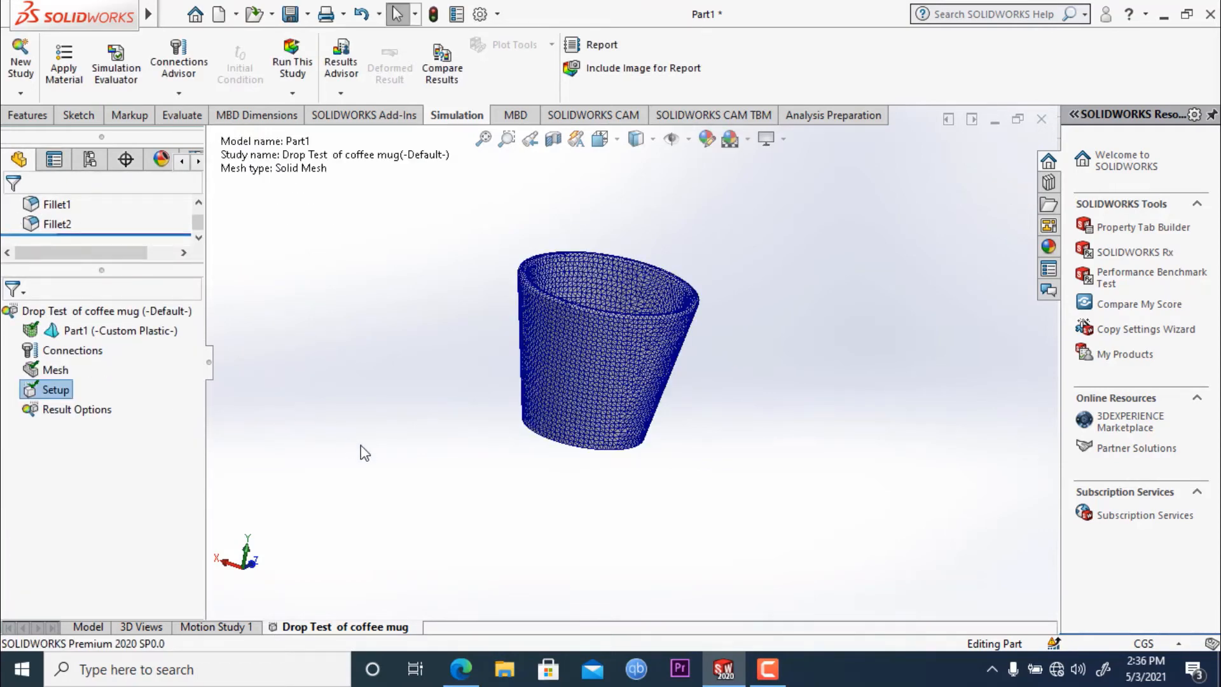
# - Run the coffee mug drop test study
pyautogui.moveTo(365, 453); pyautogui.dragTo(314, 406, button='middle')
pyautogui.press('Escape')
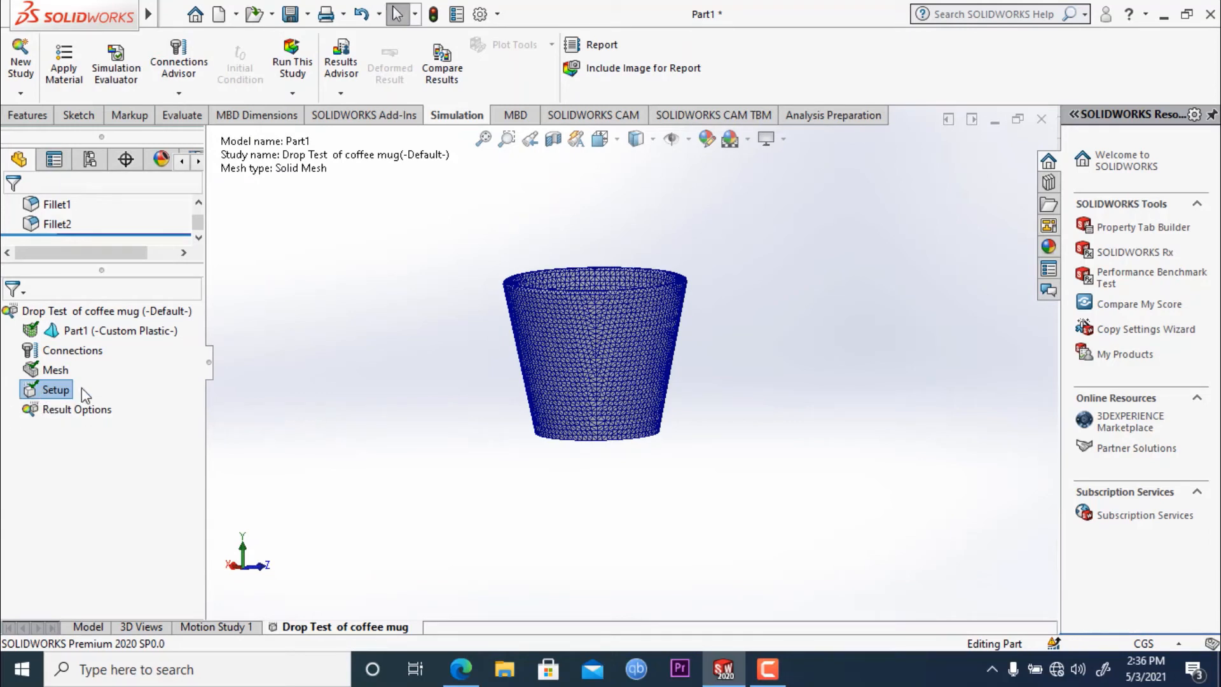
pyautogui.click(290, 70)
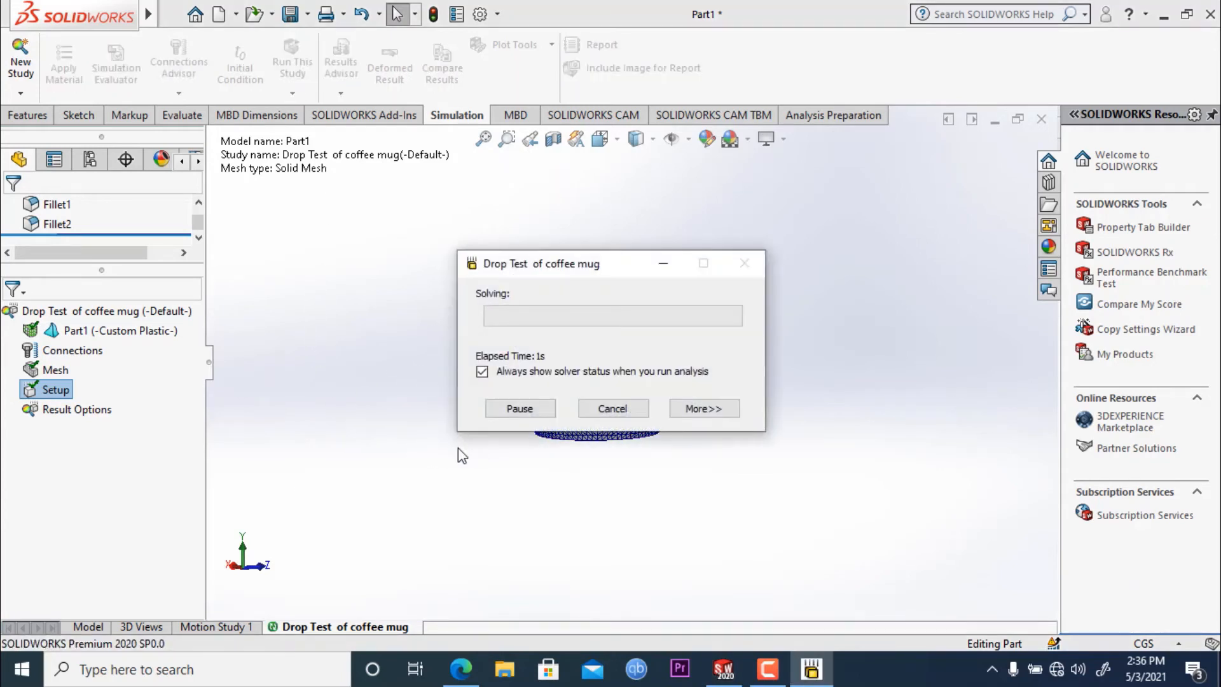
pyautogui.moveTo(594, 272); pyautogui.dragTo(586, 223)
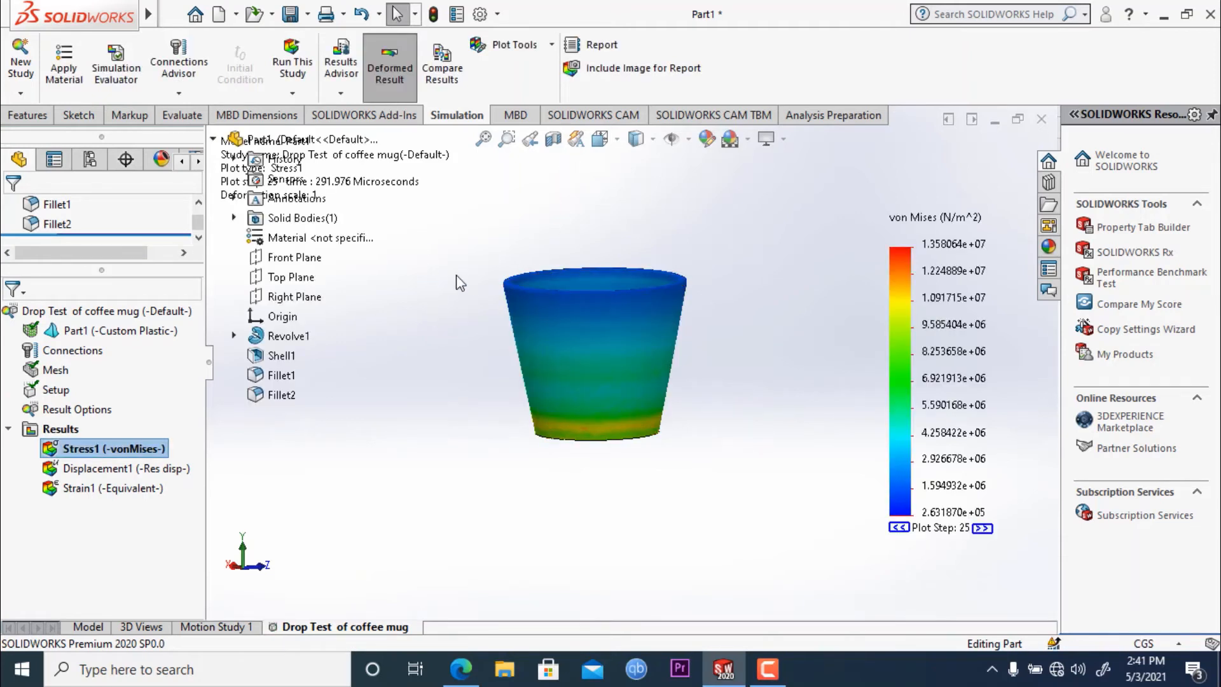
# - Step the von Mises stress plot back to plot step 14 and examine the stress distribution on the mug
pyautogui.moveTo(457, 280); pyautogui.dragTo(807, 312, button='middle')
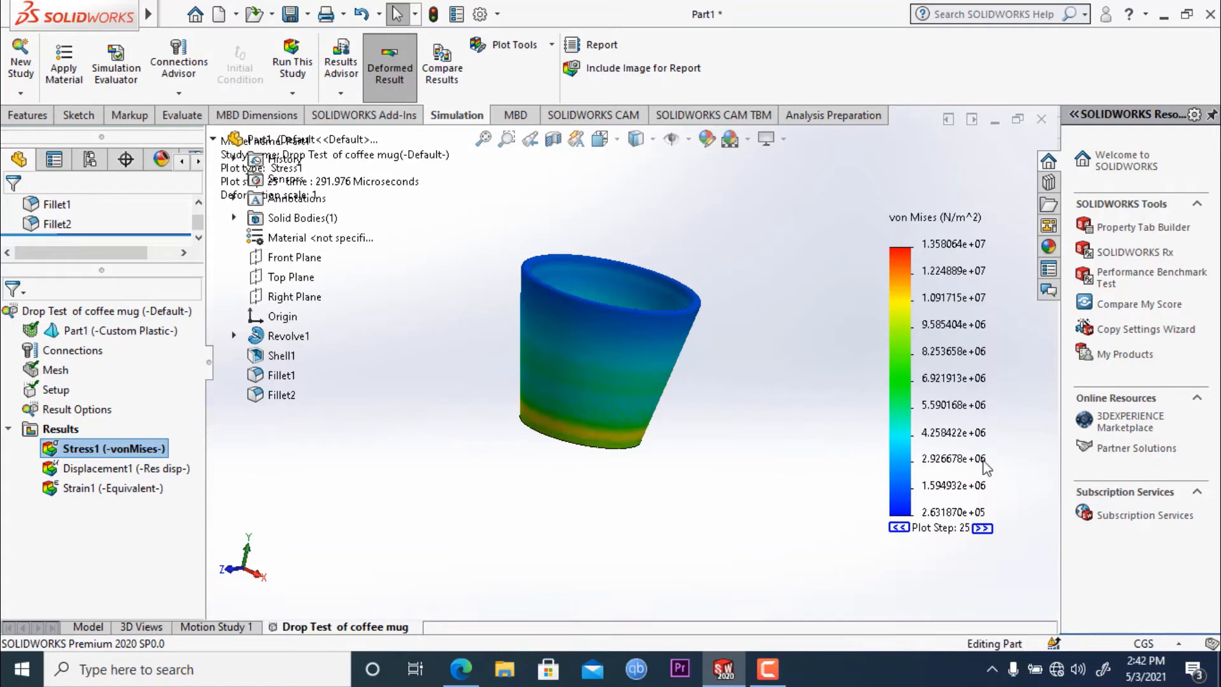
pyautogui.click(898, 528)
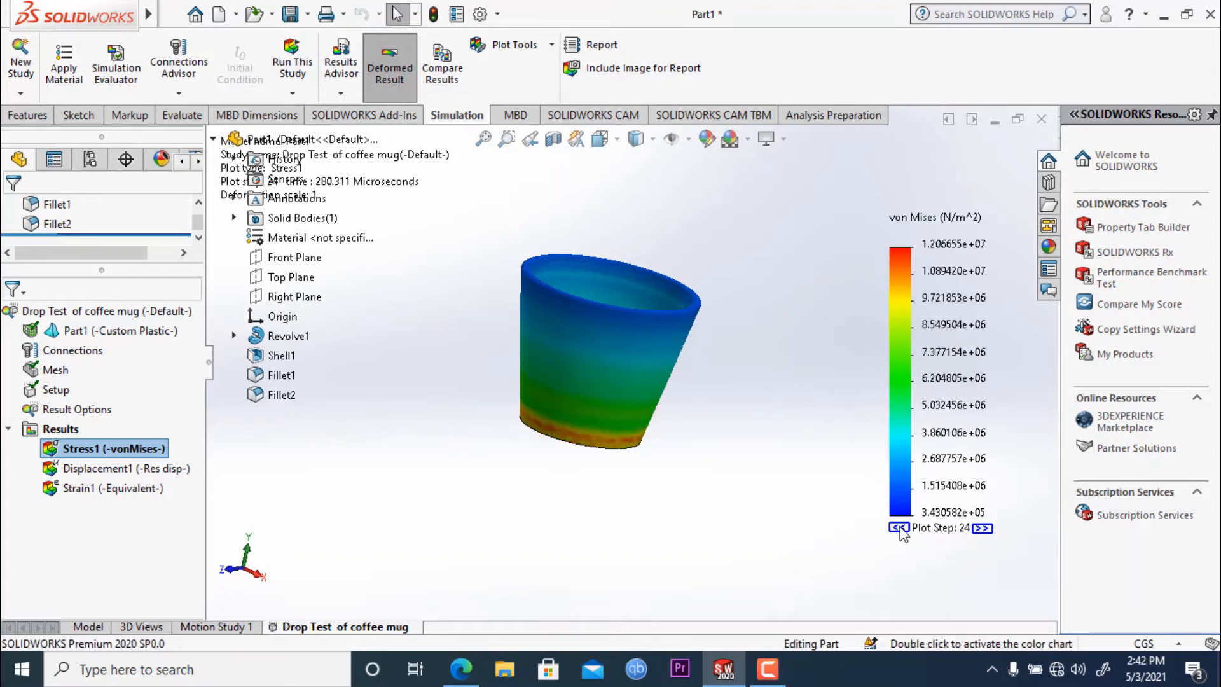
pyautogui.click(898, 528)
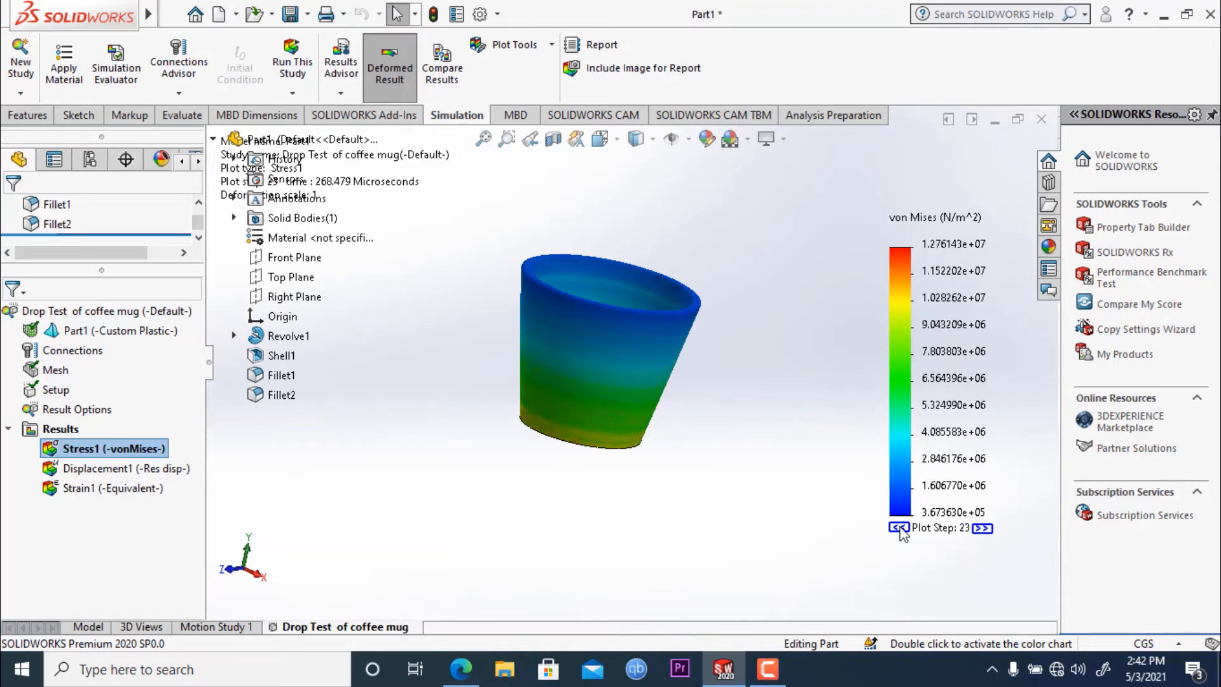
pyautogui.click(898, 527)
pyautogui.click(898, 527)
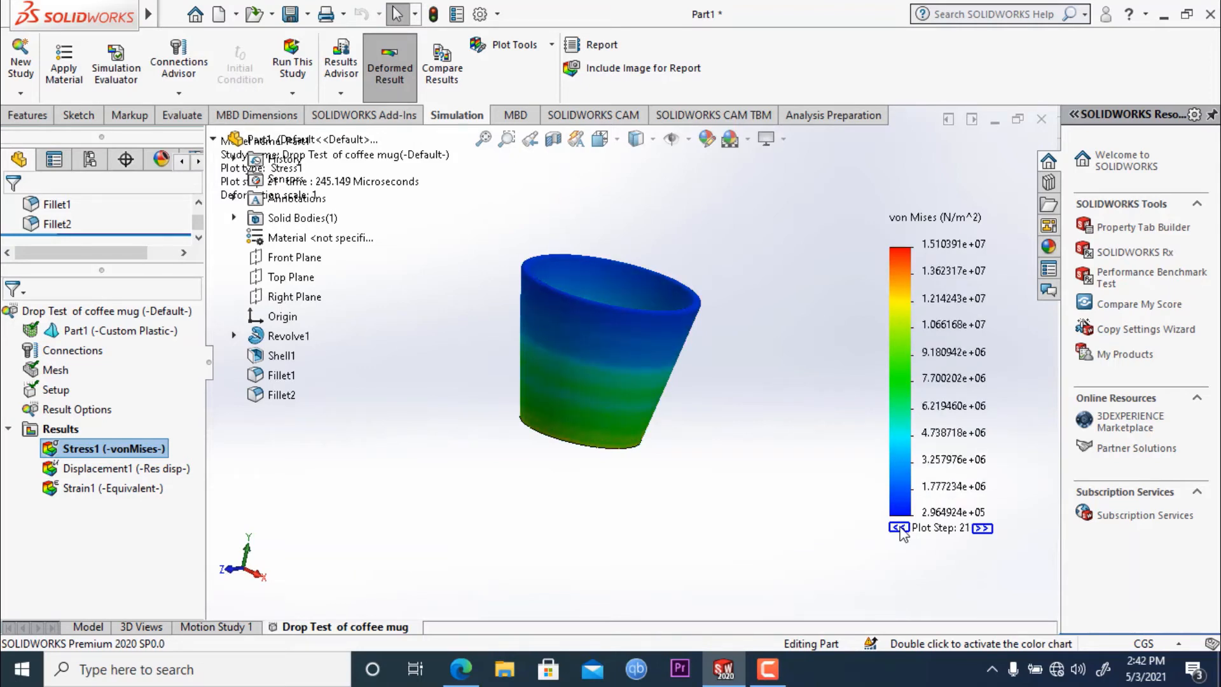
pyautogui.click(897, 528)
pyautogui.click(898, 528)
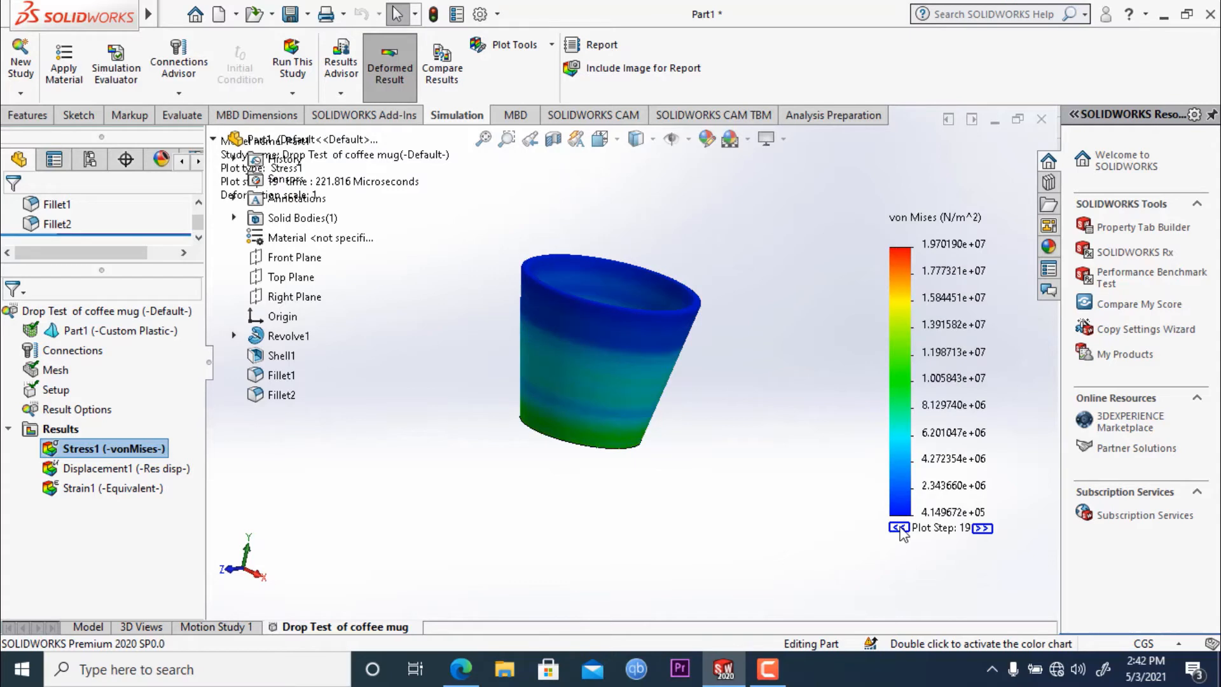
pyautogui.click(898, 528)
pyautogui.click(898, 528)
pyautogui.click(897, 528)
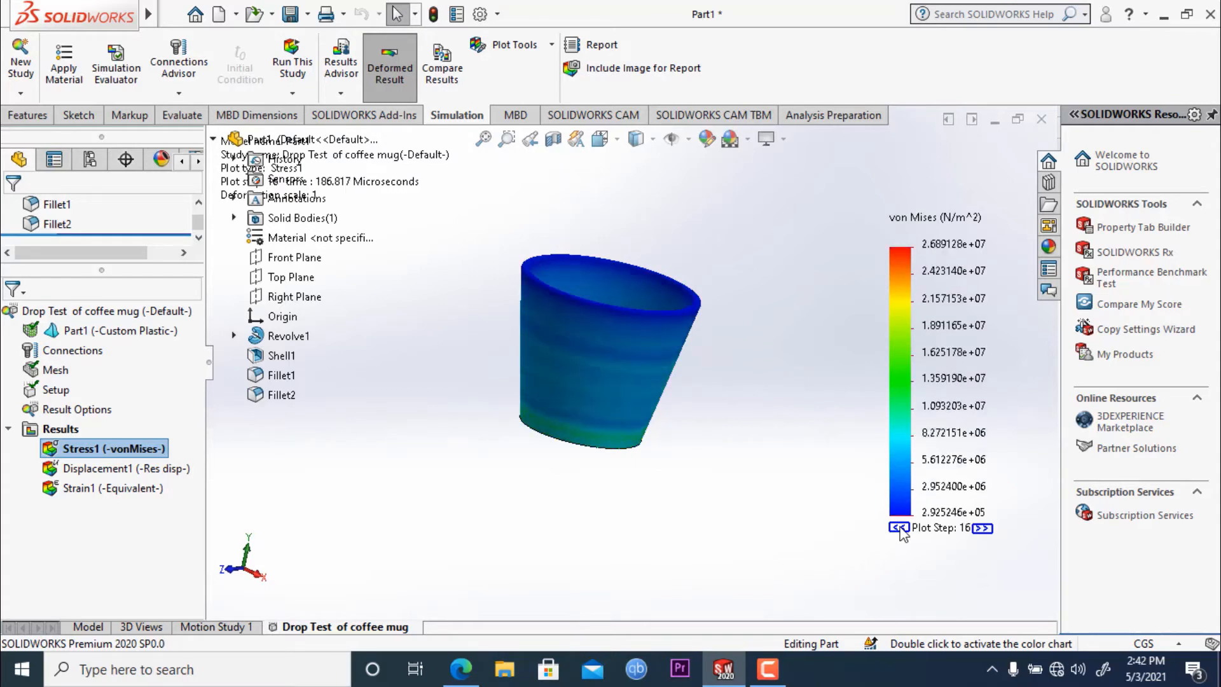
pyautogui.click(898, 527)
pyautogui.click(898, 527)
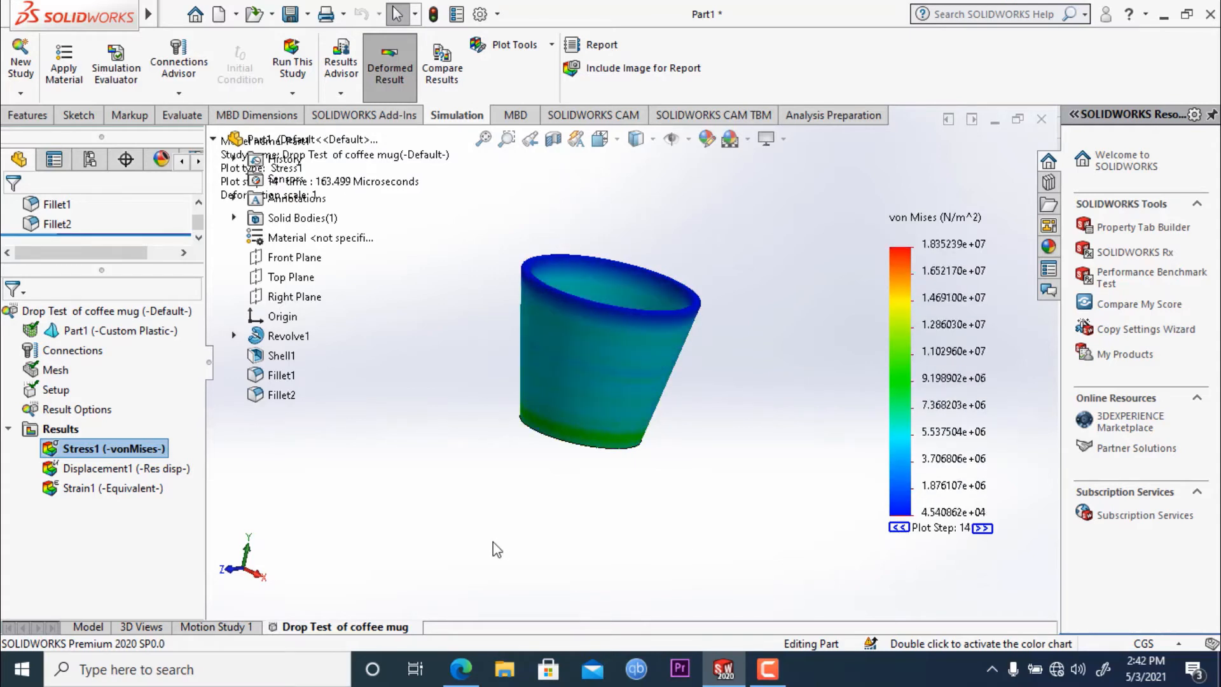
pyautogui.moveTo(661, 459); pyautogui.dragTo(712, 442, button='middle')
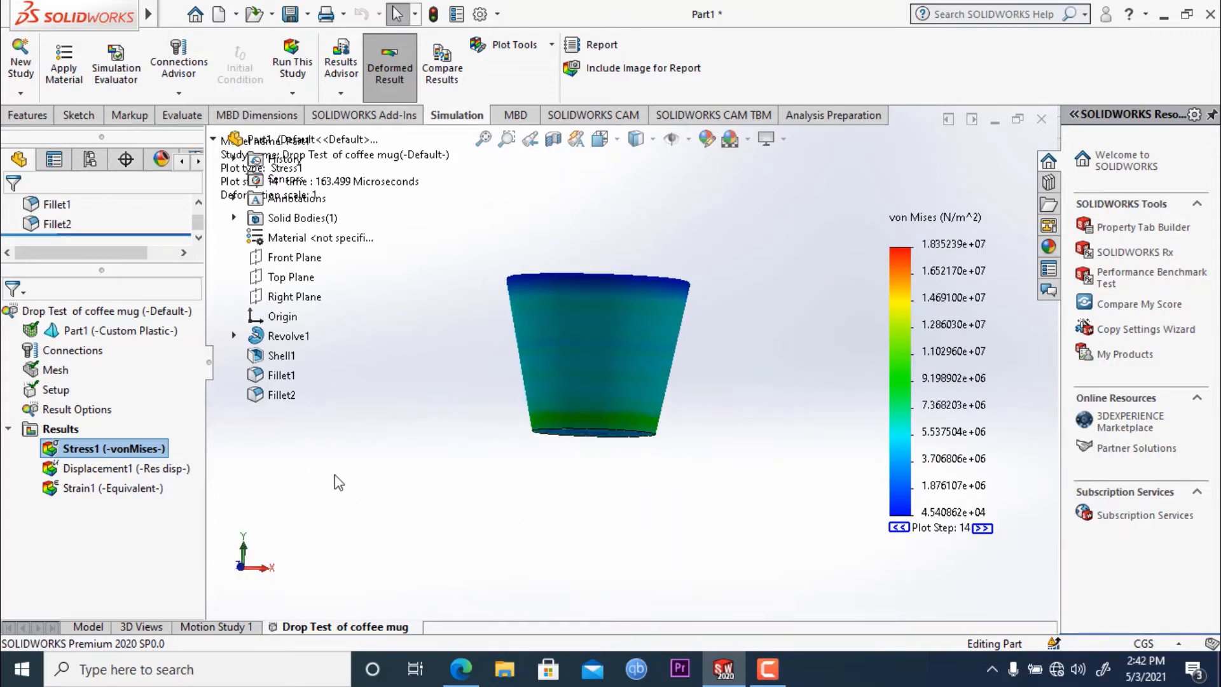
# - Animate the von Mises stress plot and slow the playback speed to 34
pyautogui.rightClick(115, 452)
pyautogui.click(163, 157)
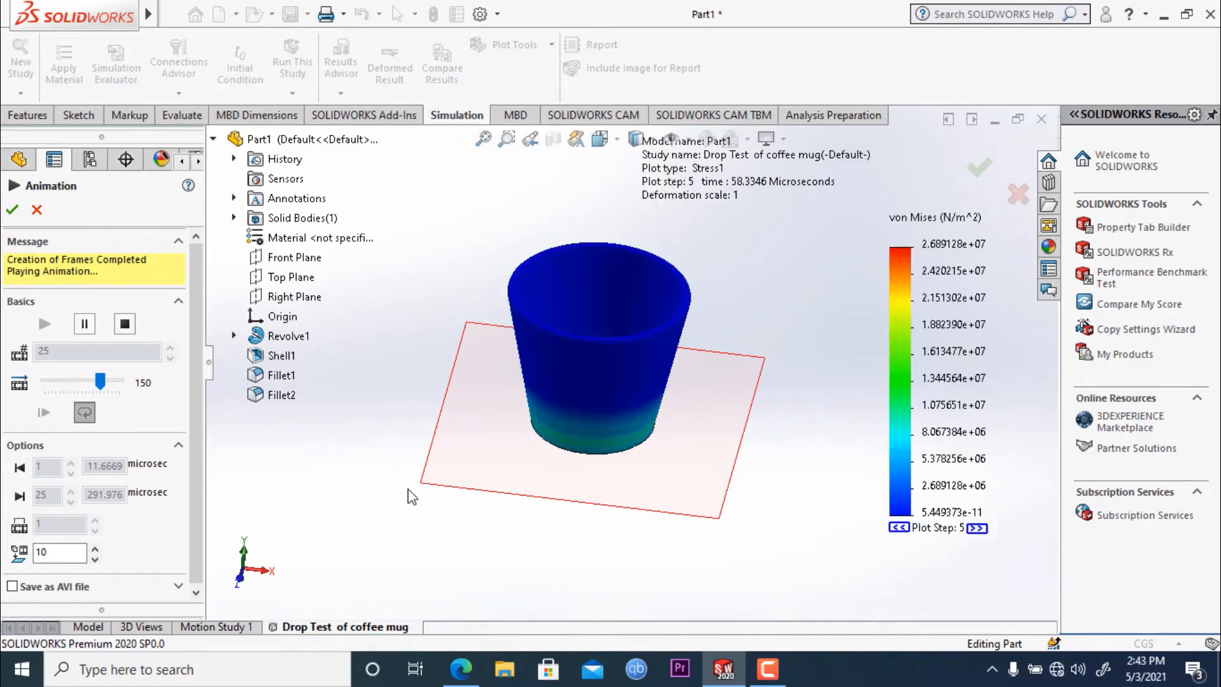
pyautogui.click(76, 381)
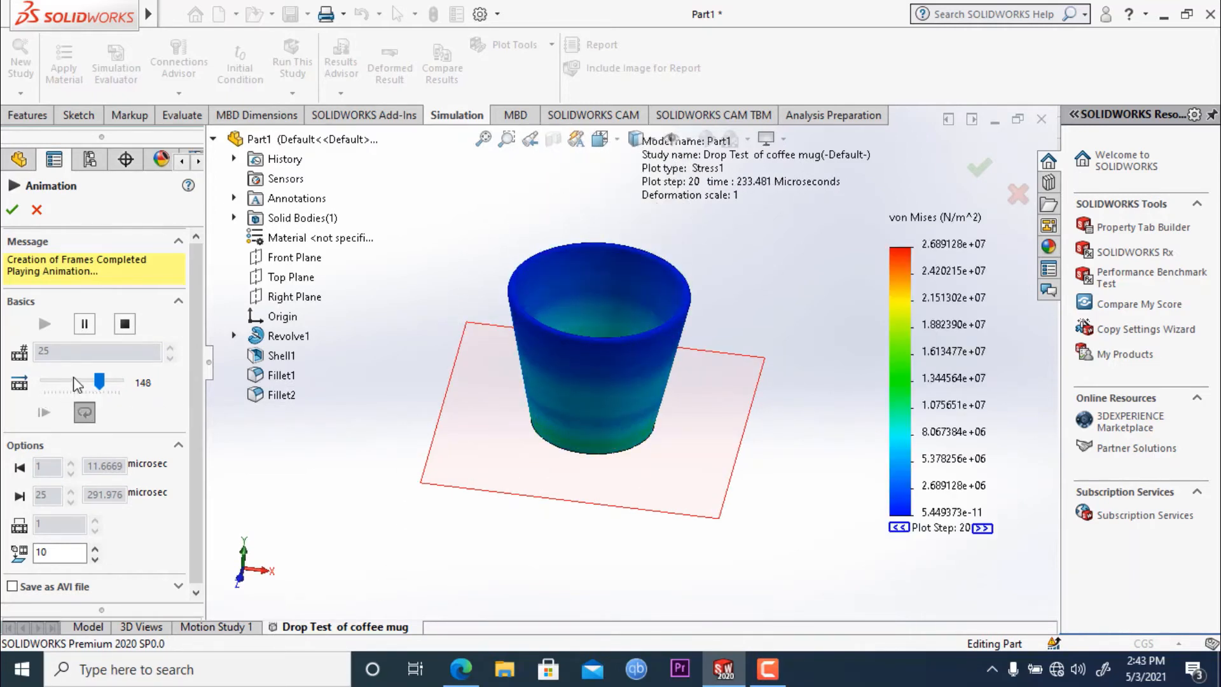
pyautogui.click(76, 384)
pyautogui.click(76, 384)
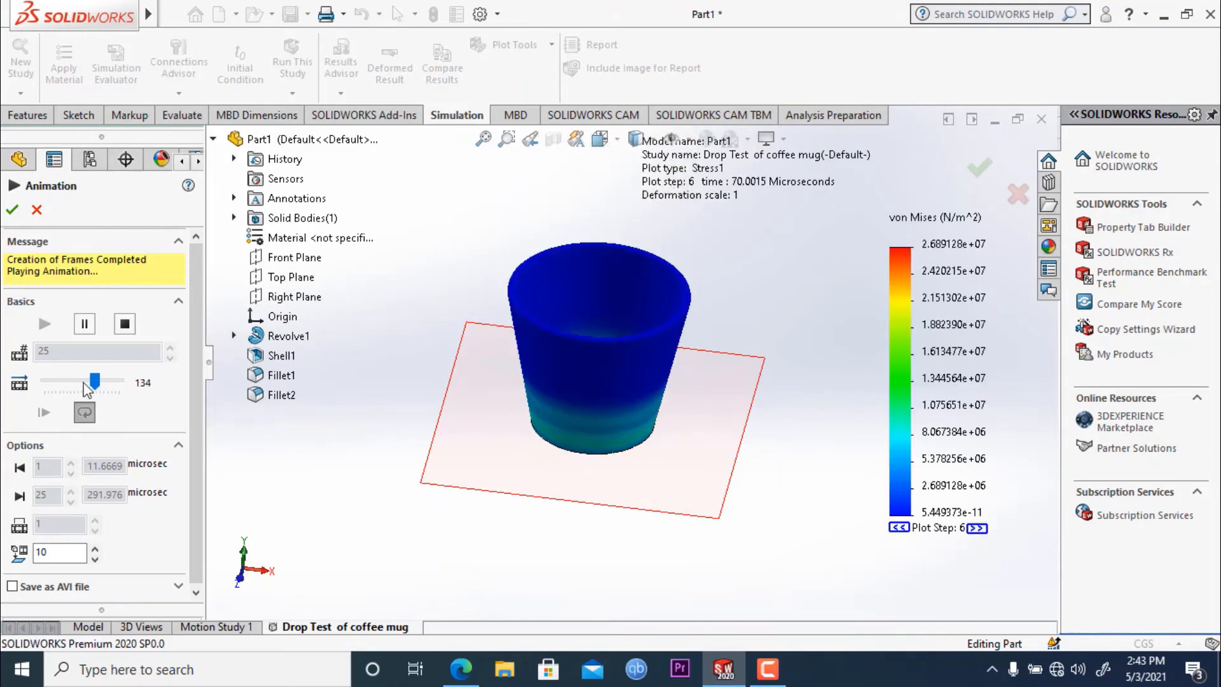
pyautogui.moveTo(94, 385); pyautogui.dragTo(57, 402)
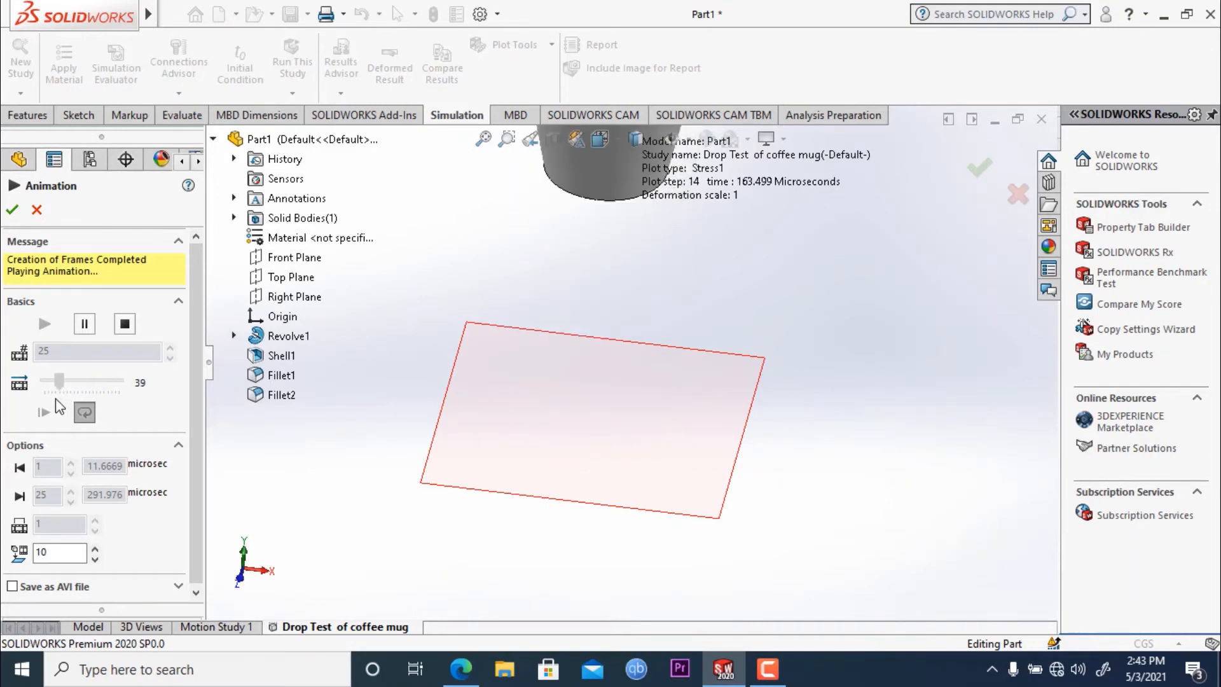
pyautogui.moveTo(359, 501); pyautogui.dragTo(362, 422, button='middle')
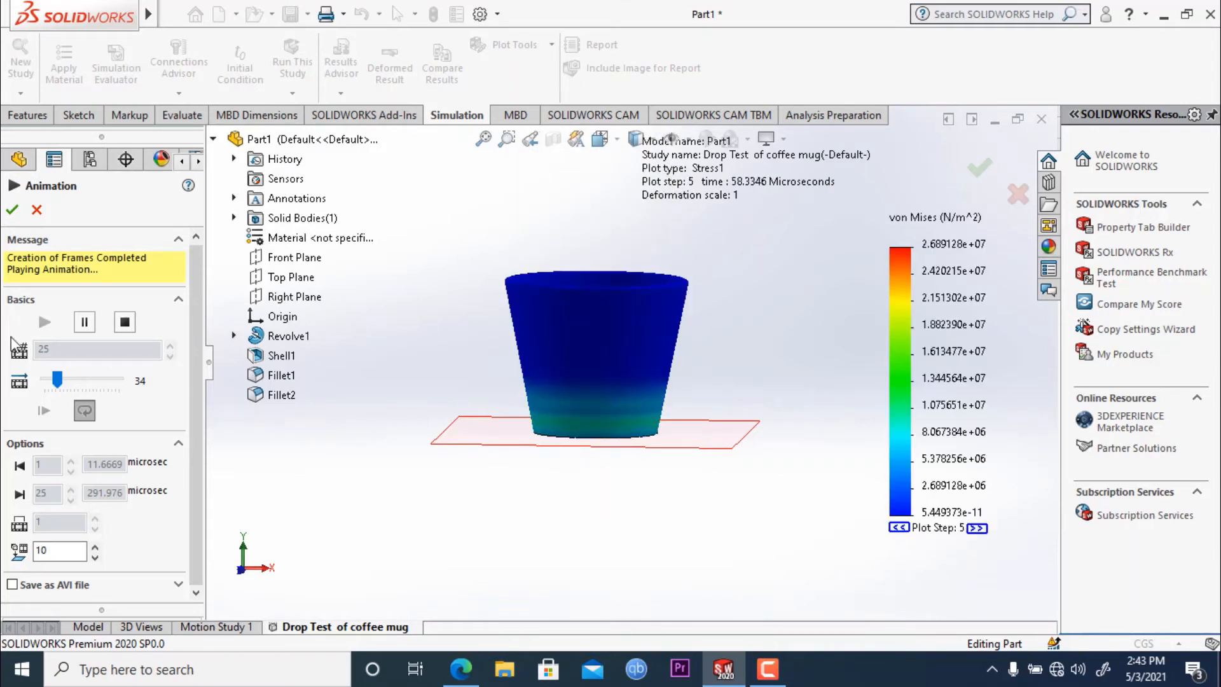
# - Pause the stress animation, examine the underside of the mug, and close the animation
pyautogui.click(84, 321)
pyautogui.moveTo(725, 509); pyautogui.dragTo(770, 466, button='middle')
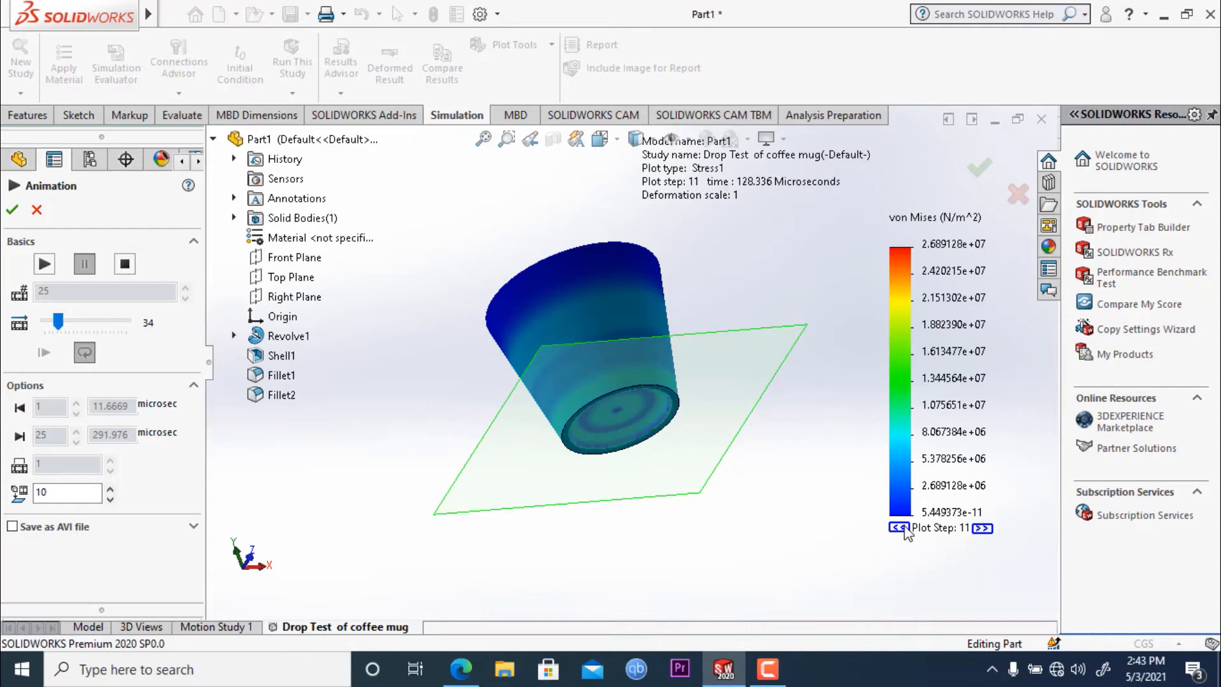
pyautogui.click(37, 210)
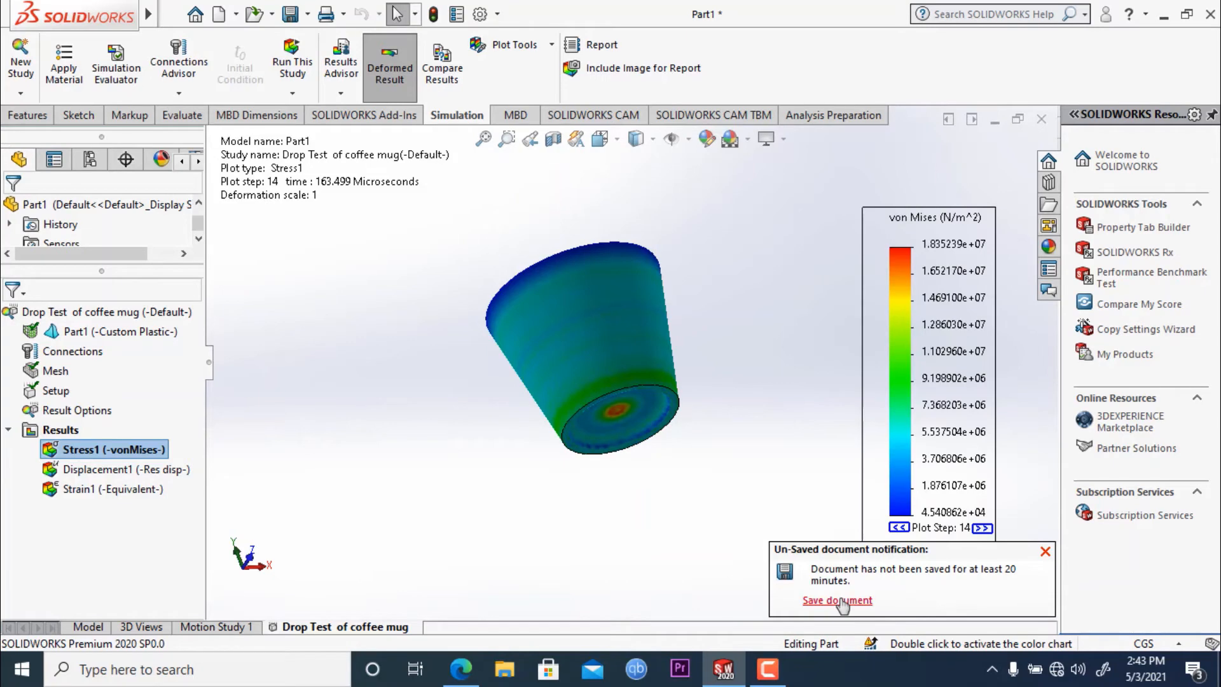
# - Save the part as "Drop test" in the fea folder and copy its simulation result files along with it
pyautogui.click(837, 601)
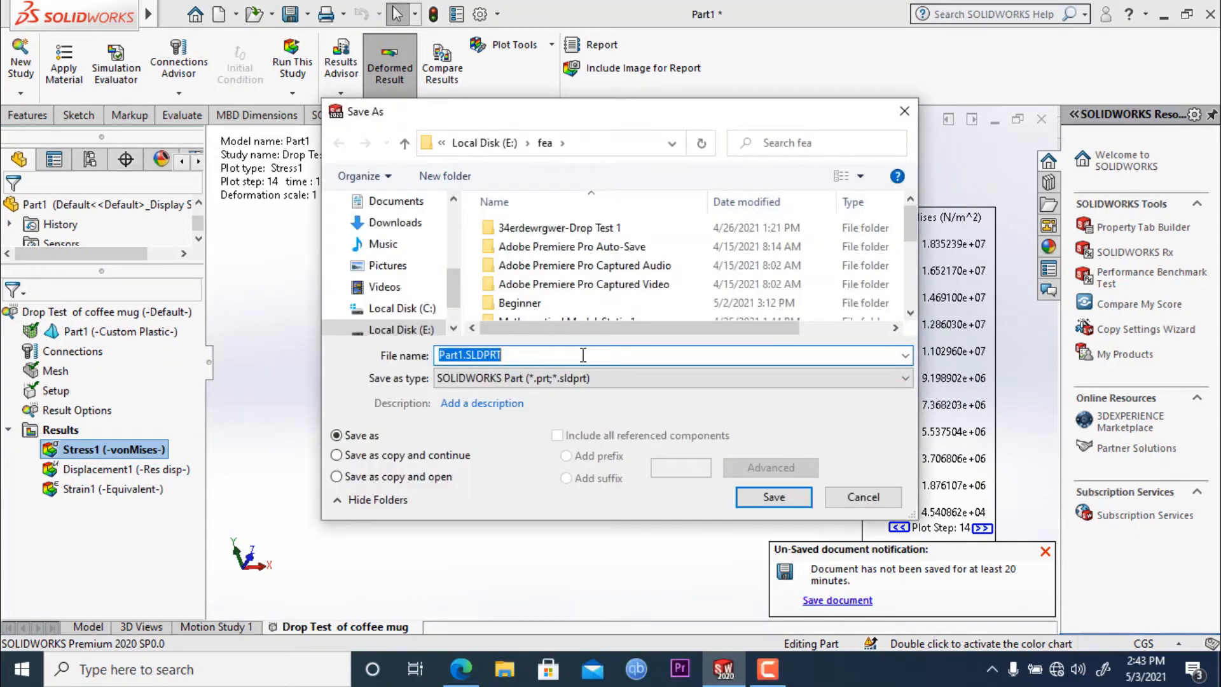
pyautogui.write('Drop test')
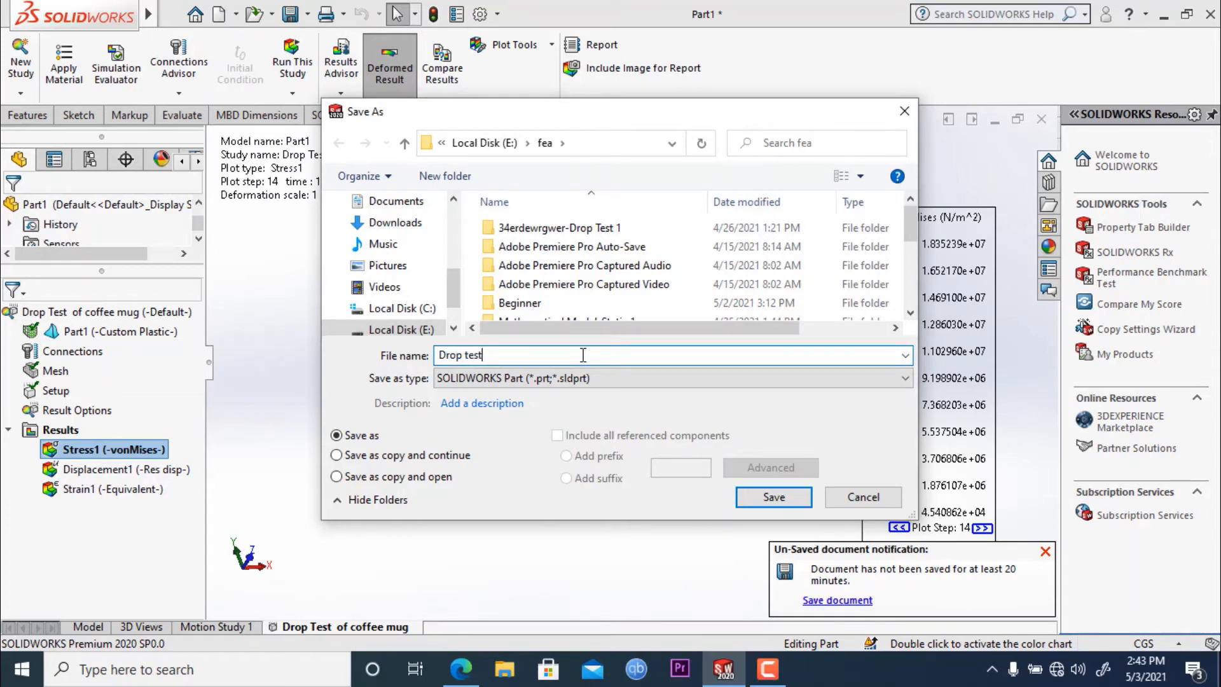
pyautogui.press('Return')
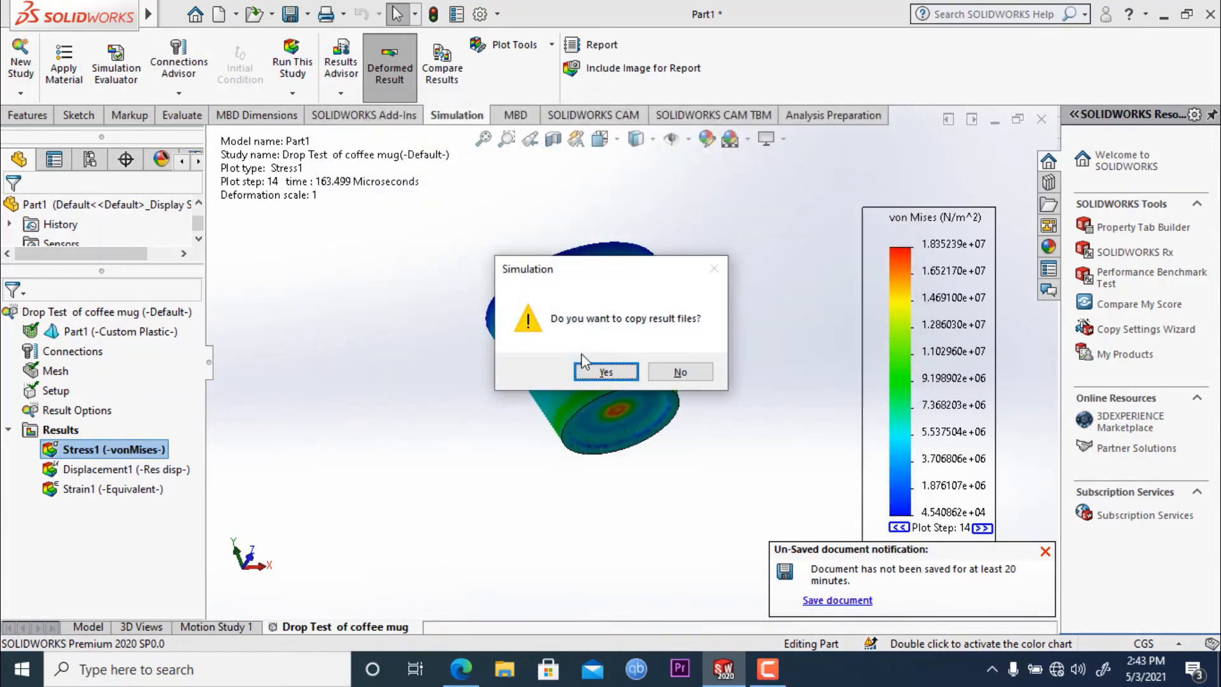
pyautogui.click(607, 370)
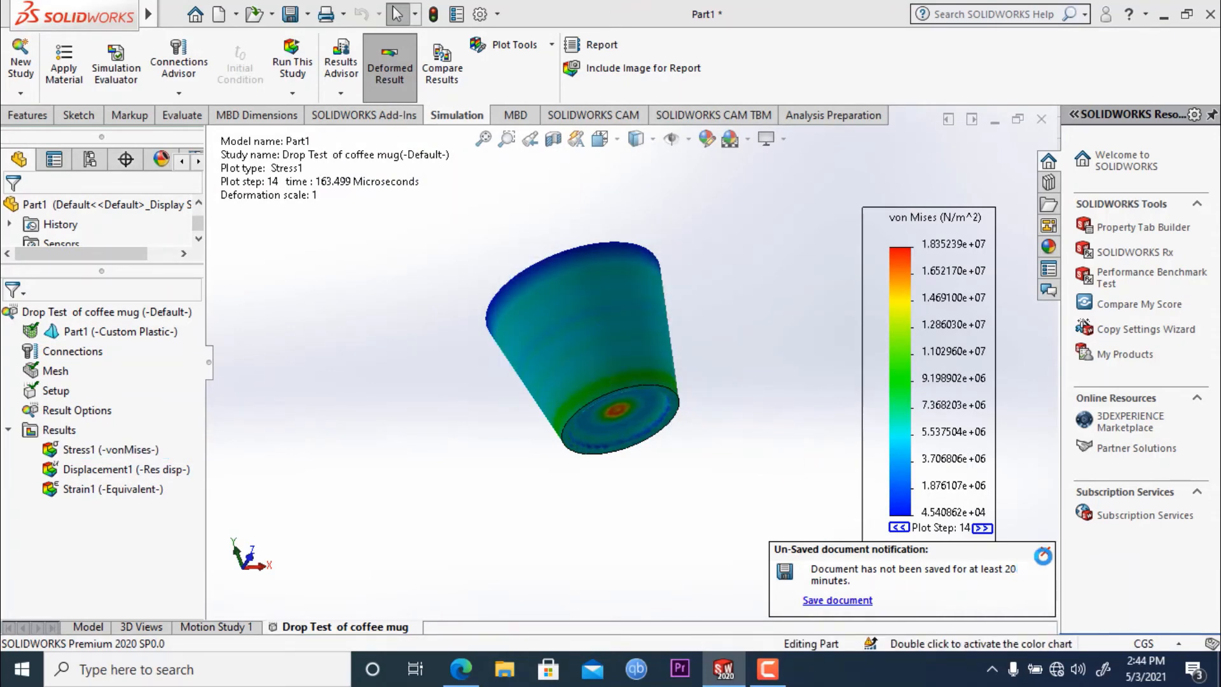
# - Step the von Mises stress plot back to plot step 11, leaving the stress plot settings without changes
pyautogui.click(898, 527)
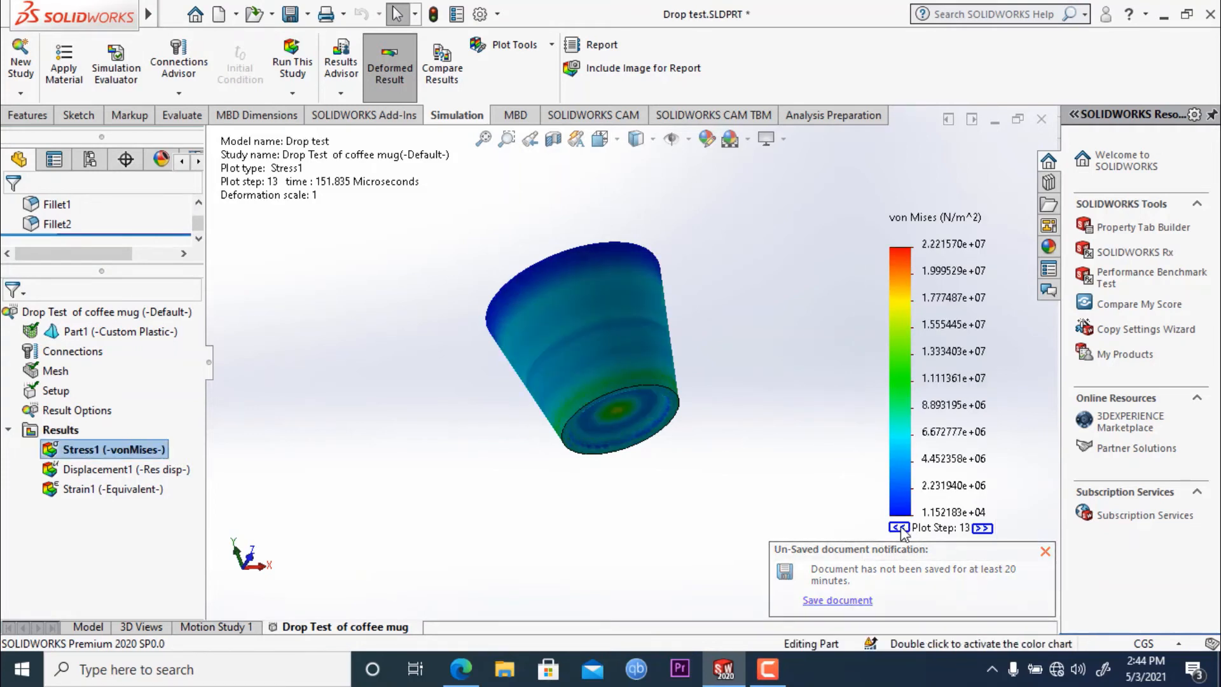
pyautogui.click(899, 527)
pyautogui.click(899, 527)
pyautogui.click(901, 528)
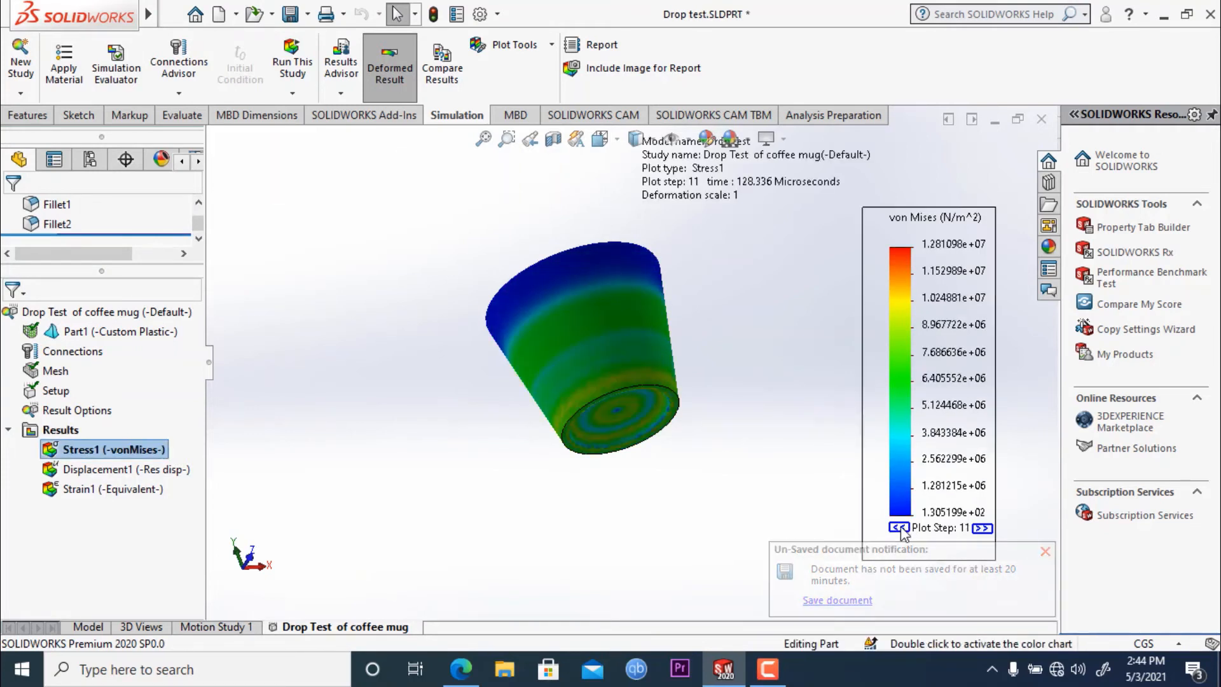
pyautogui.doubleClick(901, 529)
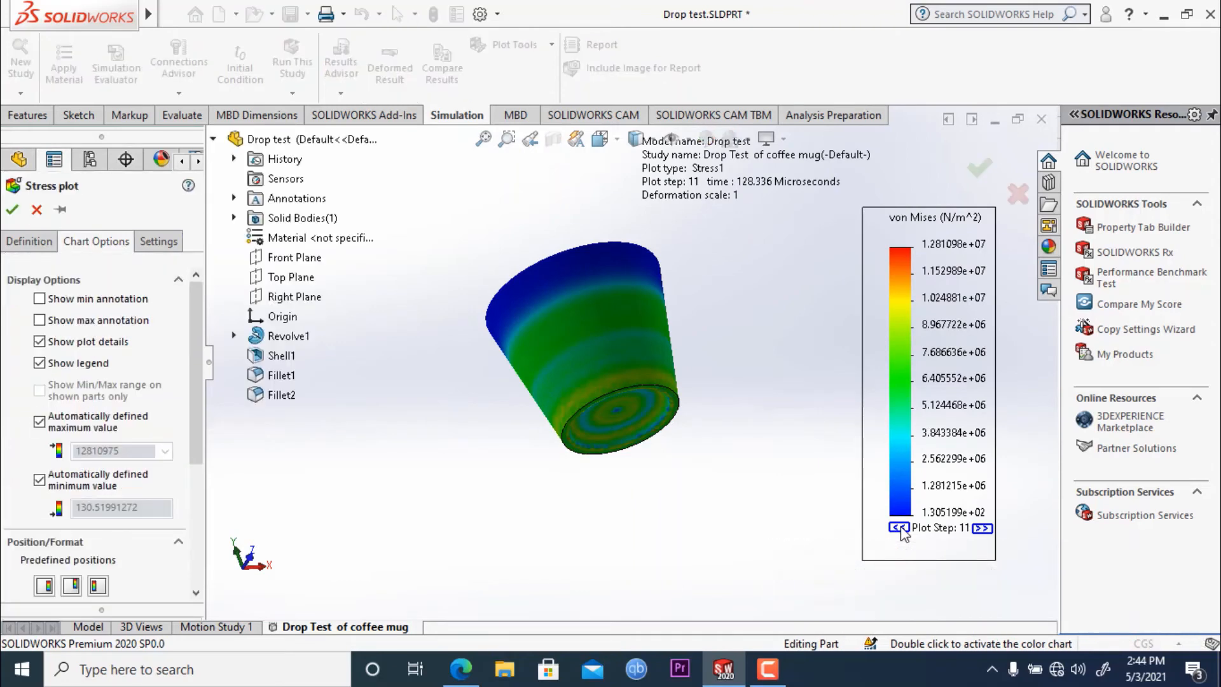
pyautogui.click(39, 214)
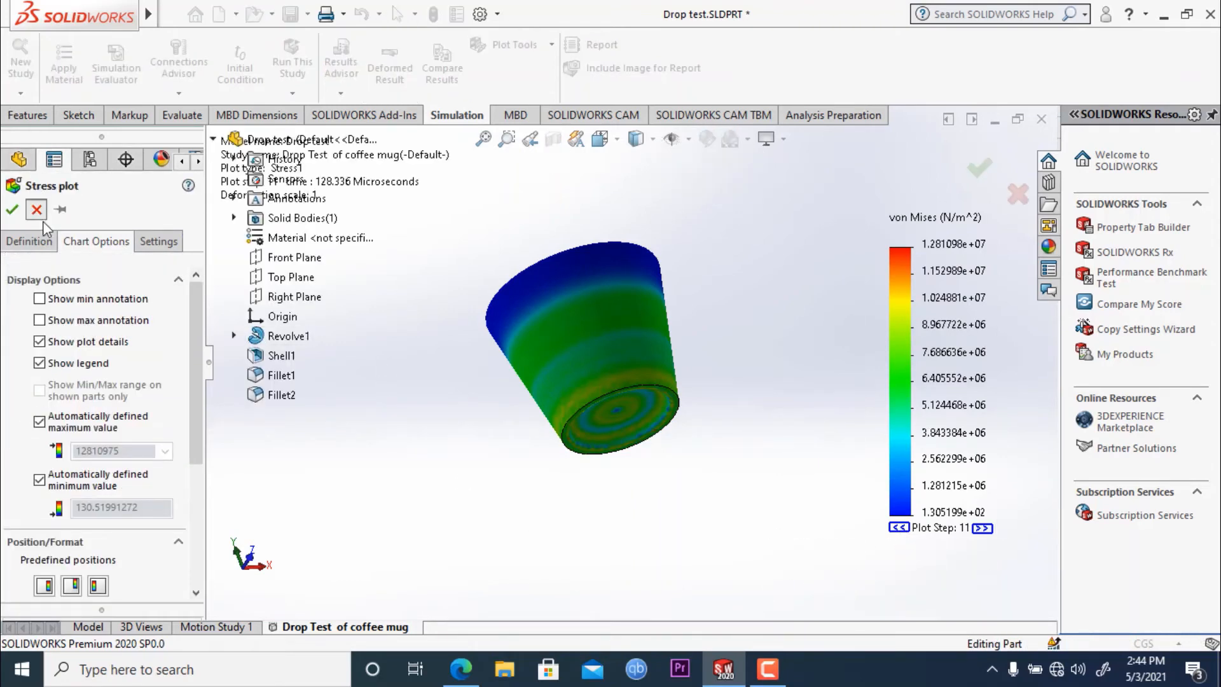
# - Step the von Mises stress plot further back to plot step 1, following the stress distribution on the mug
pyautogui.click(898, 528)
pyautogui.click(898, 527)
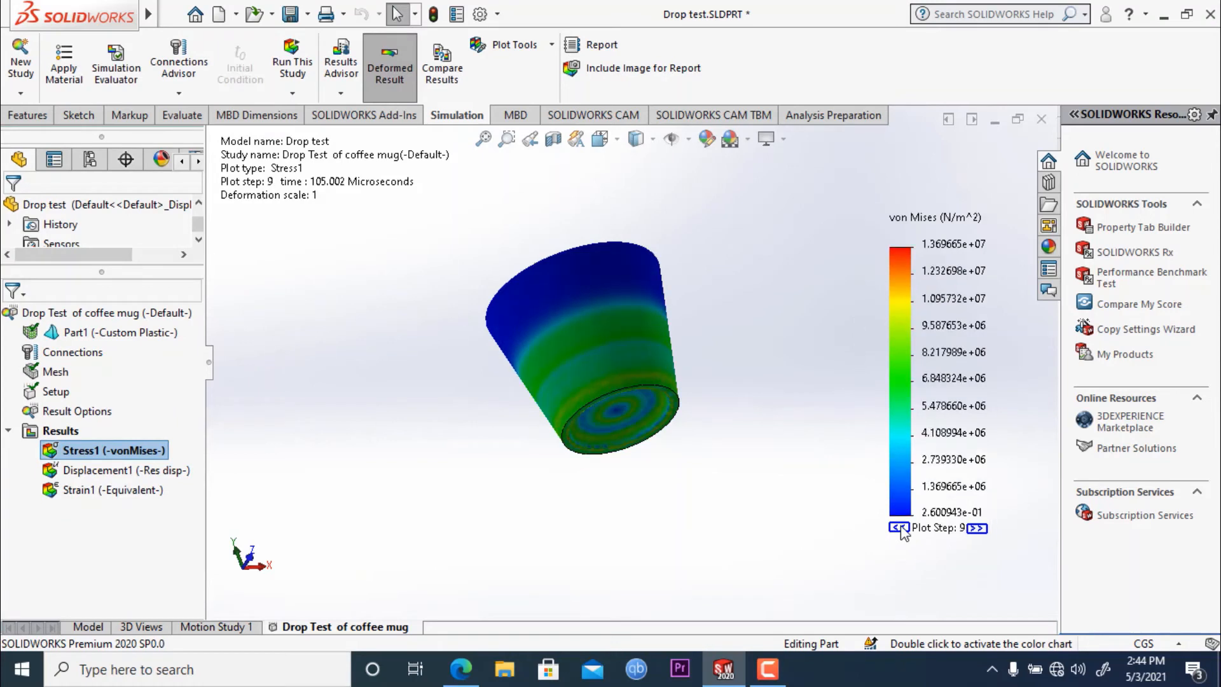
pyautogui.click(898, 528)
pyautogui.click(898, 527)
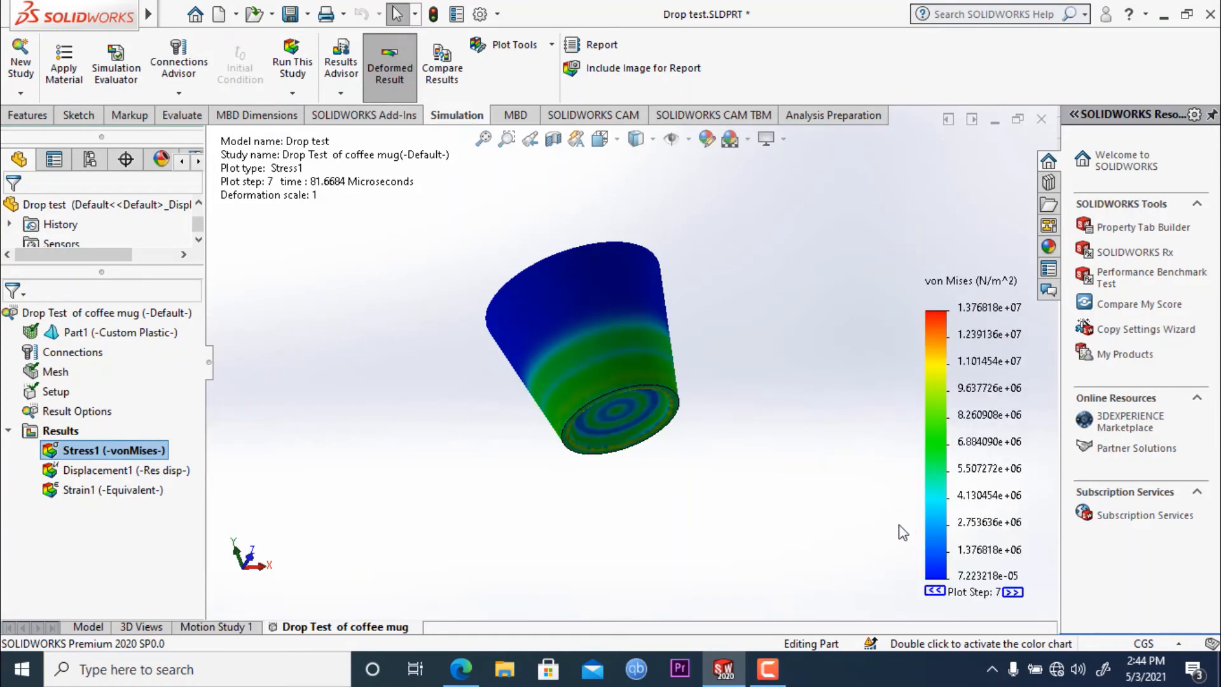
pyautogui.click(933, 591)
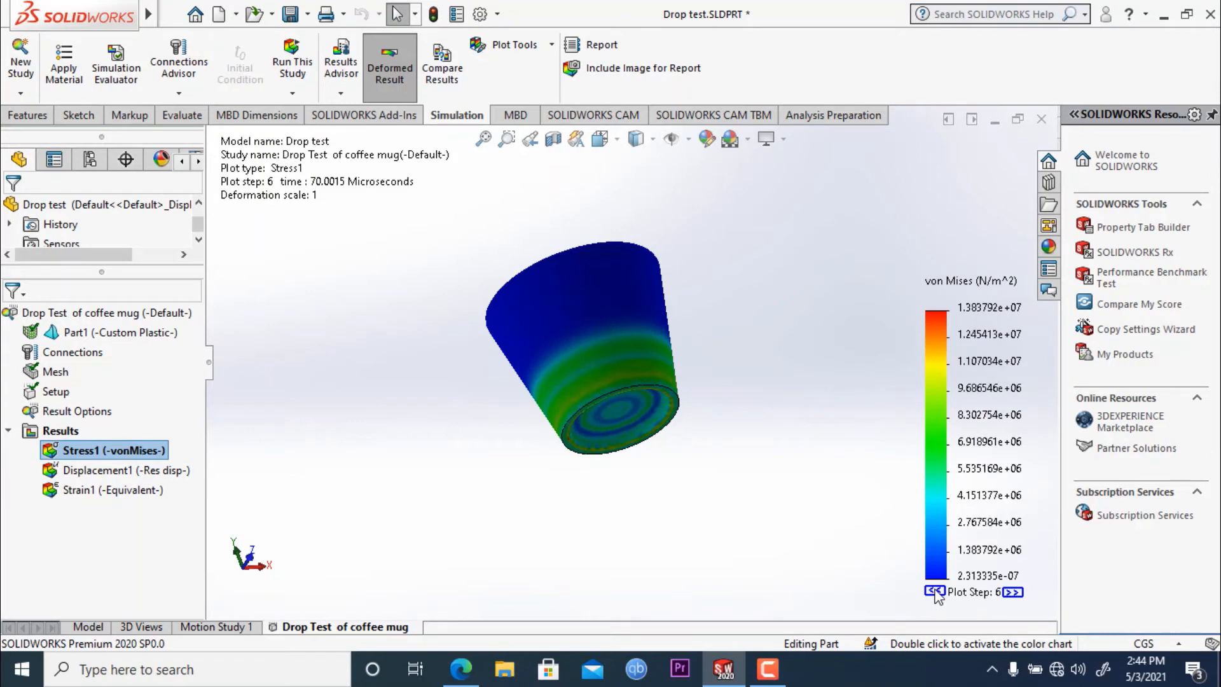
pyautogui.click(934, 591)
pyautogui.click(934, 592)
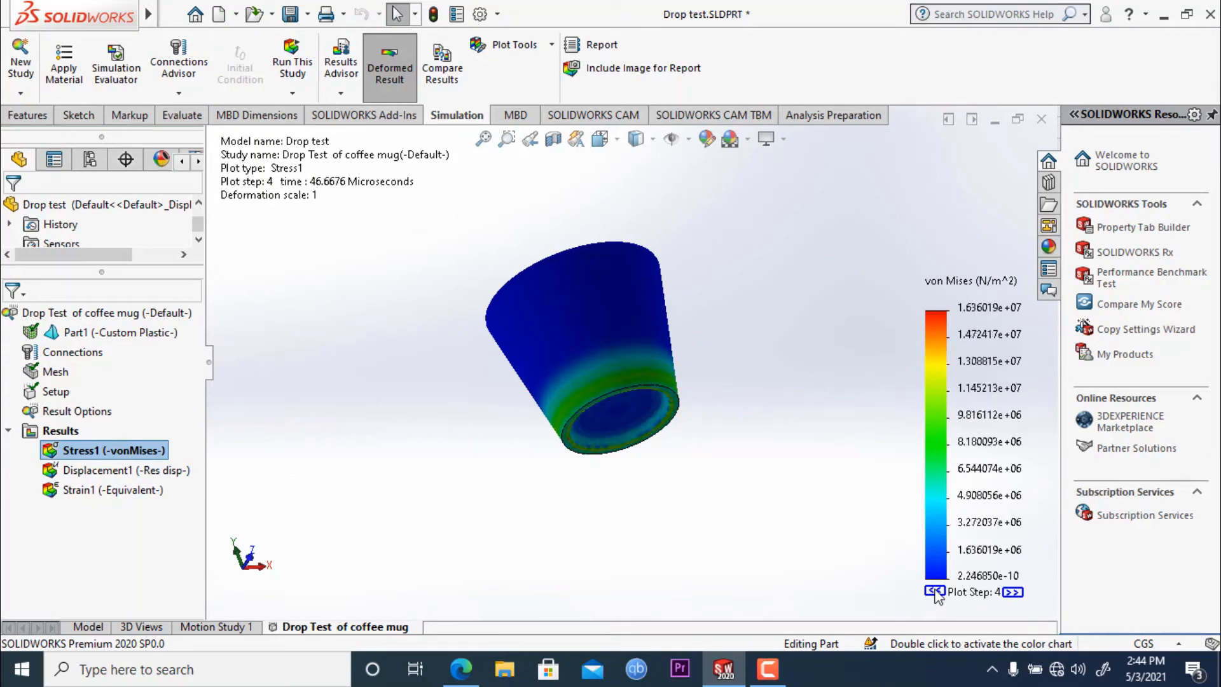
pyautogui.click(934, 591)
pyautogui.click(934, 591)
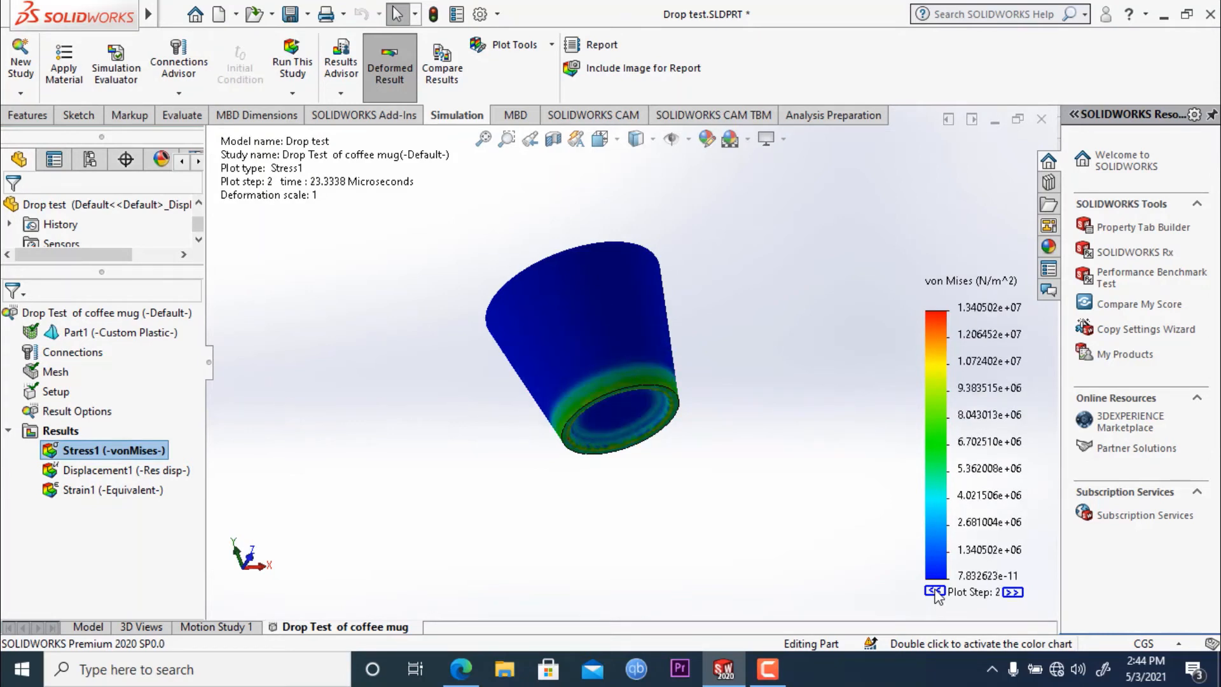
pyautogui.click(934, 591)
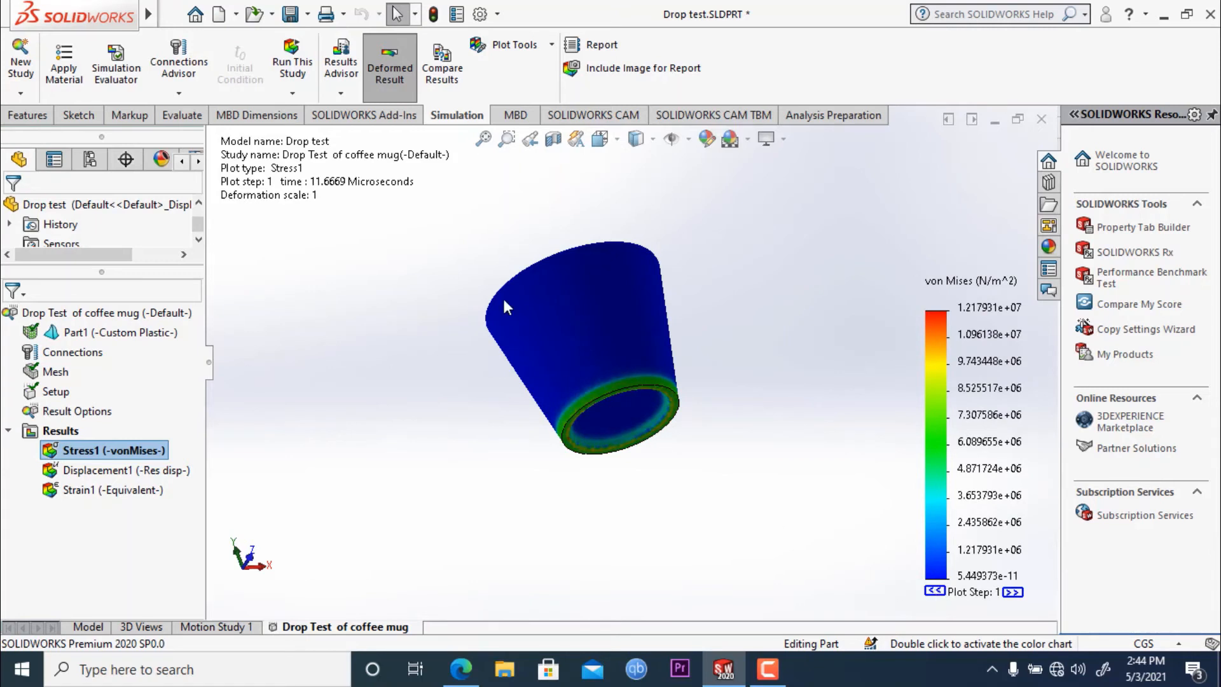
# - Examine the von Mises stress around the mug's bottom rim at plot step 1
pyautogui.moveTo(697, 482); pyautogui.dragTo(740, 387, button='middle')
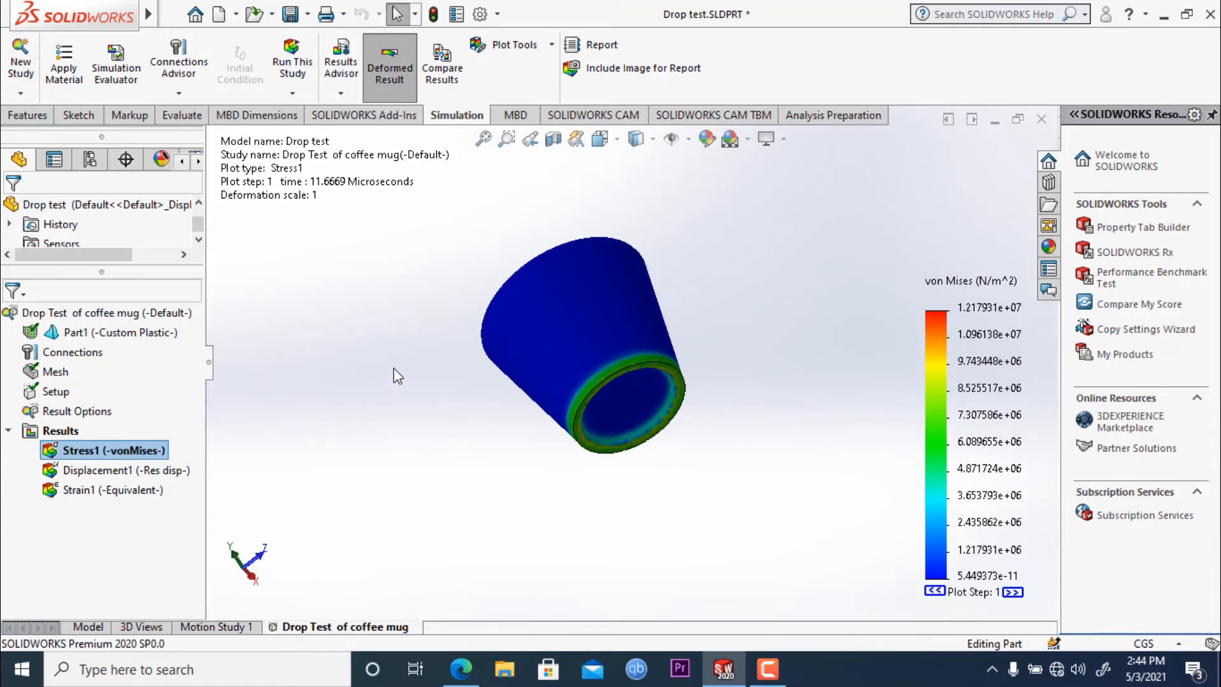
pyautogui.moveTo(700, 295); pyautogui.dragTo(707, 328, button='middle')
pyautogui.scroll(-6, 658, 376)
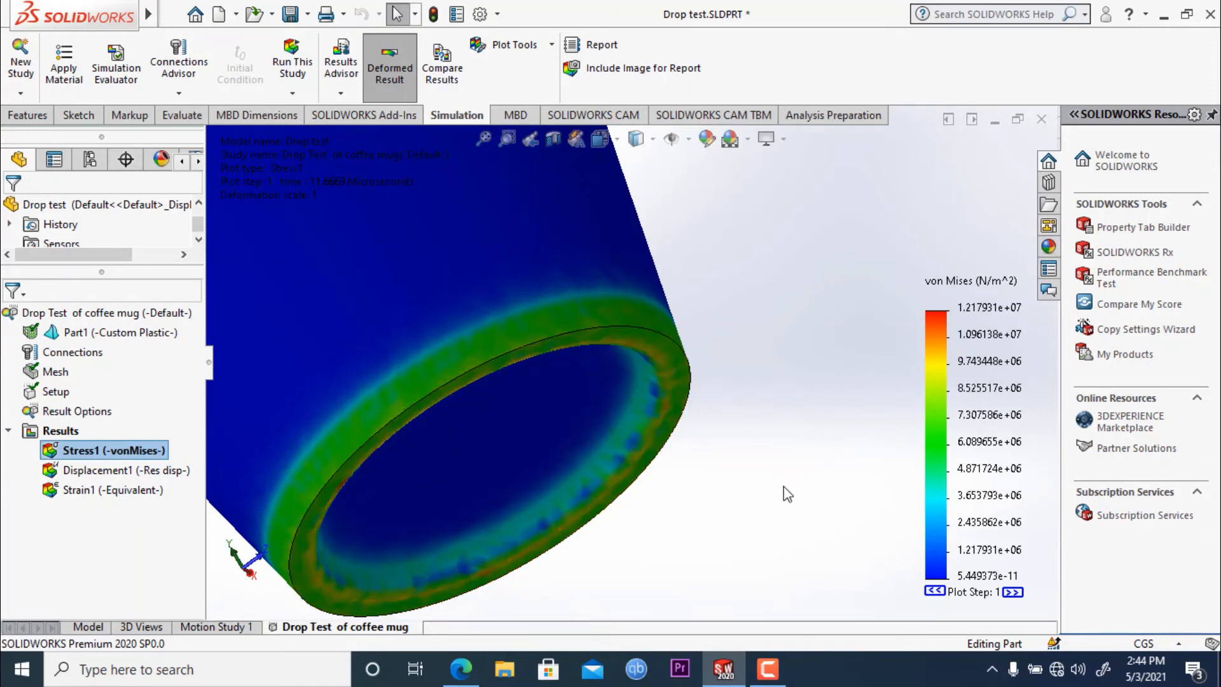
# - Reposition the von Mises color legend in the empty space beside the mug
pyautogui.click(951, 360)
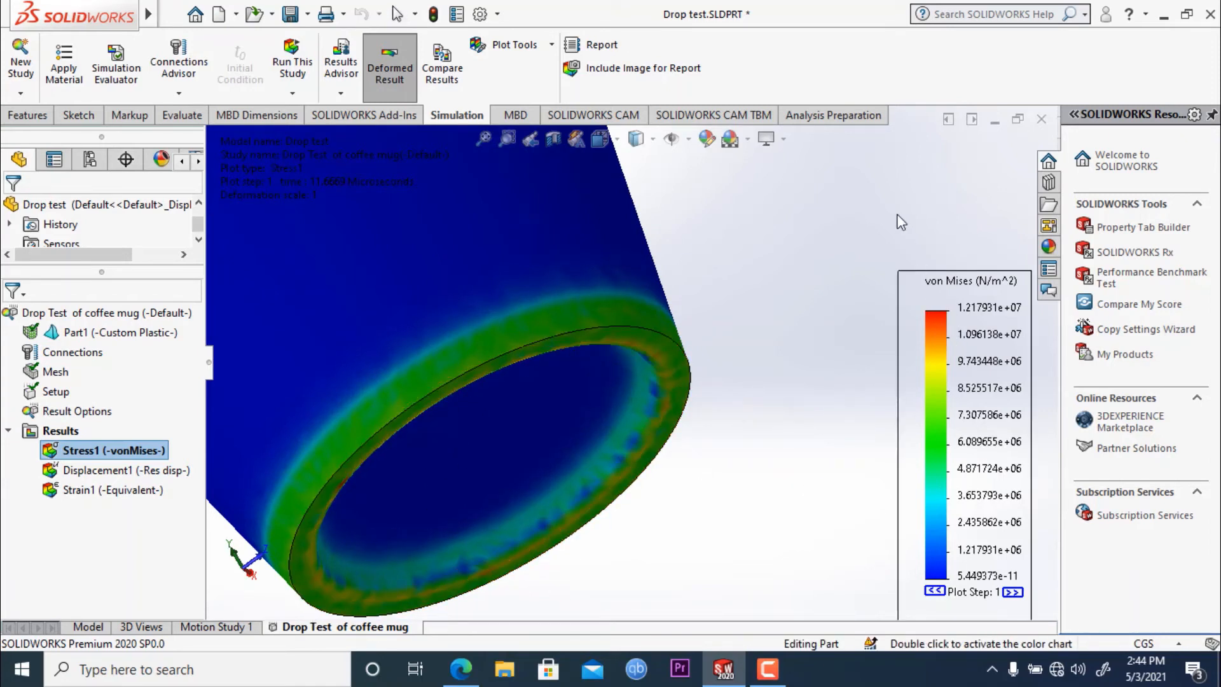
pyautogui.moveTo(954, 385); pyautogui.dragTo(890, 249)
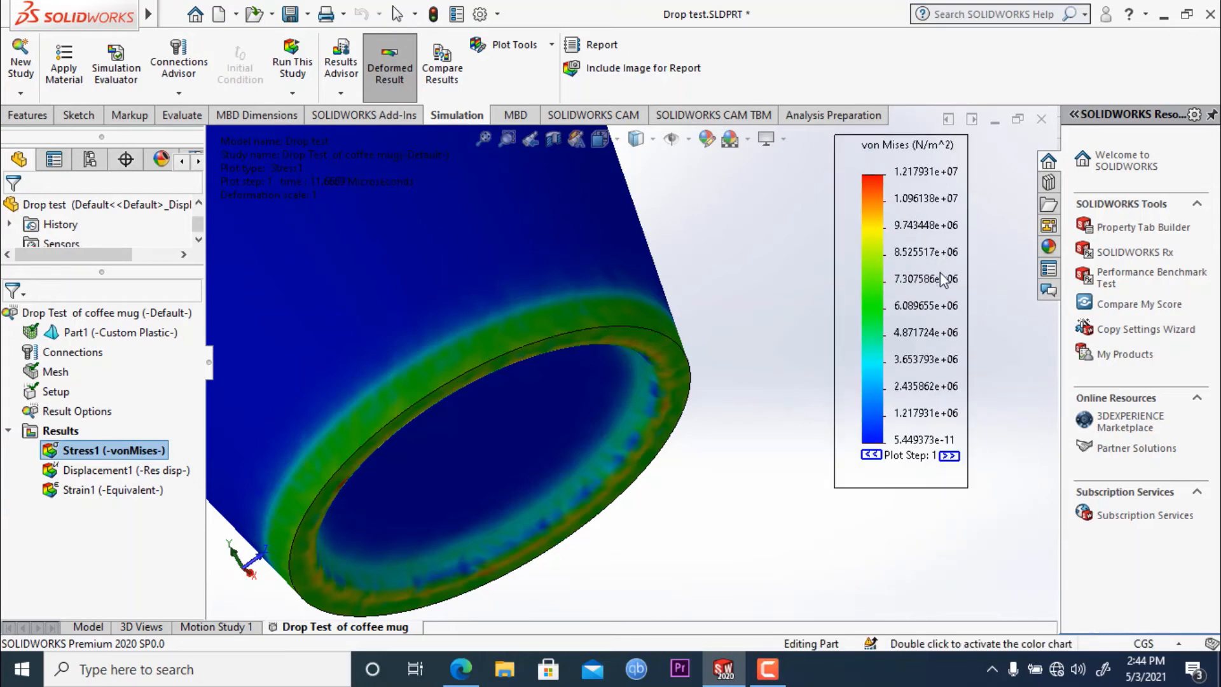
pyautogui.moveTo(944, 280); pyautogui.dragTo(974, 350)
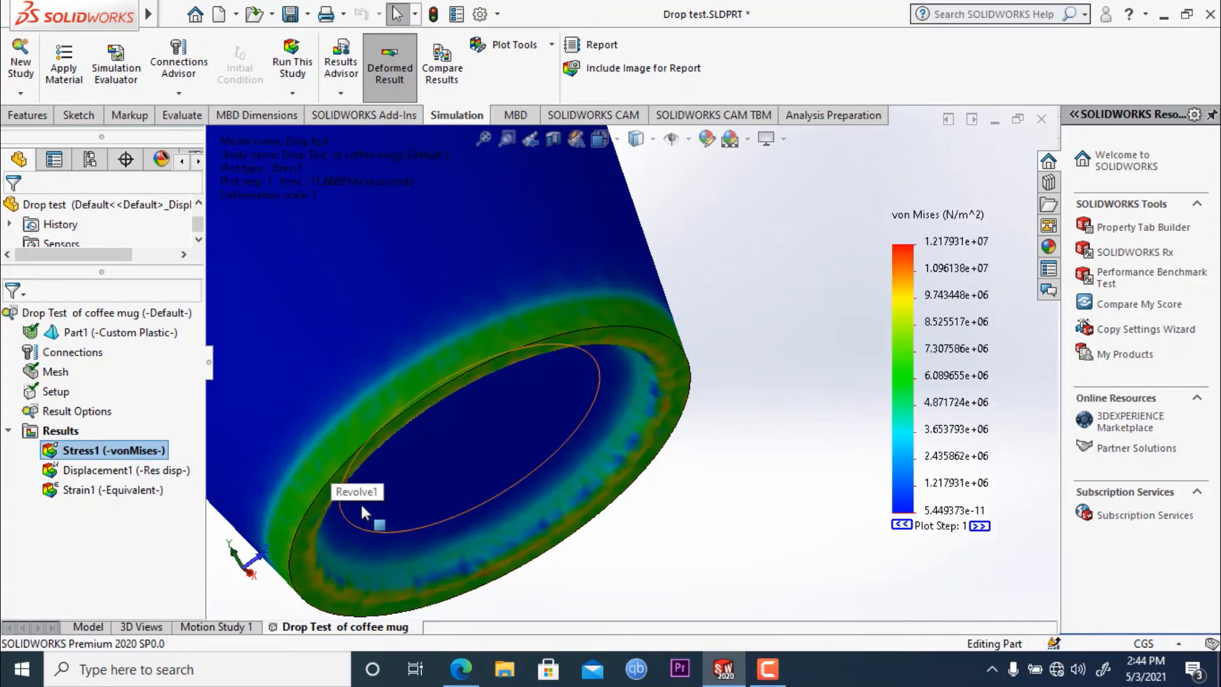
# - Inspect the stress concentration along the mug's bottom edge up close, facing the underside of the mug
pyautogui.moveTo(361, 506); pyautogui.dragTo(297, 410, button='middle')
pyautogui.scroll(-3, 316, 420)
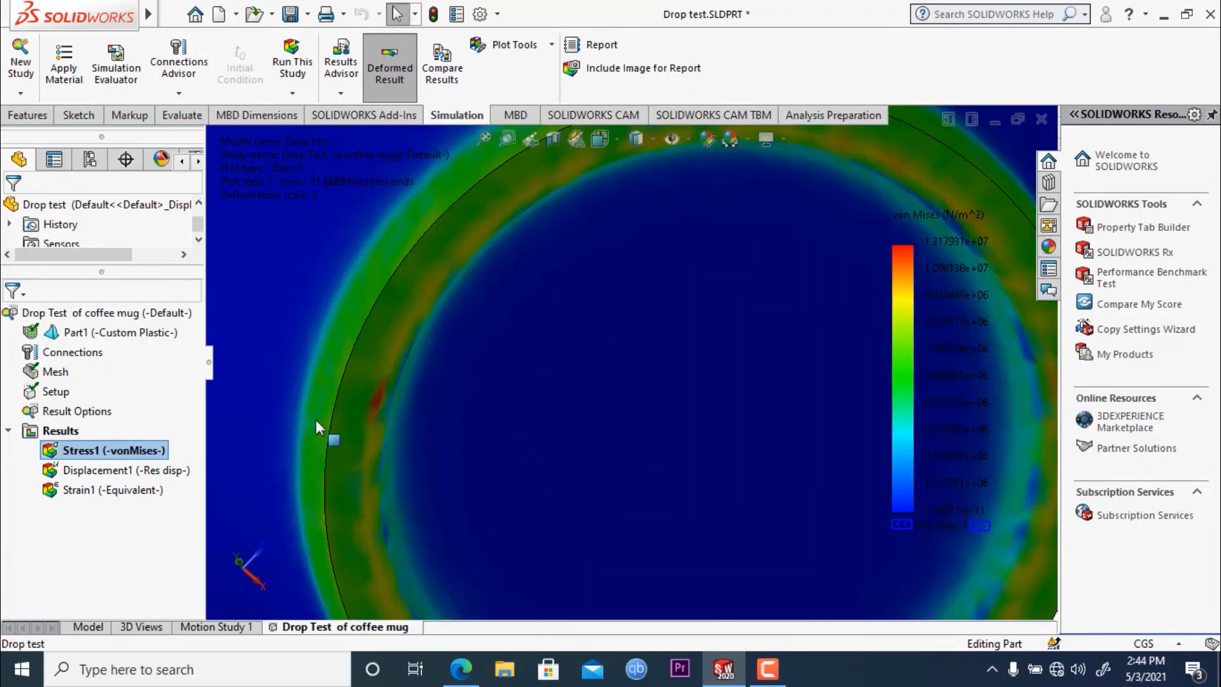
pyautogui.scroll(-2, 346, 413)
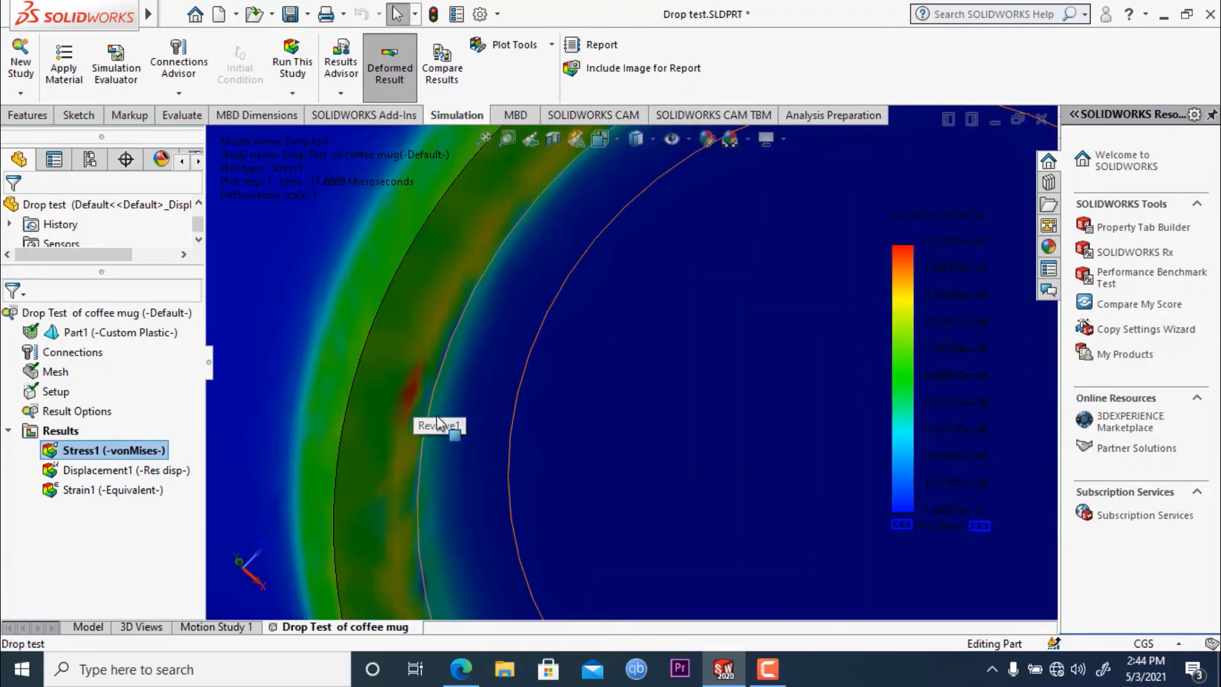
pyautogui.scroll(5, 438, 422)
pyautogui.scroll(1, 617, 445)
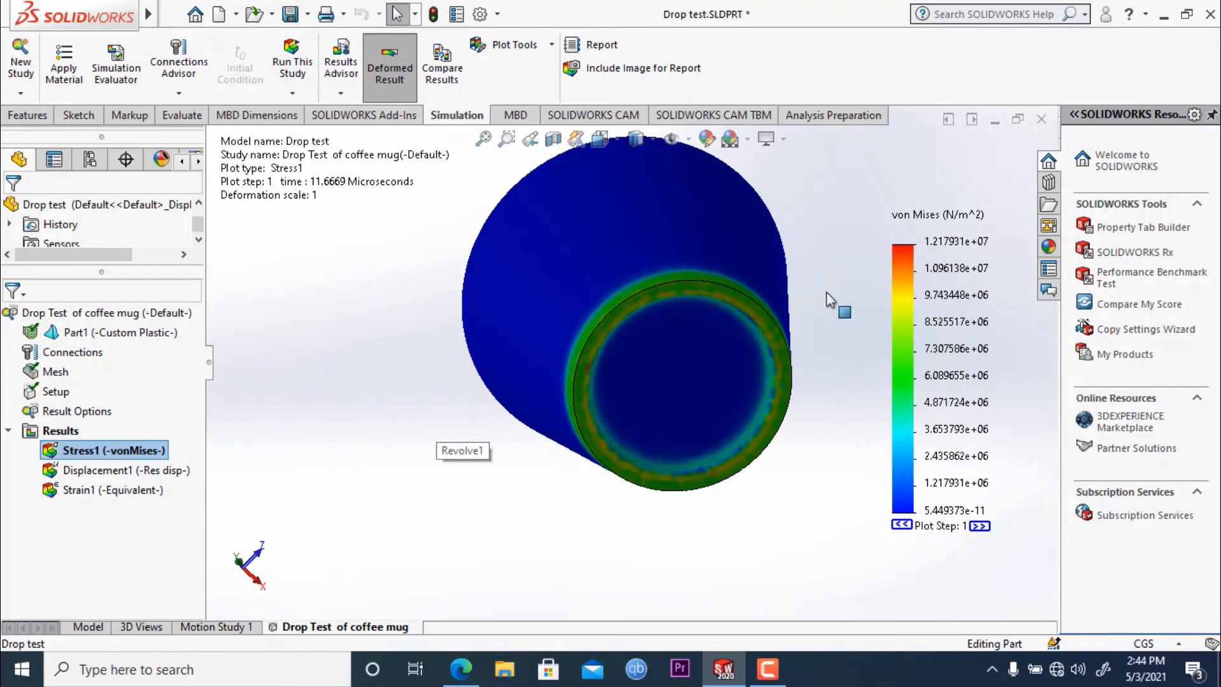
# - Advance the von Mises stress plot to plot step 3 and dismiss the stress plot settings
pyautogui.click(980, 526)
pyautogui.click(980, 526)
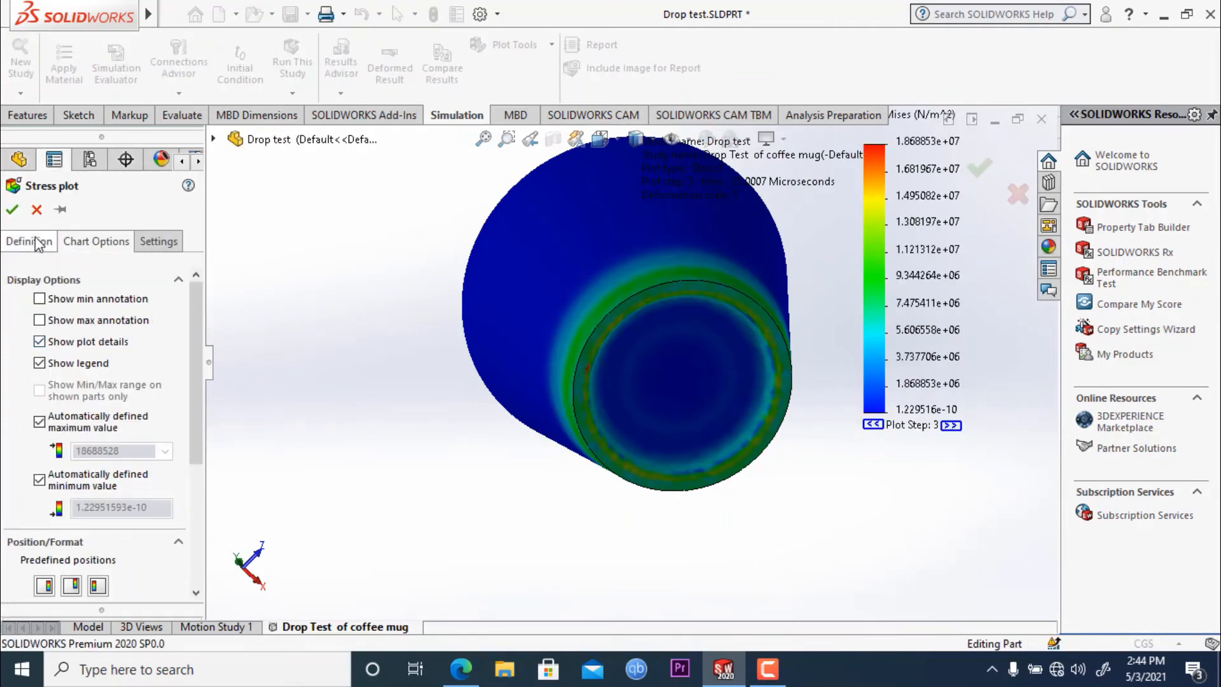
pyautogui.click(36, 209)
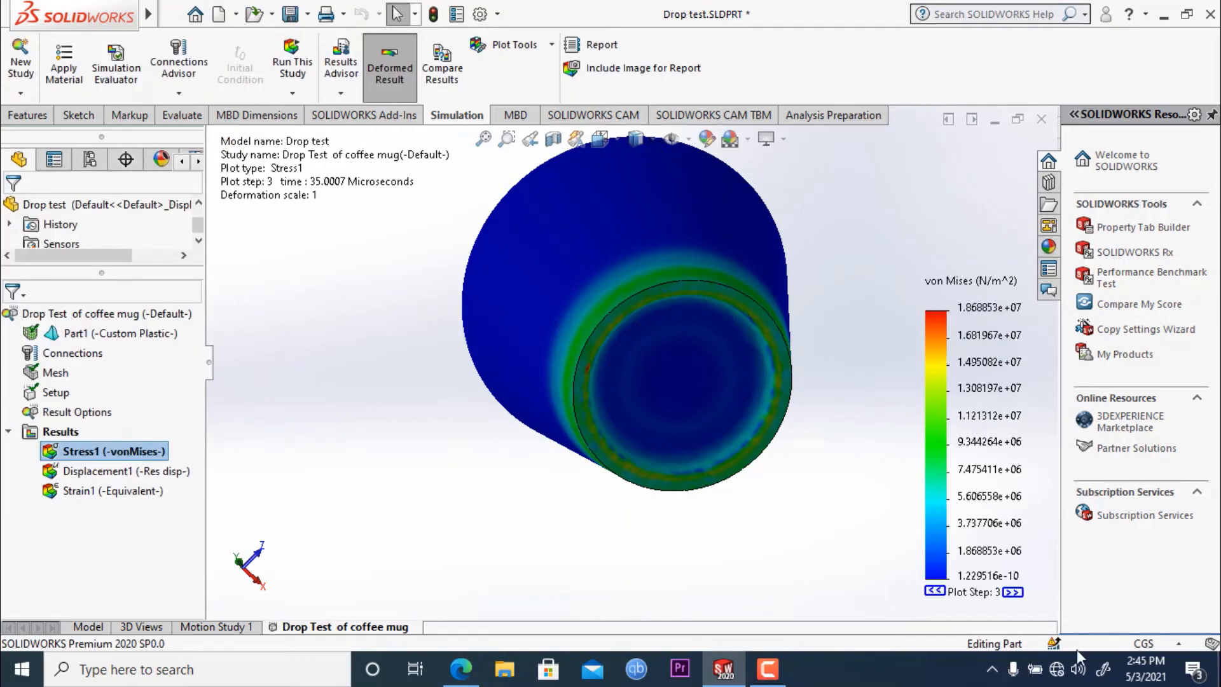
# - Advance the von Mises stress plot one step at a time to plot step 12, examining the stress on the mug's underside
pyautogui.click(1013, 593)
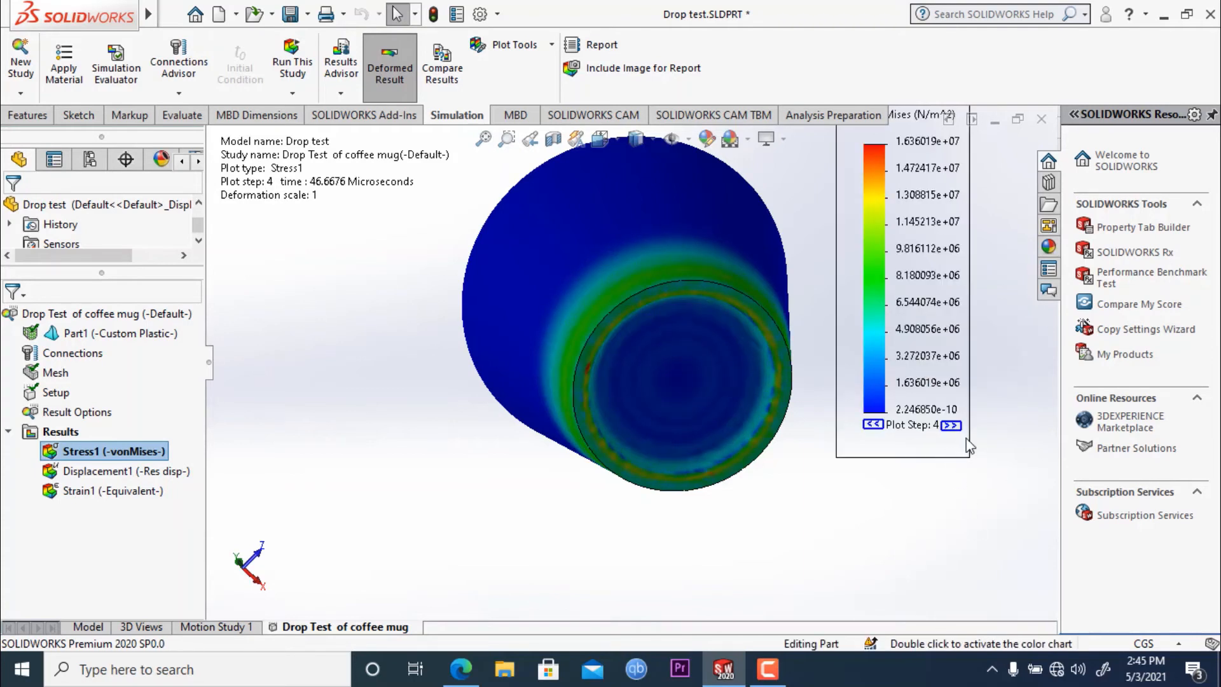
pyautogui.click(951, 425)
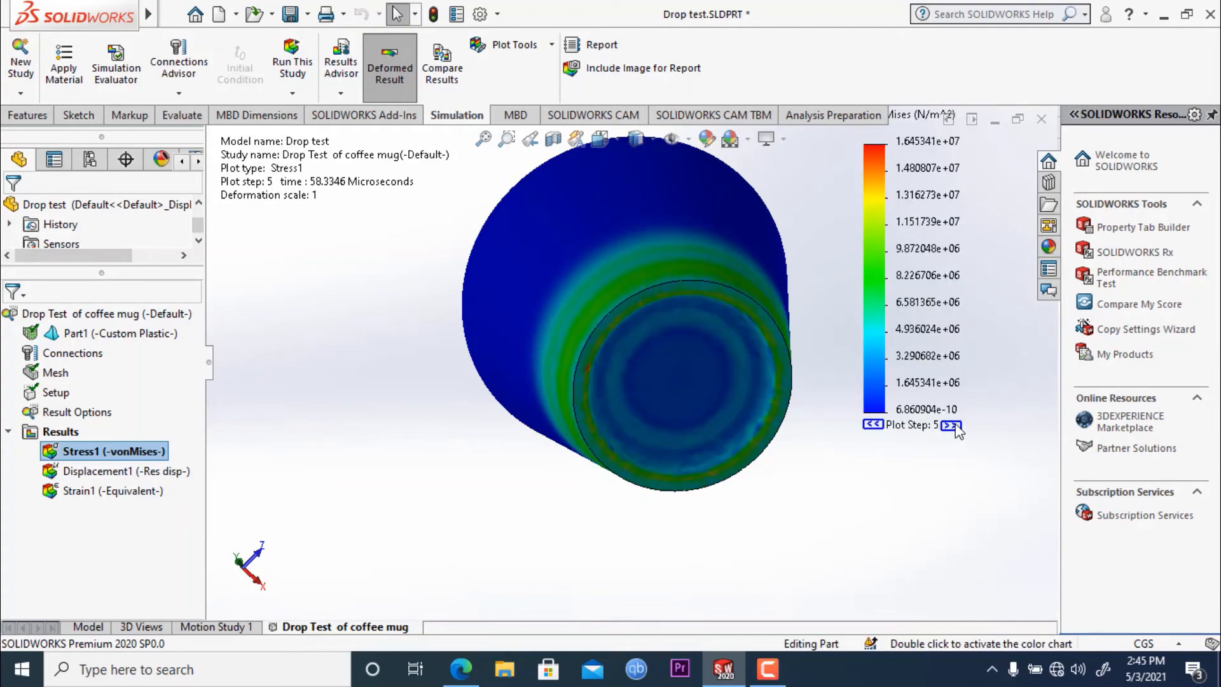
pyautogui.click(951, 425)
pyautogui.click(951, 426)
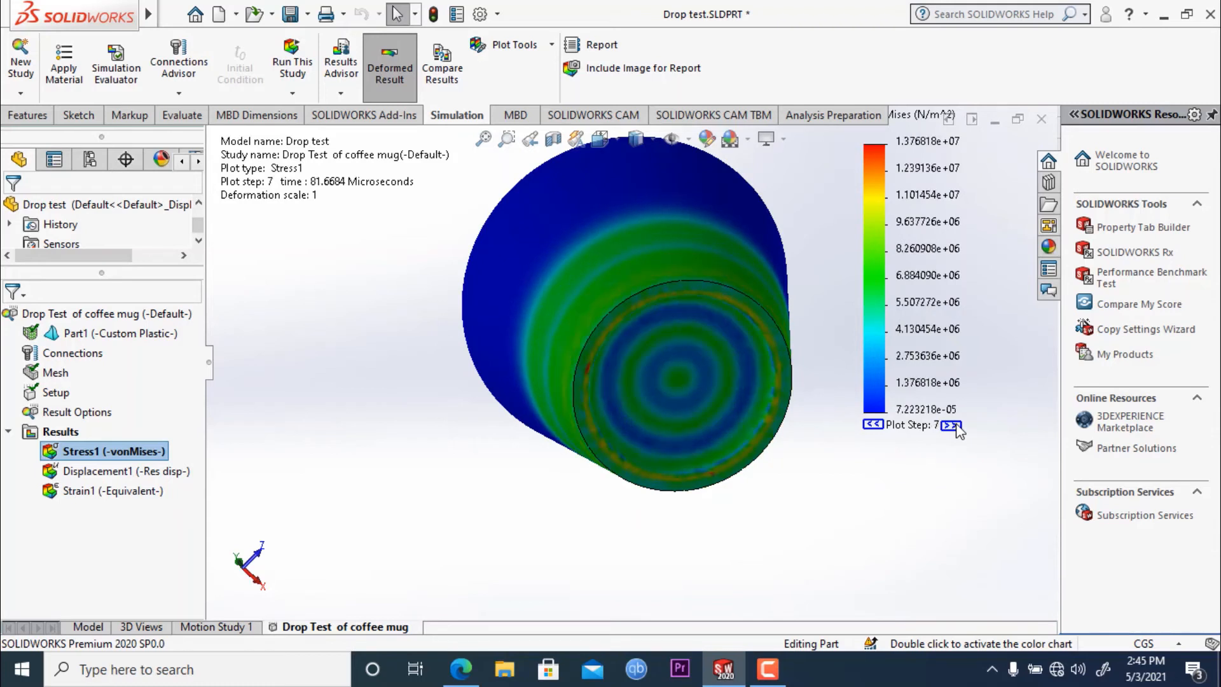
pyautogui.click(951, 426)
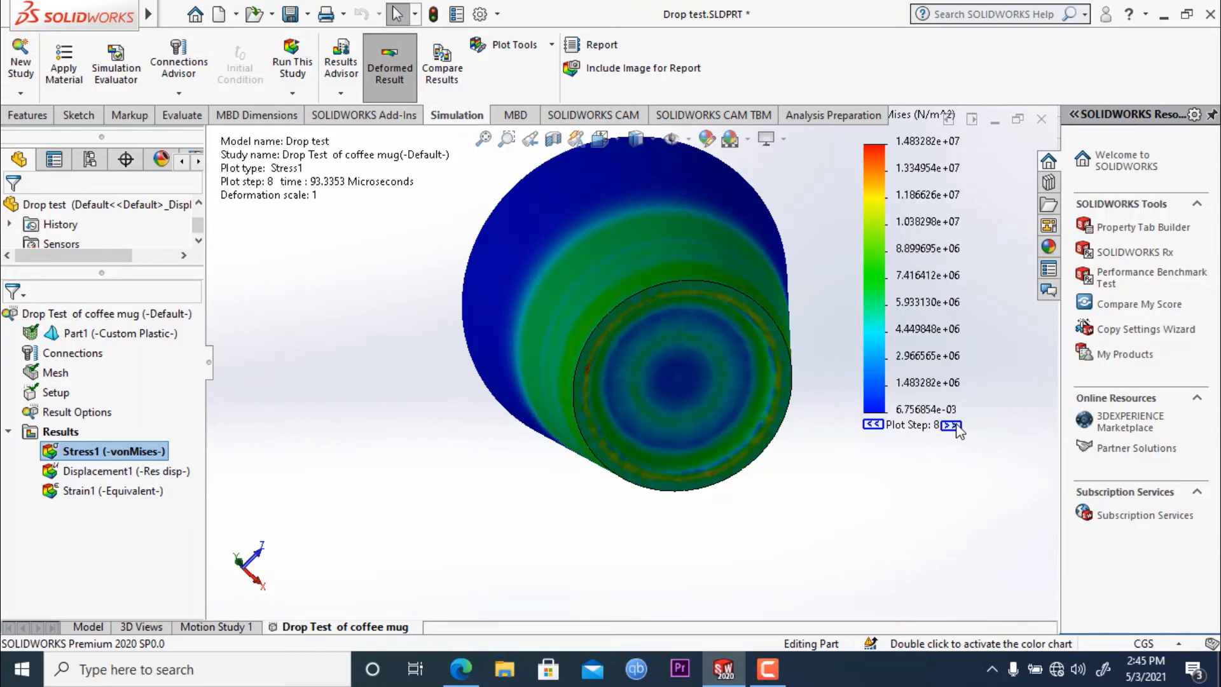
pyautogui.click(951, 425)
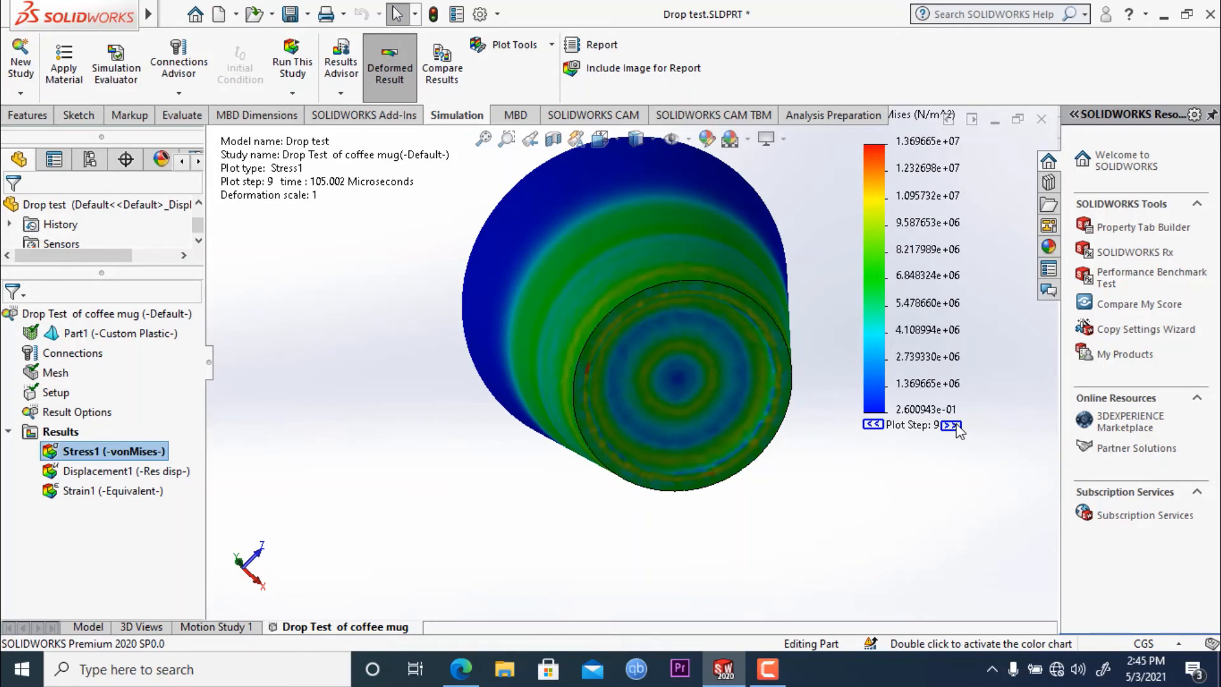
pyautogui.click(954, 426)
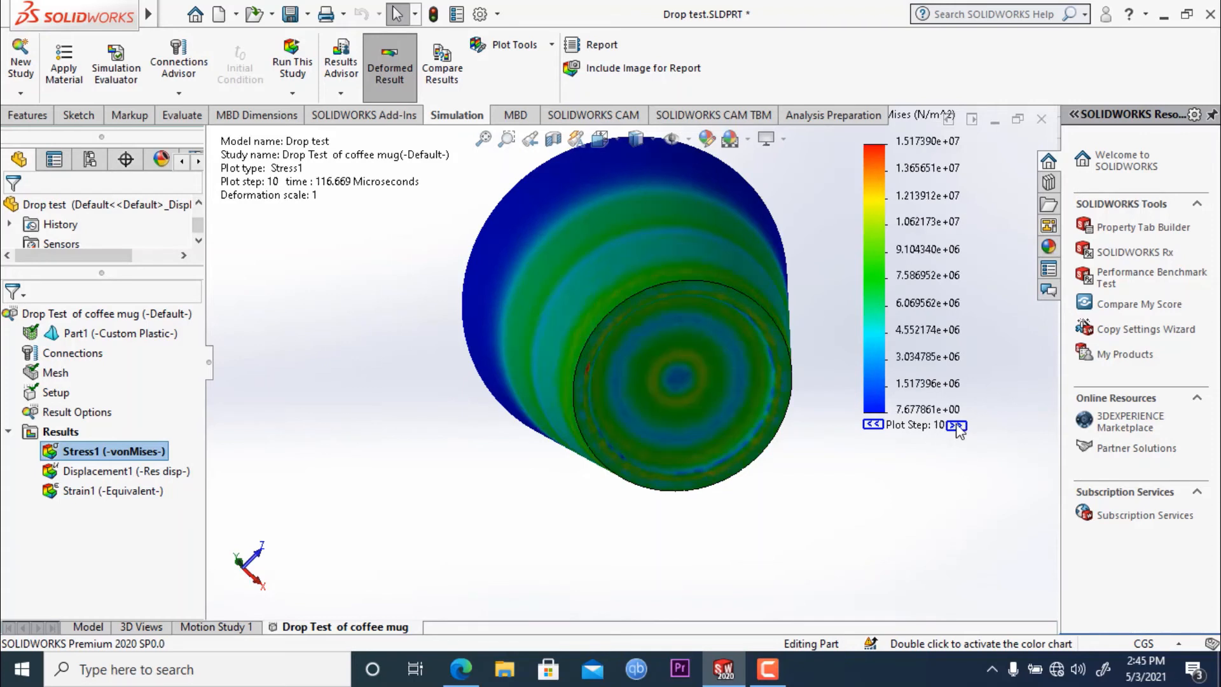
pyautogui.click(956, 426)
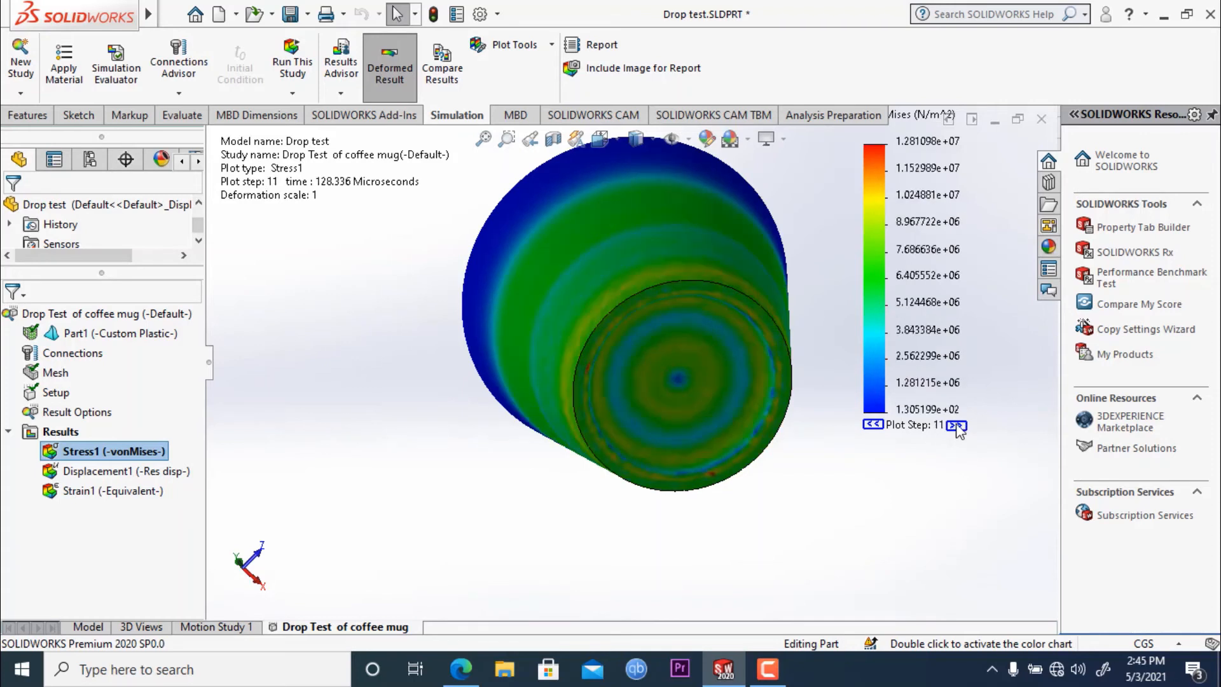
pyautogui.click(956, 426)
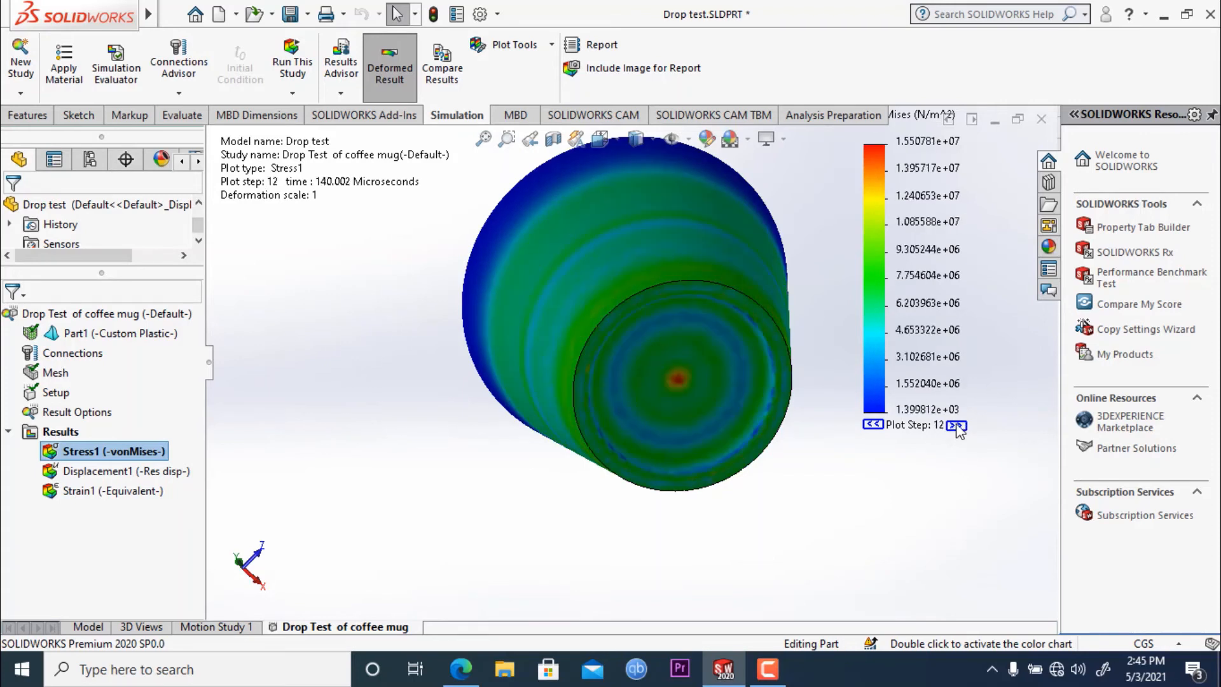
# - Step the stress plot back to plot step 11 and forward again to 12 to compare the stress at the base's center
pyautogui.doubleClick(882, 427)
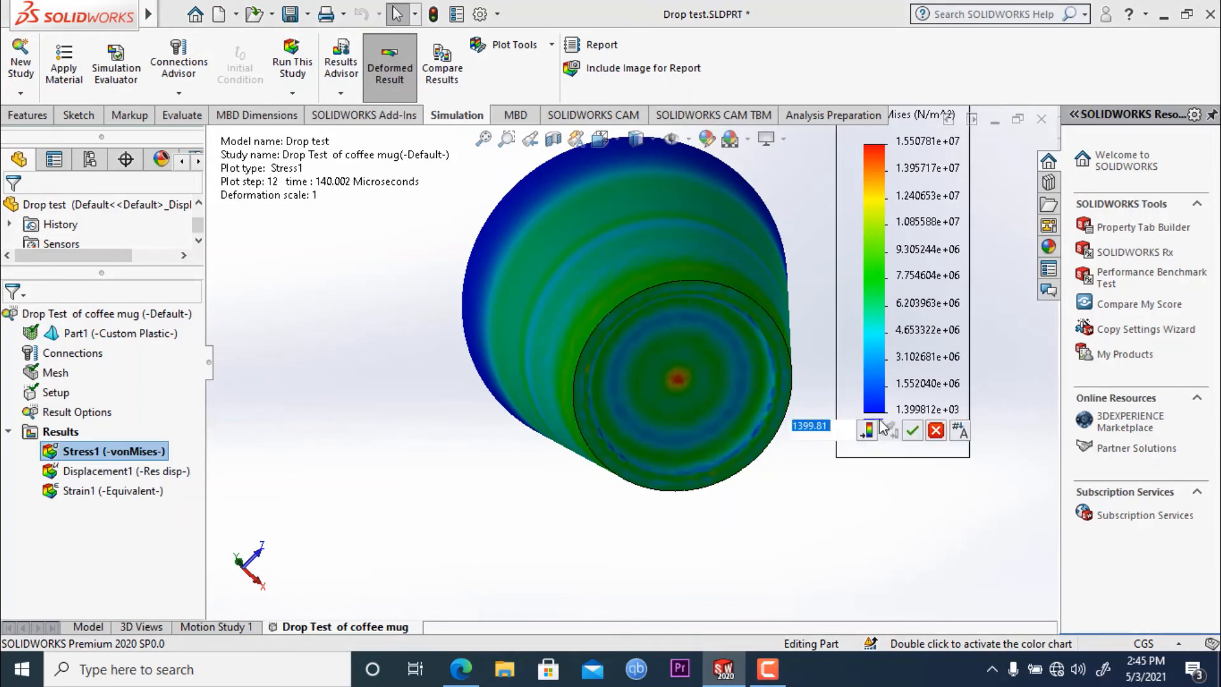
pyautogui.click(908, 497)
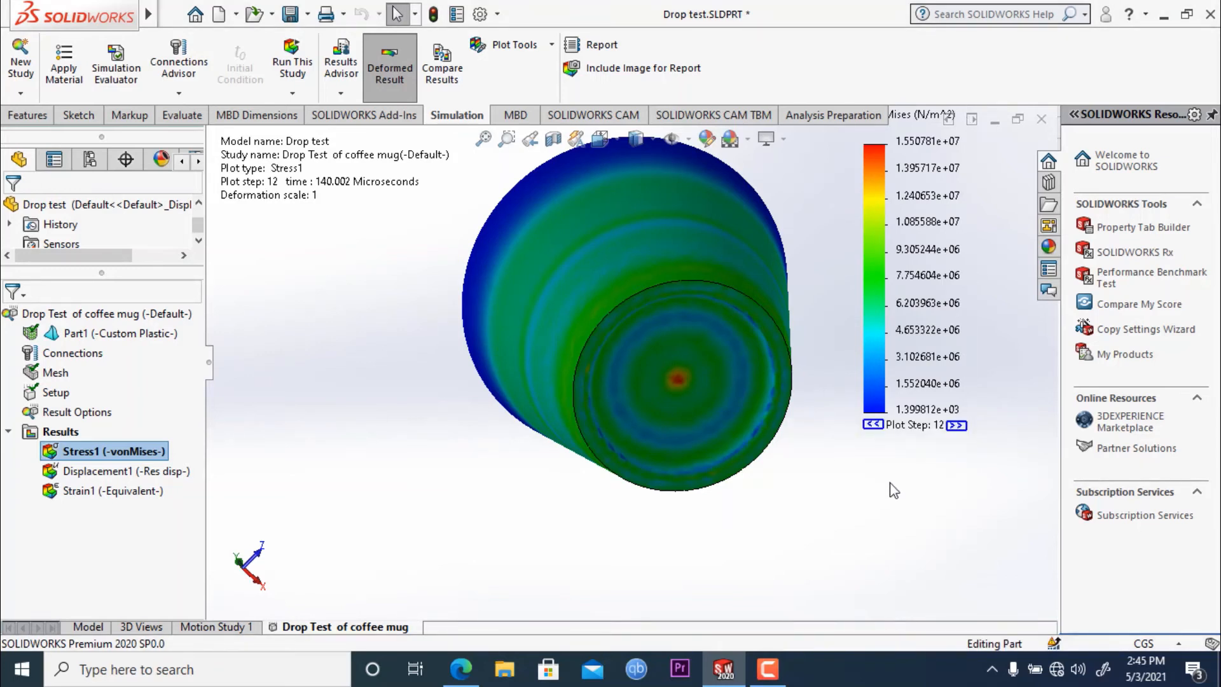
pyautogui.click(876, 426)
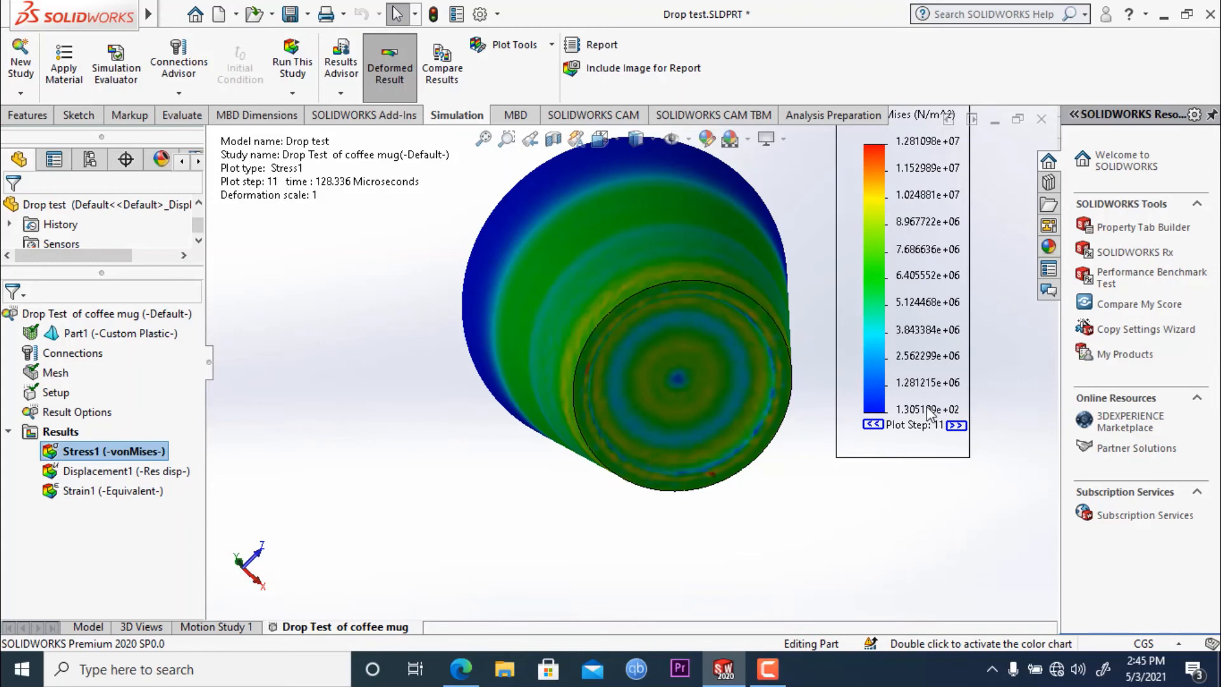
pyautogui.click(956, 426)
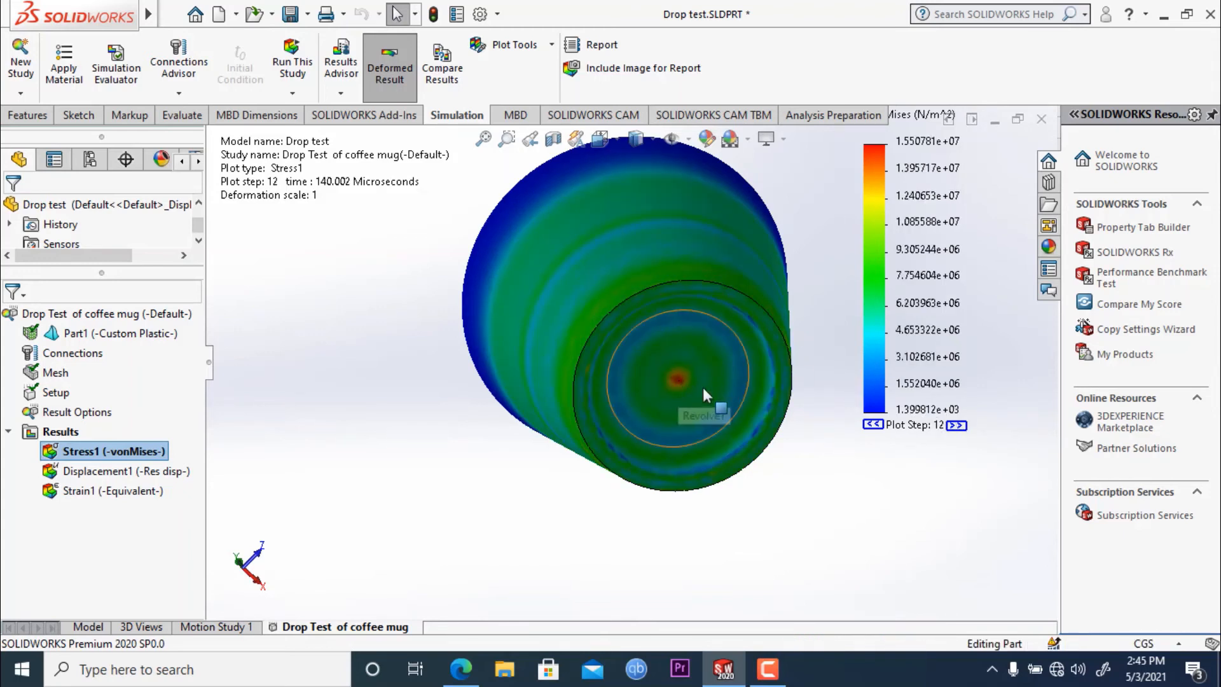
# - Advance the von Mises stress plot to plot step 14, leaving the legend's minimum value unedited
pyautogui.click(958, 427)
pyautogui.click(956, 426)
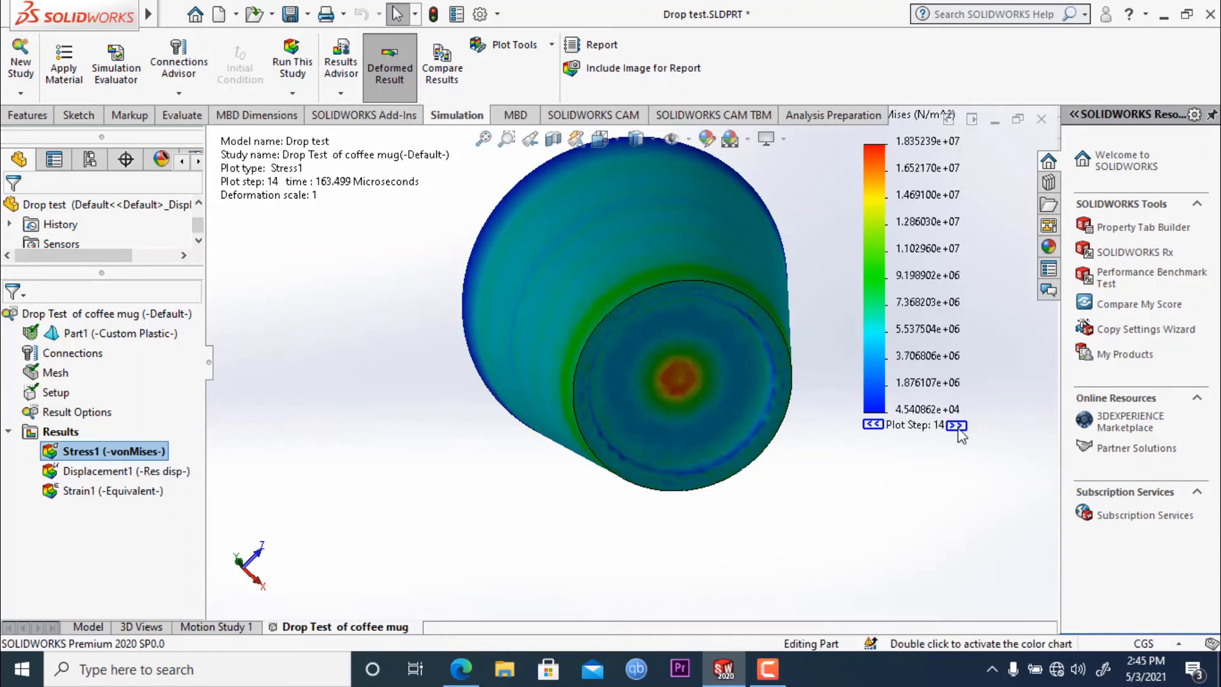
pyautogui.doubleClick(855, 426)
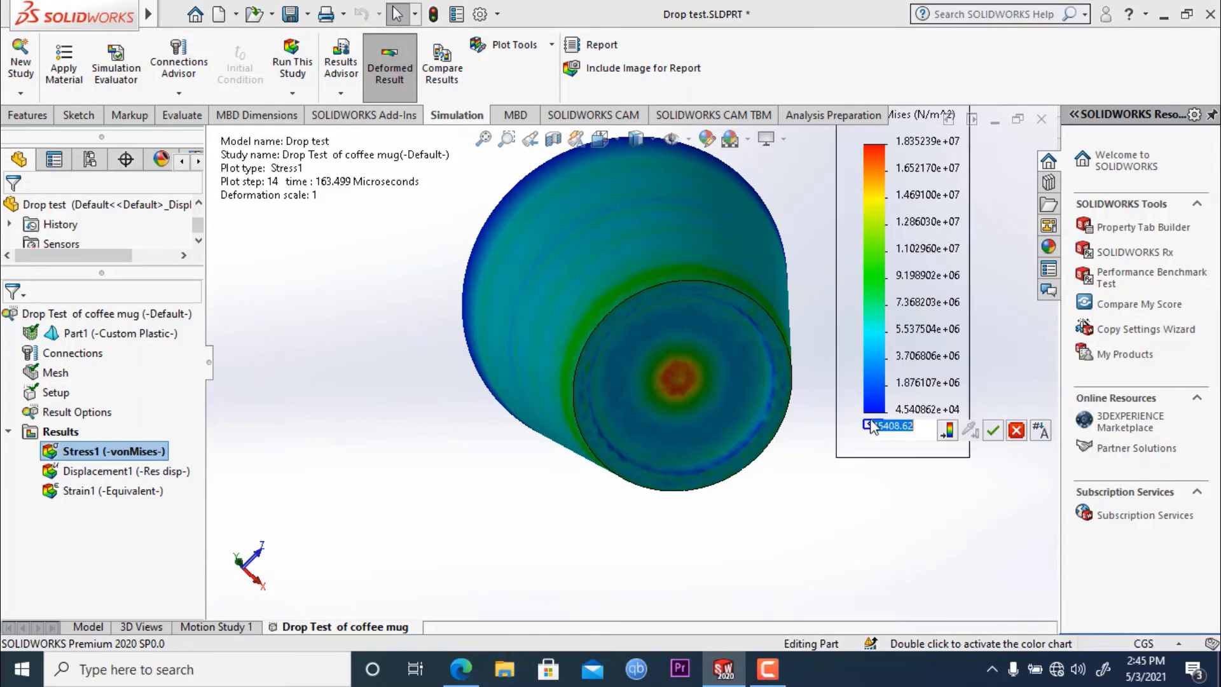
pyautogui.click(817, 494)
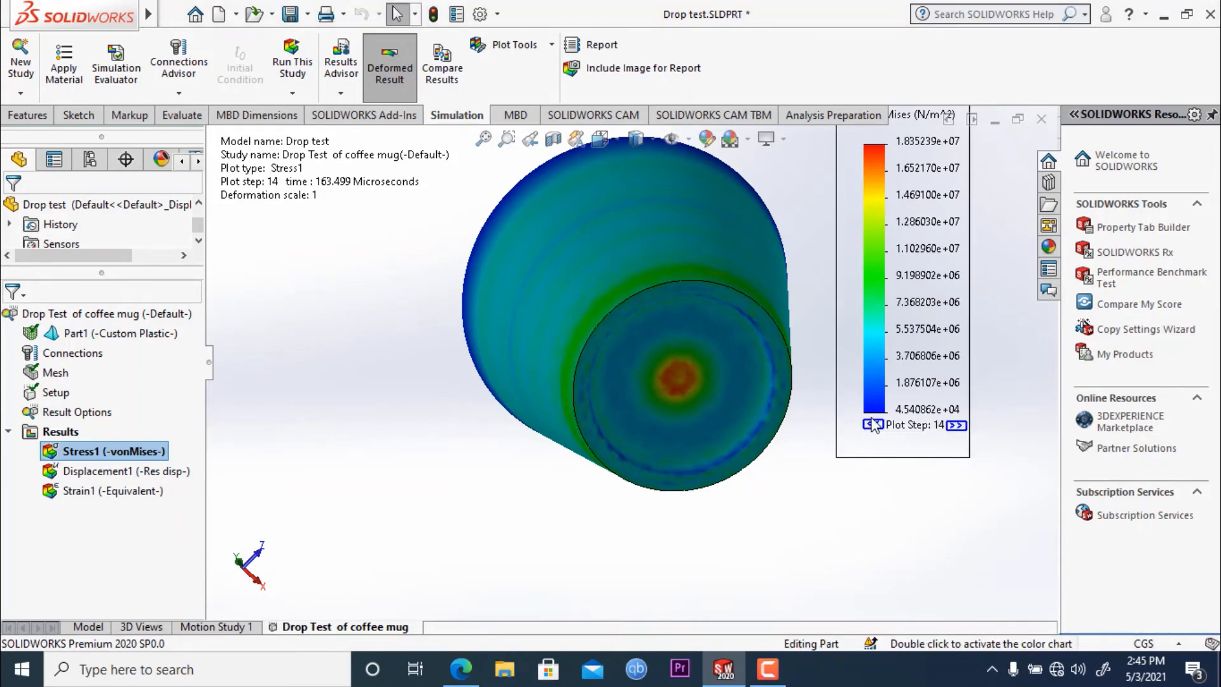
# - Step the von Mises stress plot back to plot step 13 and forward to plot step 15, comparing the base stress
pyautogui.click(871, 425)
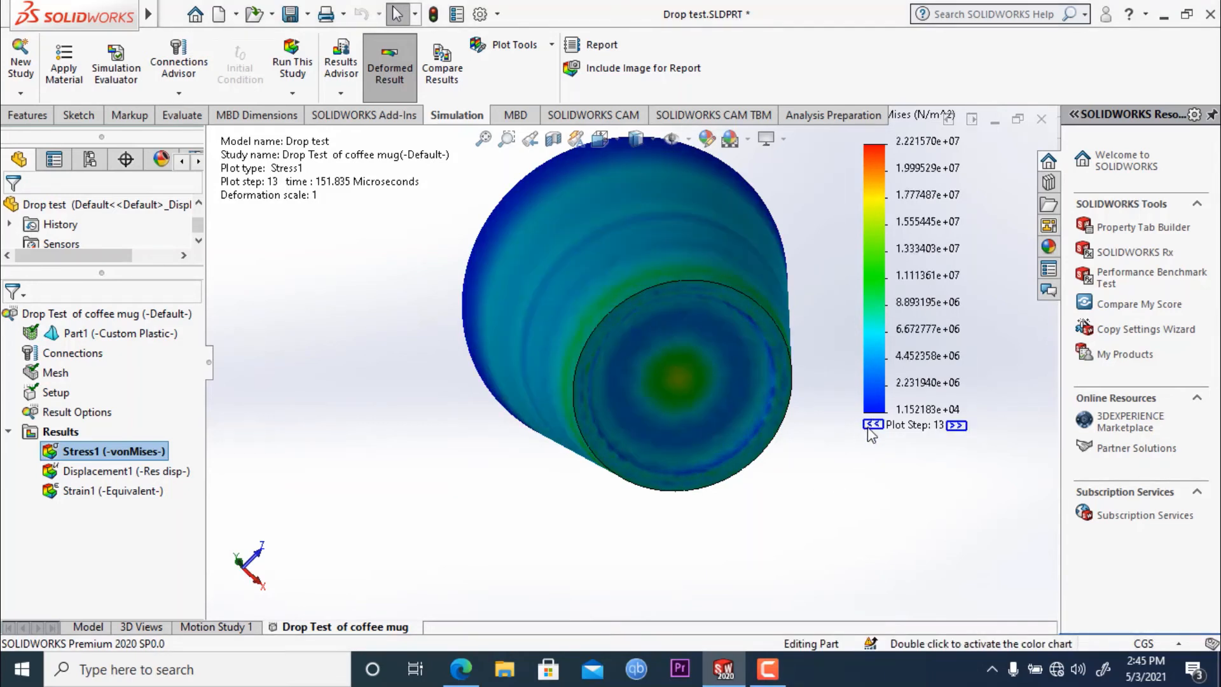
pyautogui.click(955, 425)
pyautogui.click(957, 426)
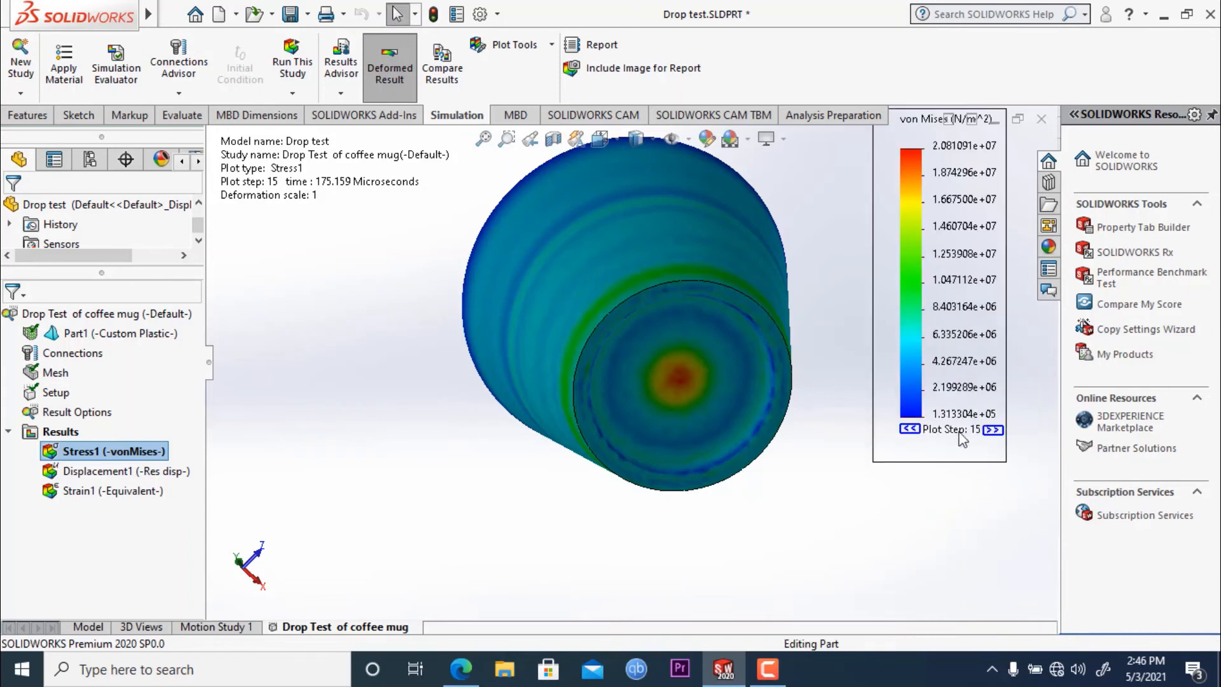
# - Advance the von Mises stress plot one step at a time to plot step 23
pyautogui.click(993, 430)
pyautogui.click(993, 430)
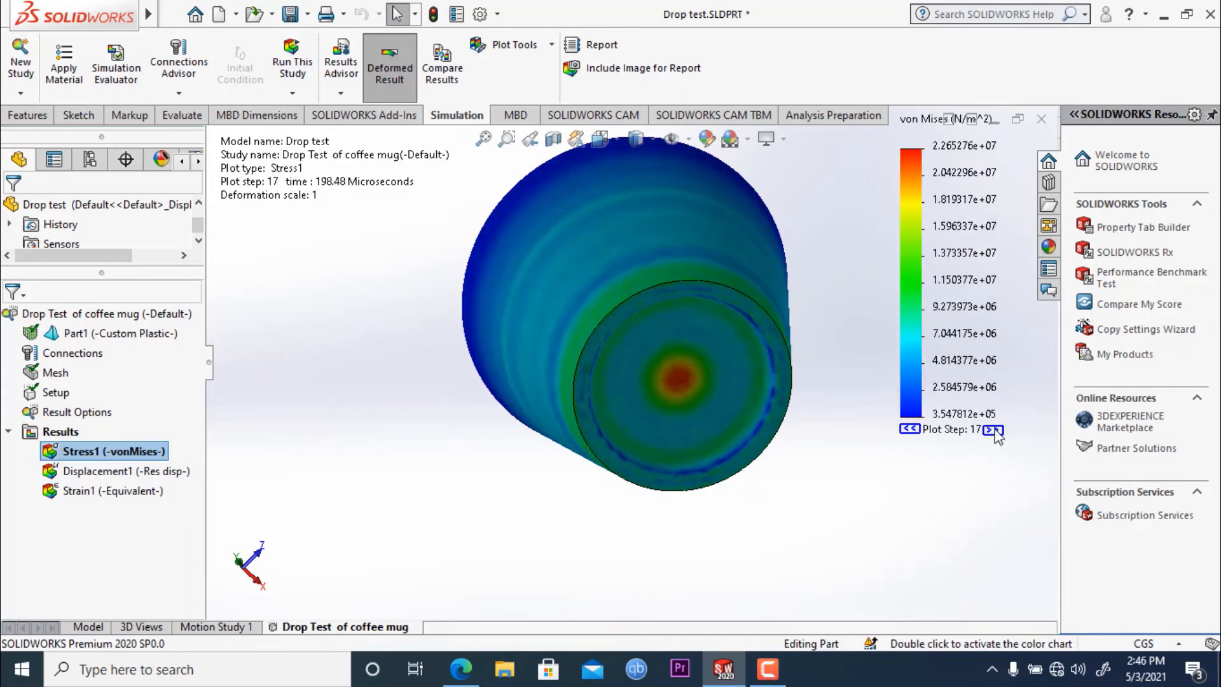
pyautogui.click(992, 431)
pyautogui.click(992, 430)
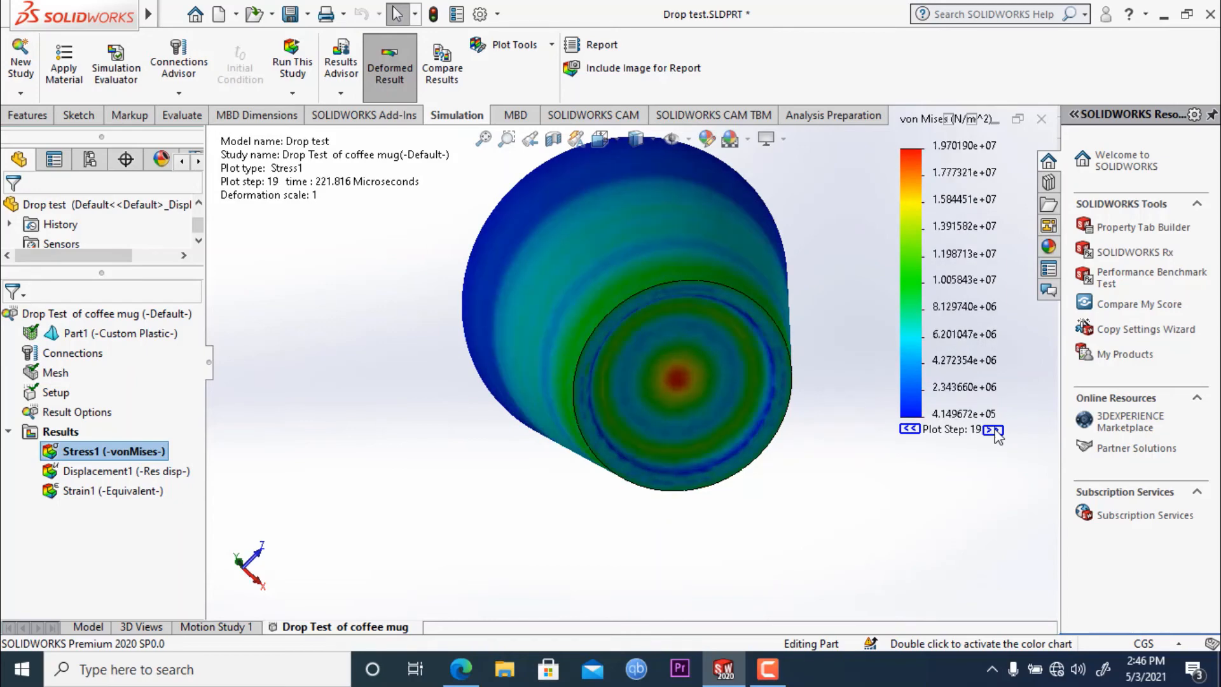
pyautogui.click(992, 431)
pyautogui.click(992, 430)
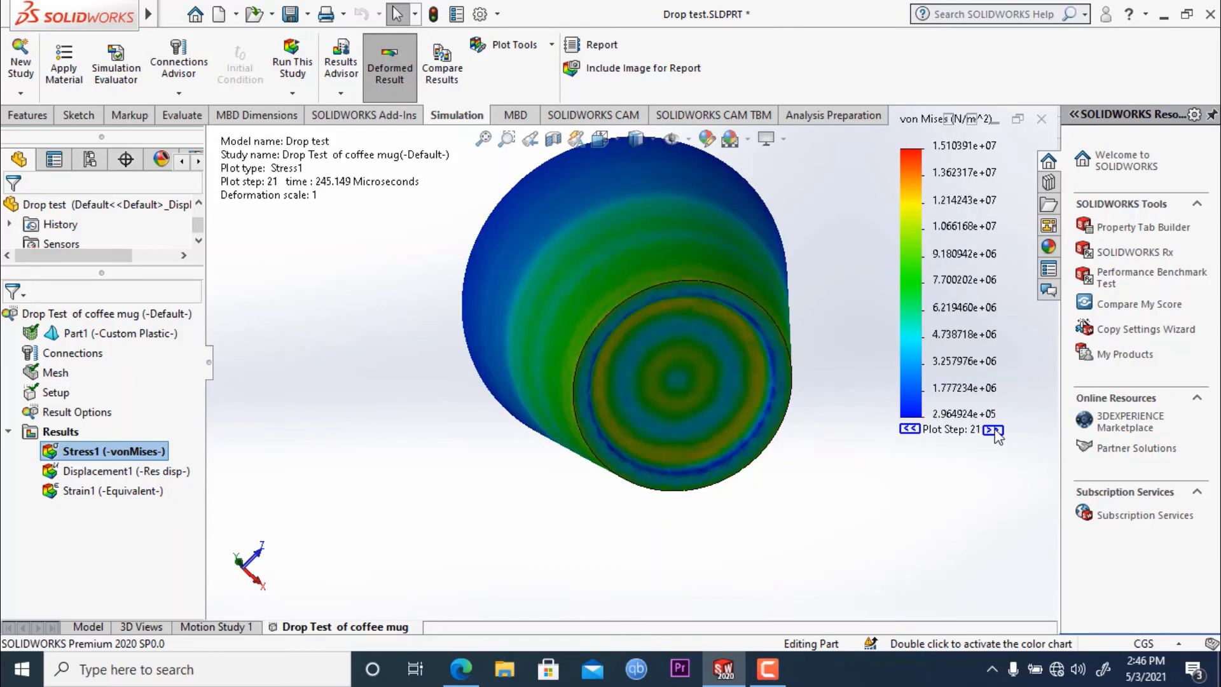
pyautogui.click(992, 430)
pyautogui.click(992, 431)
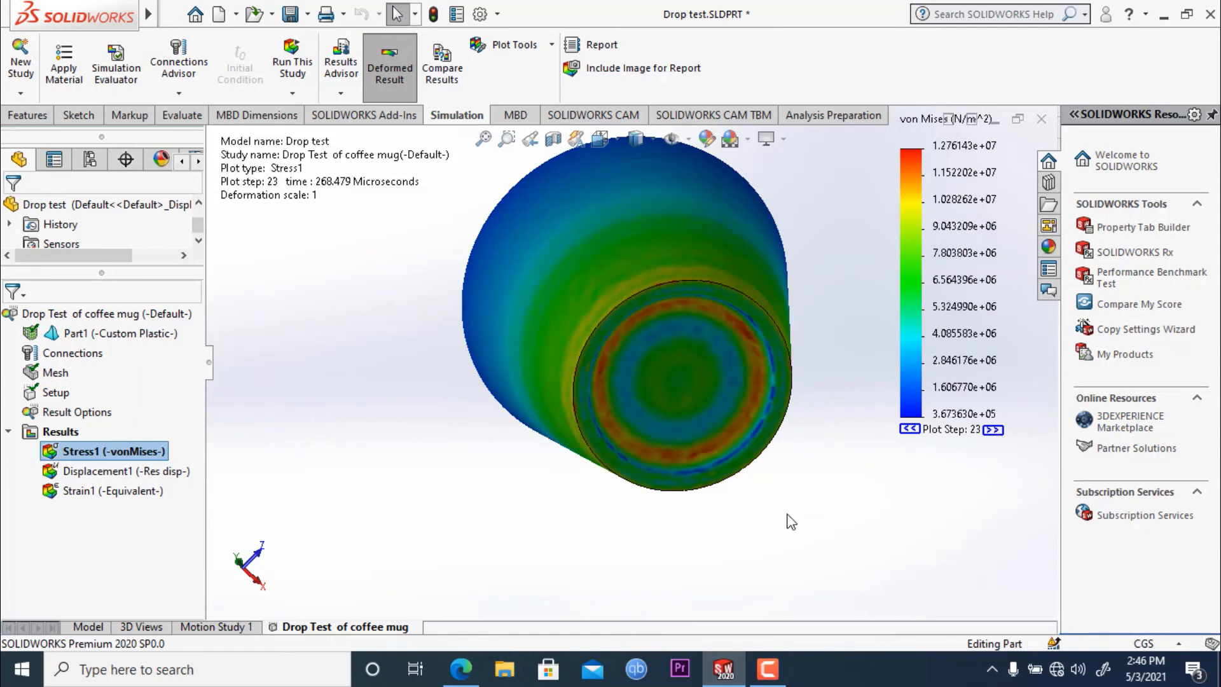
# - Advance the von Mises stress plot to plot step 25, examining the stress on the mug's side wall and base
pyautogui.moveTo(833, 512); pyautogui.dragTo(818, 439, button='middle')
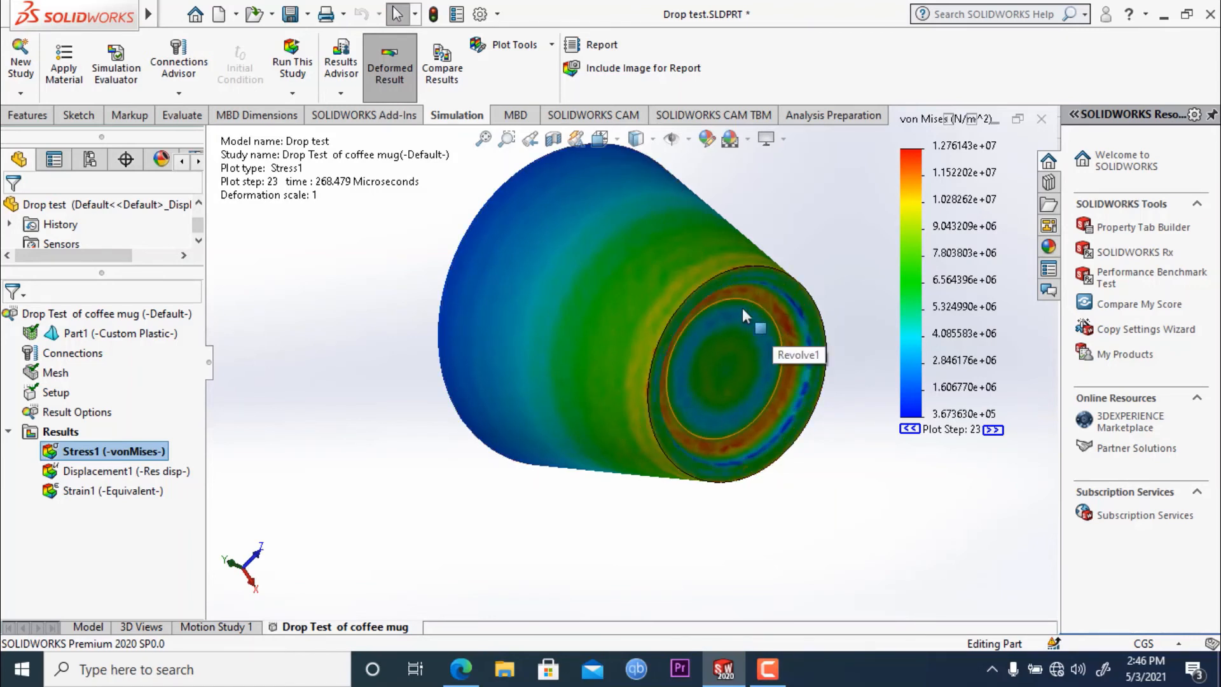
pyautogui.click(992, 431)
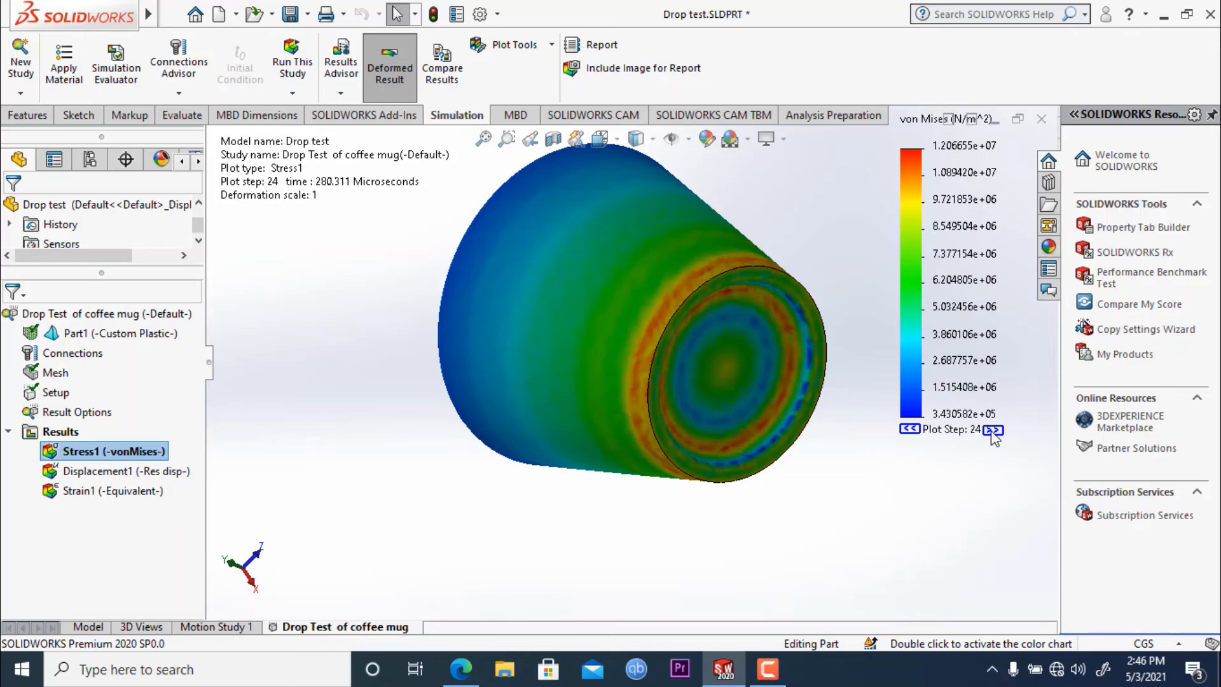
pyautogui.click(992, 430)
pyautogui.moveTo(852, 464); pyautogui.dragTo(726, 554, button='middle')
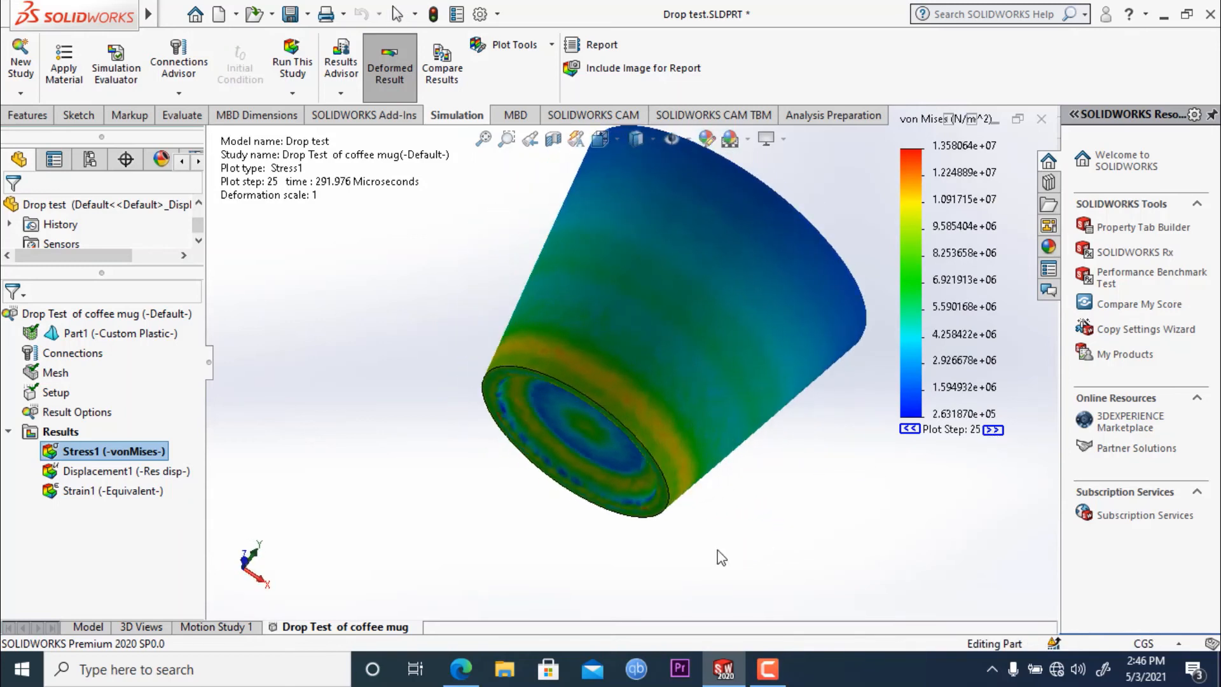
pyautogui.scroll(2, 471, 255)
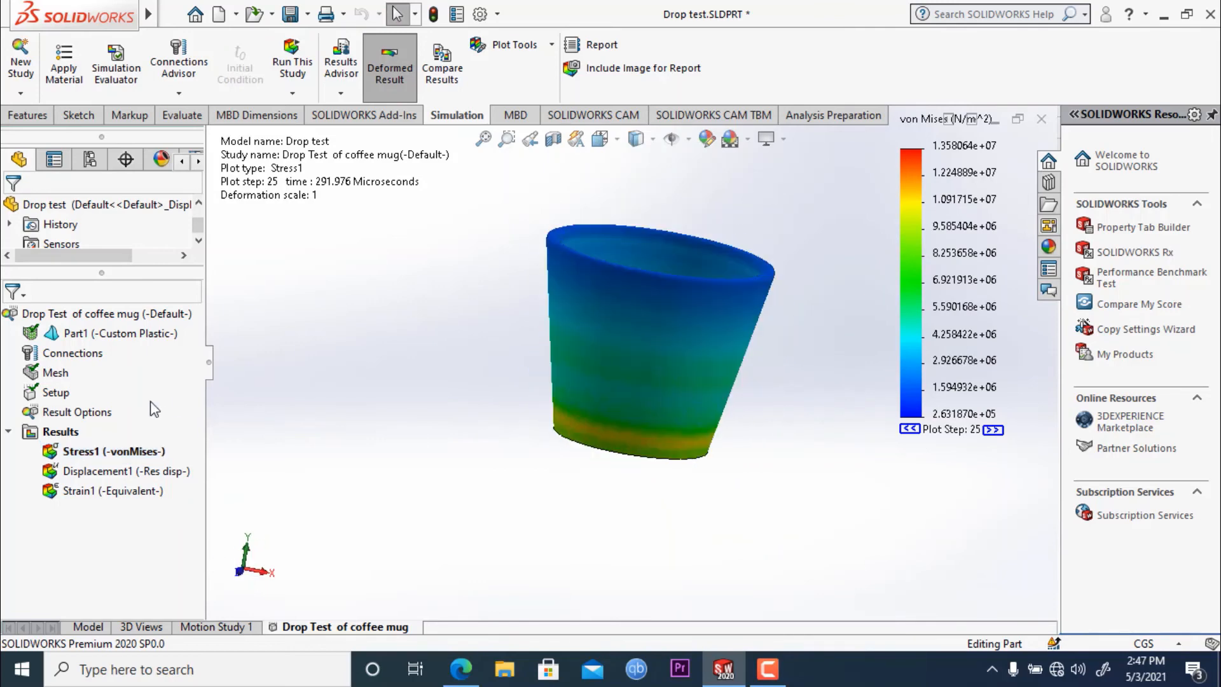
# - Start a time history plot for the drop test results and review its response, axis and time range settings
pyautogui.rightClick(56, 433)
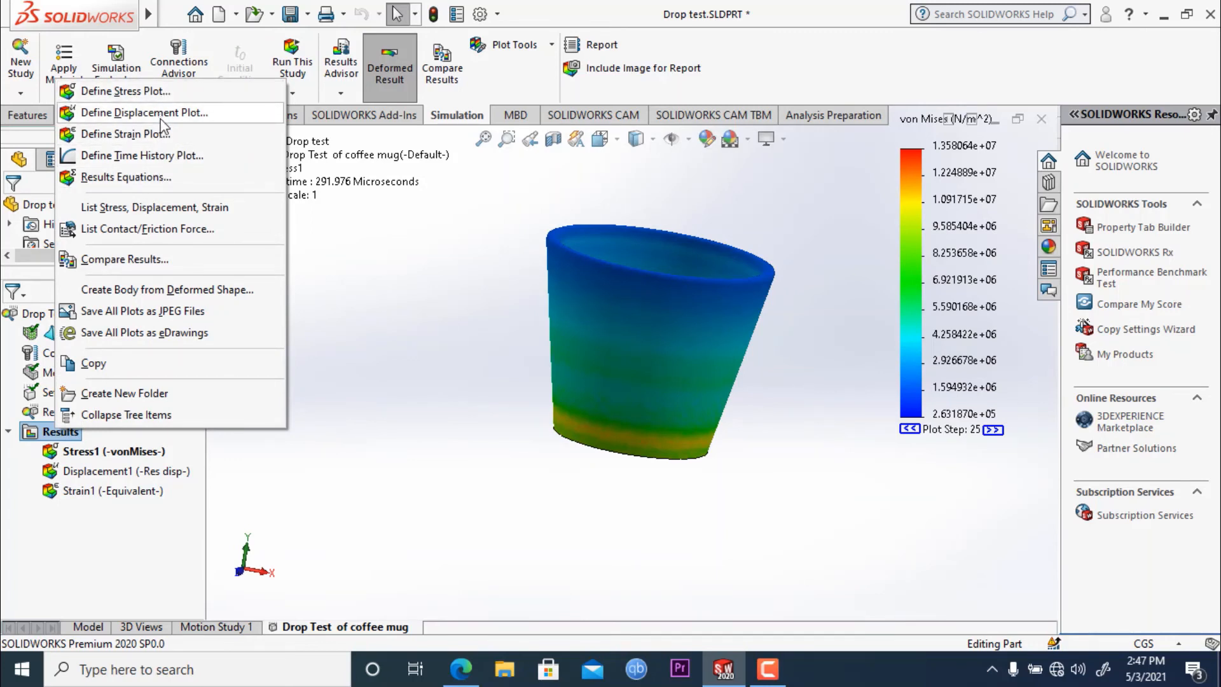
pyautogui.click(167, 161)
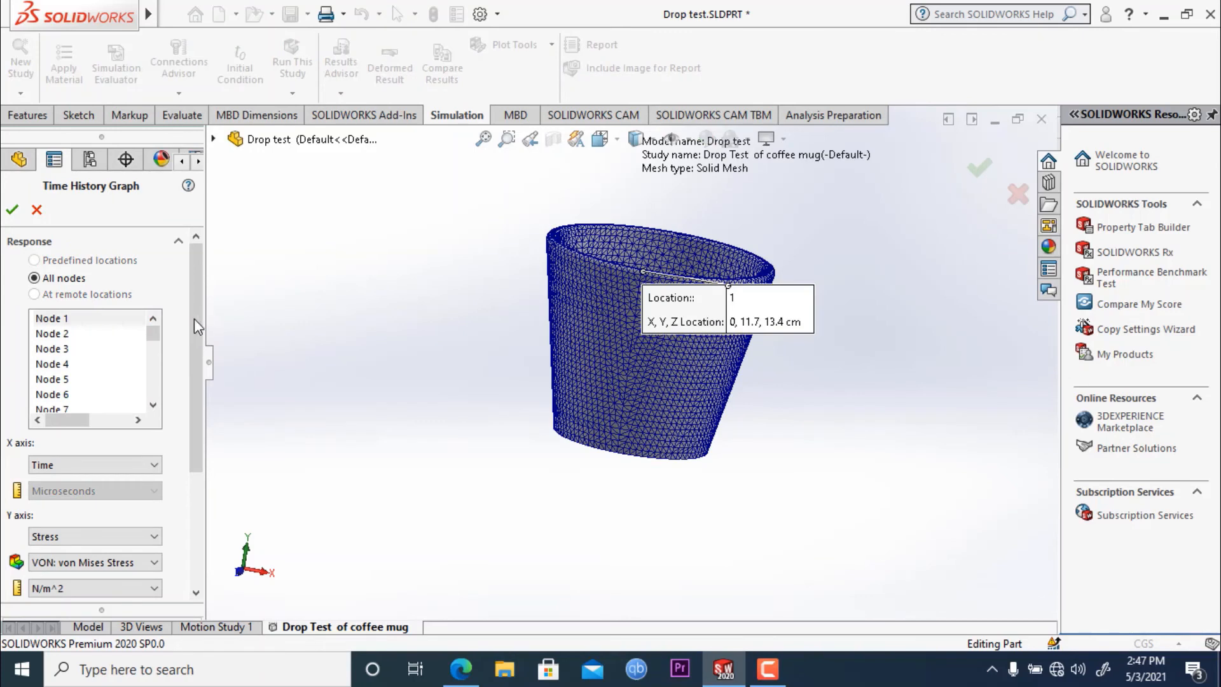
pyautogui.moveTo(193, 326); pyautogui.dragTo(193, 431)
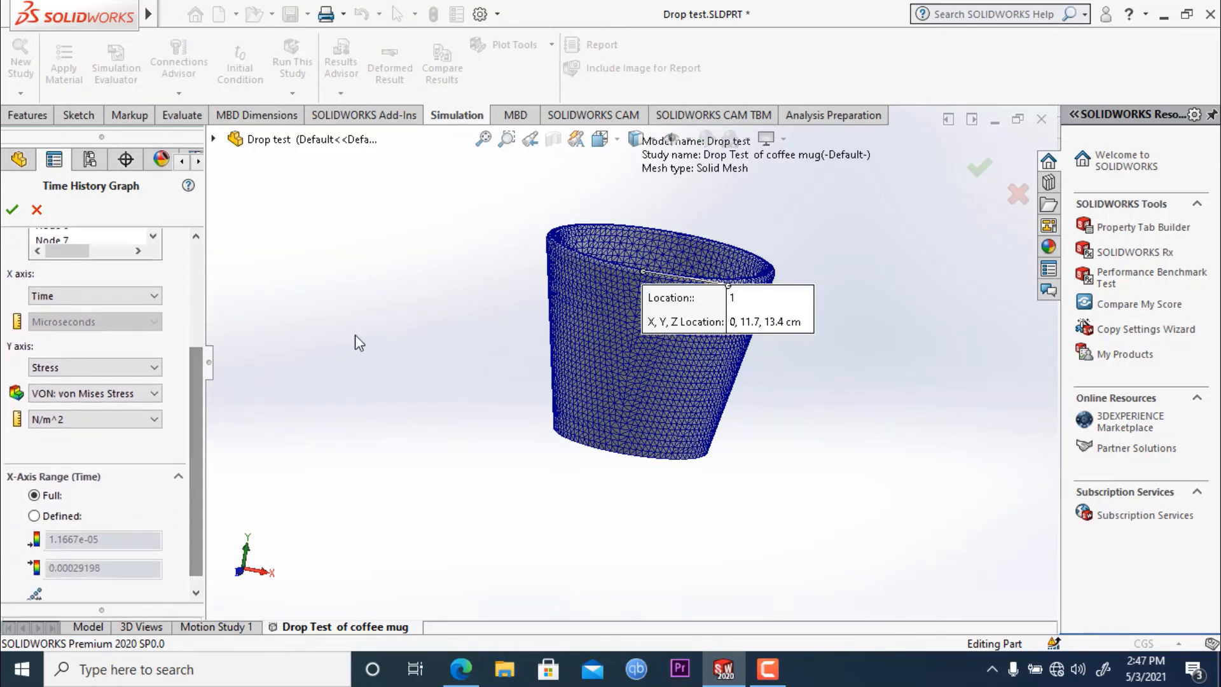
pyautogui.moveTo(437, 307); pyautogui.dragTo(412, 272, button='middle')
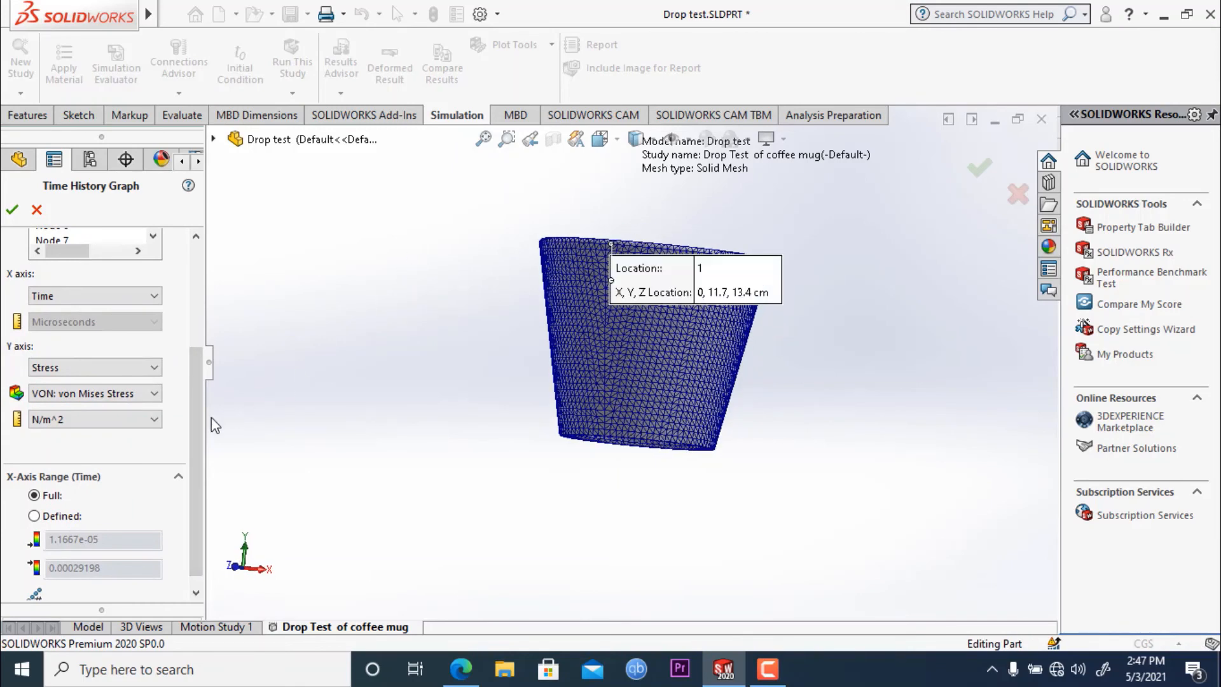
pyautogui.scroll(-2, 194, 429)
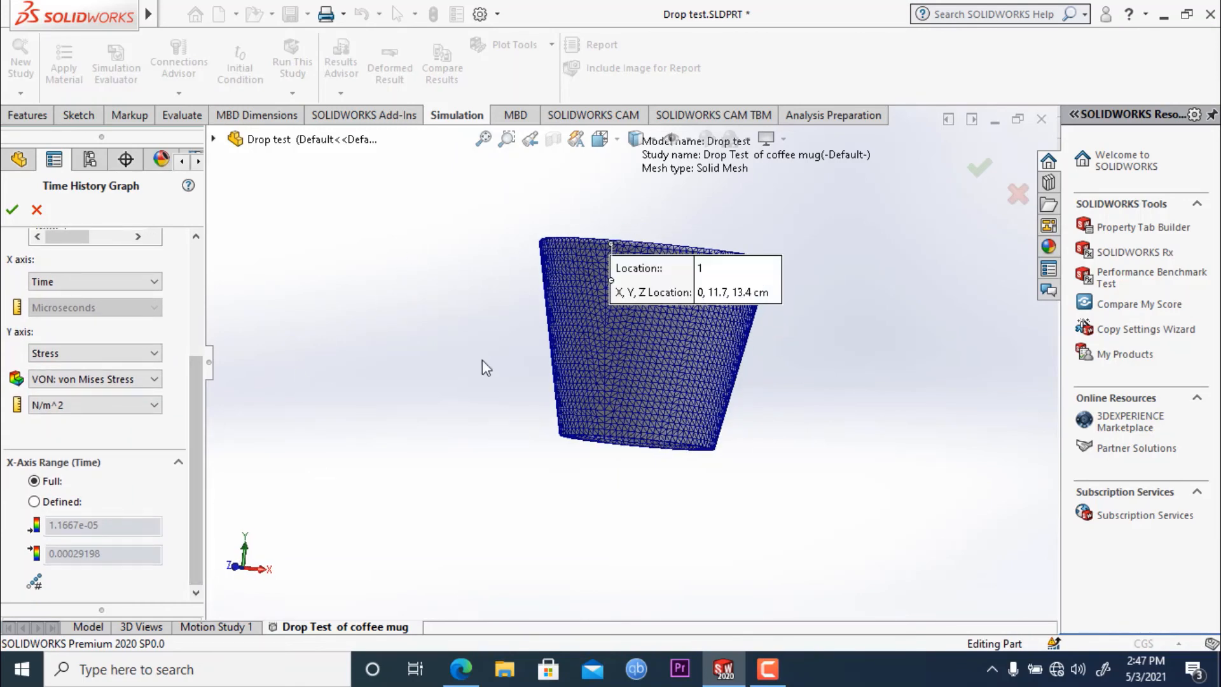
pyautogui.moveTo(432, 190); pyautogui.dragTo(438, 245, button='middle')
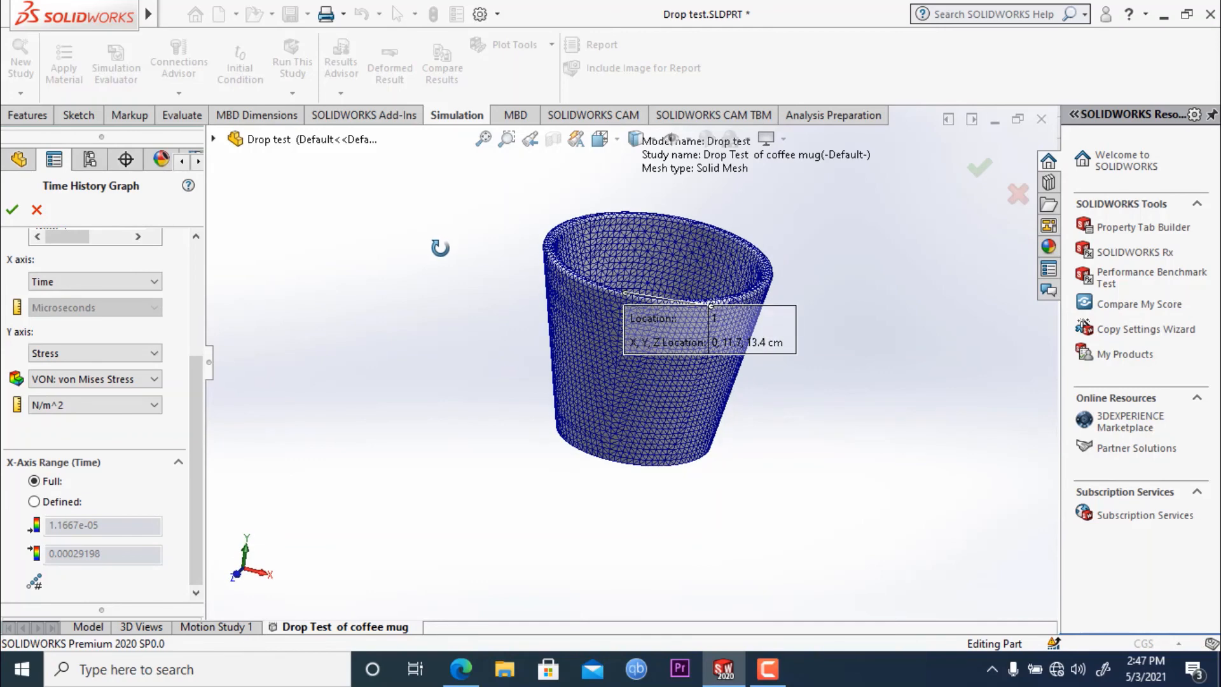
pyautogui.moveTo(198, 429); pyautogui.dragTo(189, 304)
# - Generate the time history graph of von Mises stress in N/m^2 against time for node 95
pyautogui.scroll(-11, 113, 374)
pyautogui.scroll(-19, 113, 375)
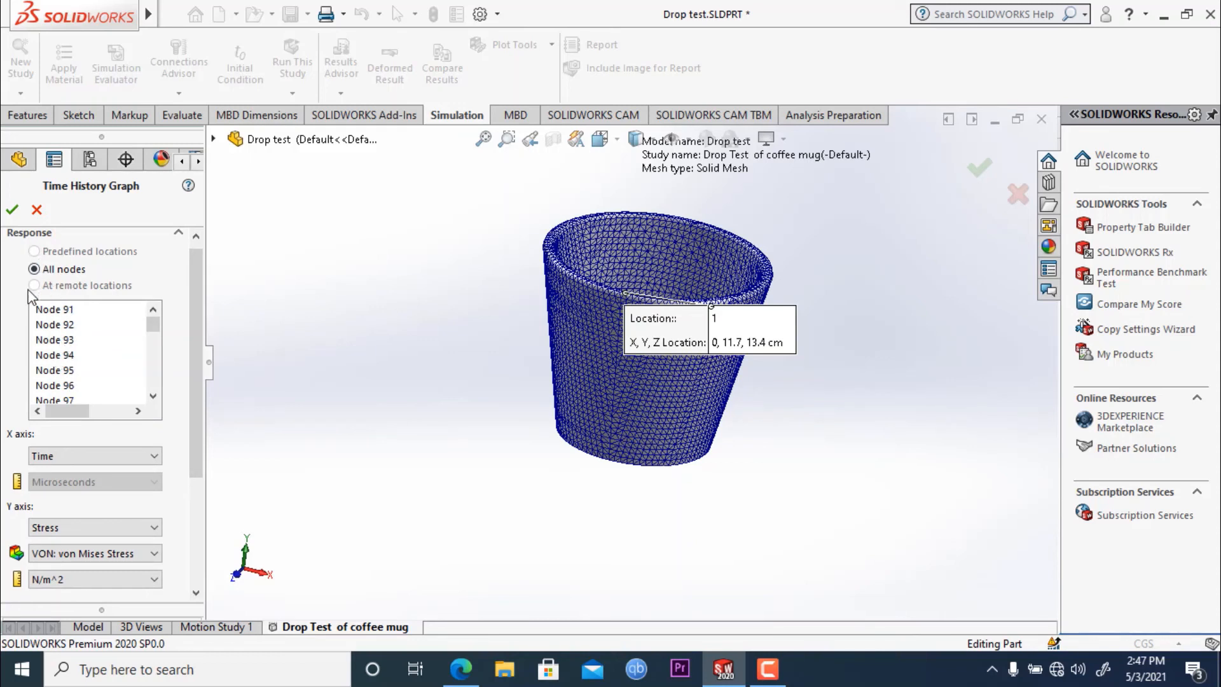
pyautogui.click(60, 340)
pyautogui.click(63, 356)
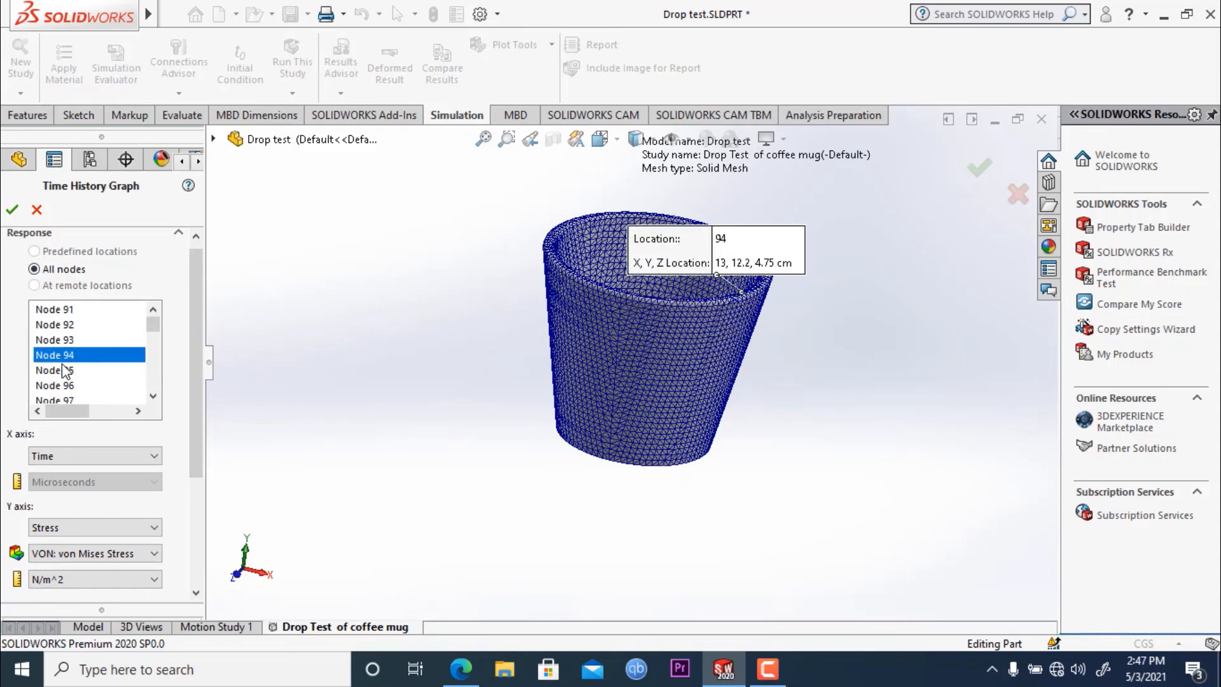
pyautogui.click(60, 370)
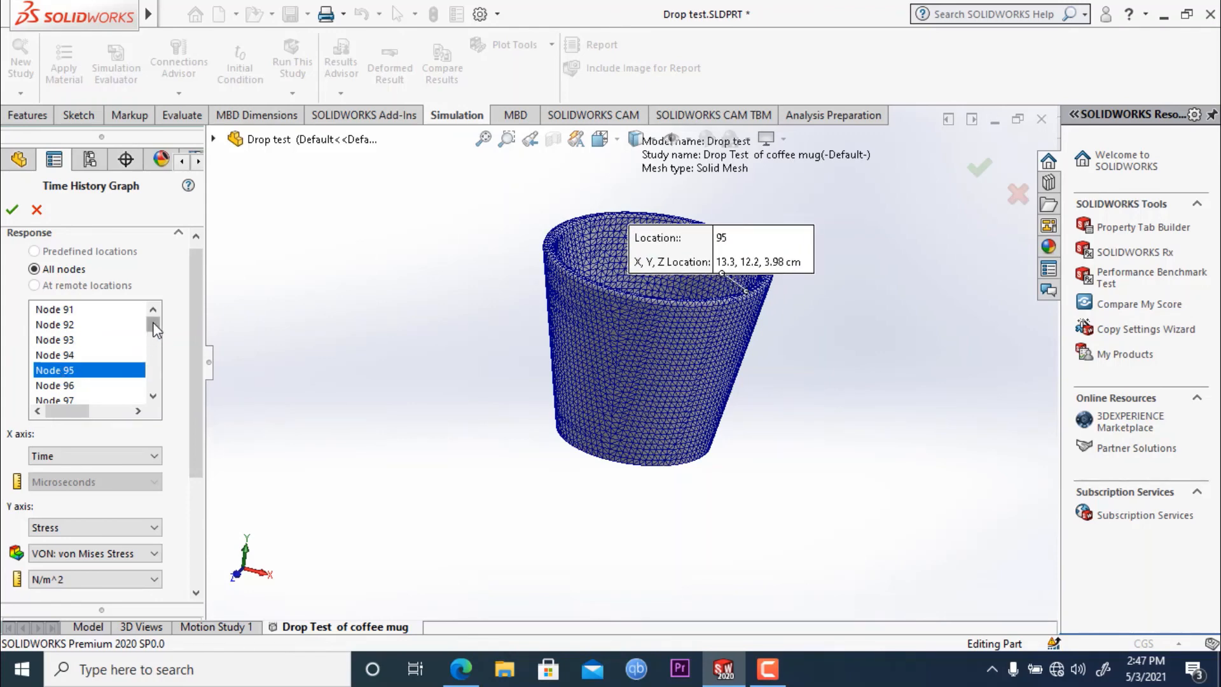
pyautogui.moveTo(155, 328); pyautogui.dragTo(155, 341)
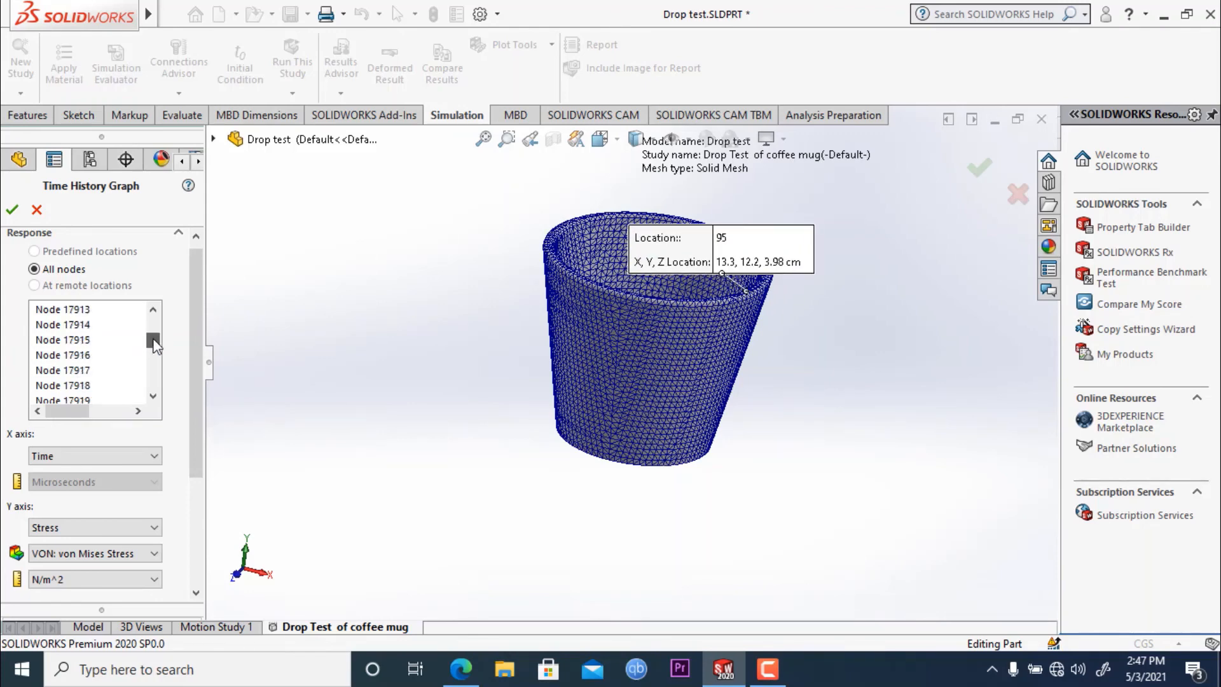
pyautogui.click(13, 212)
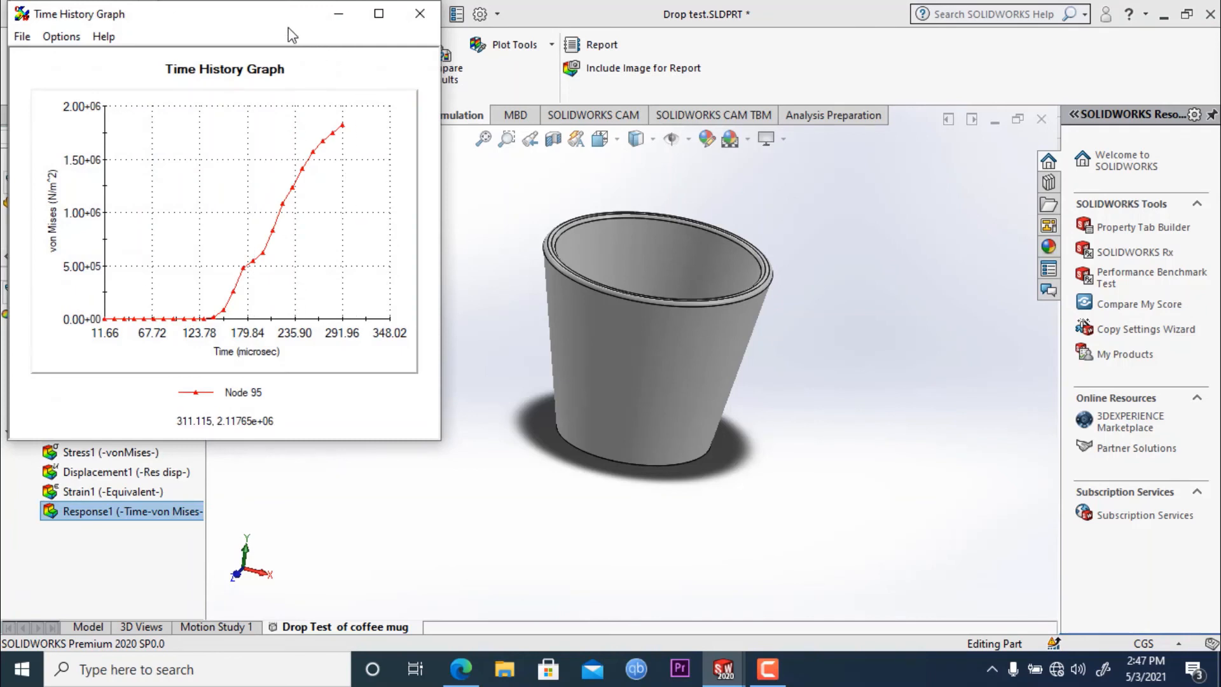
# - Examine the time history graph for node 95, then close it, show it again from the results and dismiss it
pyautogui.moveTo(266, 25); pyautogui.dragTo(303, 25)
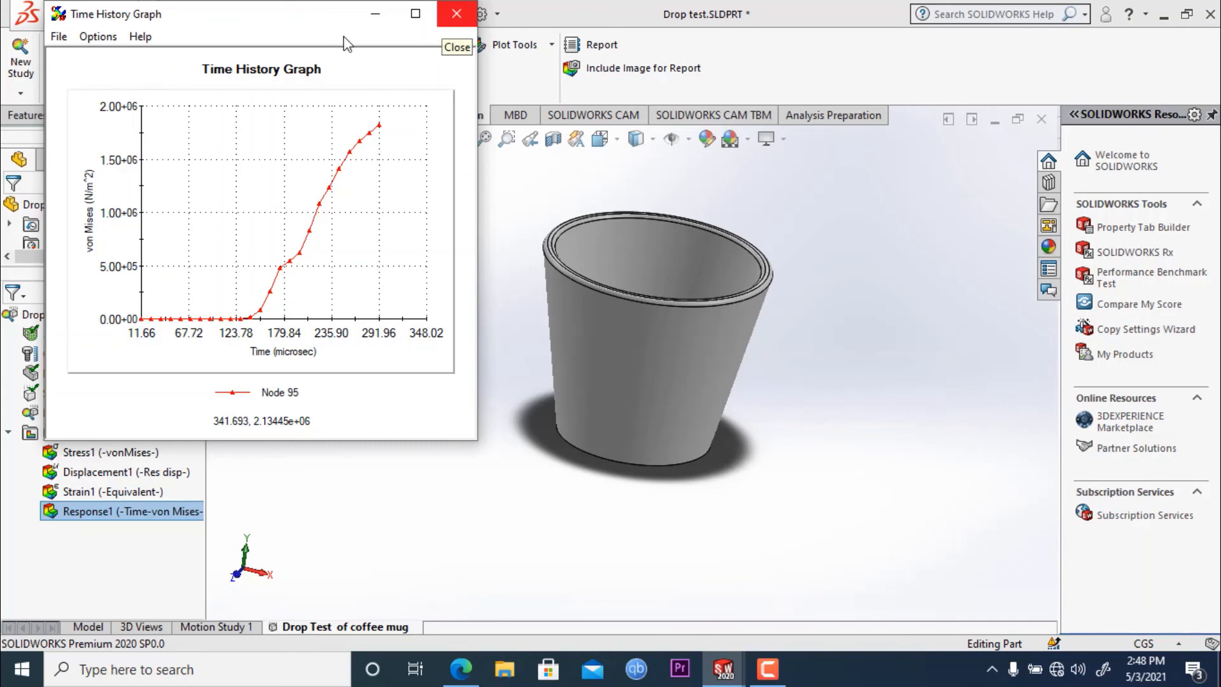
pyautogui.moveTo(292, 12); pyautogui.dragTo(292, 23)
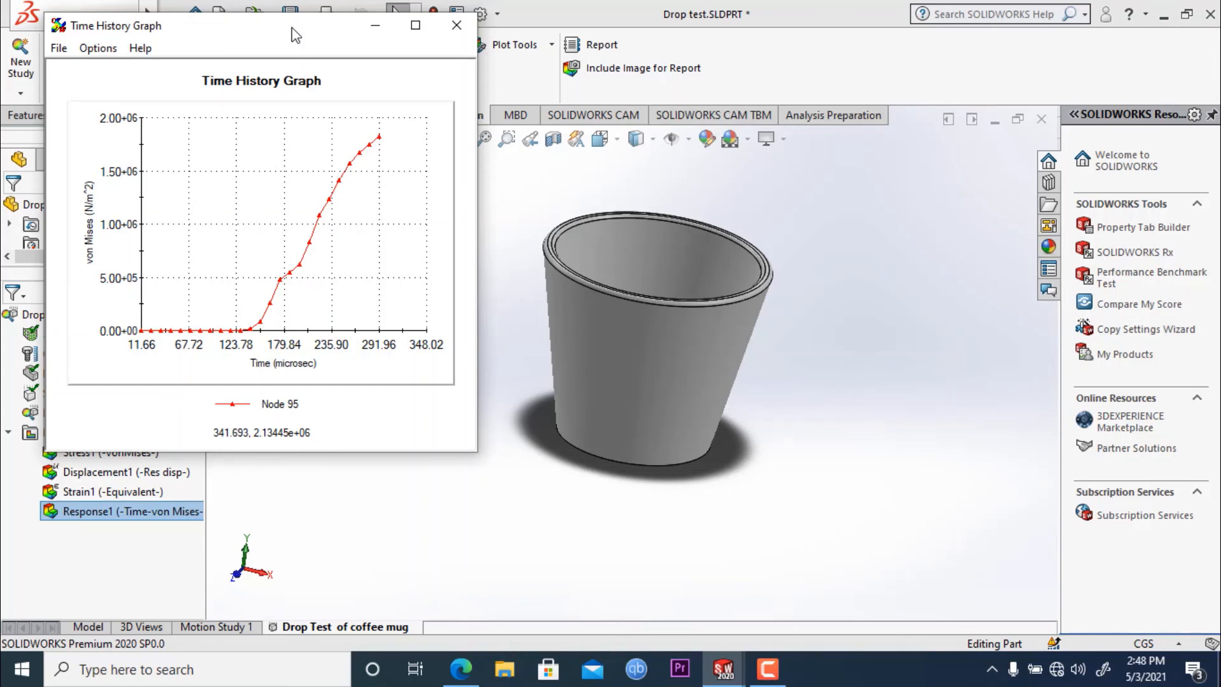
pyautogui.moveTo(291, 28); pyautogui.dragTo(334, 29)
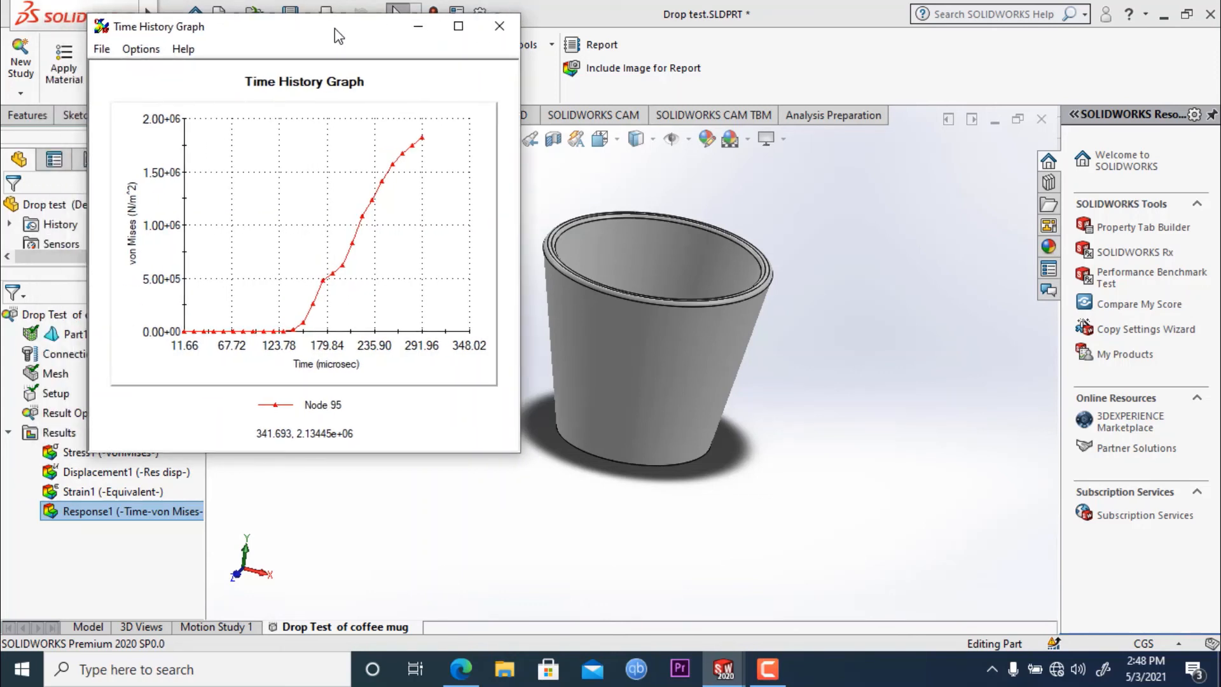
pyautogui.click(499, 26)
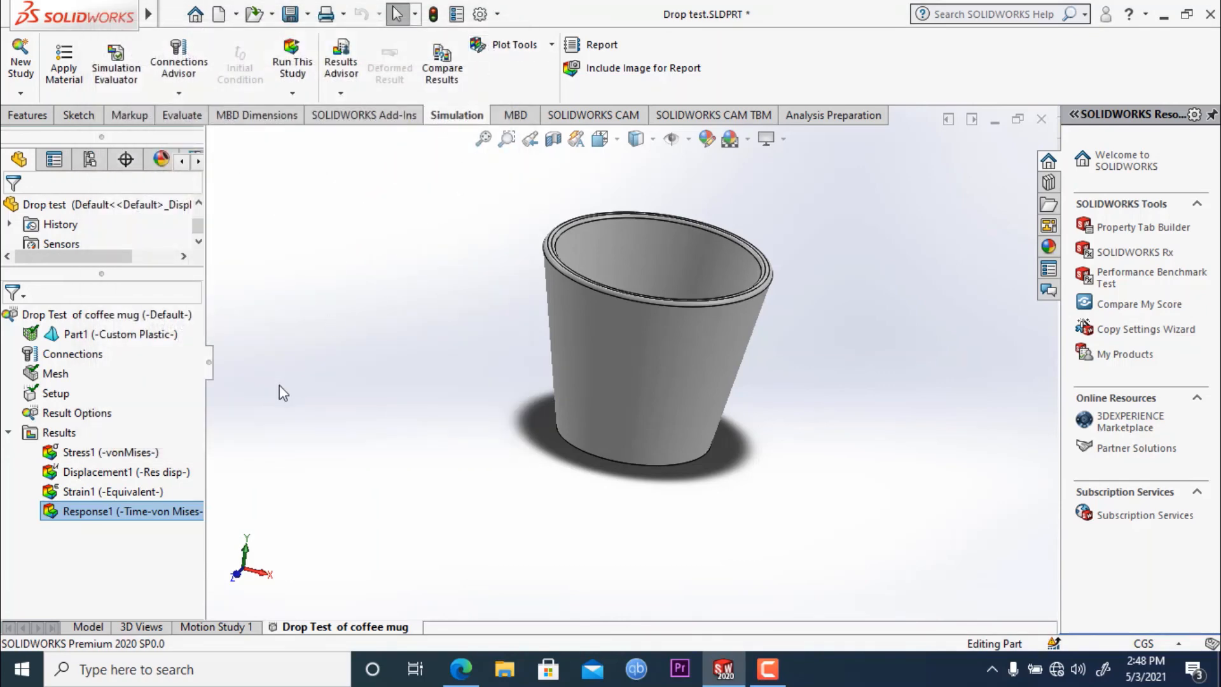
pyautogui.rightClick(90, 514)
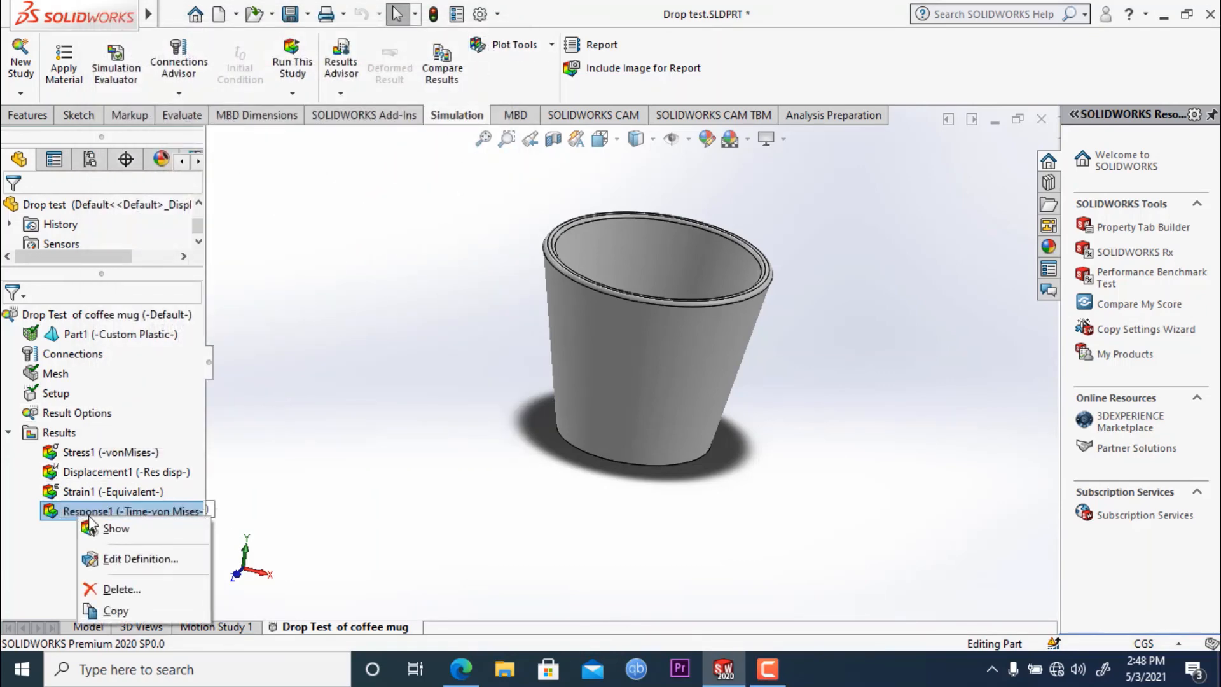
pyautogui.click(96, 528)
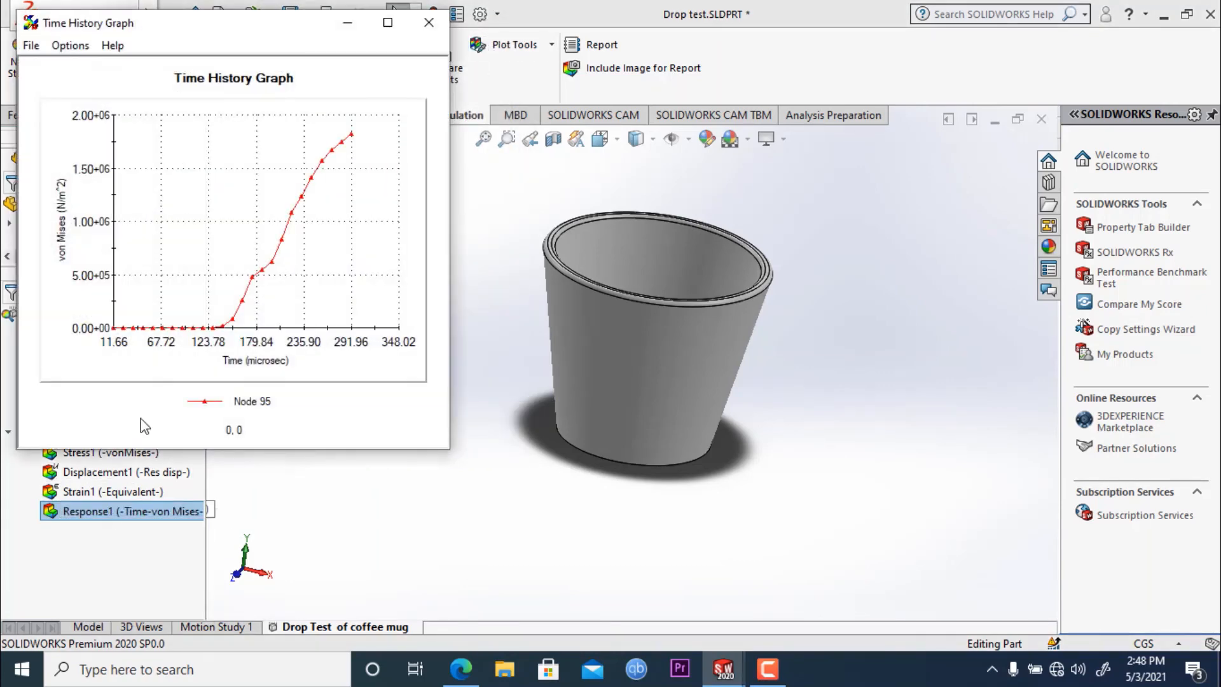
pyautogui.click(429, 23)
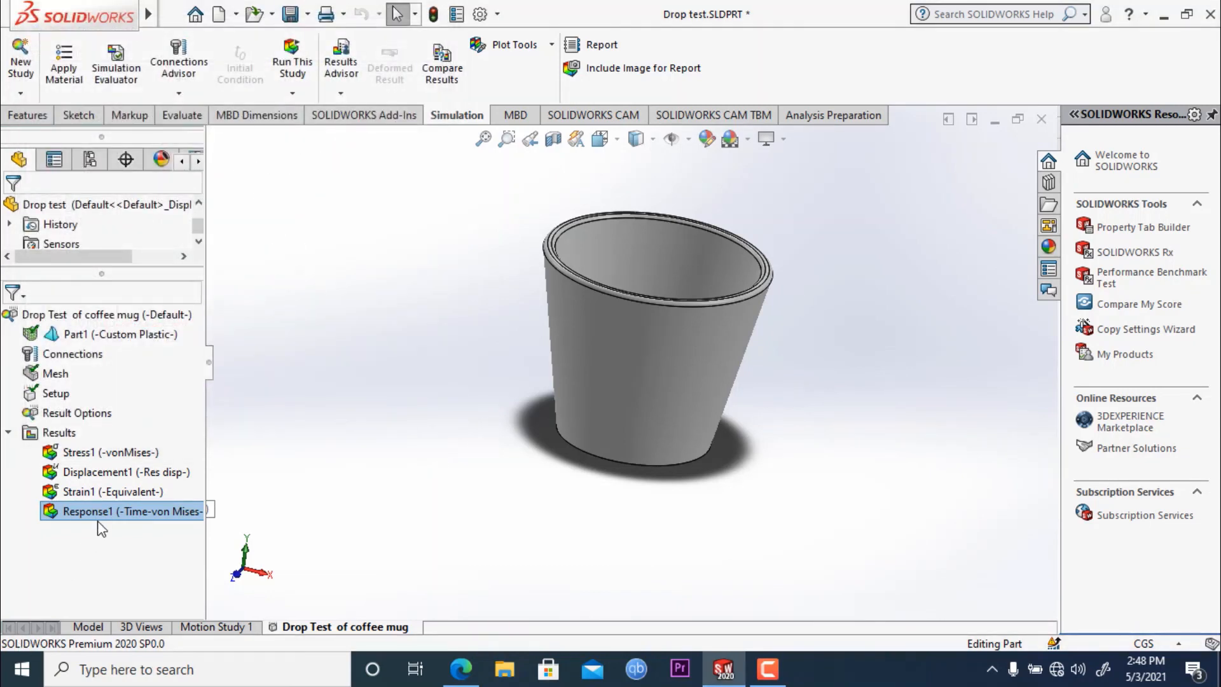
# - Edit the definition of the time history response, trying nodes 51750, 62697 and 62694, and choose node 36822 from all nodes
pyautogui.rightClick(101, 510)
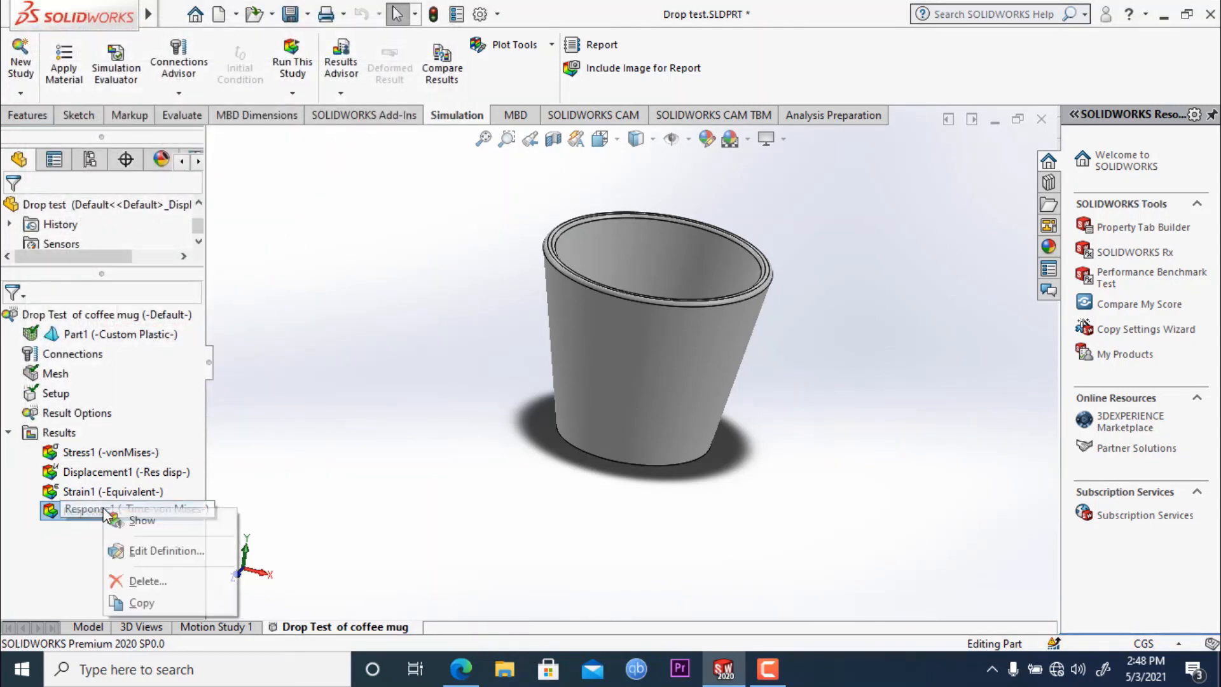
pyautogui.click(147, 550)
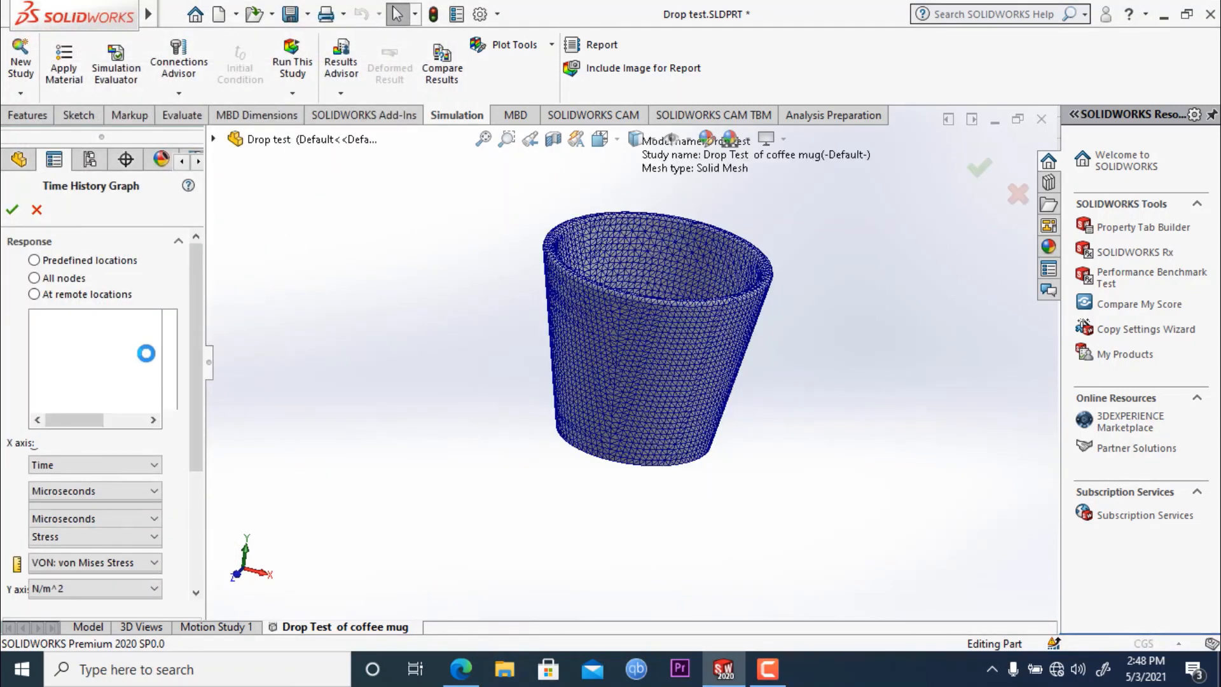
pyautogui.moveTo(150, 340); pyautogui.dragTo(150, 381)
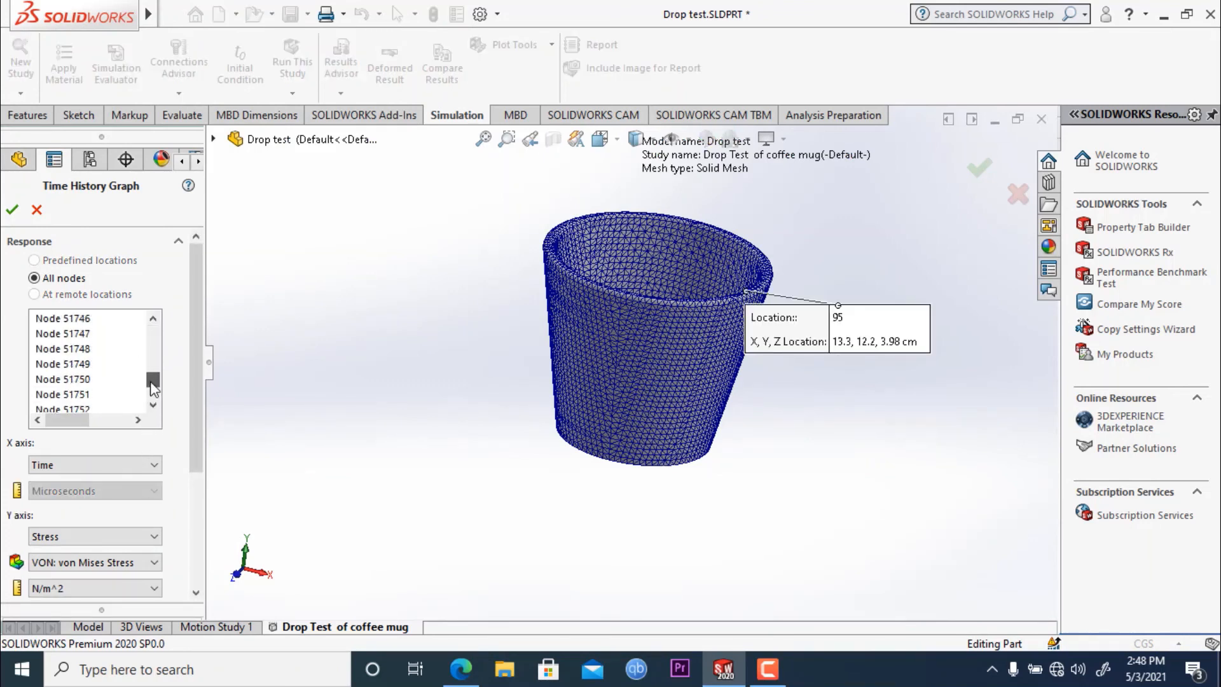
pyautogui.click(75, 380)
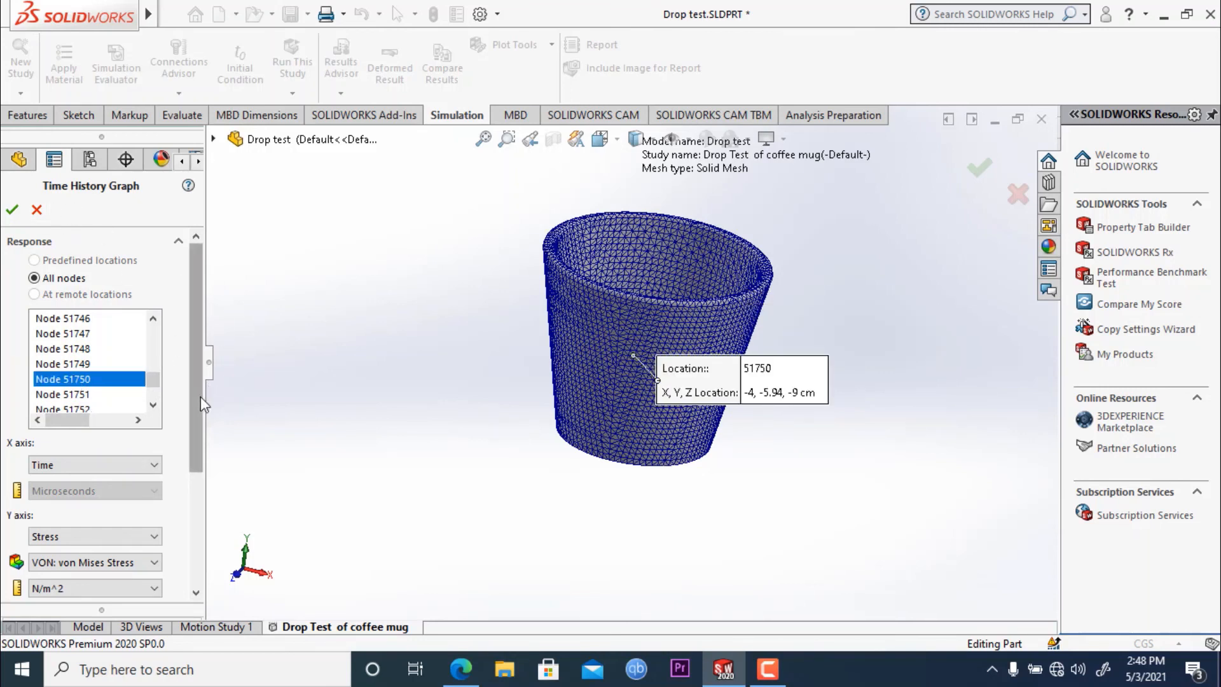
pyautogui.moveTo(201, 396); pyautogui.dragTo(192, 424)
pyautogui.moveTo(153, 338); pyautogui.dragTo(148, 352)
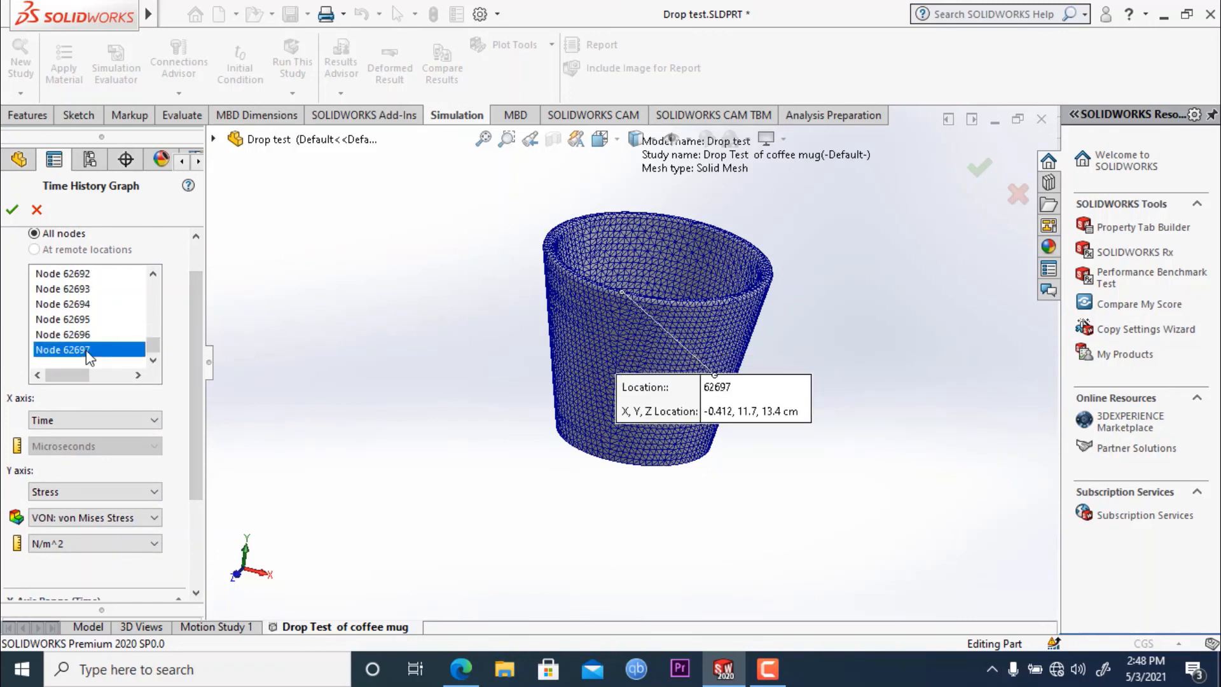
pyautogui.click(79, 319)
pyautogui.click(74, 306)
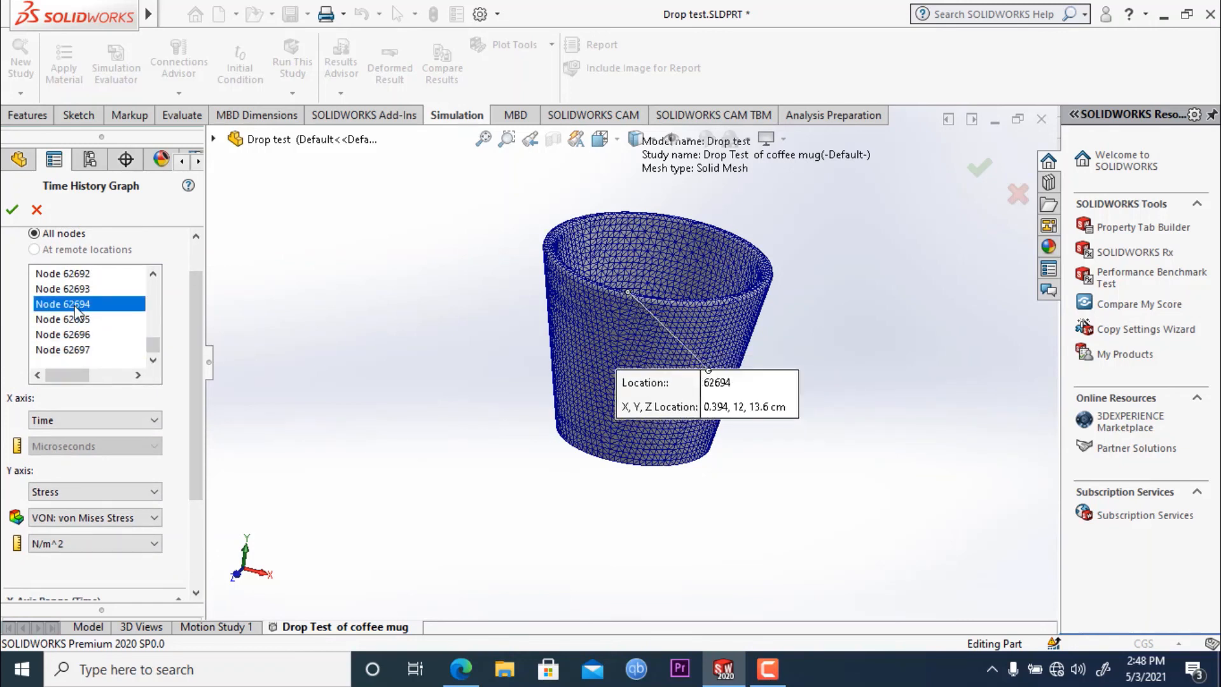
pyautogui.moveTo(154, 343); pyautogui.dragTo(154, 321)
pyautogui.click(74, 303)
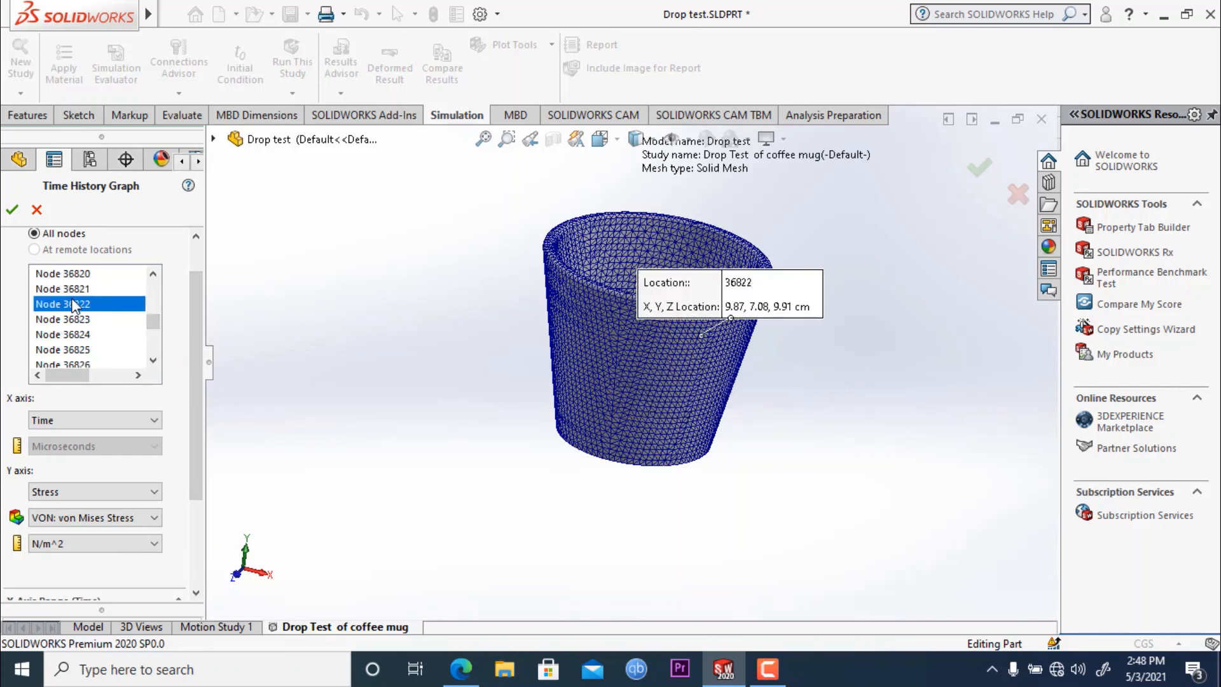
# - Add nodes 40722, 3760, 30352 and 33115 on the mug's lower wall and underside to the response and generate the graph
pyautogui.moveTo(152, 323); pyautogui.dragTo(151, 319)
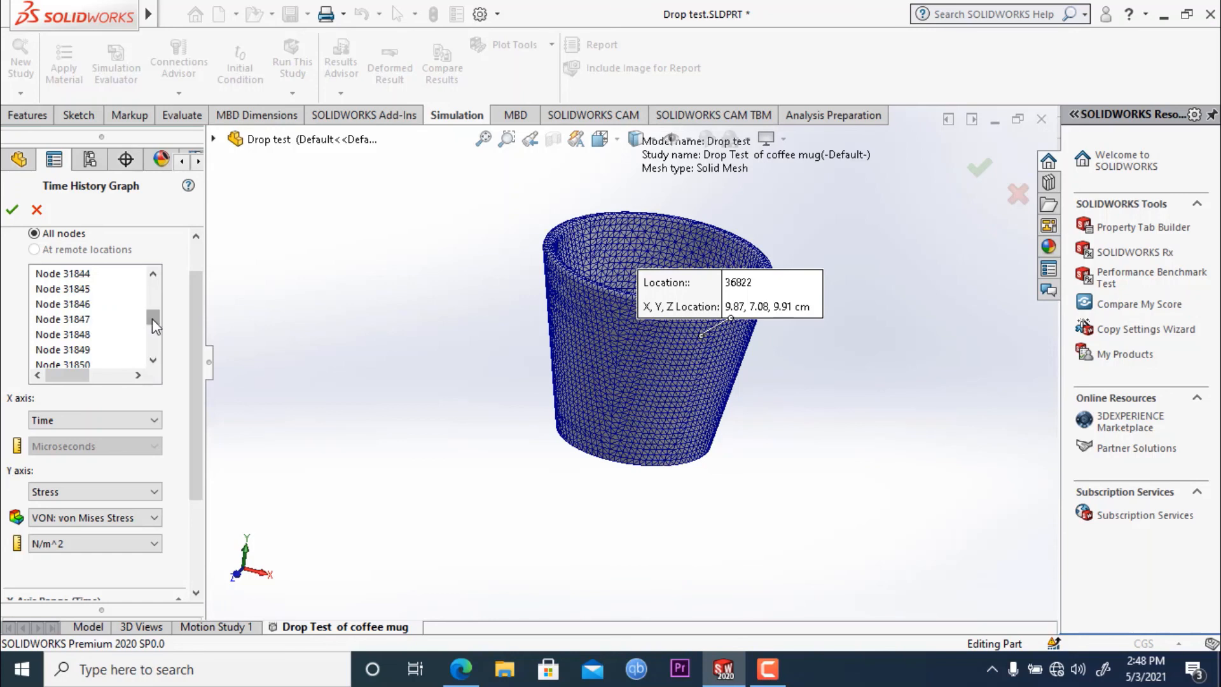
pyautogui.click(617, 440)
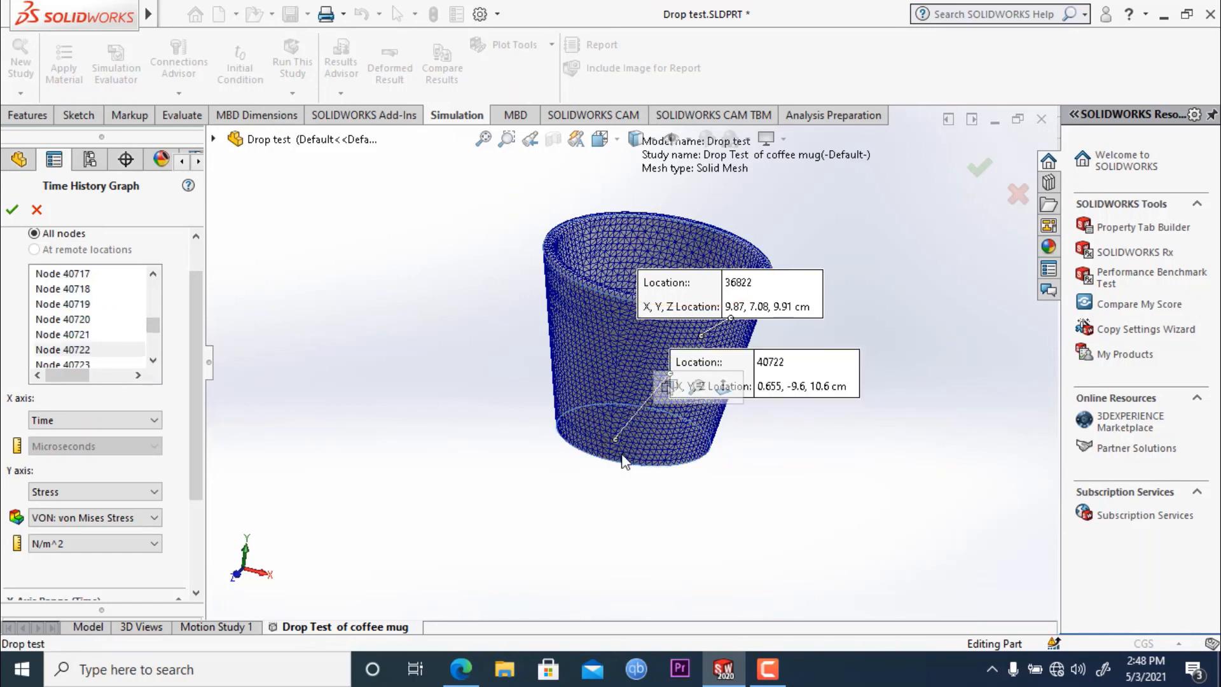
pyautogui.click(655, 467)
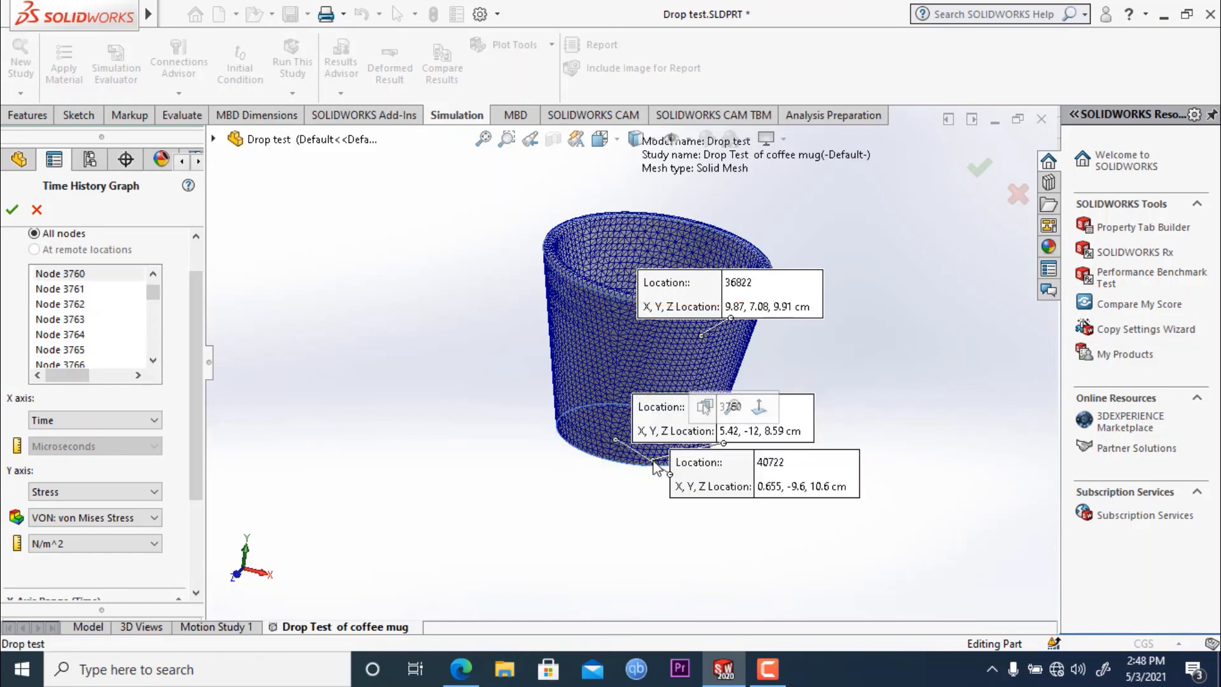
pyautogui.click(575, 439)
pyautogui.moveTo(429, 376); pyautogui.dragTo(585, 261, button='middle')
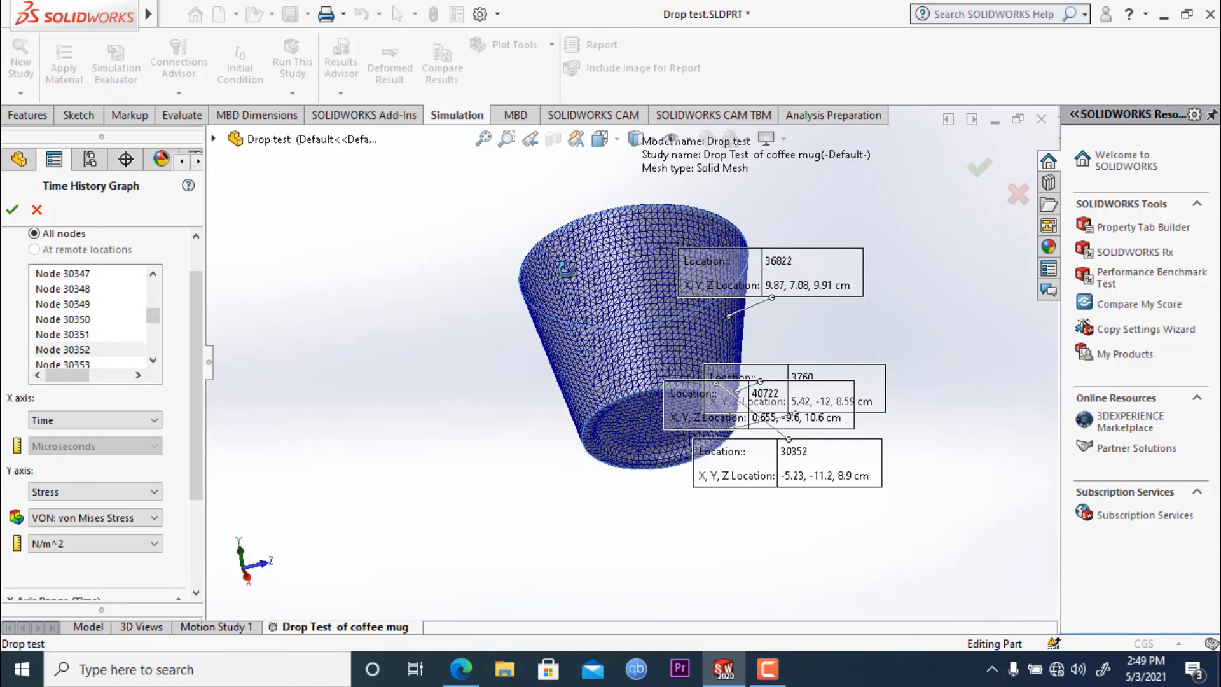
pyautogui.click(656, 429)
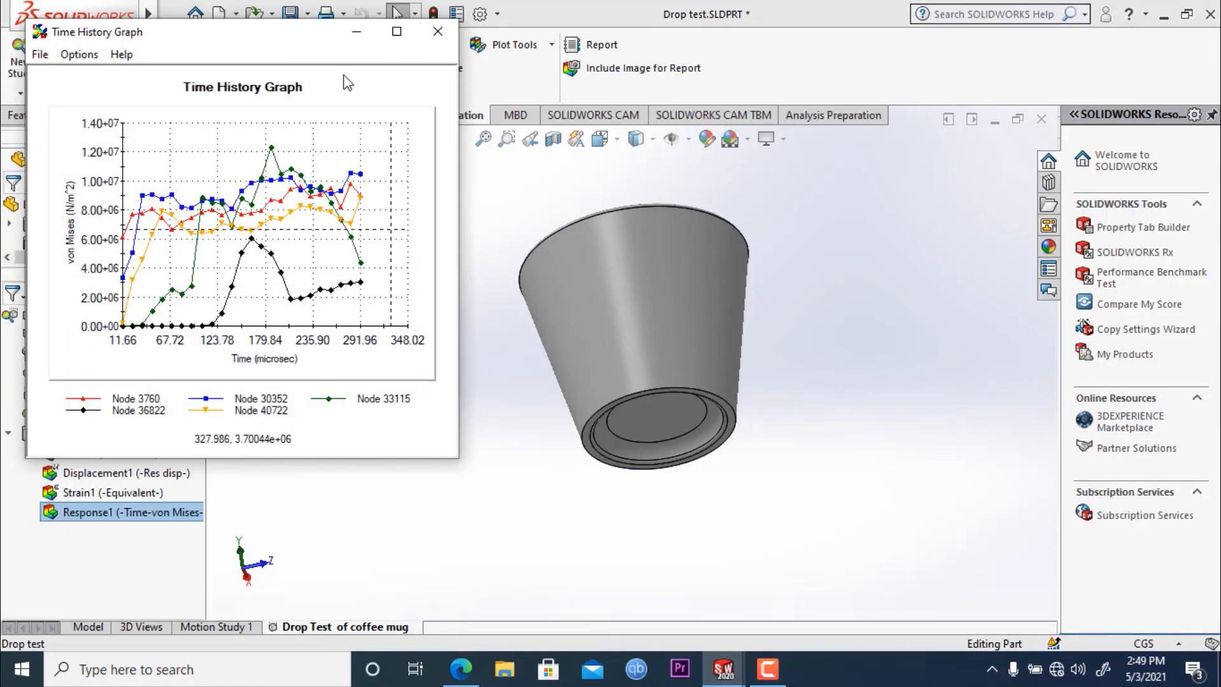
# - Enlarge the time history graph to compare the von Mises stress curves of the five nodes, and close it
pyautogui.click(401, 36)
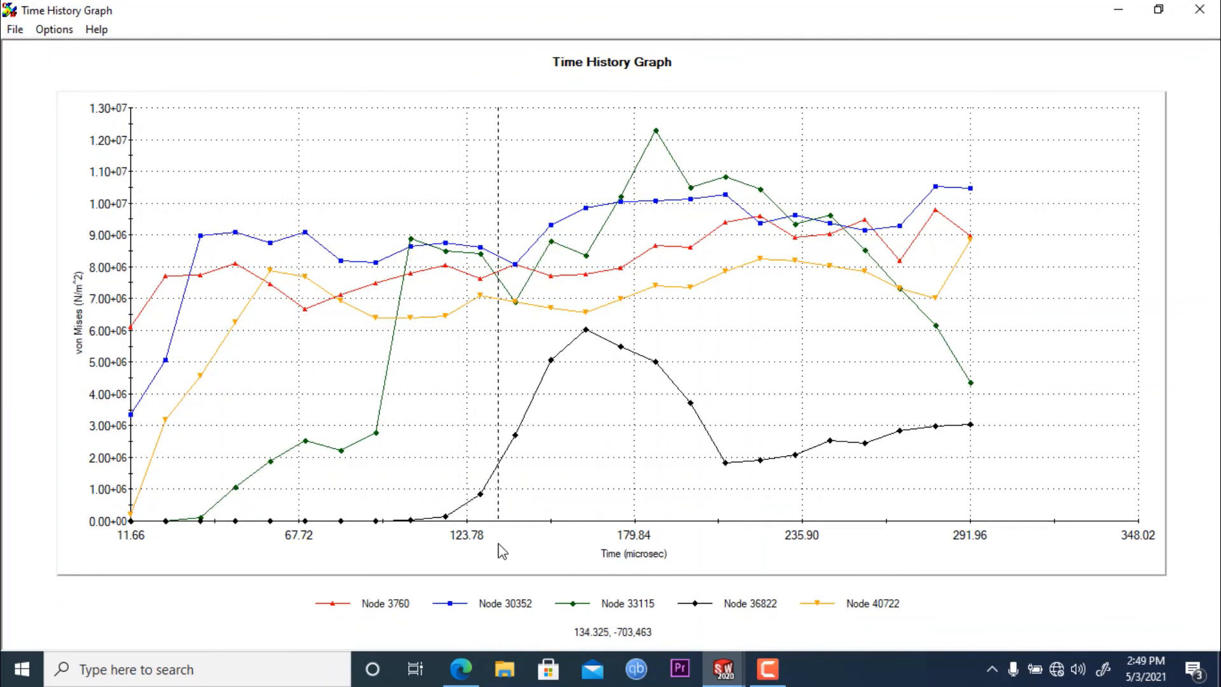
pyautogui.click(1196, 12)
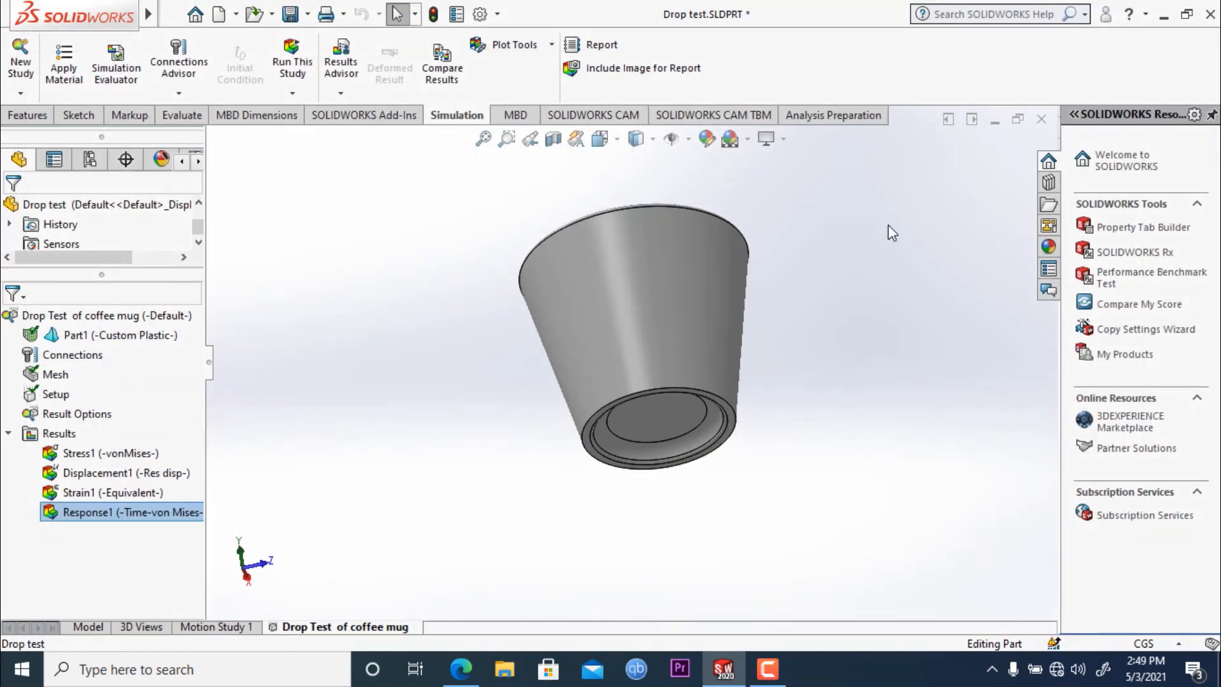
pyautogui.moveTo(888, 226); pyautogui.dragTo(804, 401, button='middle')
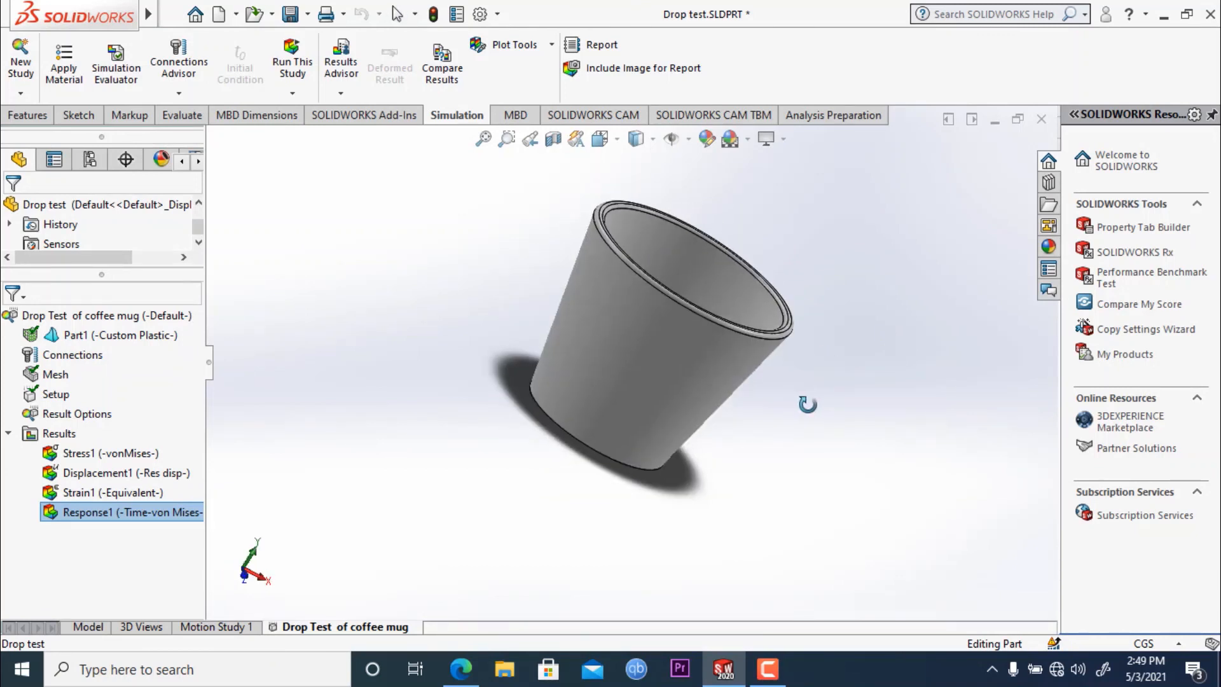
pyautogui.press('Escape')
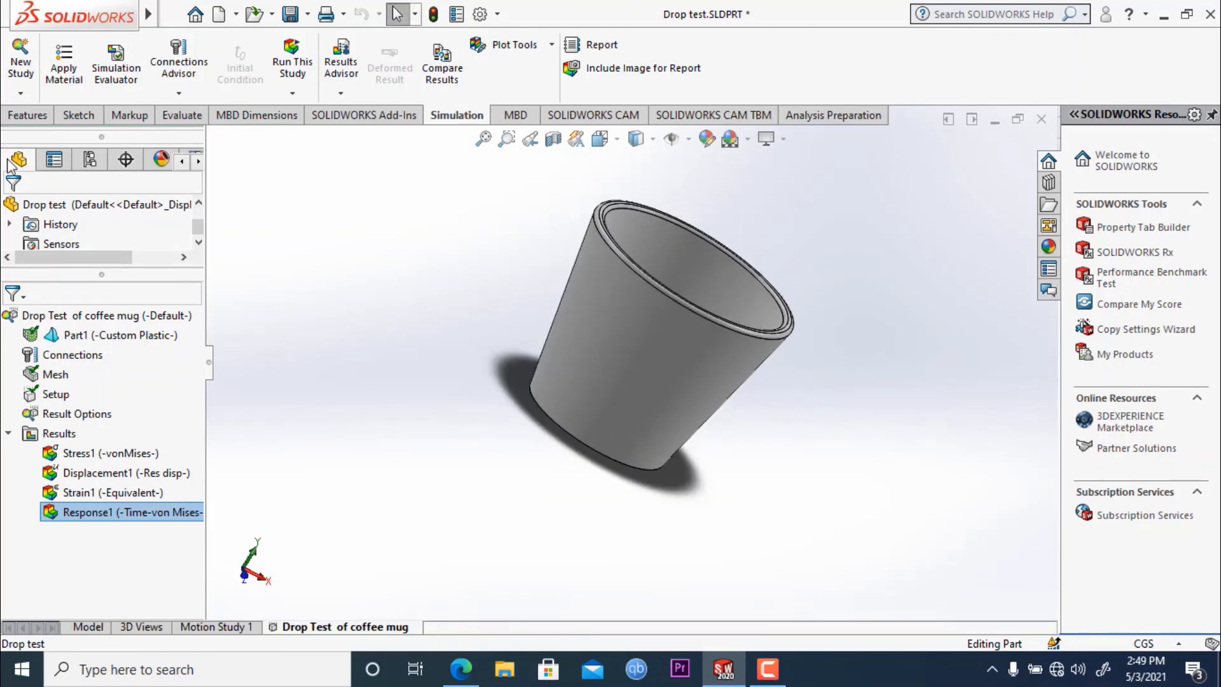
# - Save the mug part with its drop test study and results
pyautogui.click(172, 14)
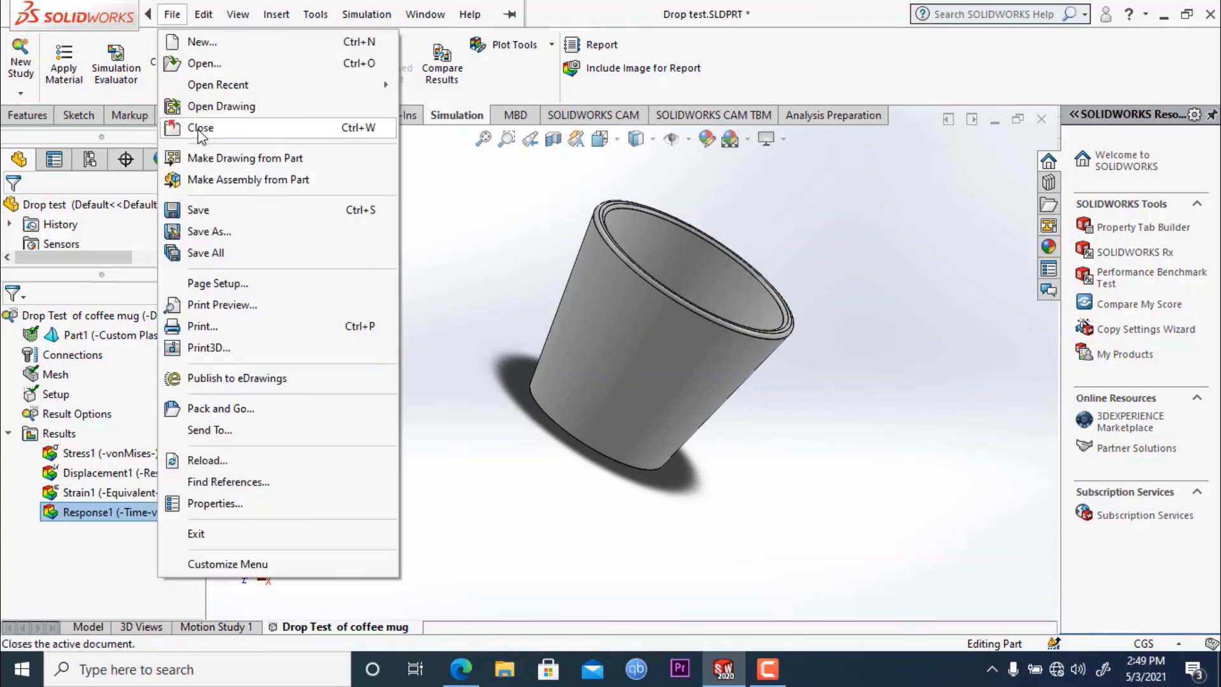
pyautogui.click(182, 211)
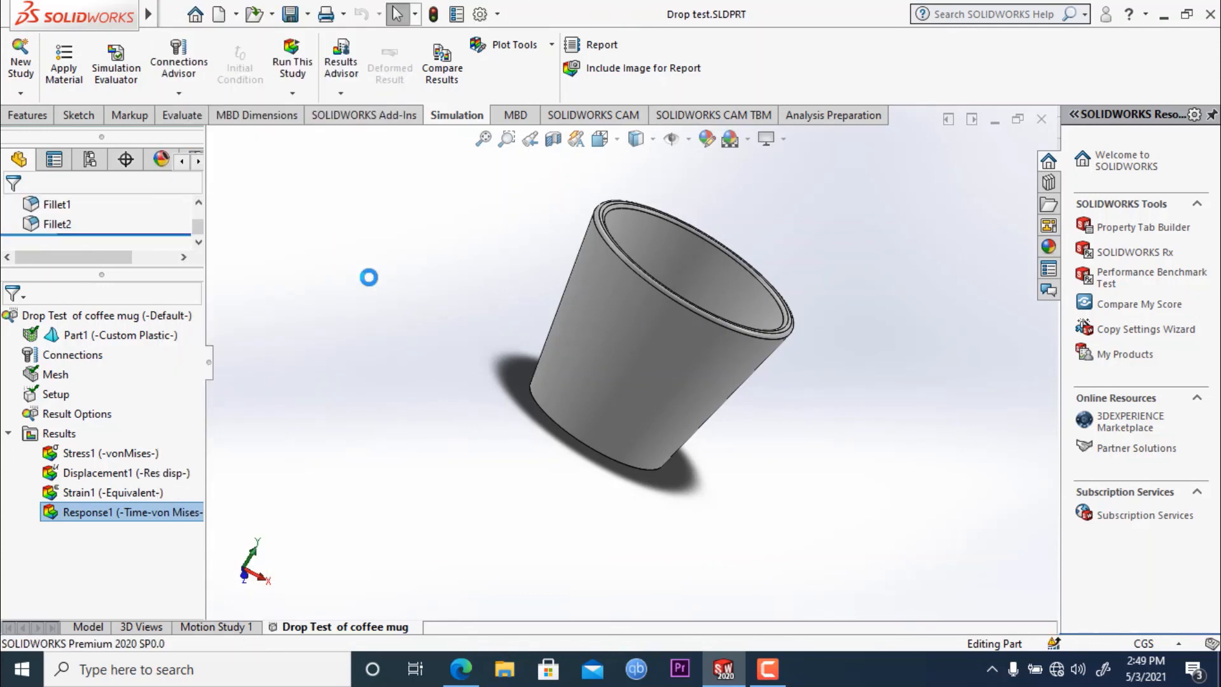
# - Edit the drop test setup, specify velocity at impact instead of drop height, and review the gravity and target settings
pyautogui.moveTo(448, 315); pyautogui.dragTo(403, 290, button='middle')
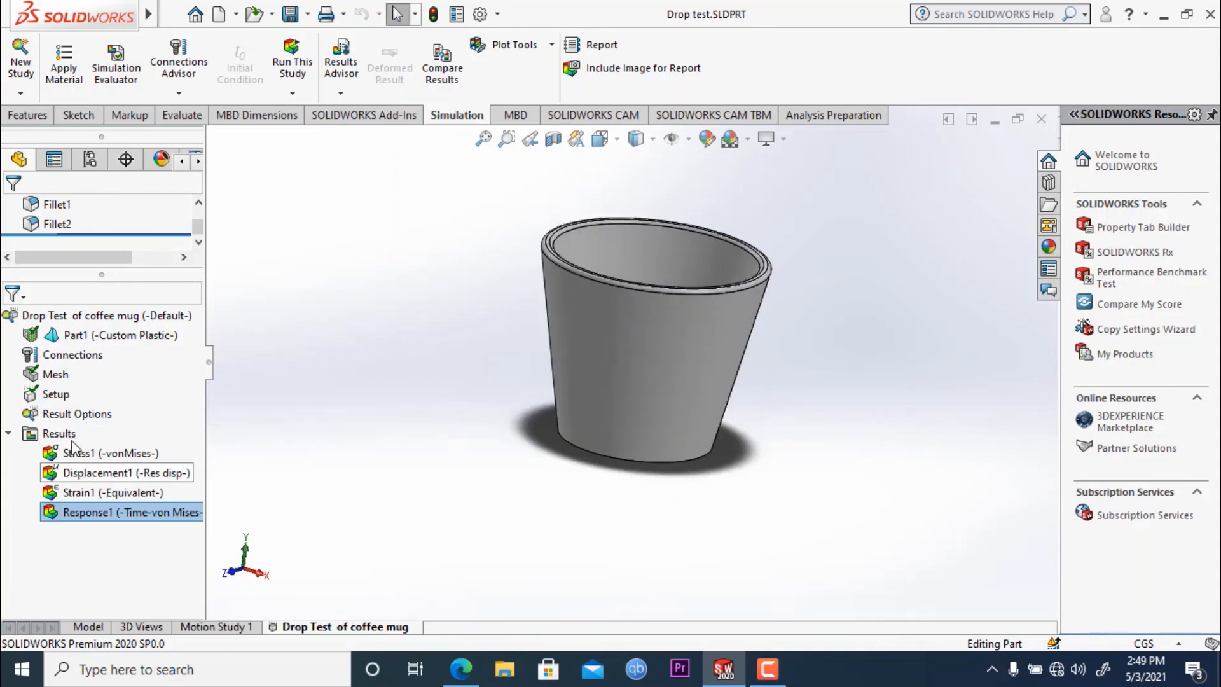
pyautogui.rightClick(76, 401)
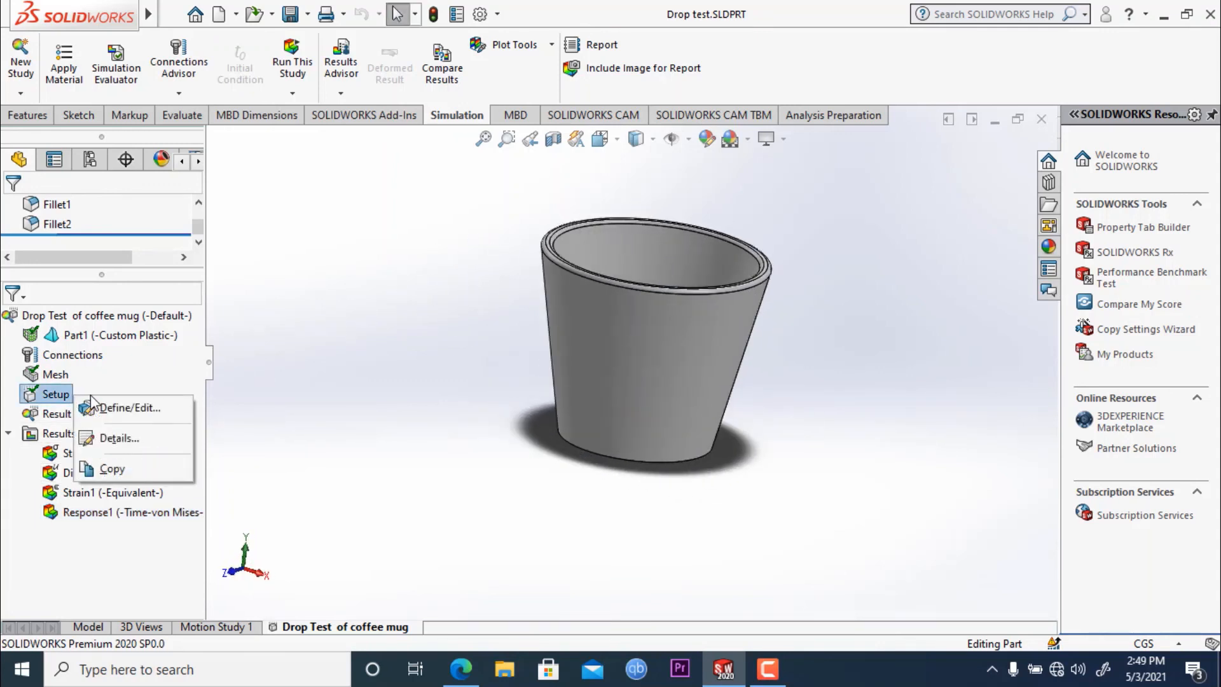
pyautogui.click(127, 407)
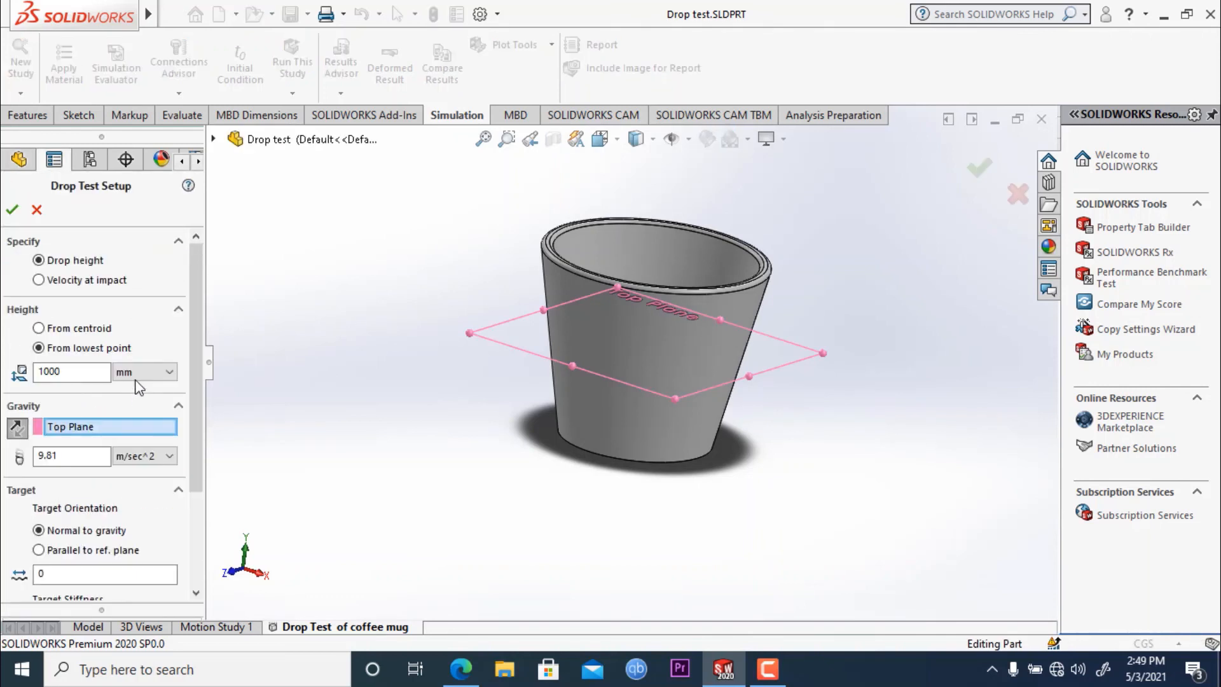
pyautogui.click(42, 281)
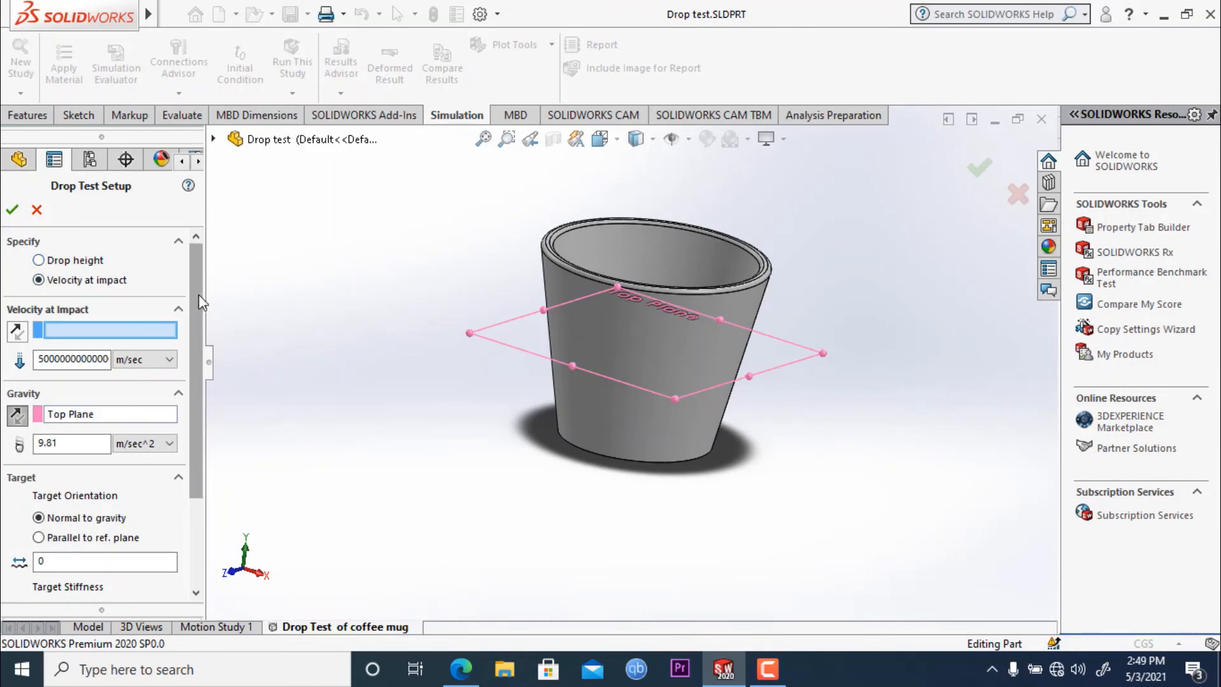
pyautogui.moveTo(198, 295); pyautogui.dragTo(199, 319)
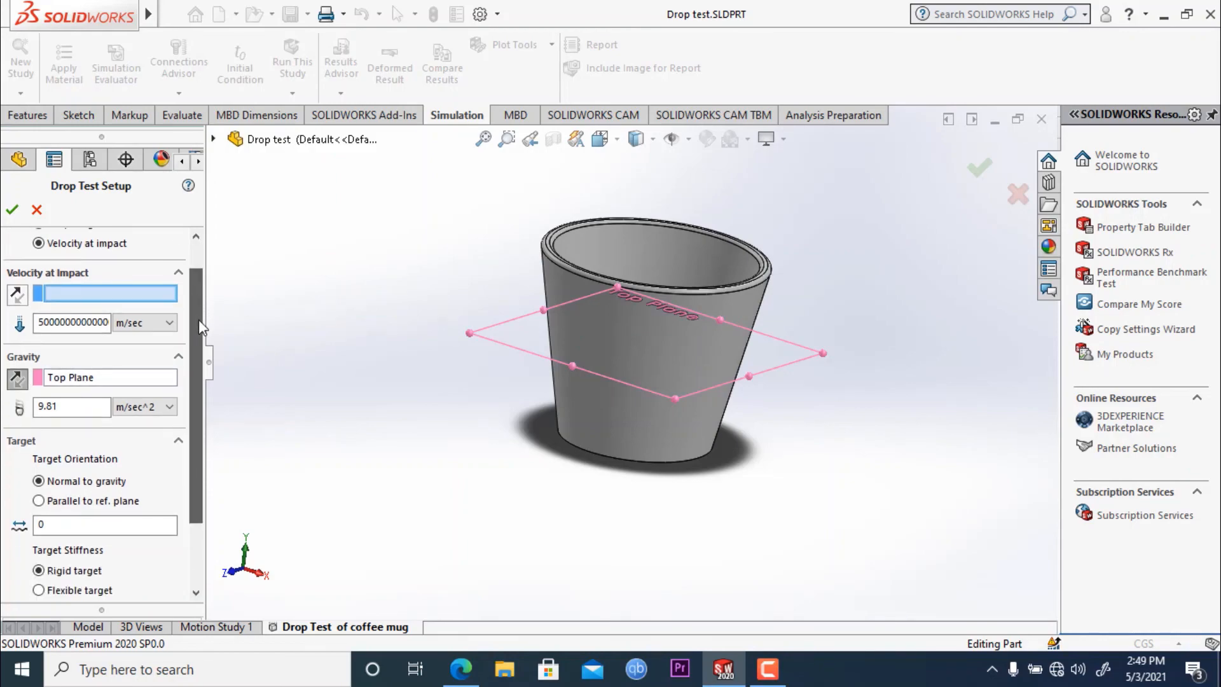